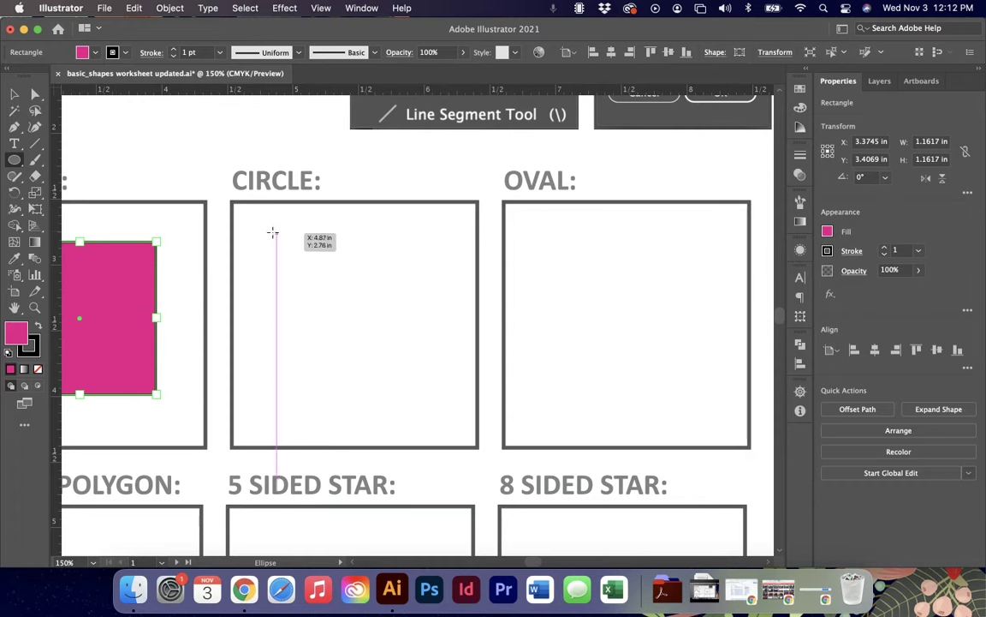
Draw a circle in the CIRCLE box and an oval about 1.17 by 1.52 in, positioned inside the OVAL box.
{"action": "left_click_drag", "start_coordinate": [272, 230], "coordinate": [459, 384]}
{"action": "left_click_drag", "start_coordinate": [576, 228], "coordinate": [726, 426]}
{"action": "key", "text": "v"}
{"action": "mouse_move", "coordinate": [674, 359]}
{"action": "left_mouse_down"}
{"action": "mouse_move", "coordinate": [653, 345]}
{"action": "mouse_move", "coordinate": [658, 351]}
{"action": "left_mouse_up"}
Draw a trial polygon about 1.47 by 1.44 in freehand for the 5 SIDED POLYGON box and delete it.
{"action": "scroll", "coordinate": [255, 289], "scroll_direction": "left", "scroll_amount": 1}
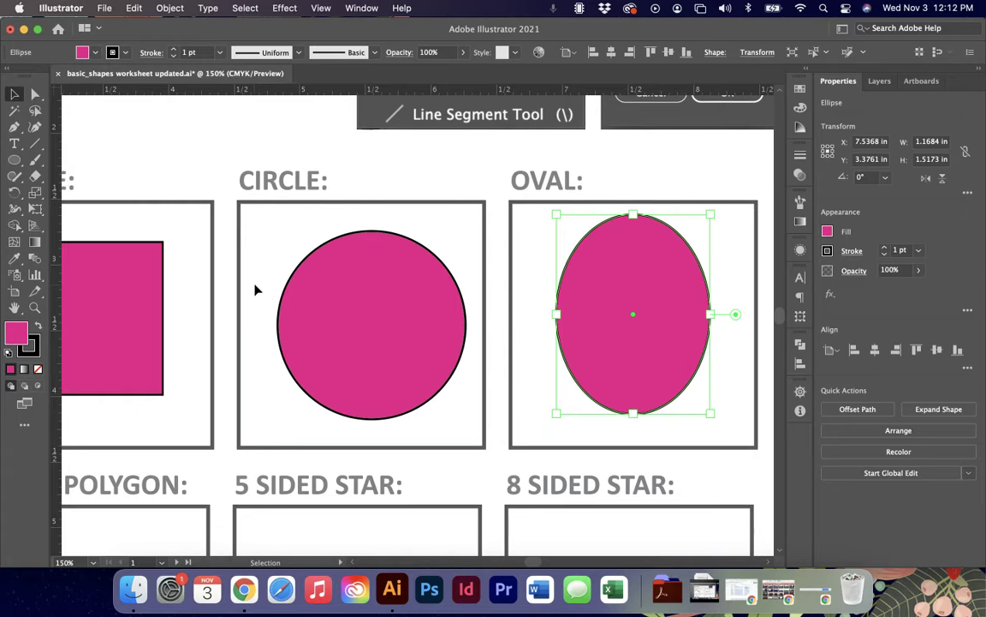
{"action": "scroll", "coordinate": [255, 290], "scroll_direction": "left", "scroll_amount": 10}
{"action": "scroll", "coordinate": [255, 289], "scroll_direction": "down", "scroll_amount": 3}
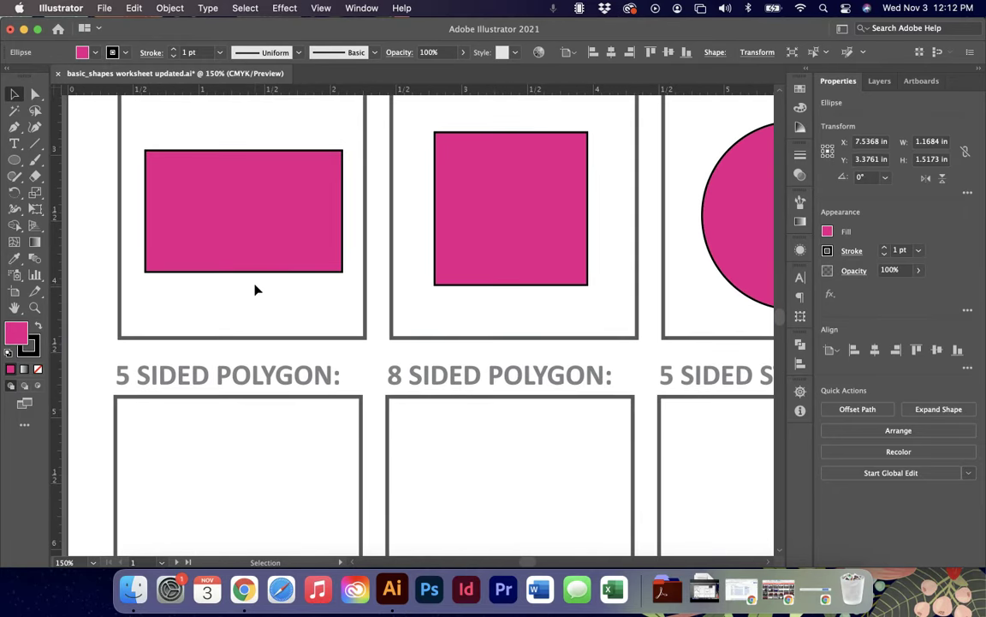
{"action": "scroll", "coordinate": [254, 289], "scroll_direction": "down", "scroll_amount": 2}
{"action": "scroll", "coordinate": [255, 290], "scroll_direction": "right", "scroll_amount": 1}
{"action": "scroll", "coordinate": [254, 289], "scroll_direction": "down", "scroll_amount": 4}
{"action": "scroll", "coordinate": [255, 289], "scroll_direction": "left", "scroll_amount": 1}
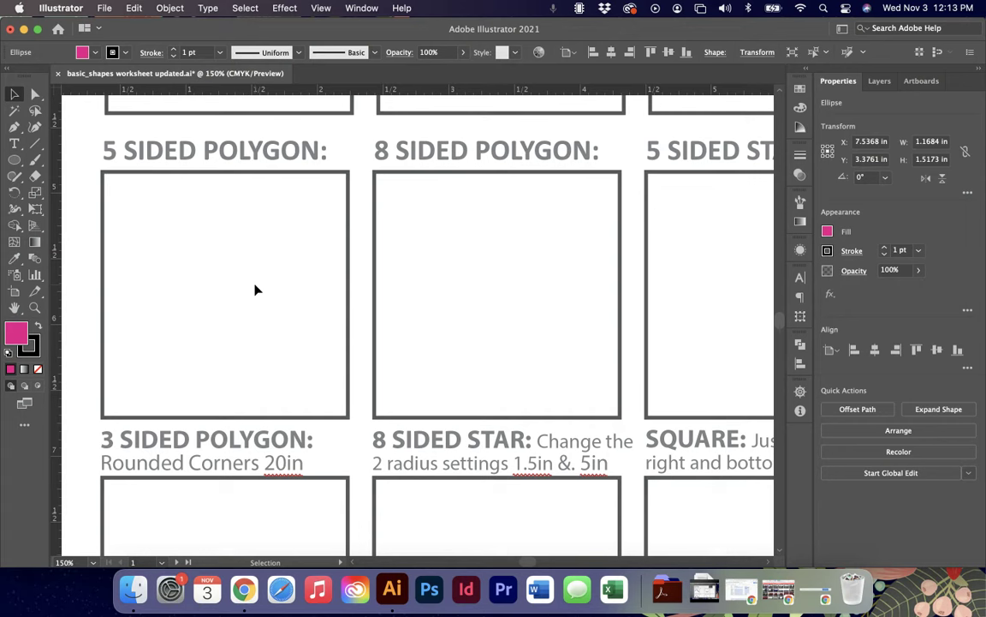
{"action": "left_click", "coordinate": [14, 160]}
{"action": "left_click", "coordinate": [82, 208]}
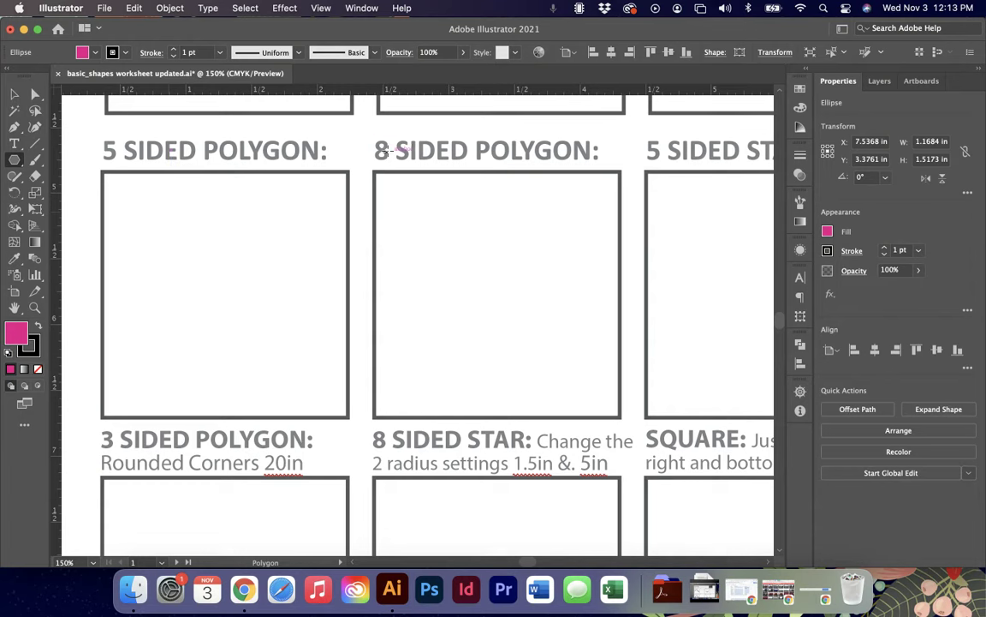
{"action": "left_click_drag", "start_coordinate": [165, 210], "coordinate": [234, 283]}
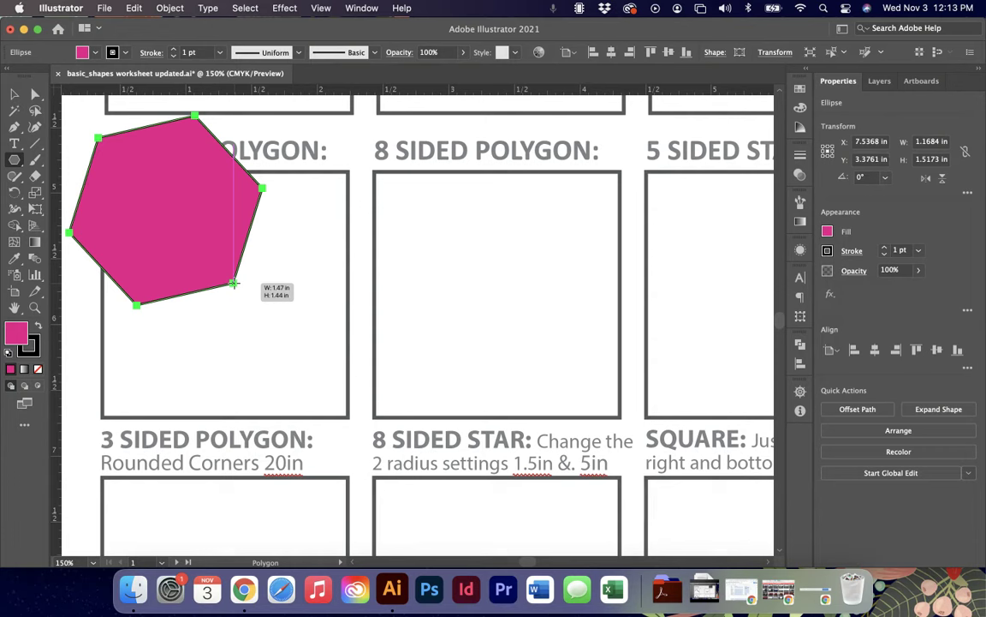
{"action": "left_click_drag", "start_coordinate": [234, 283], "coordinate": [234, 283]}
{"action": "key", "text": "v"}
{"action": "left_click_drag", "start_coordinate": [181, 202], "coordinate": [244, 284]}
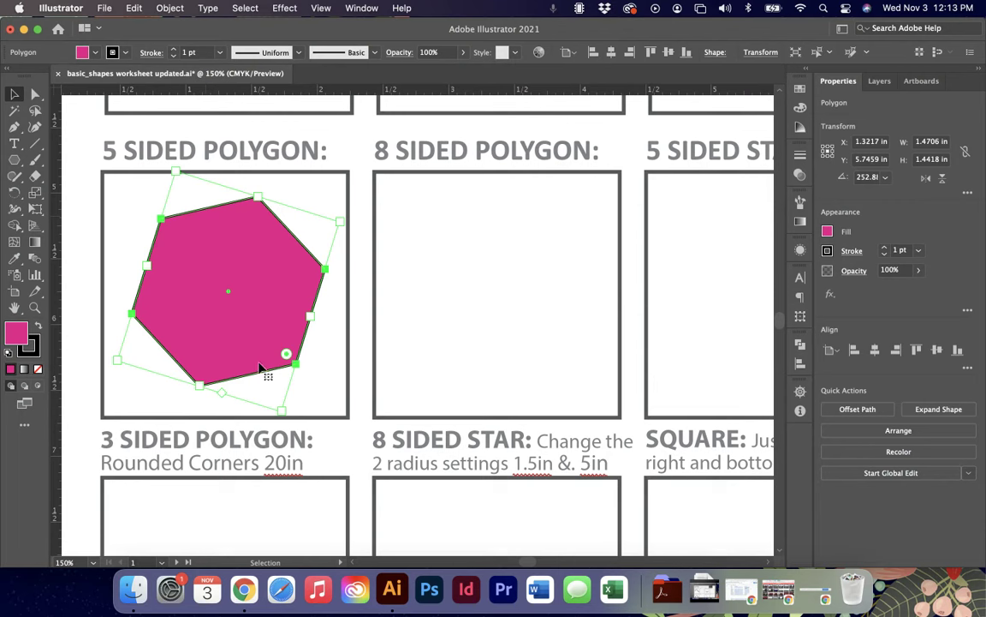
{"action": "key", "text": "Delete"}
Create a polygon with 5 sides and a 0.7543 in radius and place it inside the 5 SIDED POLYGON box.
{"action": "left_click", "coordinate": [14, 159]}
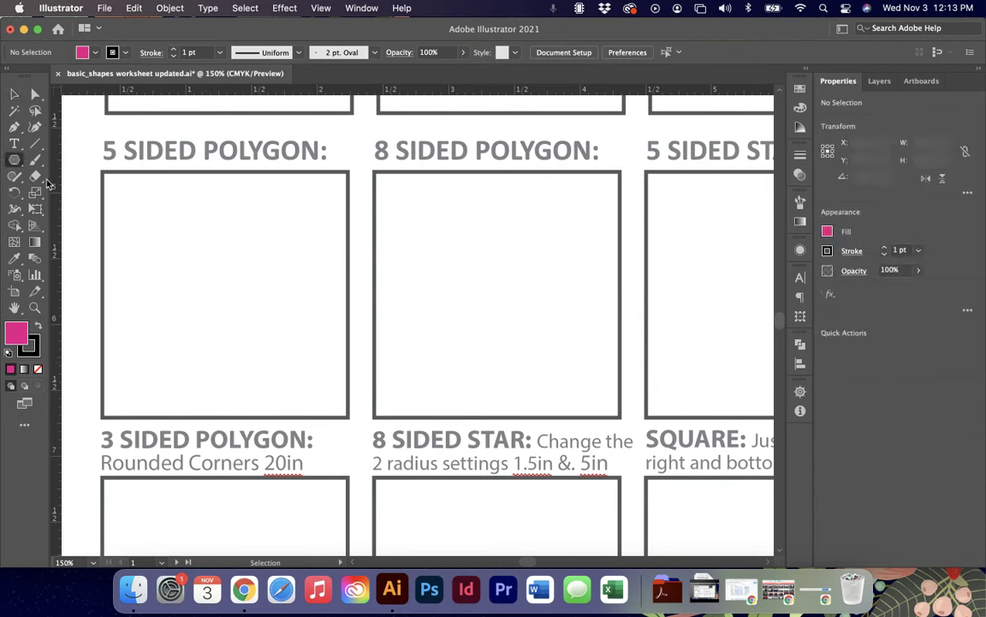
{"action": "left_click_drag", "start_coordinate": [14, 159], "coordinate": [47, 209]}
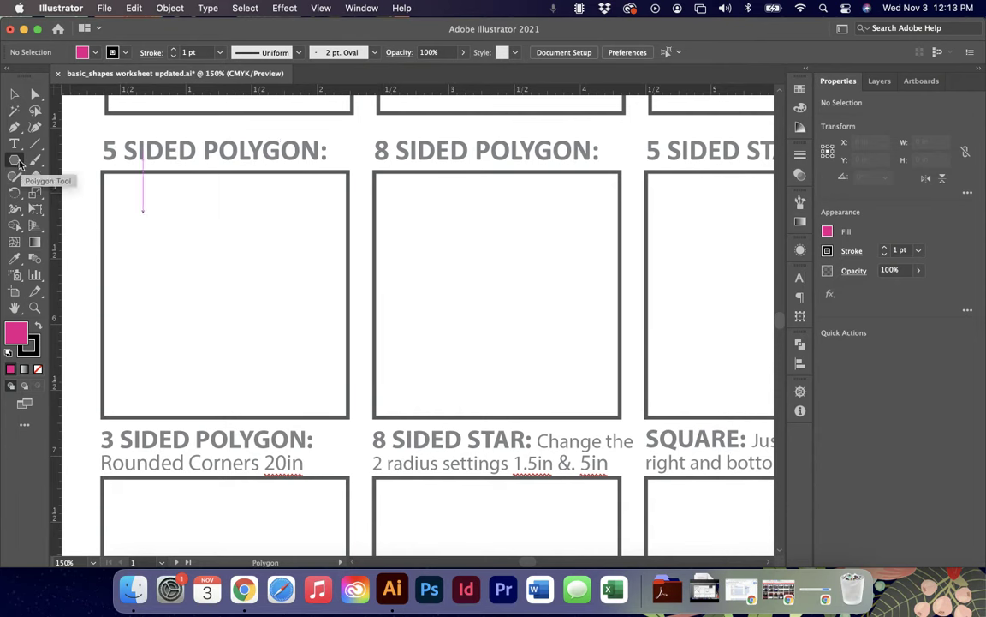
{"action": "left_click_drag", "start_coordinate": [20, 160], "coordinate": [95, 209]}
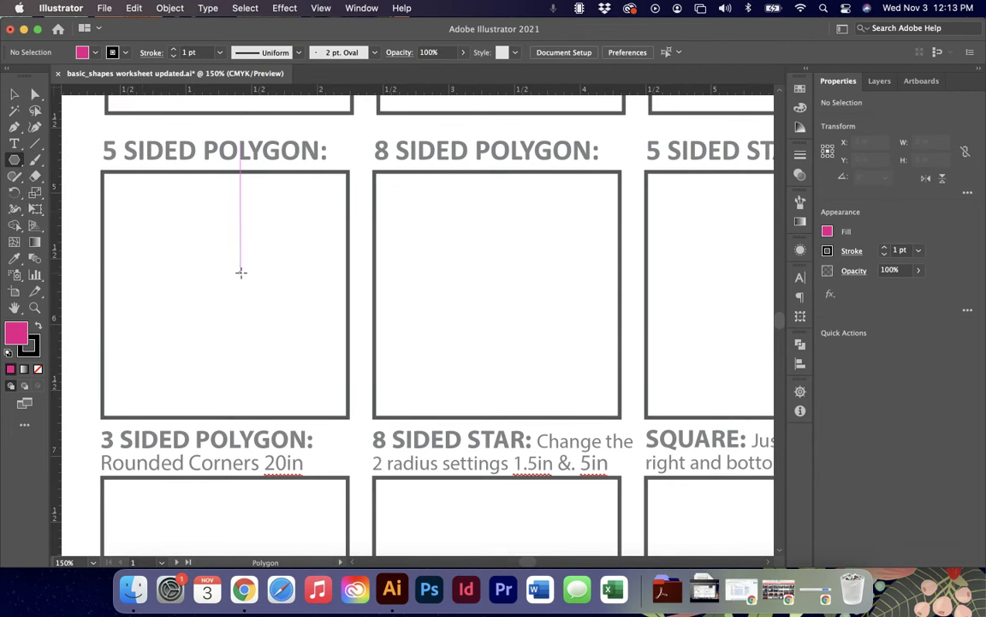
{"action": "left_click", "coordinate": [239, 270]}
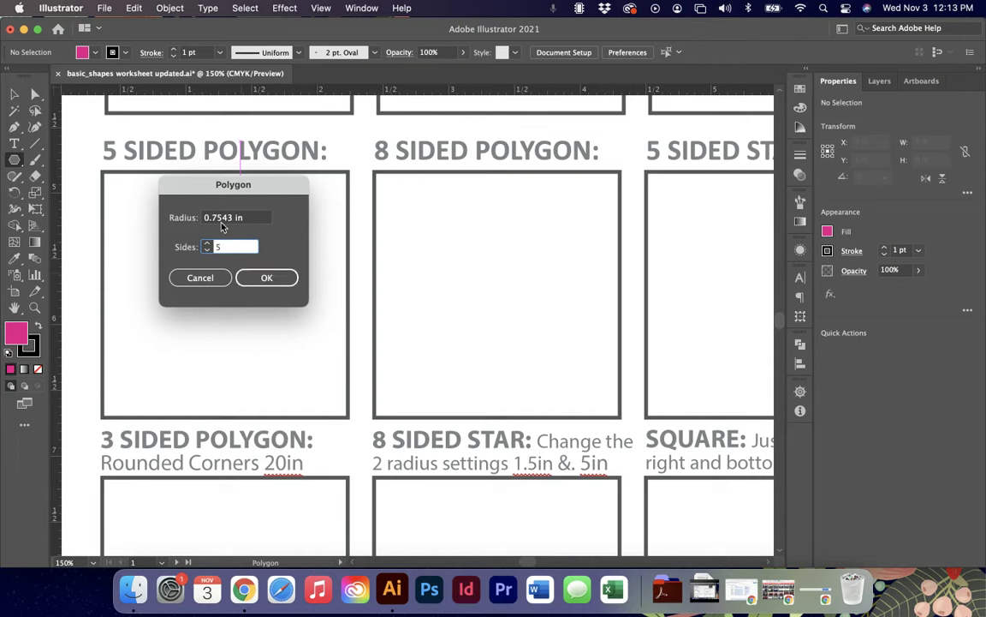
{"action": "left_click", "coordinate": [265, 276]}
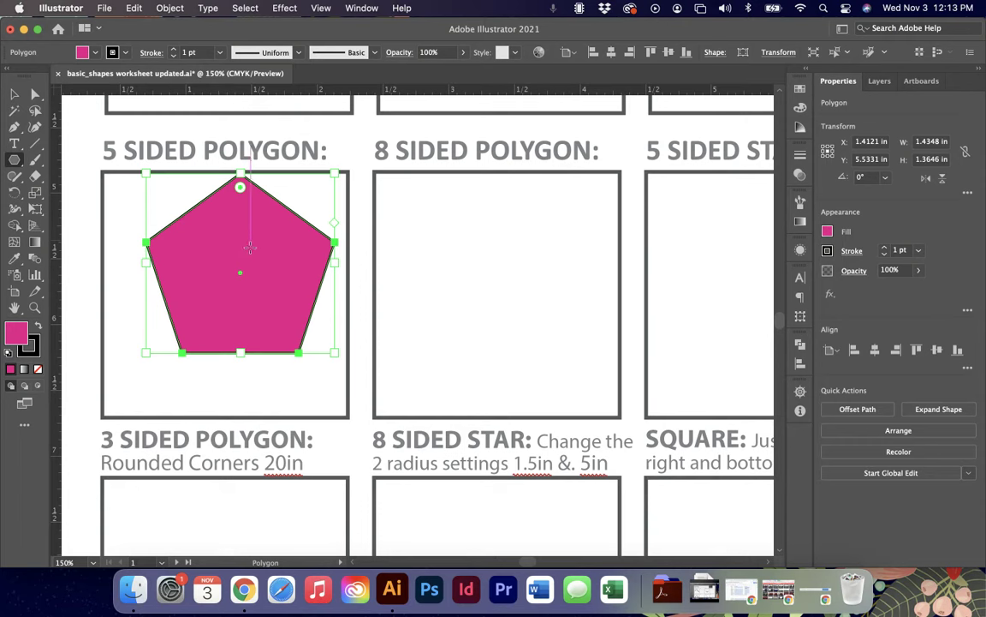
{"action": "left_click", "coordinate": [14, 93]}
{"action": "left_click_drag", "start_coordinate": [214, 241], "coordinate": [194, 263]}
Create a polygon with 8 sides and a 0.25 in radius in the 8 SIDED POLYGON box.
{"action": "left_click", "coordinate": [14, 158]}
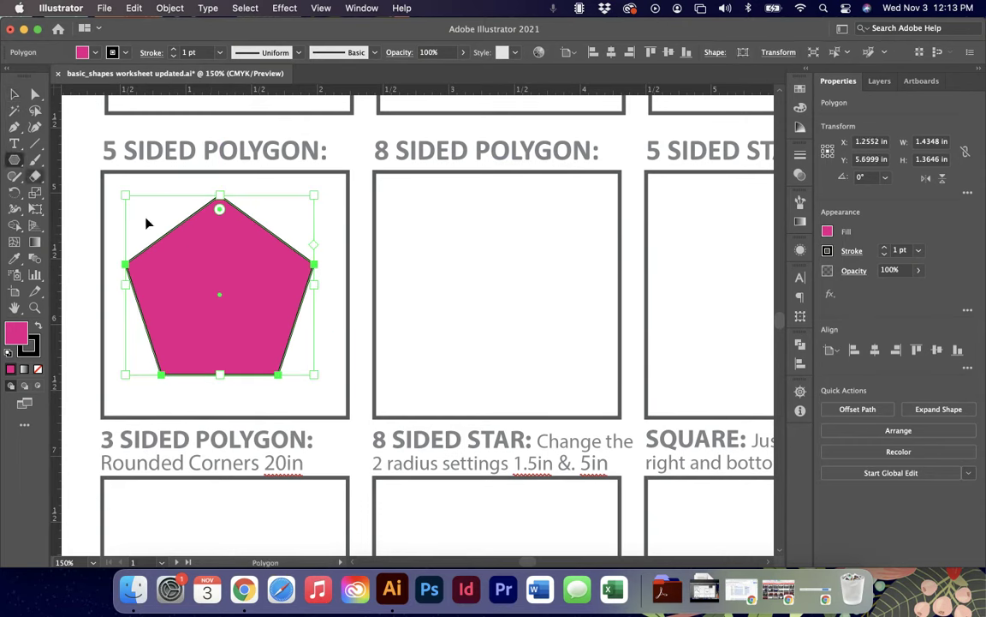
{"action": "left_click", "coordinate": [454, 259]}
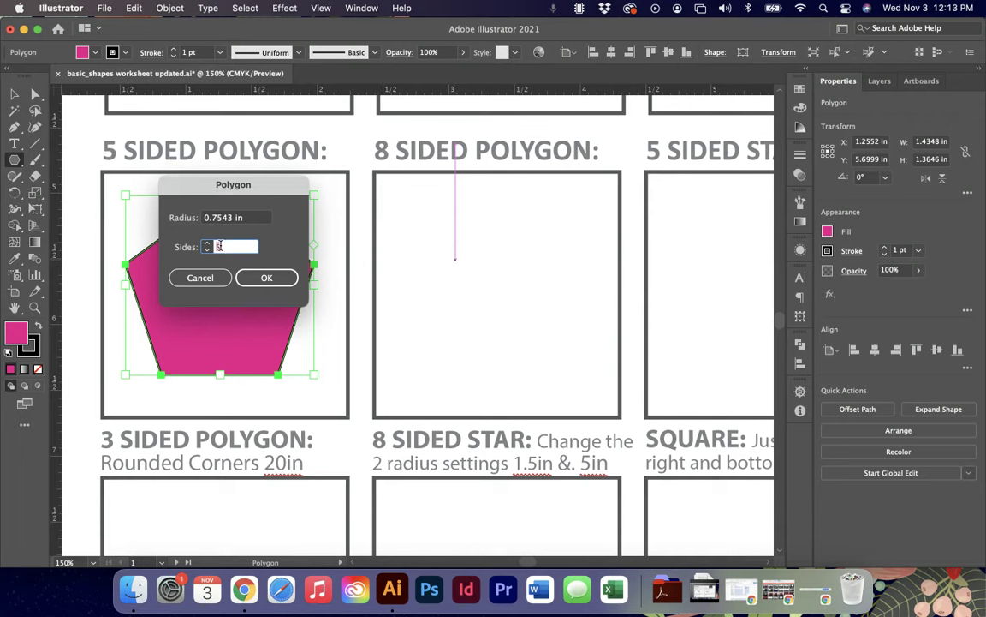
{"action": "triple_click", "coordinate": [257, 218]}
{"action": "key", "text": "BackSpace"}
{"action": "type", "text": ".25"}
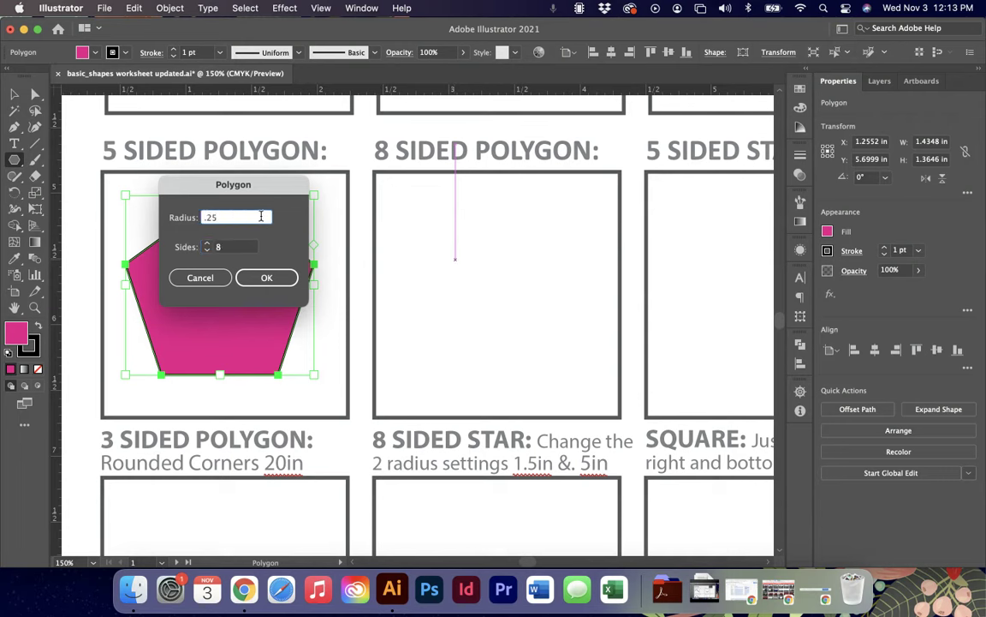
{"action": "key", "text": "Tab"}
{"action": "left_click", "coordinate": [266, 277]}
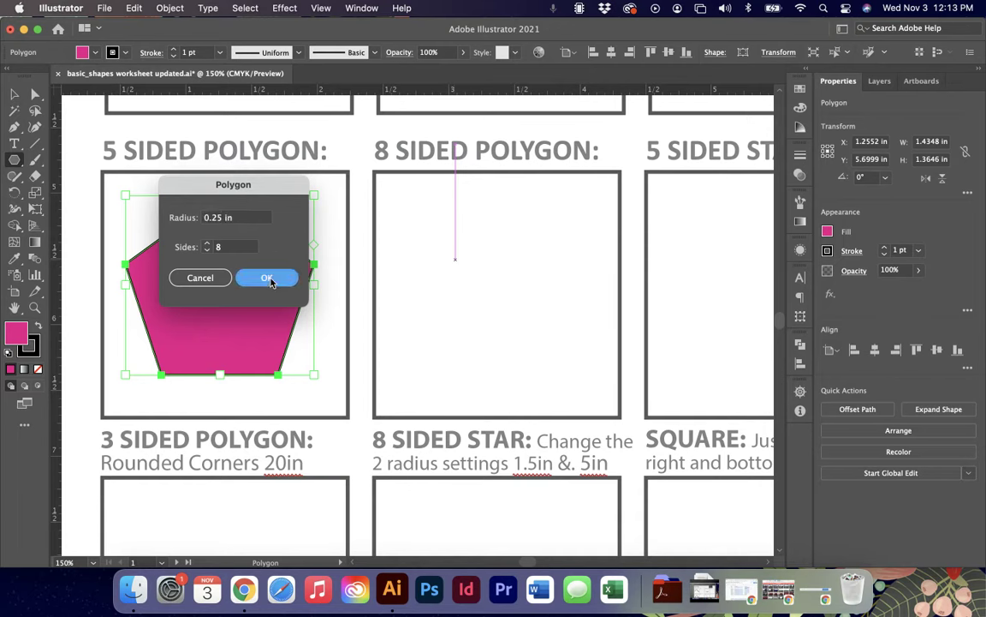
Enlarge the octagon proportionally to about 1.23 in and center it in its box.
{"action": "key", "text": "v"}
{"action": "left_click", "coordinate": [490, 325]}
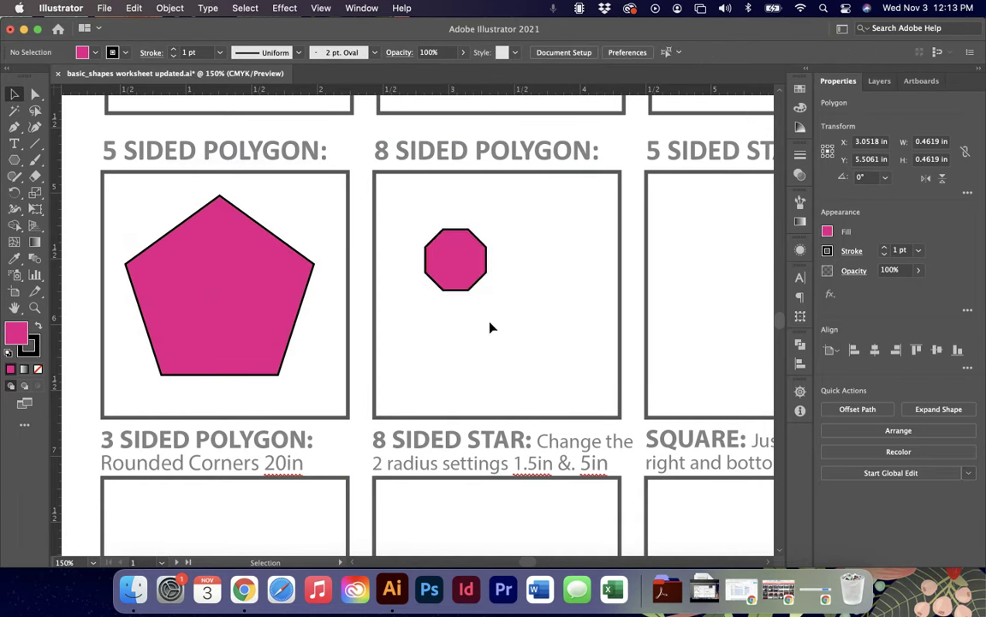
{"action": "left_click", "coordinate": [469, 275]}
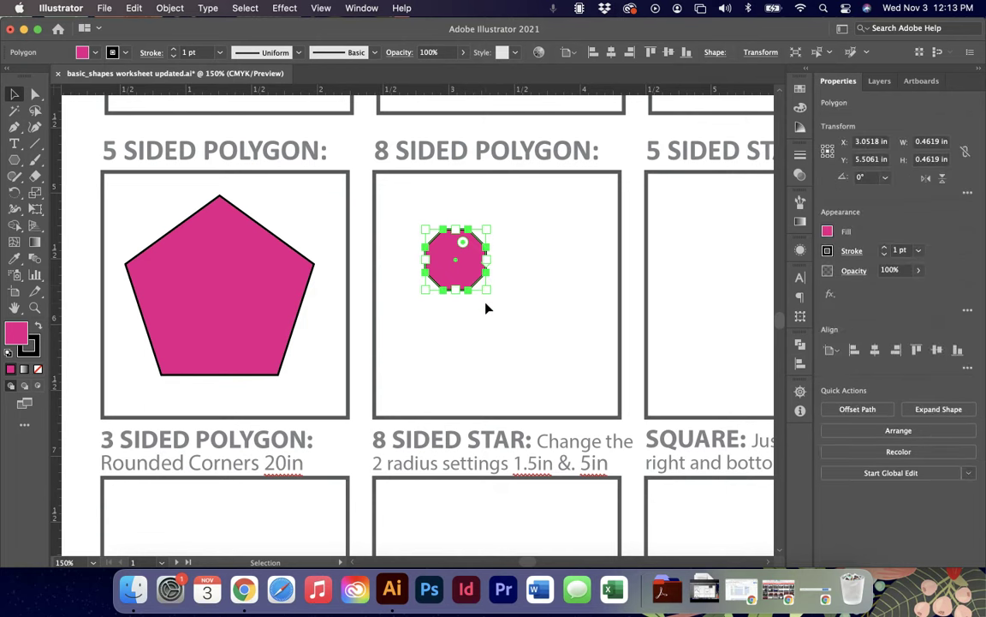
{"action": "mouse_move", "coordinate": [488, 289]}
{"action": "left_mouse_down"}
{"action": "mouse_move", "coordinate": [577, 370]}
{"action": "mouse_move", "coordinate": [511, 283]}
{"action": "mouse_move", "coordinate": [603, 391]}
{"action": "mouse_move", "coordinate": [589, 392]}
{"action": "left_mouse_up"}
{"action": "mouse_move", "coordinate": [531, 312]}
{"action": "left_mouse_down"}
{"action": "mouse_move", "coordinate": [544, 289]}
{"action": "mouse_move", "coordinate": [536, 294]}
{"action": "left_mouse_up"}
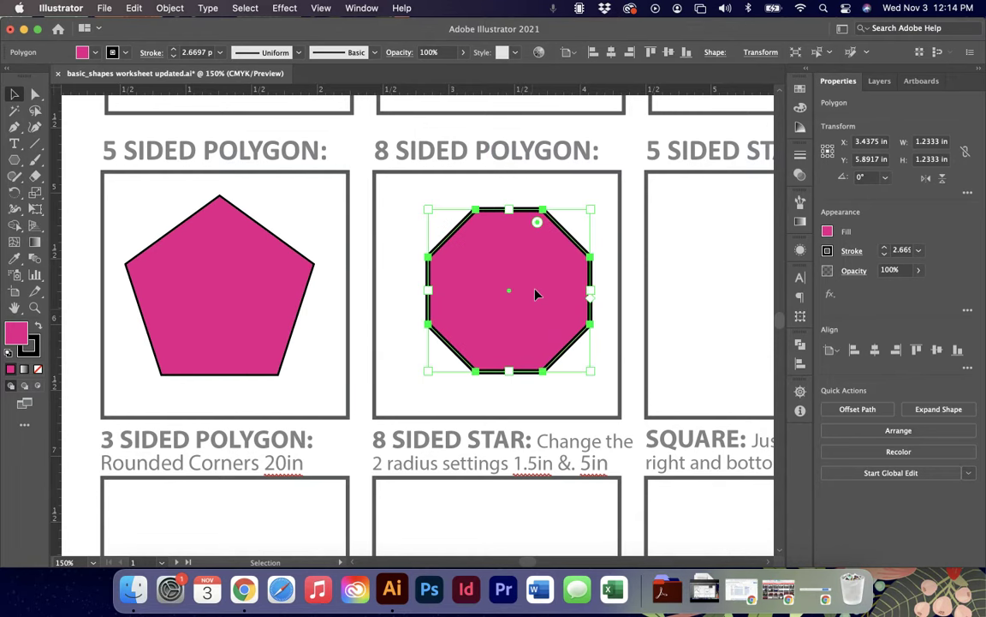
Create a star with 5 points and radii of 0.3472 in and 0.6944 in in the 5 SIDED STAR box.
{"action": "scroll", "coordinate": [535, 295], "scroll_direction": "right", "scroll_amount": 3}
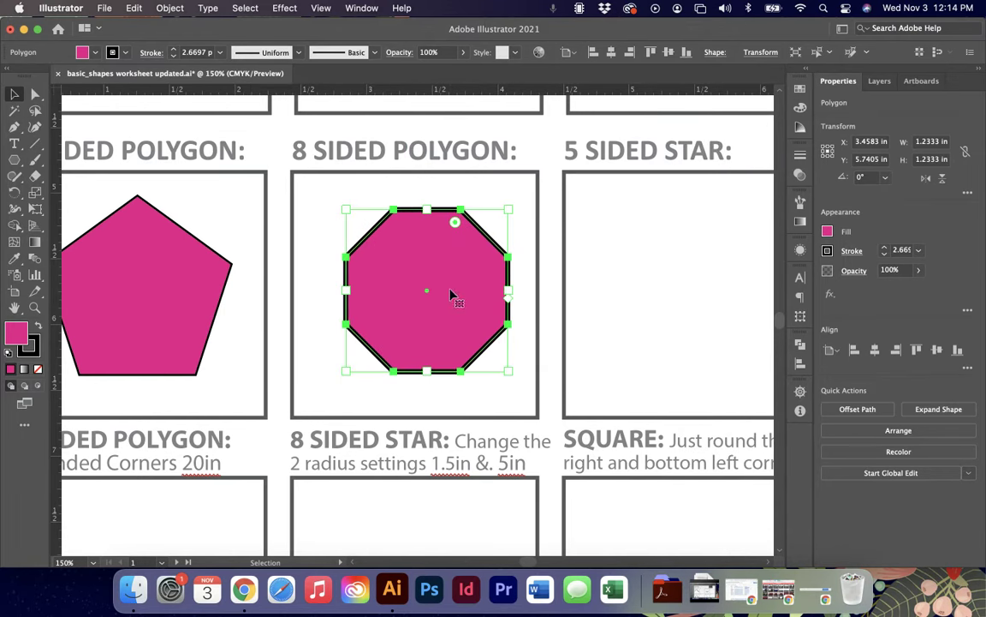
{"action": "scroll", "coordinate": [441, 285], "scroll_direction": "right", "scroll_amount": 10}
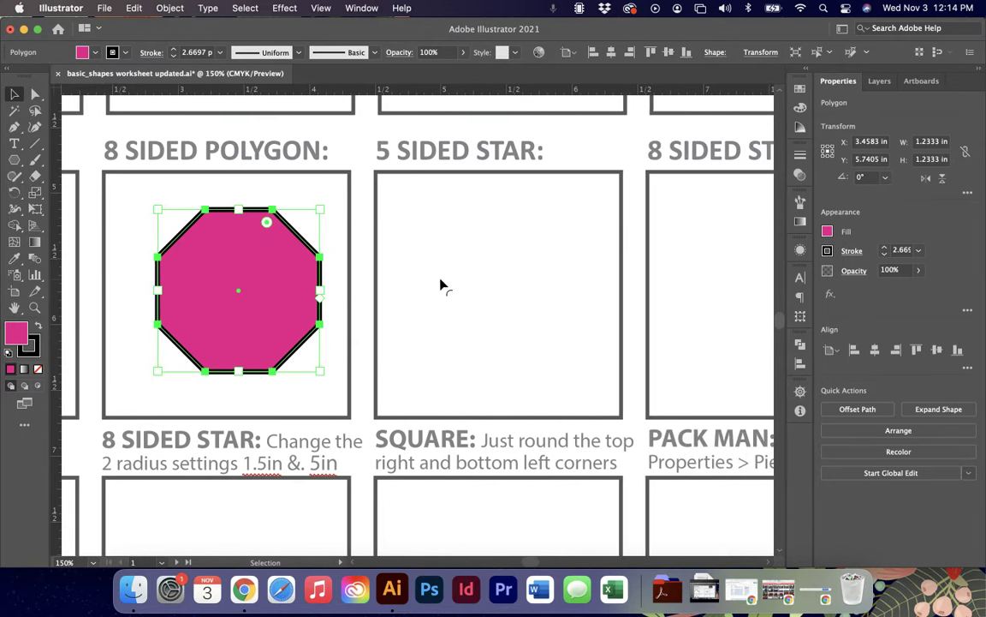
{"action": "left_click", "coordinate": [13, 160]}
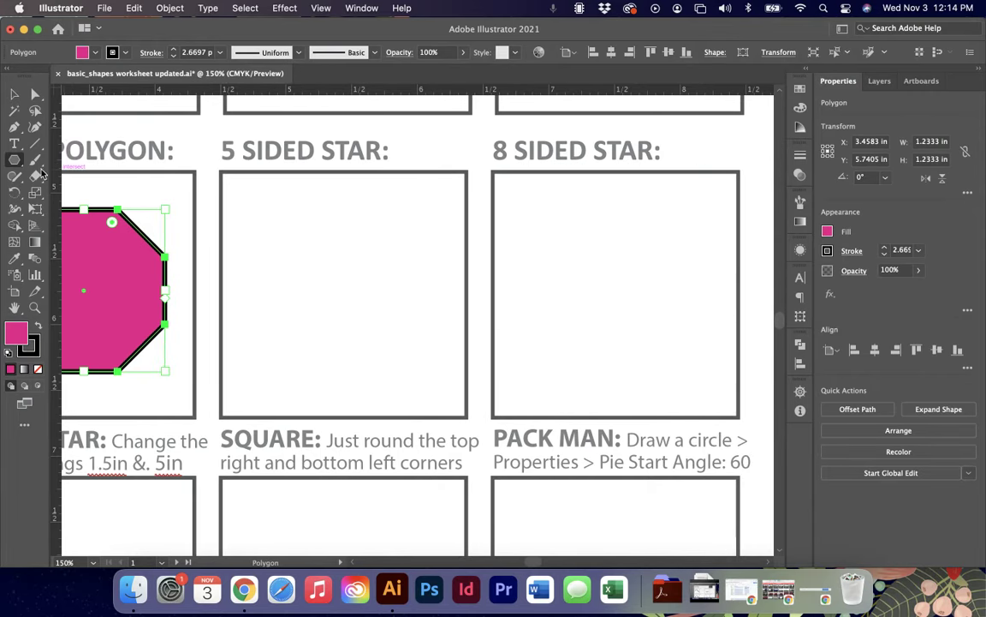
{"action": "left_click", "coordinate": [15, 161]}
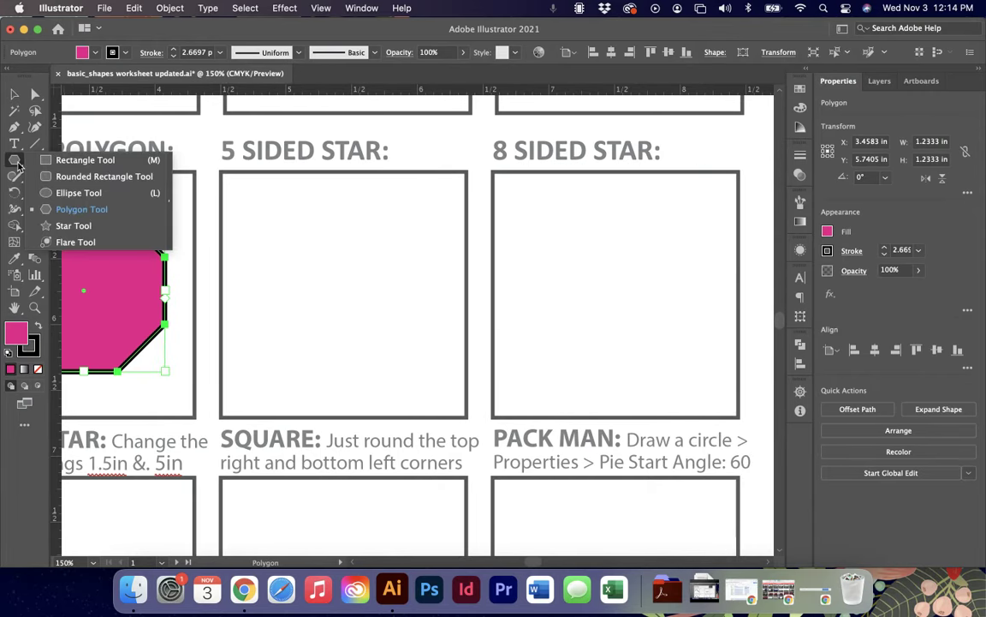
{"action": "left_click", "coordinate": [69, 226]}
{"action": "left_click", "coordinate": [367, 284]}
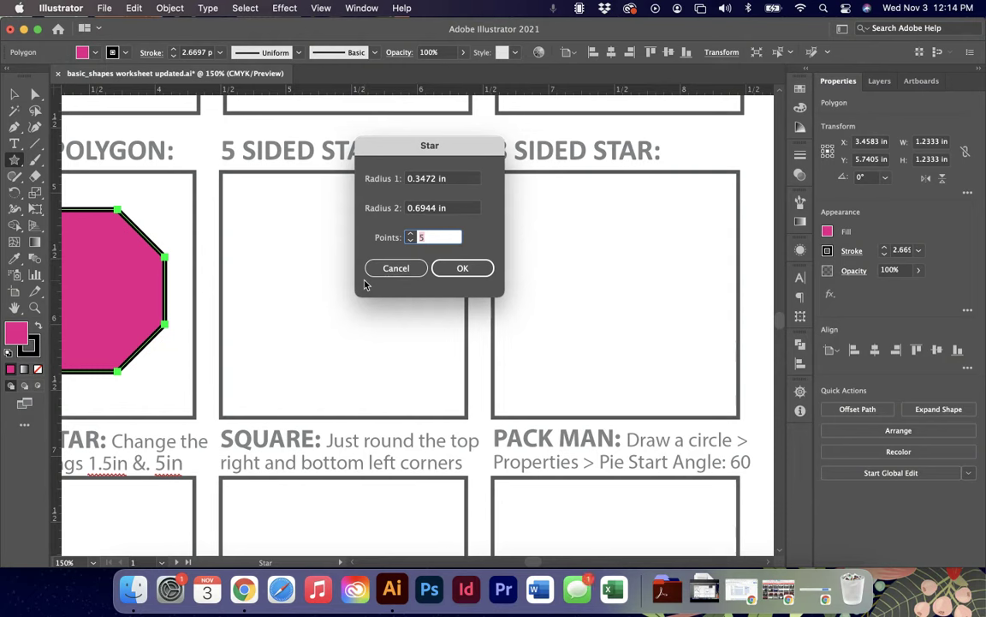
{"action": "left_click", "coordinate": [462, 268]}
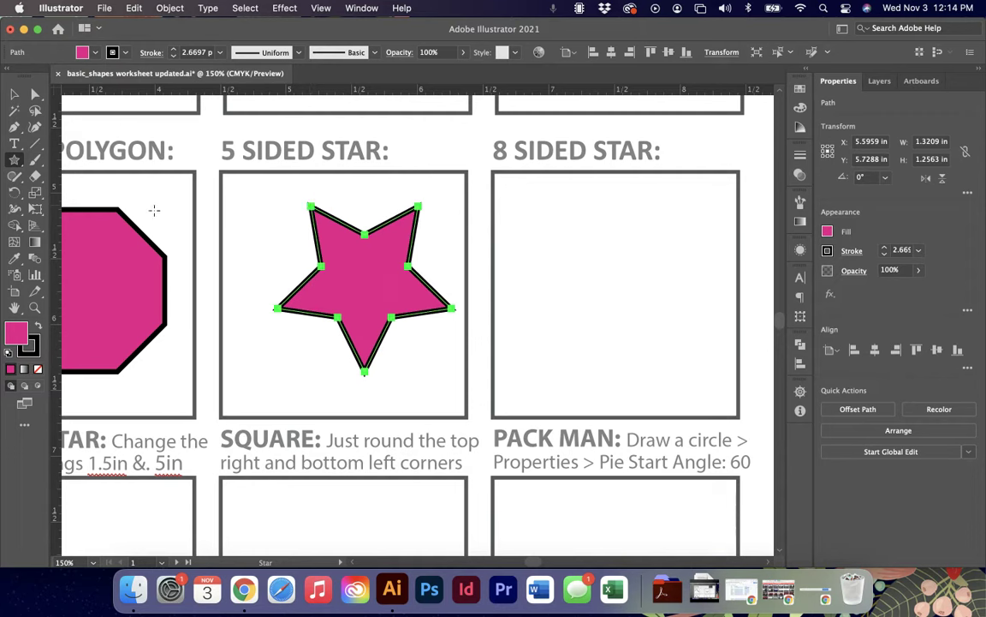
Create an 8-point star with Radius 1 of 1 in and a smaller Radius 2, scaled to about 1.55 in inside the 8 SIDED STAR box.
{"action": "left_click", "coordinate": [581, 287]}
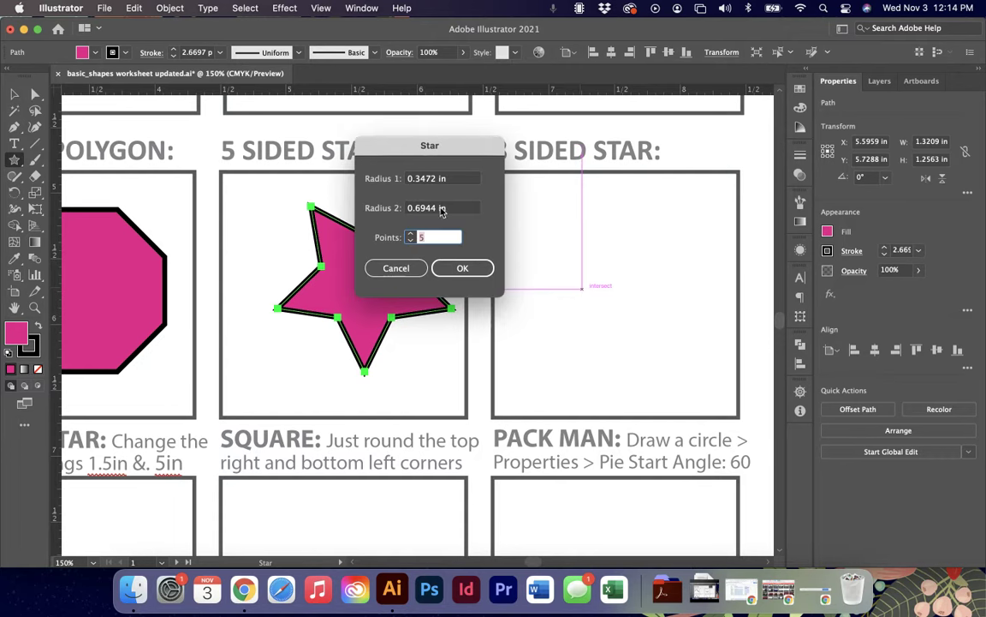
{"action": "type", "text": "8"}
{"action": "left_click", "coordinate": [423, 180]}
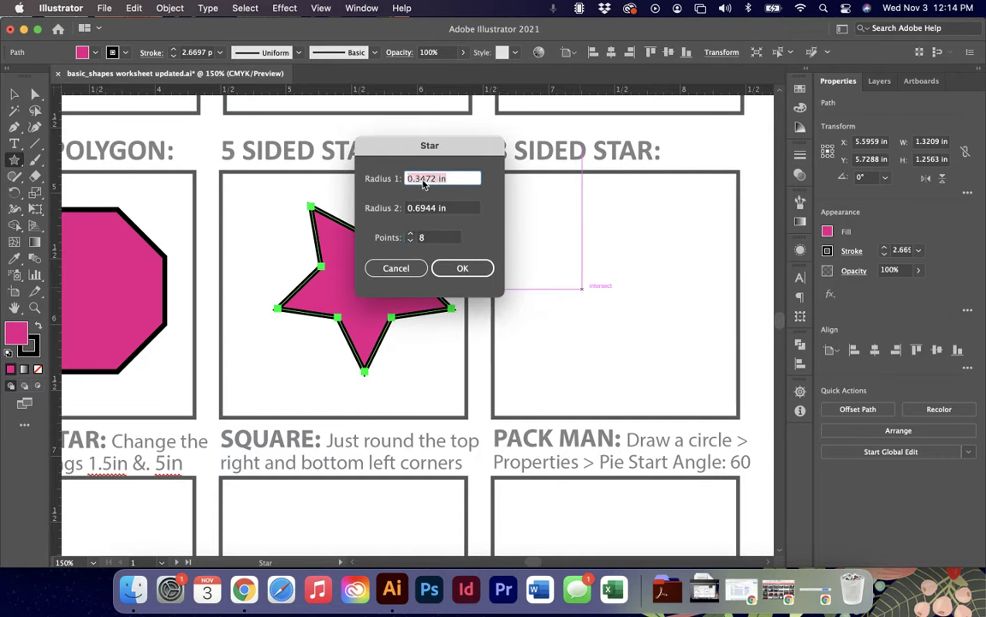
{"action": "type", "text": "1"}
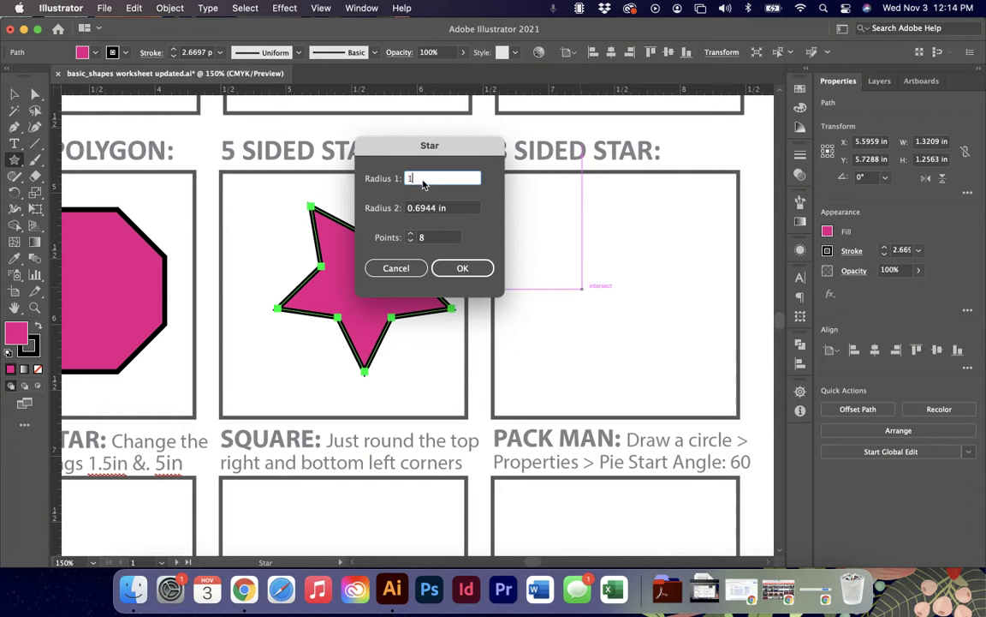
{"action": "left_click", "coordinate": [425, 210]}
{"action": "key", "text": "BackSpace"}
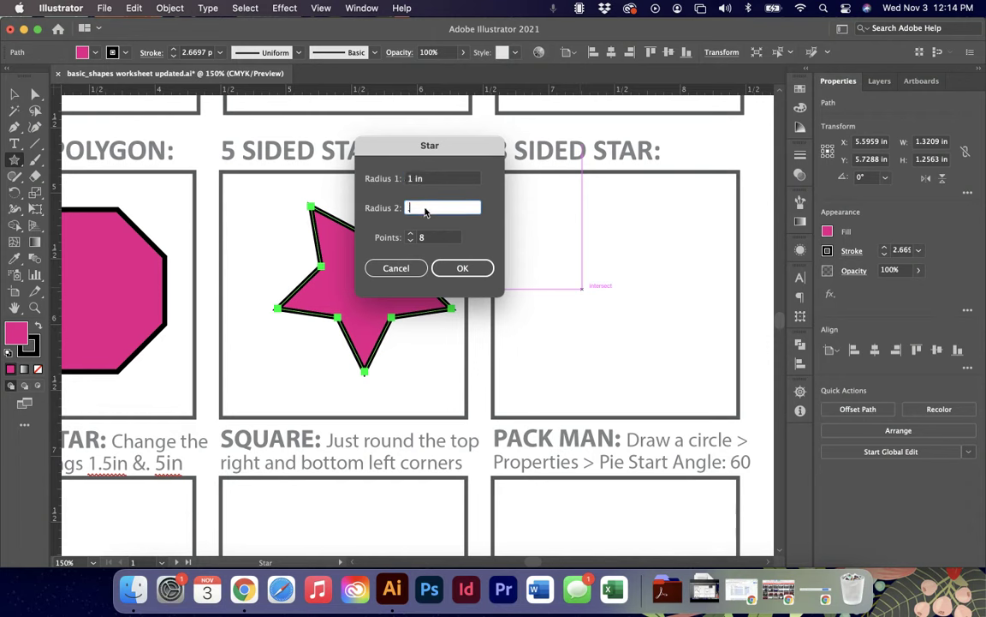
{"action": "left_click", "coordinate": [463, 268]}
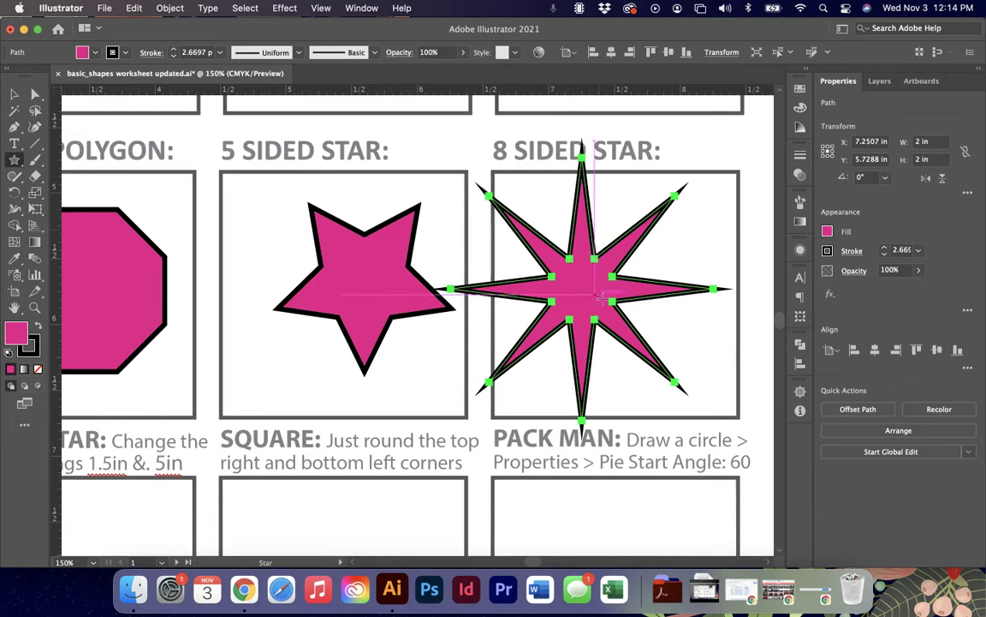
{"action": "left_click_drag", "start_coordinate": [707, 413], "coordinate": [628, 328]}
{"action": "left_click_drag", "start_coordinate": [572, 240], "coordinate": [639, 275]}
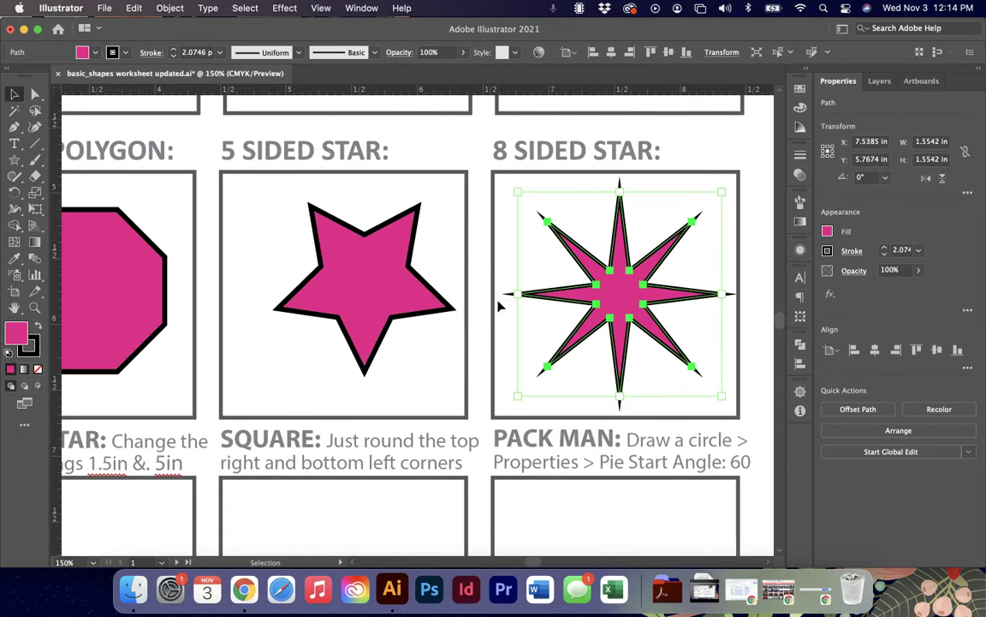
Create a polygon with 3 sides and a 1 in radius in the 3 SIDED POLYGON box.
{"action": "scroll", "coordinate": [496, 306], "scroll_direction": "down", "scroll_amount": 5}
{"action": "scroll", "coordinate": [497, 307], "scroll_direction": "left", "scroll_amount": 3}
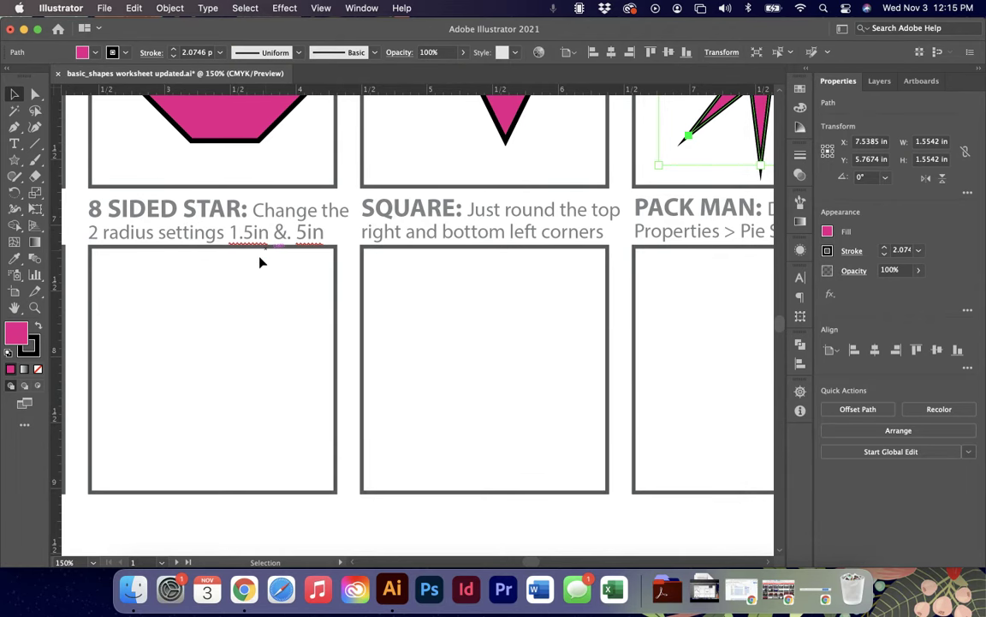
{"action": "scroll", "coordinate": [216, 335], "scroll_direction": "right", "scroll_amount": 5}
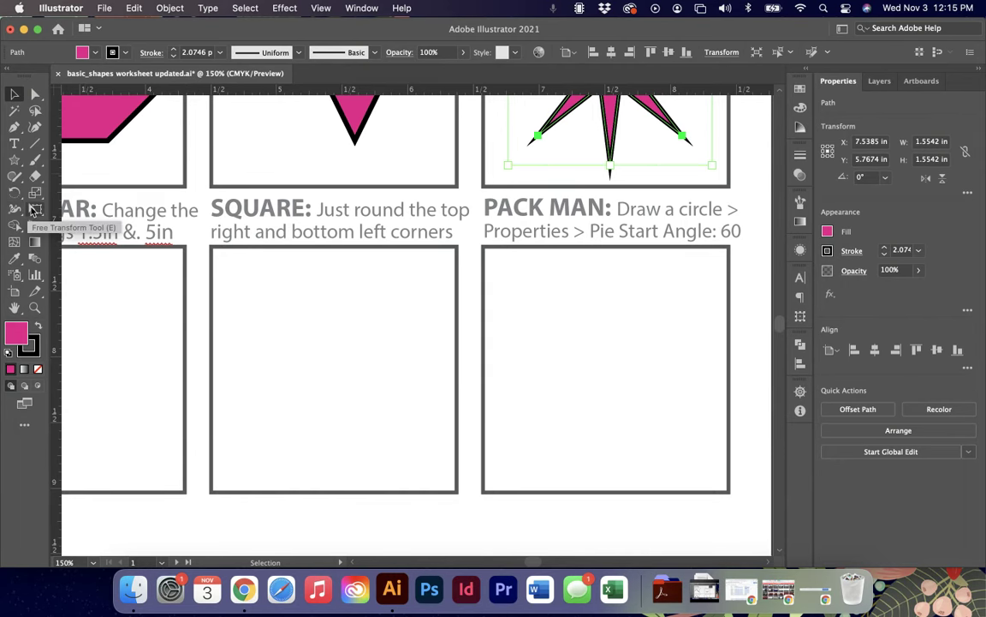
{"action": "key", "text": "super+minus"}
{"action": "key", "text": "super+minus"}
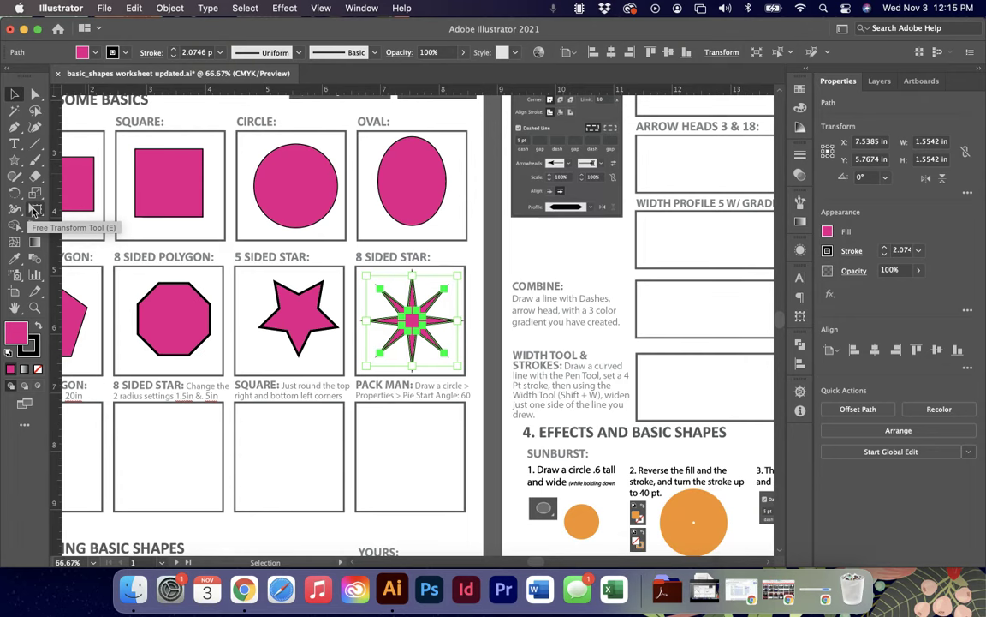
{"action": "scroll", "coordinate": [190, 271], "scroll_direction": "left", "scroll_amount": 5}
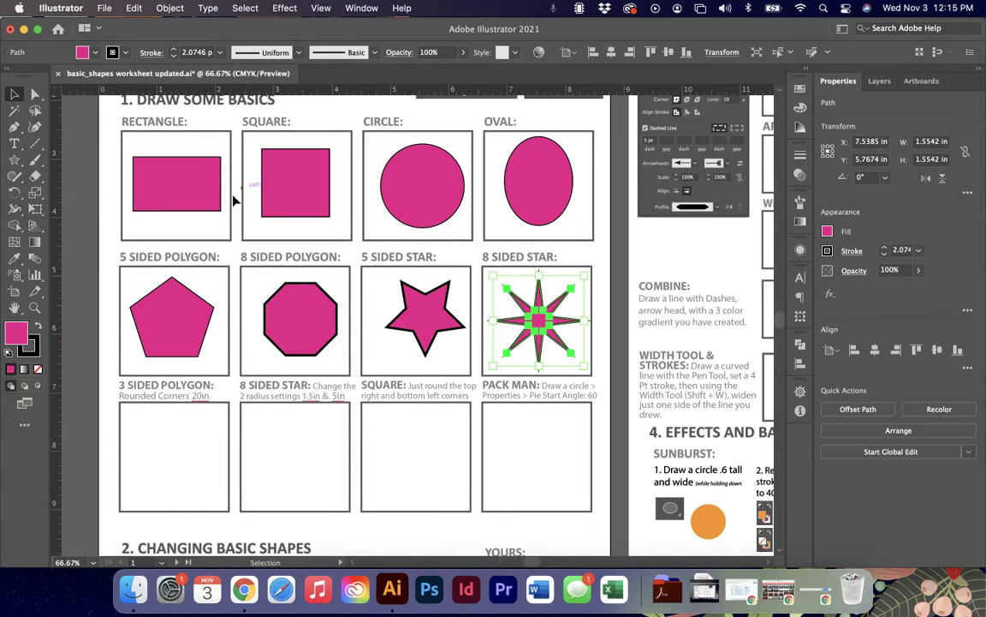
{"action": "left_click", "coordinate": [13, 159]}
{"action": "left_click", "coordinate": [73, 168]}
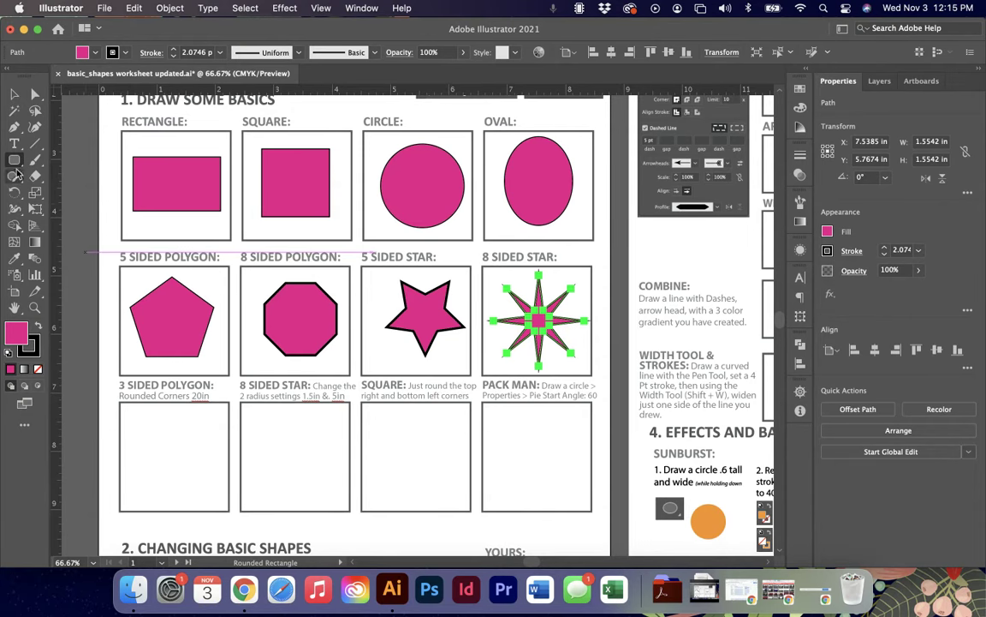
{"action": "left_click_drag", "start_coordinate": [14, 163], "coordinate": [65, 209]}
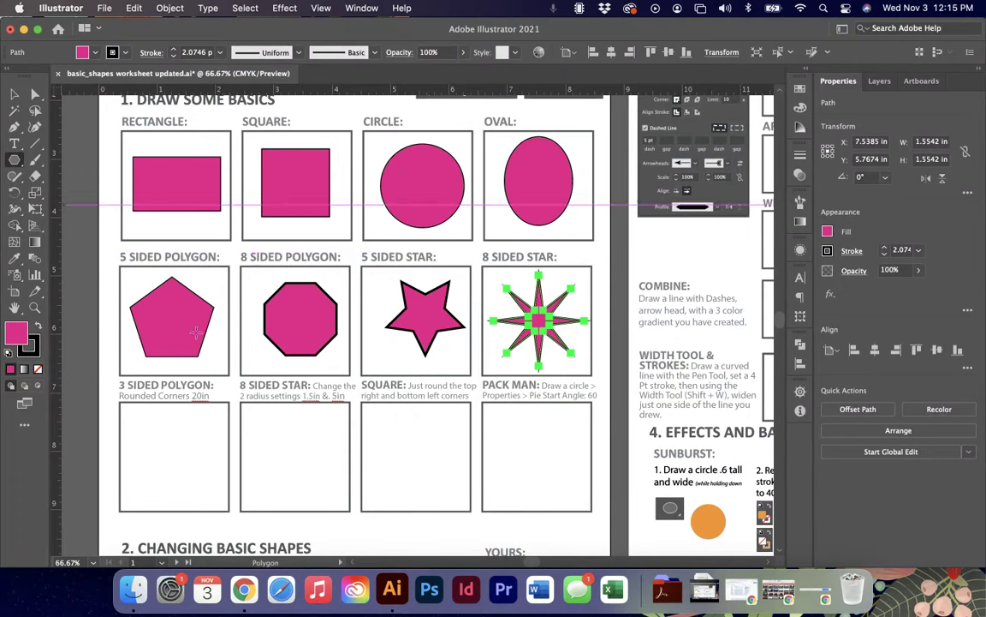
{"action": "left_click", "coordinate": [177, 469]}
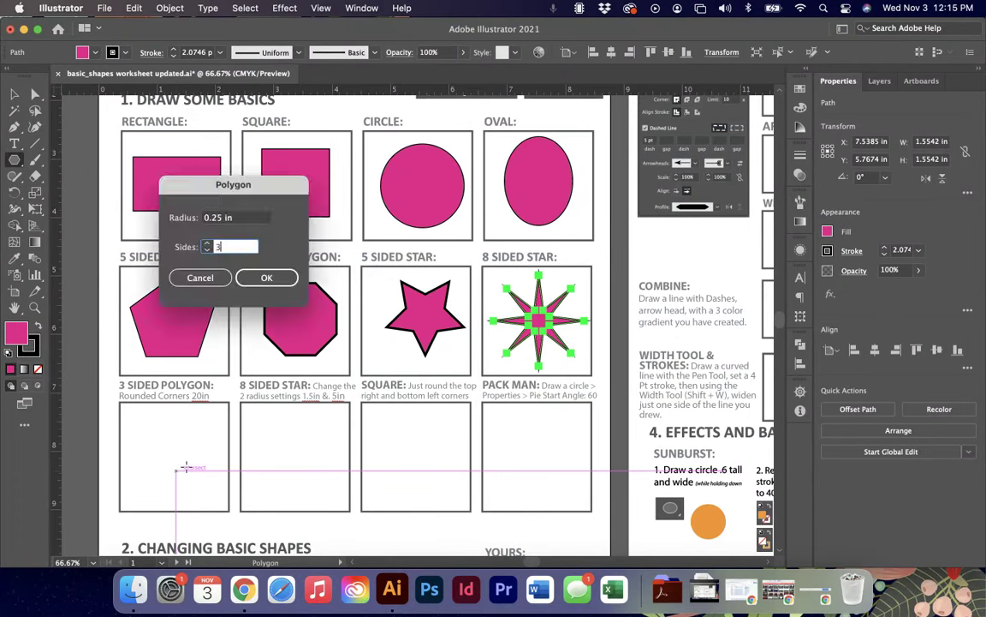
{"action": "left_click", "coordinate": [220, 218]}
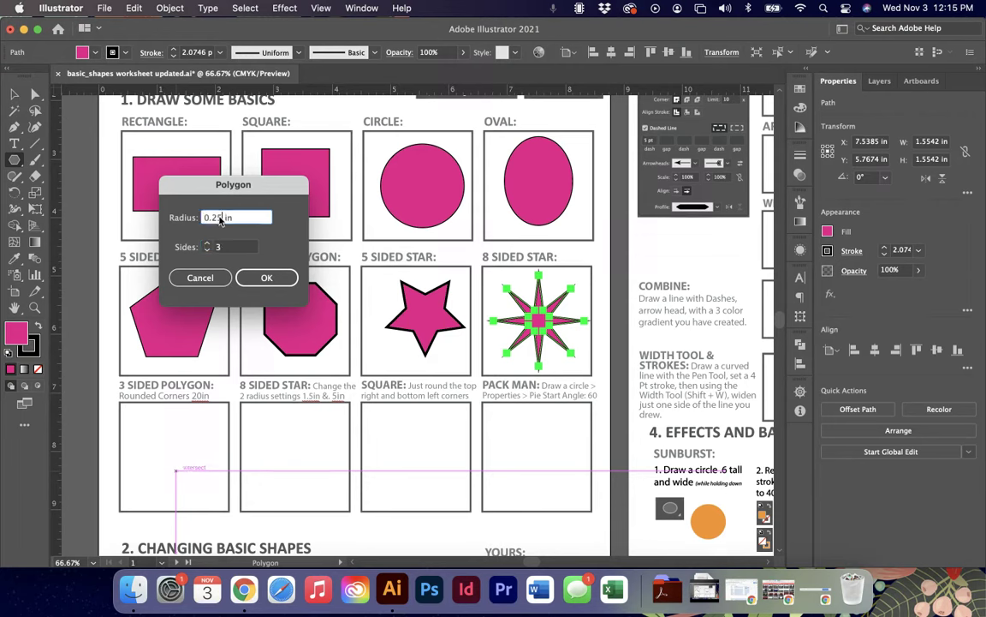
{"action": "type", "text": "1"}
{"action": "left_click", "coordinate": [266, 277]}
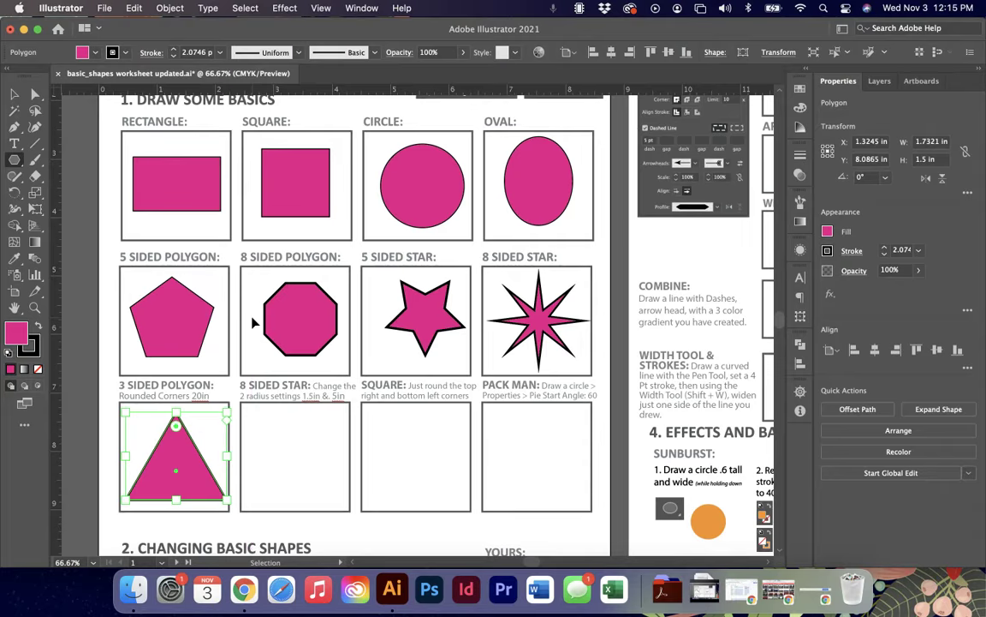
Round all three corners of the triangle to about 0.2 in and move it up slightly within its box.
{"action": "key", "text": "super+equal"}
{"action": "key", "text": "super+equal"}
{"action": "key", "text": "super+equal"}
{"action": "left_click", "coordinate": [13, 97]}
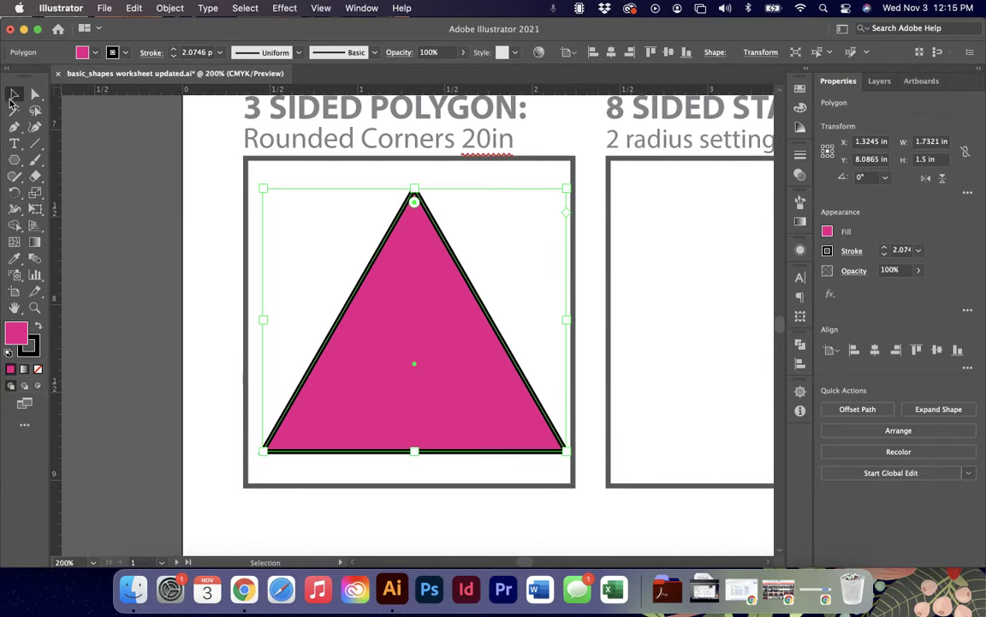
{"action": "left_click", "coordinate": [292, 241]}
{"action": "left_click", "coordinate": [413, 209]}
{"action": "left_click_drag", "start_coordinate": [414, 205], "coordinate": [420, 262]}
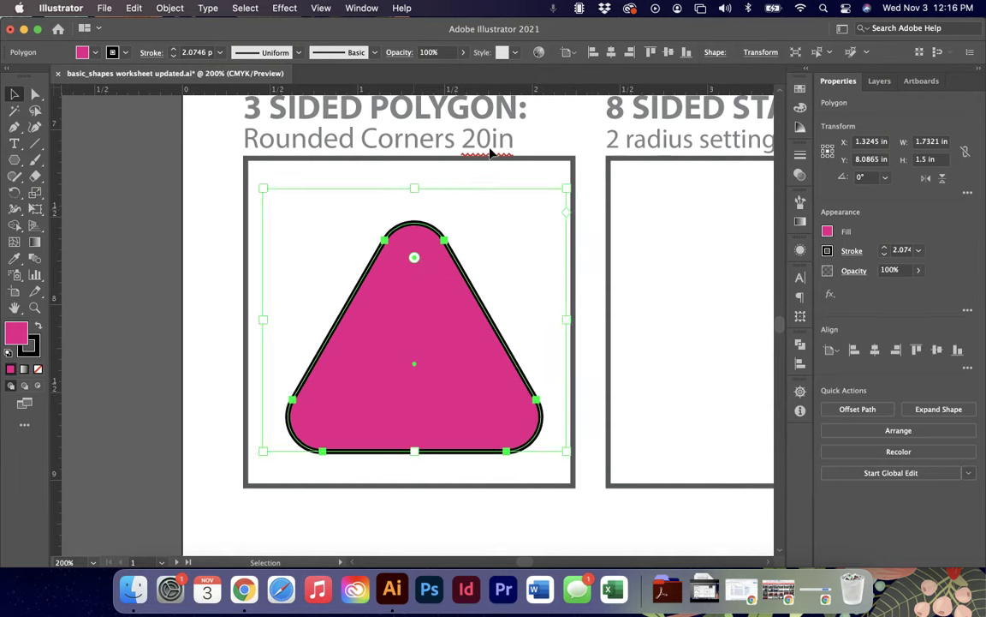
{"action": "left_click_drag", "start_coordinate": [473, 382], "coordinate": [474, 357]}
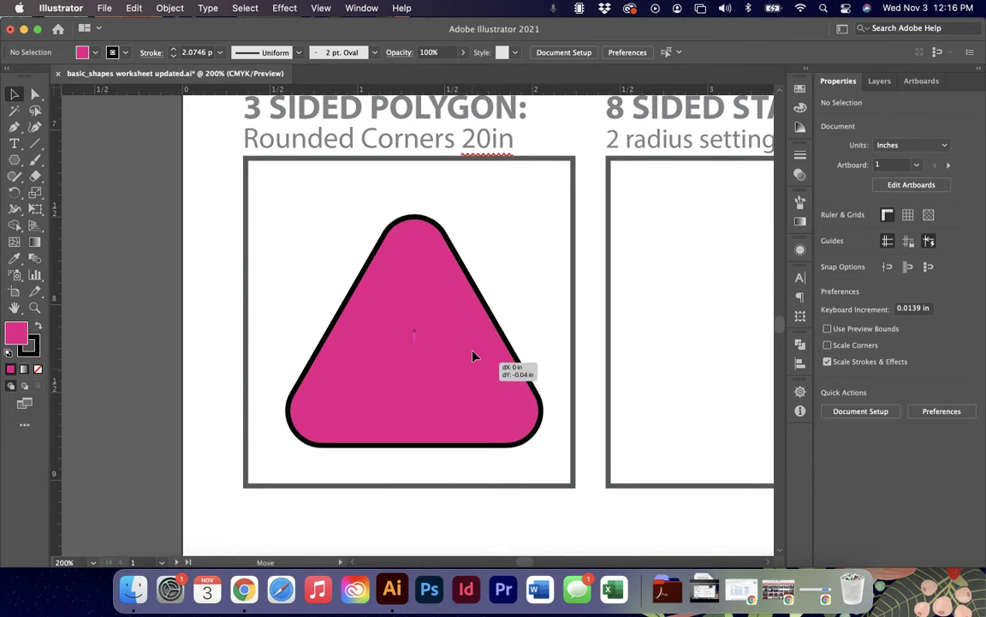
{"action": "left_click", "coordinate": [209, 336]}
{"action": "left_click", "coordinate": [399, 345]}
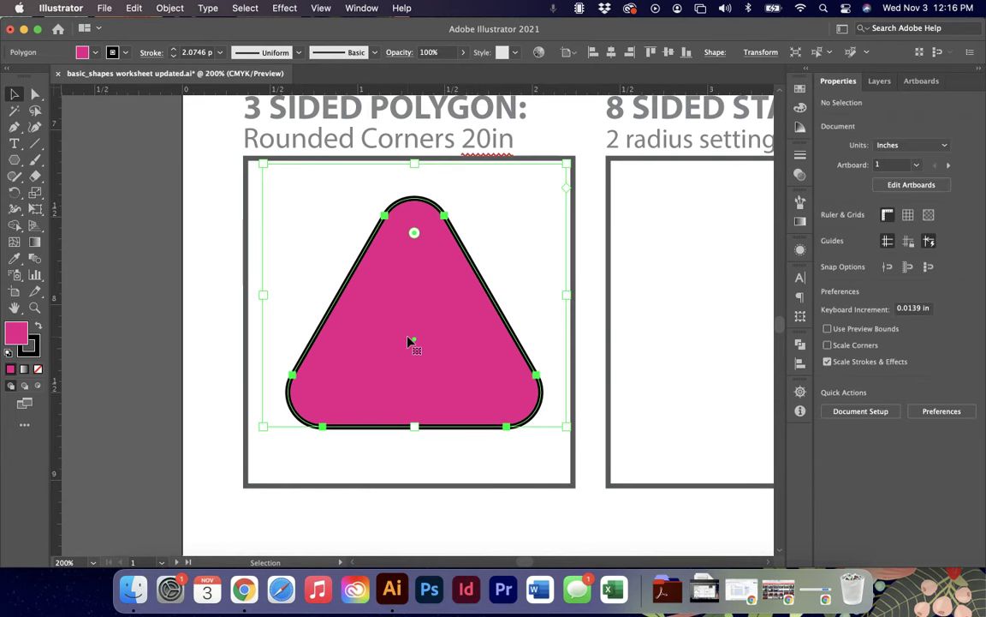
Check the corner radius at the triangle's top corner.
{"action": "left_click", "coordinate": [34, 93]}
{"action": "left_click", "coordinate": [385, 217]}
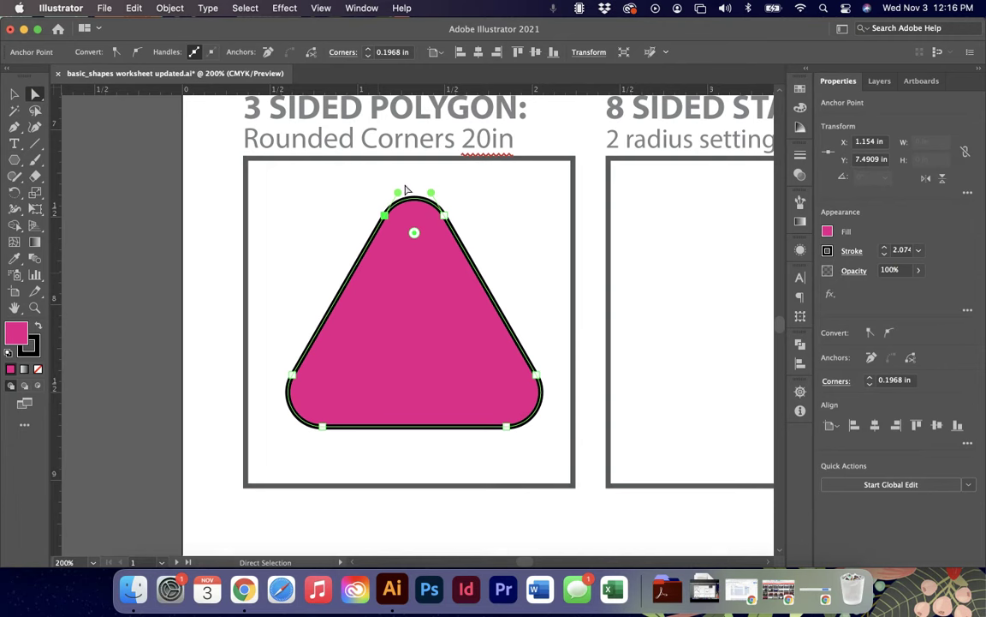
{"action": "key", "text": "v"}
{"action": "left_click", "coordinate": [396, 331]}
Draw a square about 1.35 in wide and center it in the SQUARE box.
{"action": "scroll", "coordinate": [406, 334], "scroll_direction": "right", "scroll_amount": 1}
{"action": "scroll", "coordinate": [406, 334], "scroll_direction": "right", "scroll_amount": 5}
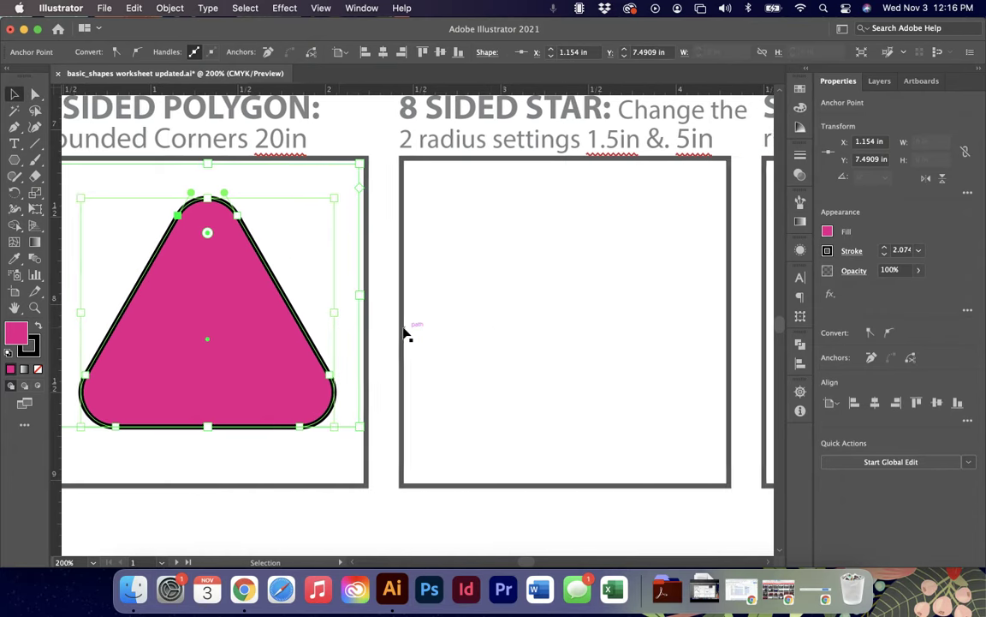
{"action": "scroll", "coordinate": [489, 310], "scroll_direction": "right", "scroll_amount": 4}
{"action": "scroll", "coordinate": [489, 310], "scroll_direction": "right", "scroll_amount": 5}
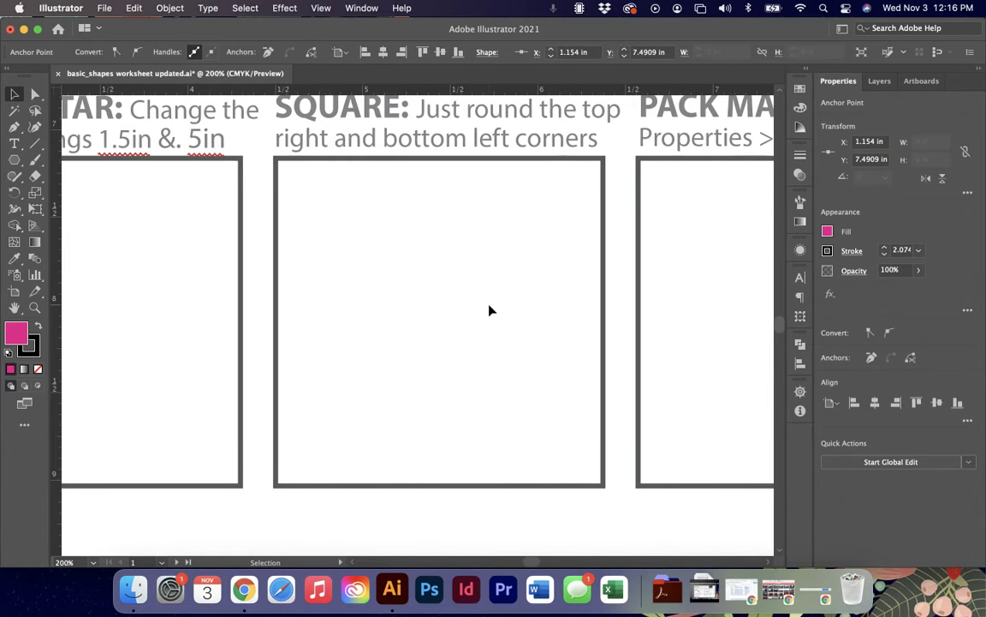
{"action": "scroll", "coordinate": [489, 310], "scroll_direction": "up", "scroll_amount": 2}
{"action": "left_click_drag", "start_coordinate": [15, 160], "coordinate": [60, 158]}
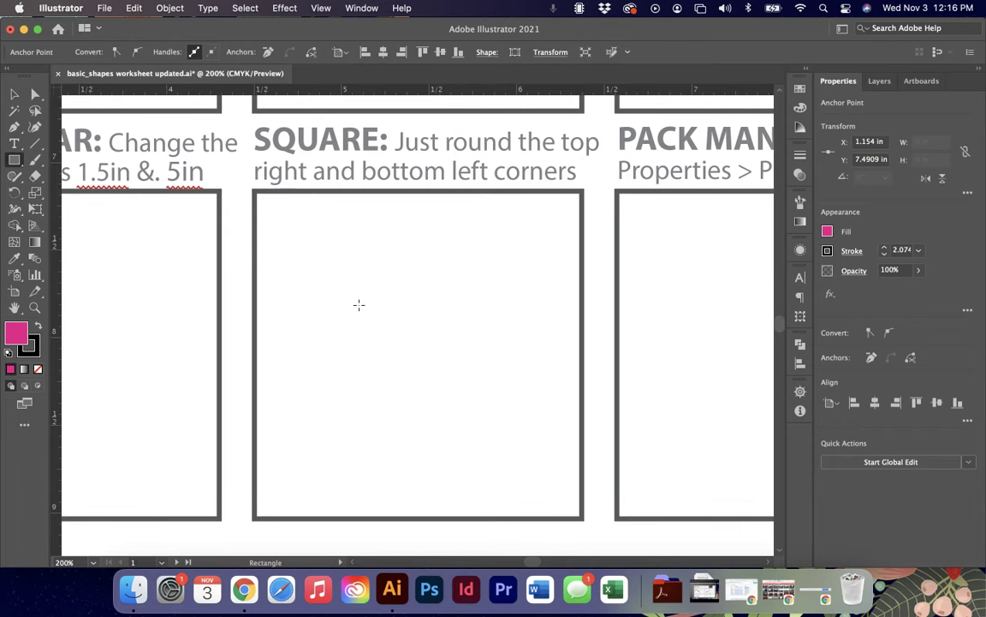
{"action": "left_click_drag", "start_coordinate": [318, 246], "coordinate": [553, 463]}
{"action": "key", "text": "v"}
{"action": "left_click_drag", "start_coordinate": [476, 387], "coordinate": [463, 374]}
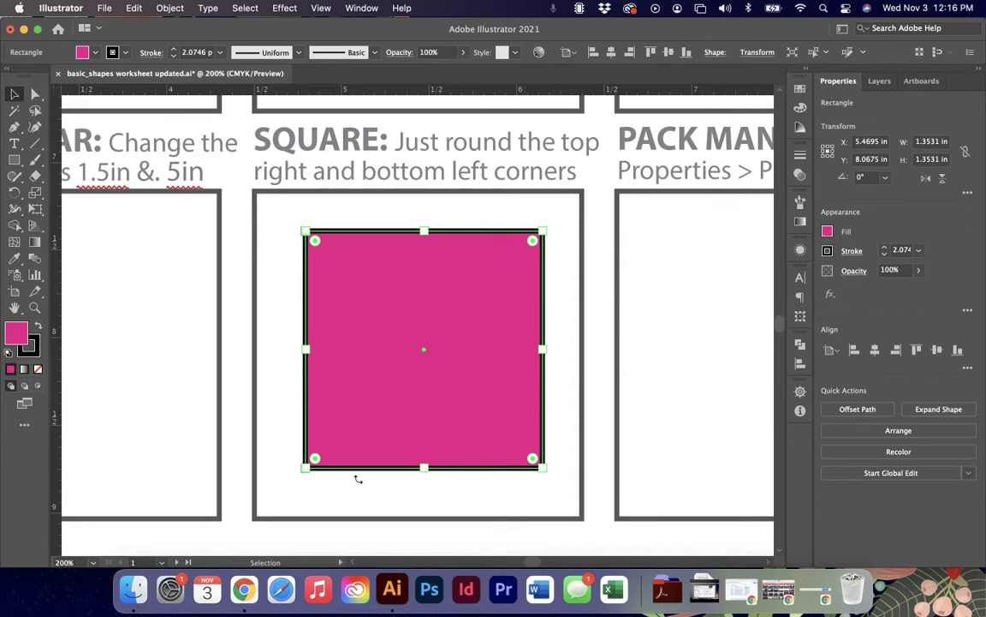
Round only the square's top right and bottom left corners to about 0.42 in.
{"action": "left_click_drag", "start_coordinate": [317, 249], "coordinate": [337, 265]}
{"action": "key", "text": "cmd+z"}
{"action": "left_click", "coordinate": [36, 94]}
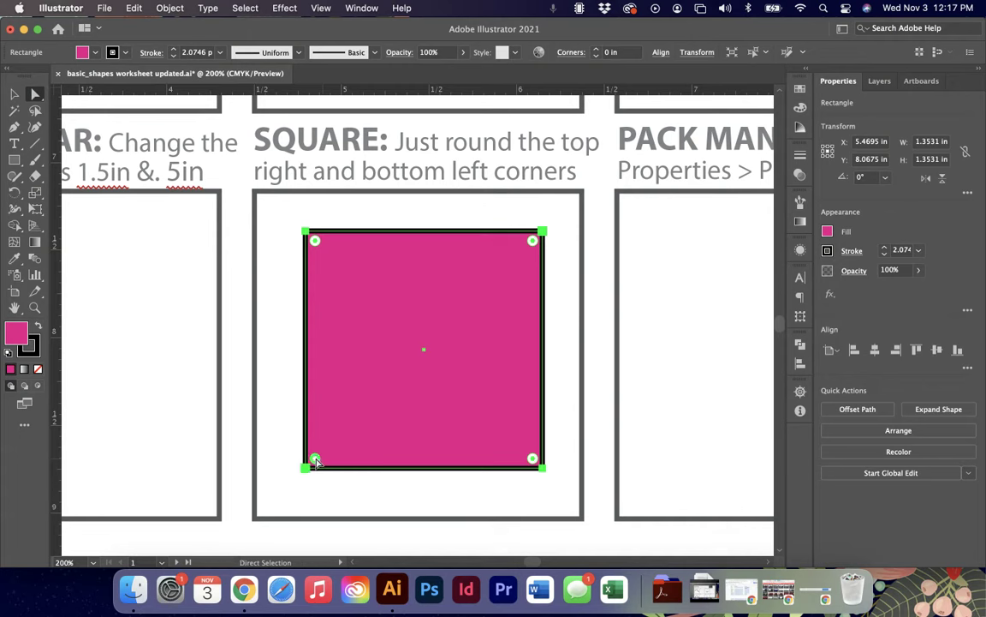
{"action": "left_click_drag", "start_coordinate": [315, 460], "coordinate": [430, 450]}
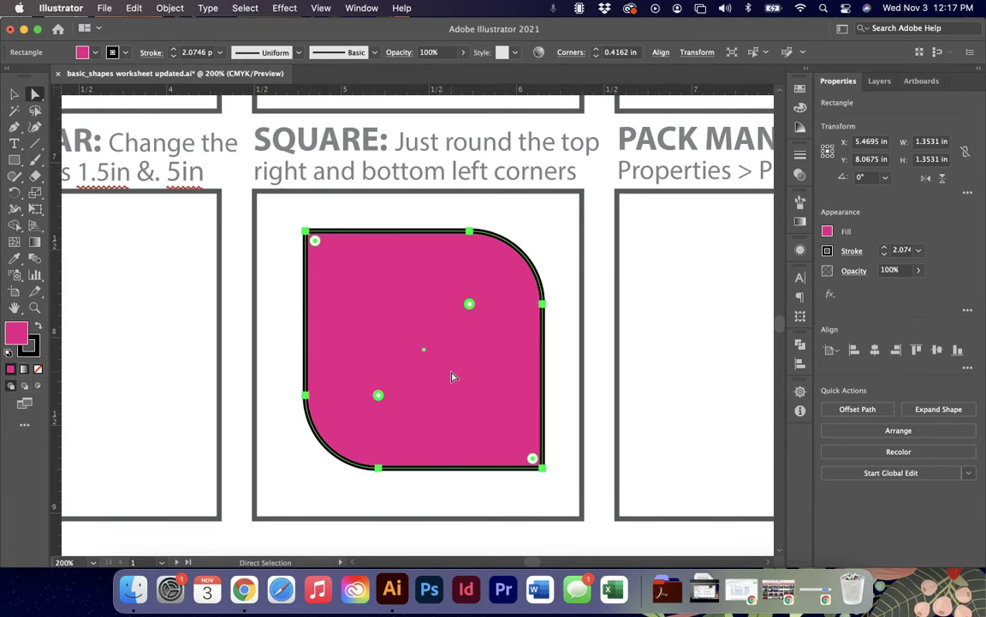
{"action": "scroll", "coordinate": [454, 377], "scroll_direction": "right", "scroll_amount": 2}
{"action": "left_click", "coordinate": [15, 95]}
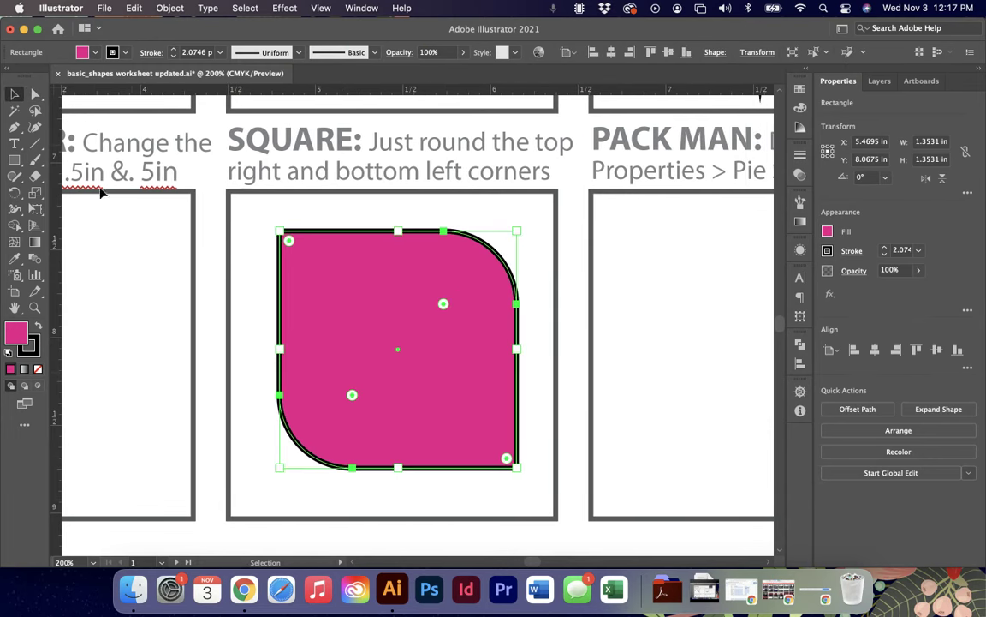
Draw a circle about 1.47 in across and center it in the PACK MAN box.
{"action": "scroll", "coordinate": [210, 283], "scroll_direction": "right", "scroll_amount": 5}
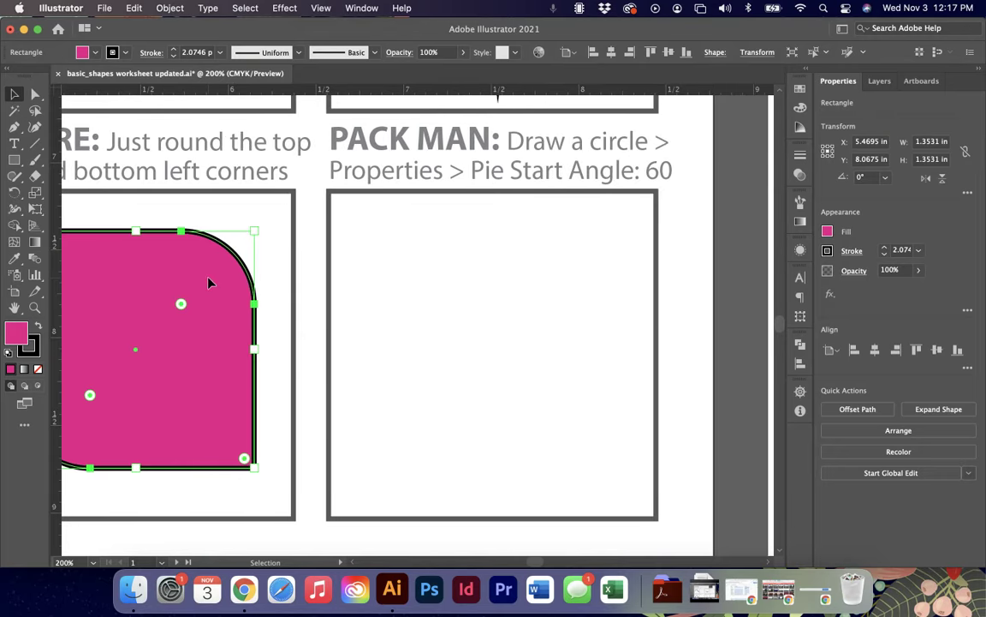
{"action": "left_click_drag", "start_coordinate": [14, 160], "coordinate": [53, 188]}
{"action": "left_click_drag", "start_coordinate": [392, 234], "coordinate": [643, 487]}
{"action": "key", "text": "v"}
{"action": "left_click_drag", "start_coordinate": [573, 435], "coordinate": [548, 421]}
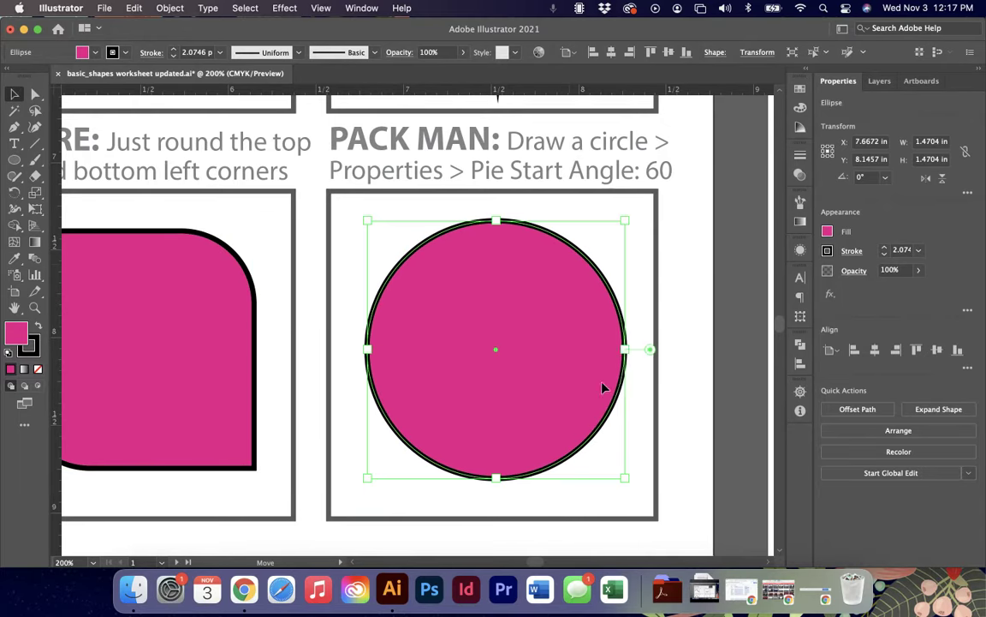
Remove the circle's stroke and fill it with the light orange swatch.
{"action": "left_click", "coordinate": [827, 252]}
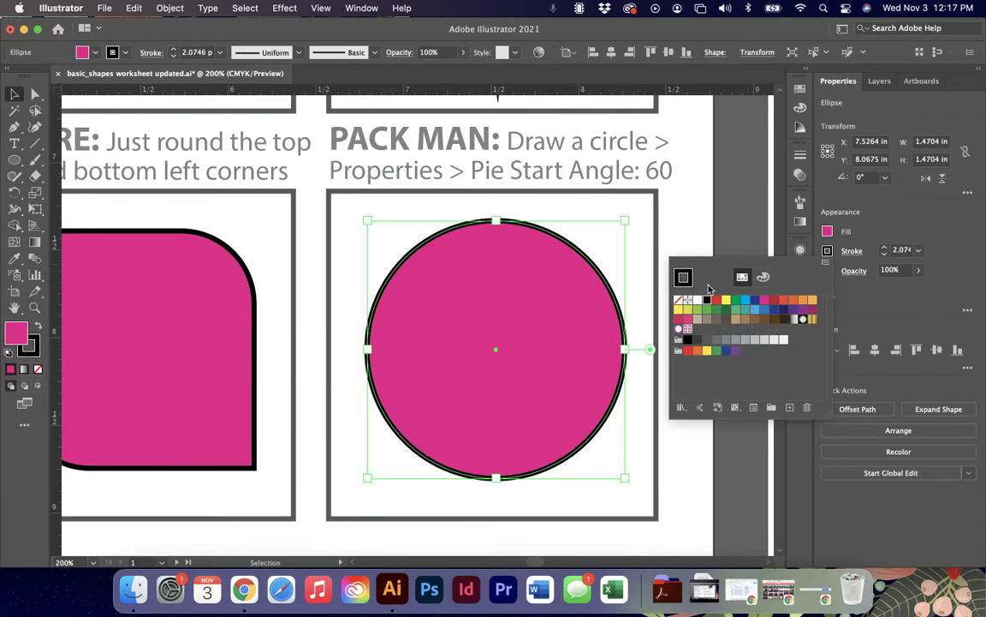
{"action": "left_click", "coordinate": [678, 299]}
{"action": "left_click", "coordinate": [827, 231]}
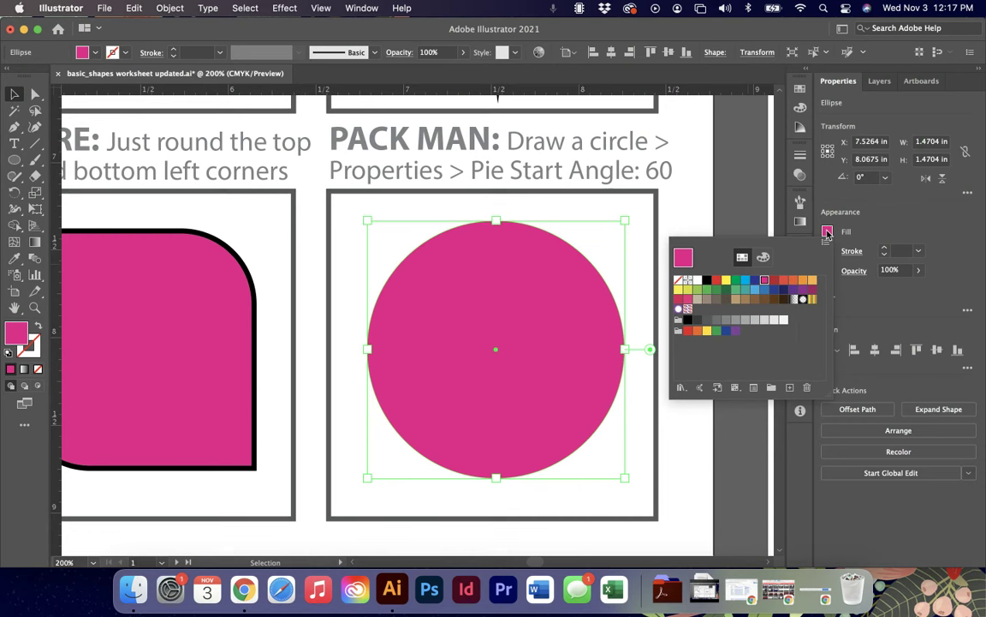
{"action": "left_click", "coordinate": [678, 290]}
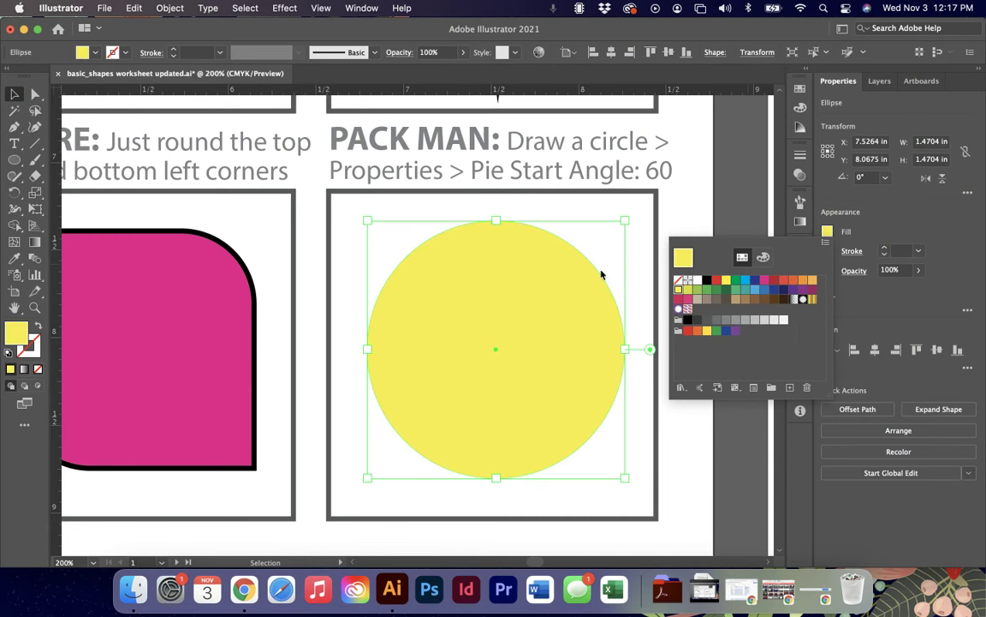
{"action": "left_click", "coordinate": [812, 281]}
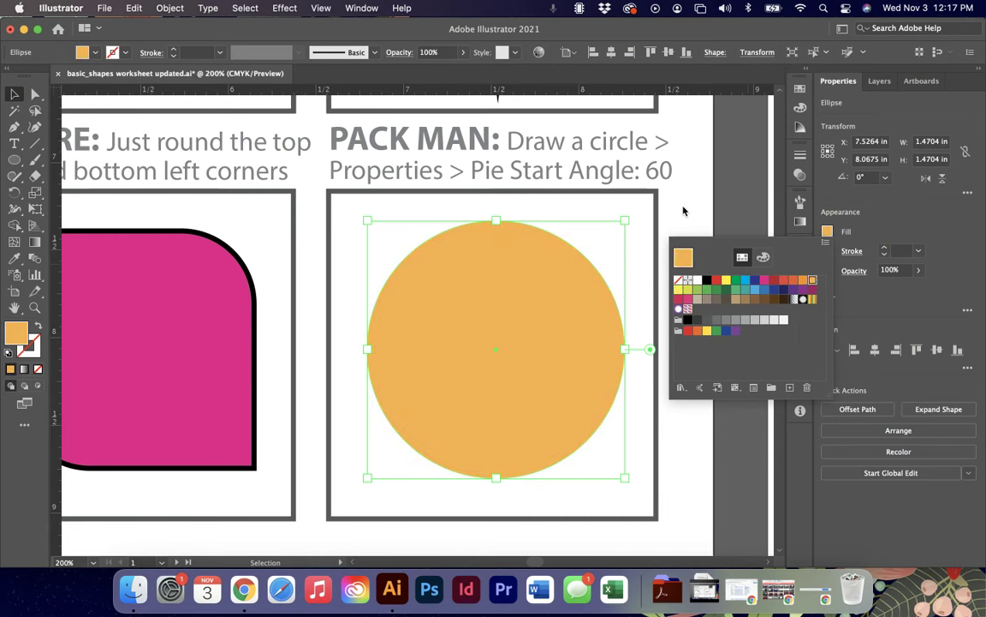
{"action": "left_click", "coordinate": [683, 211]}
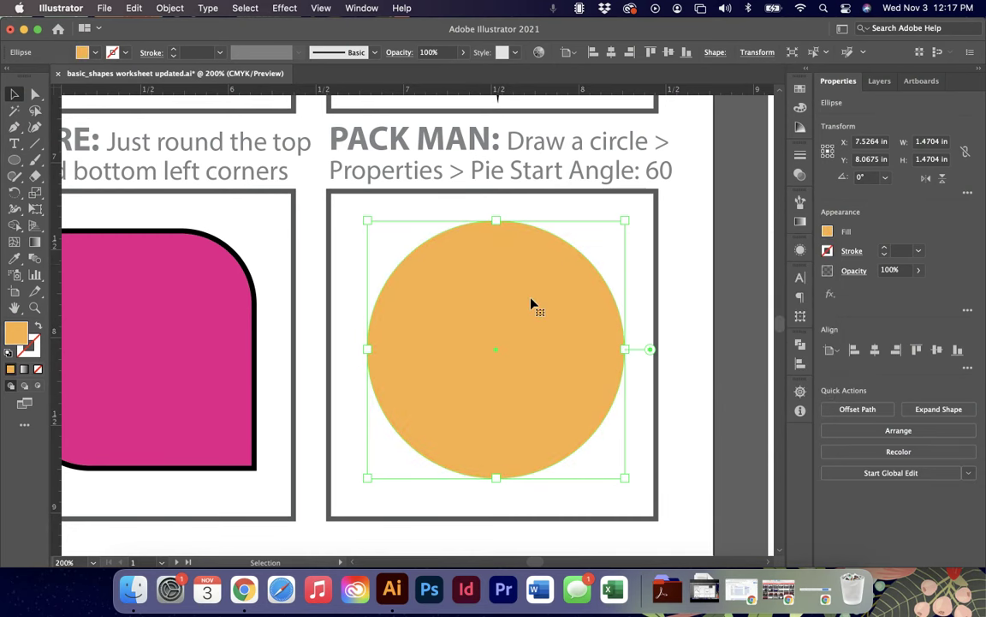
Set the circle's pie start angle to 60° to cut the Pack Man mouth.
{"action": "left_click", "coordinate": [720, 55]}
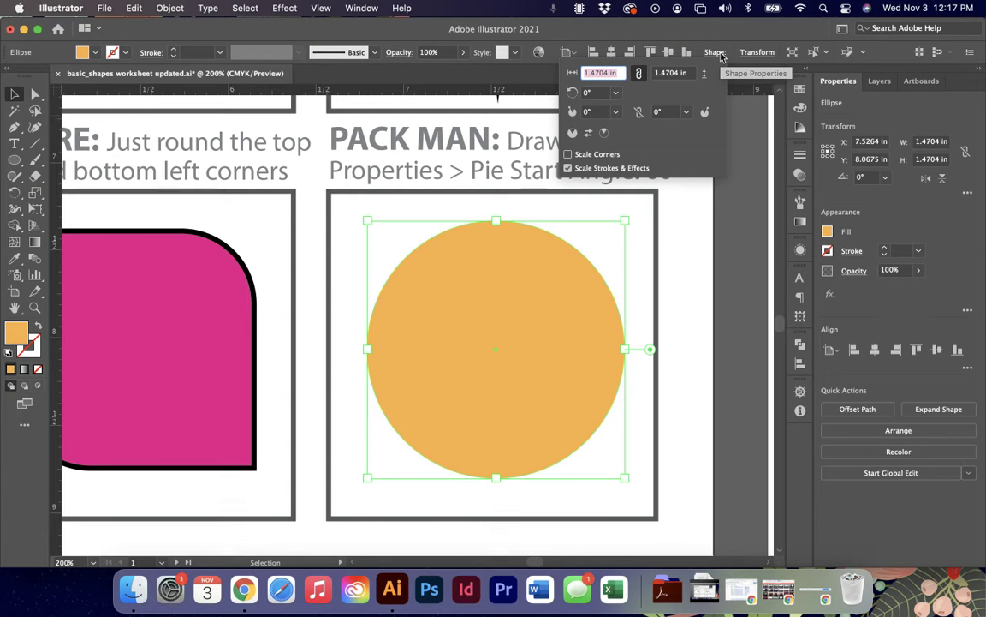
{"action": "left_click", "coordinate": [616, 113]}
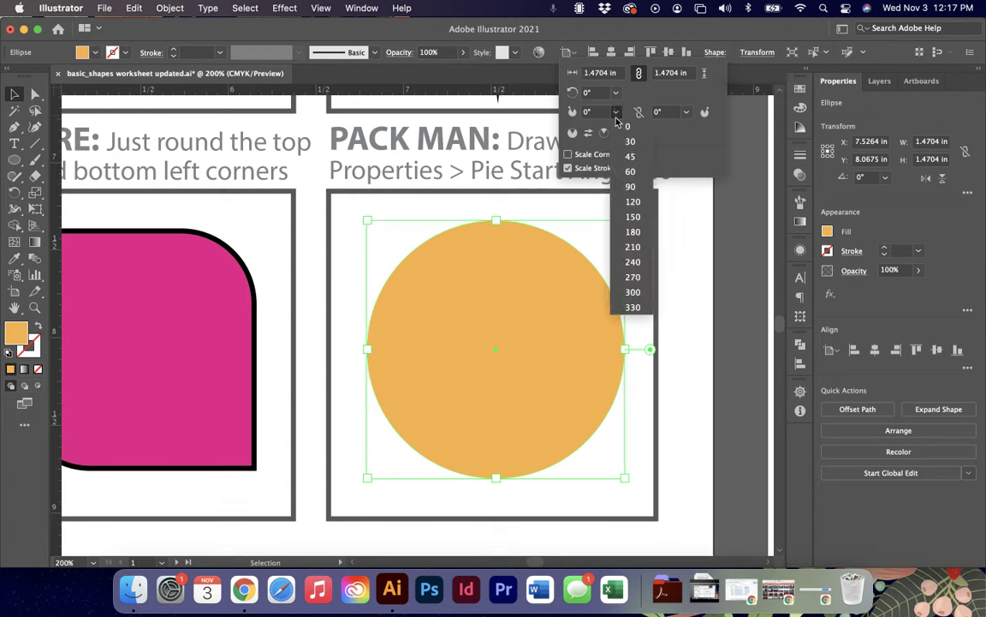
{"action": "left_click", "coordinate": [492, 198]}
{"action": "scroll", "coordinate": [489, 198], "scroll_direction": "right", "scroll_amount": 5}
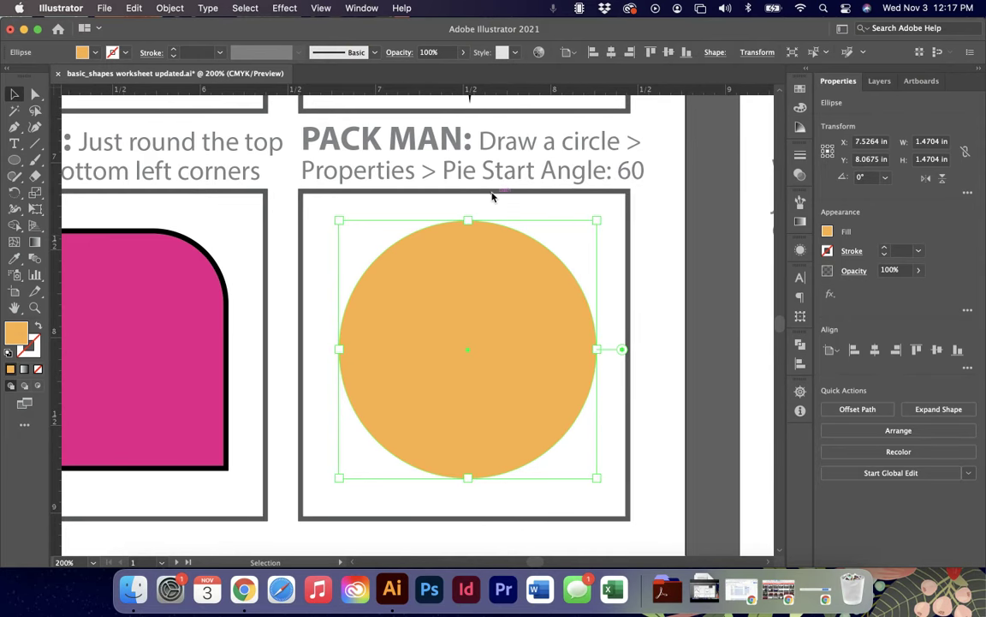
{"action": "left_click", "coordinate": [716, 53]}
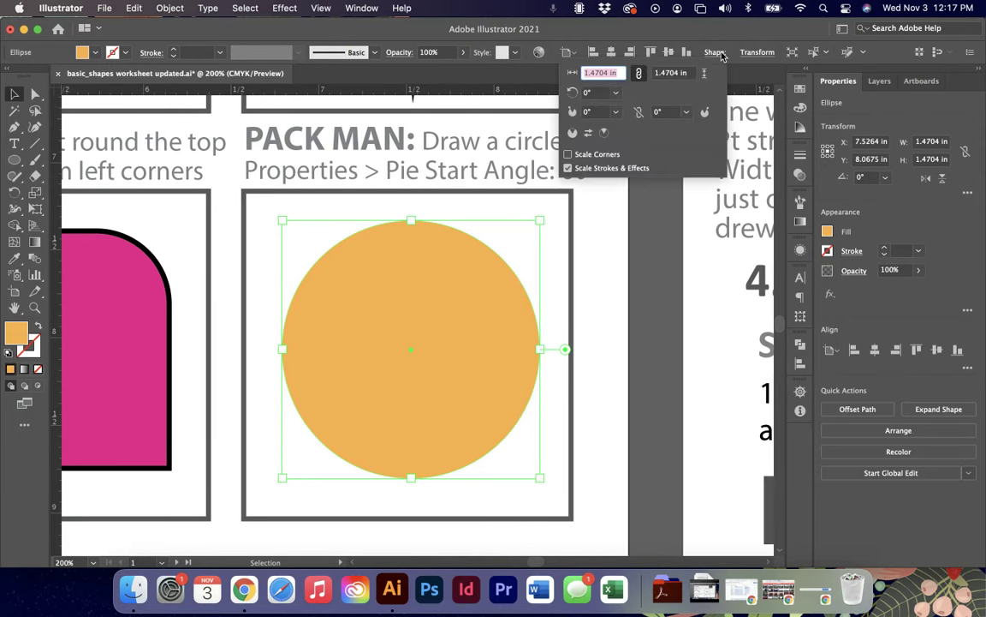
{"action": "left_click", "coordinate": [618, 116]}
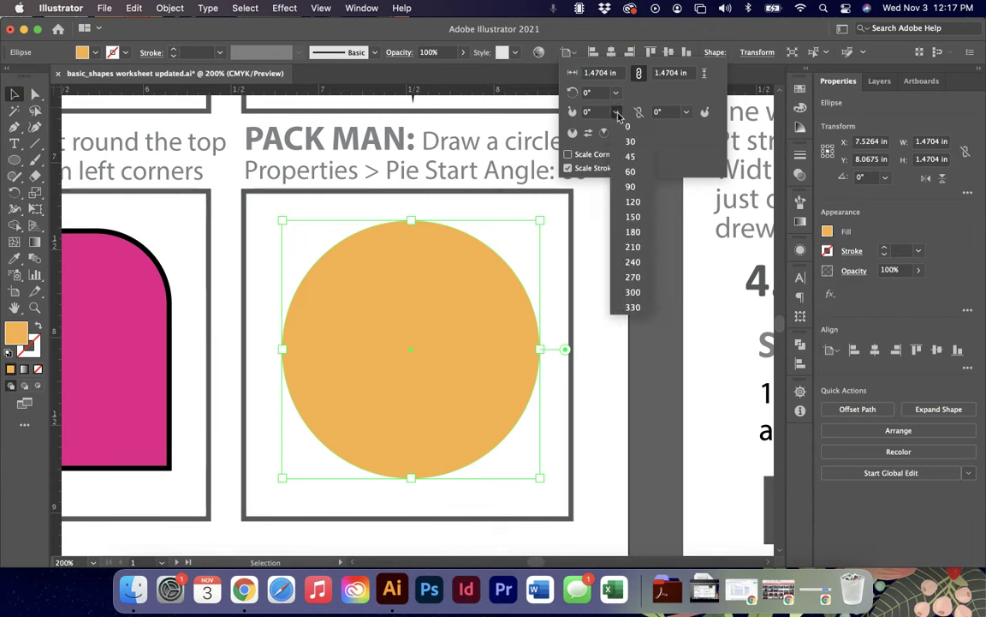
{"action": "left_click", "coordinate": [623, 165]}
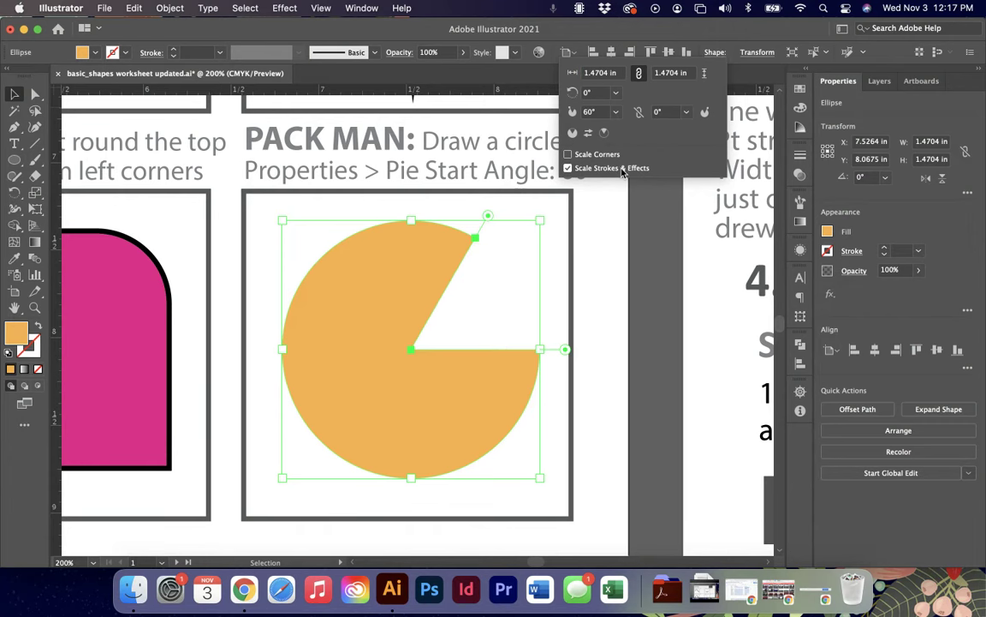
Try pie start angles of 180°, 90° and 45° on the Pack Man circle and restore 60°.
{"action": "left_click", "coordinate": [617, 114]}
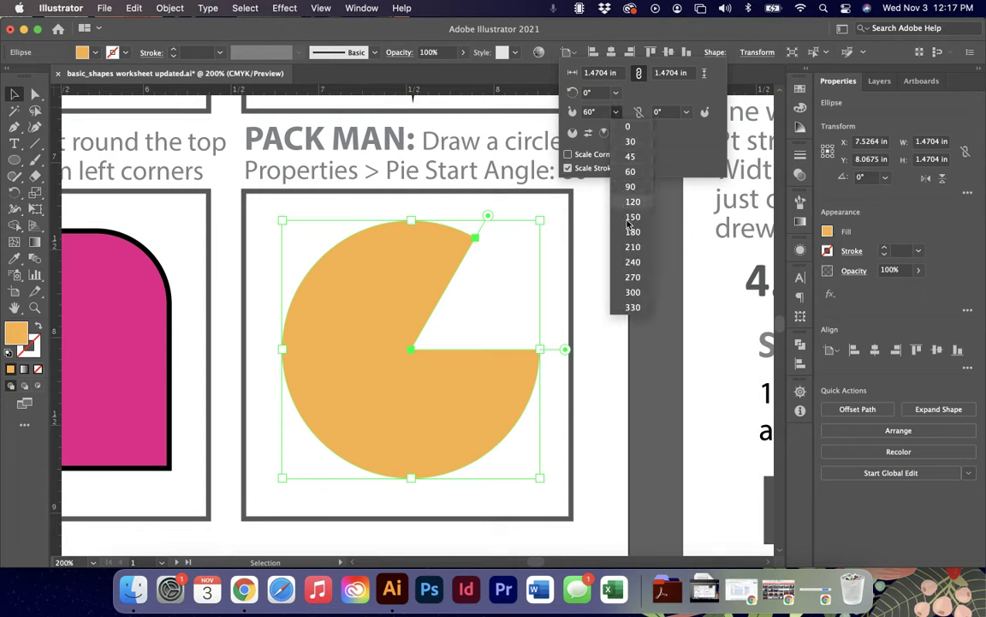
{"action": "left_click", "coordinate": [629, 236]}
{"action": "left_click", "coordinate": [617, 113]}
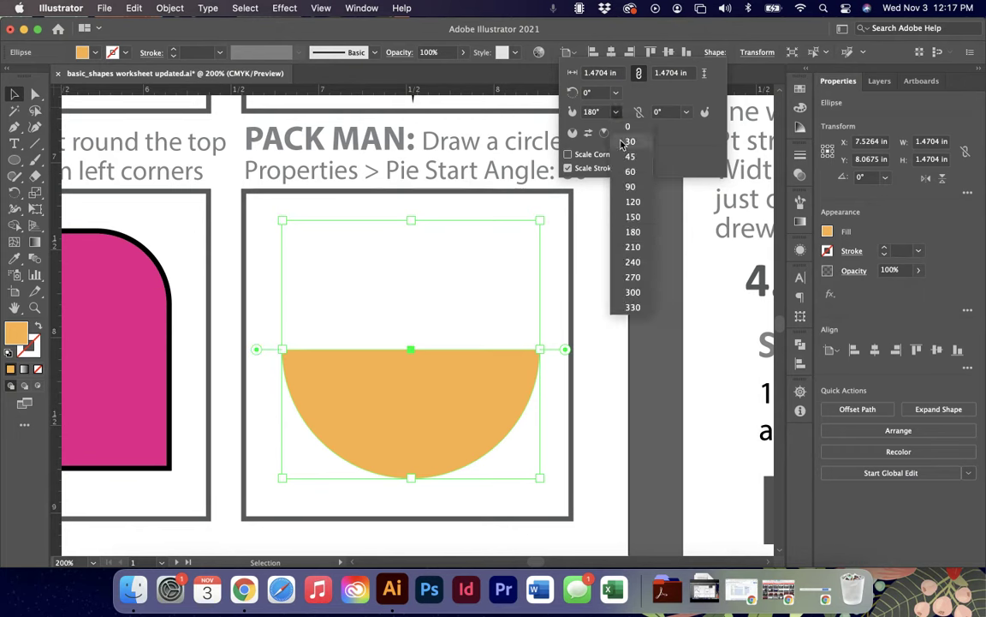
{"action": "left_click", "coordinate": [625, 183]}
{"action": "left_click", "coordinate": [617, 113]}
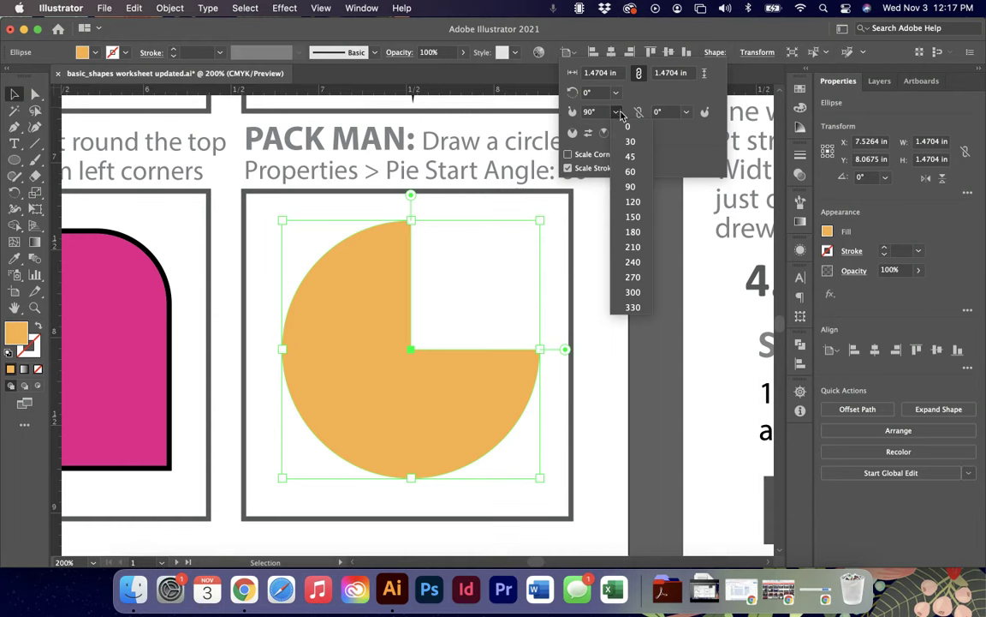
{"action": "left_click", "coordinate": [627, 157]}
{"action": "left_click", "coordinate": [616, 113]}
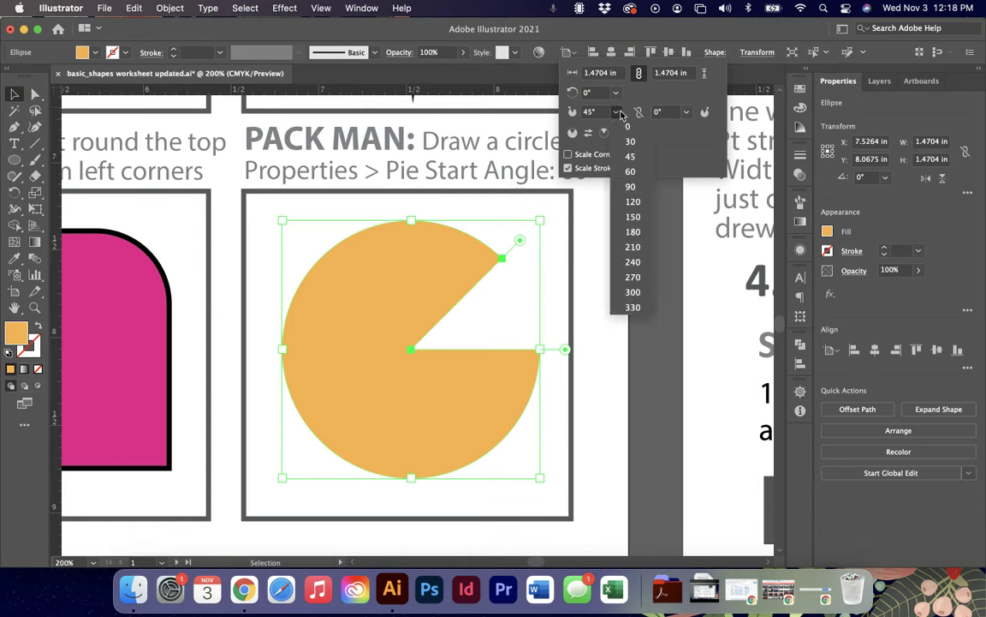
{"action": "left_click", "coordinate": [627, 171]}
Try inverting the Pack Man pie into its mouth wedge and invert it back.
{"action": "left_click", "coordinate": [591, 134]}
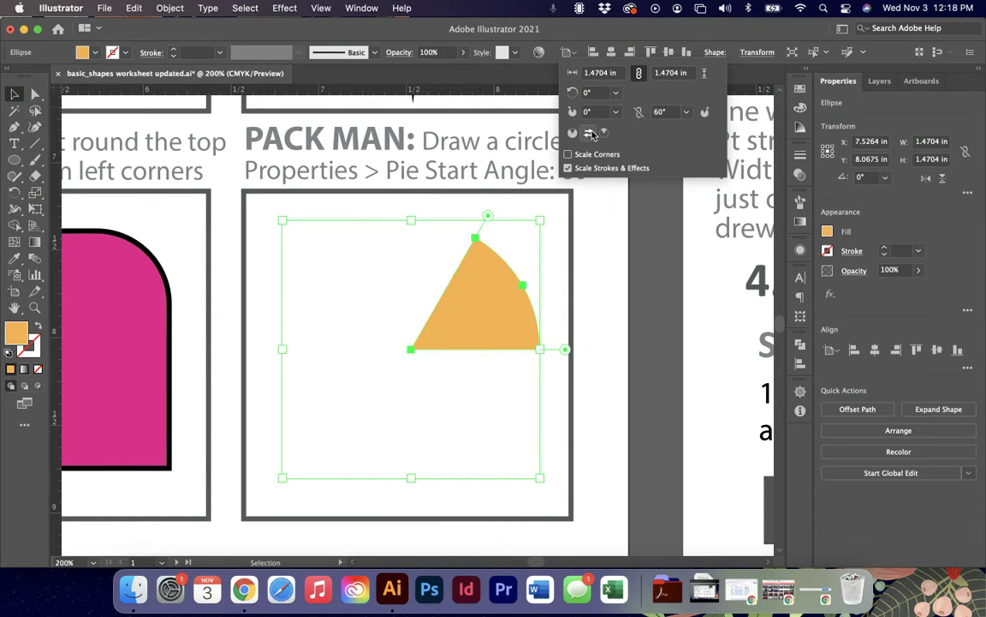
{"action": "left_click", "coordinate": [591, 133]}
{"action": "left_click", "coordinate": [591, 133]}
{"action": "left_click", "coordinate": [591, 133]}
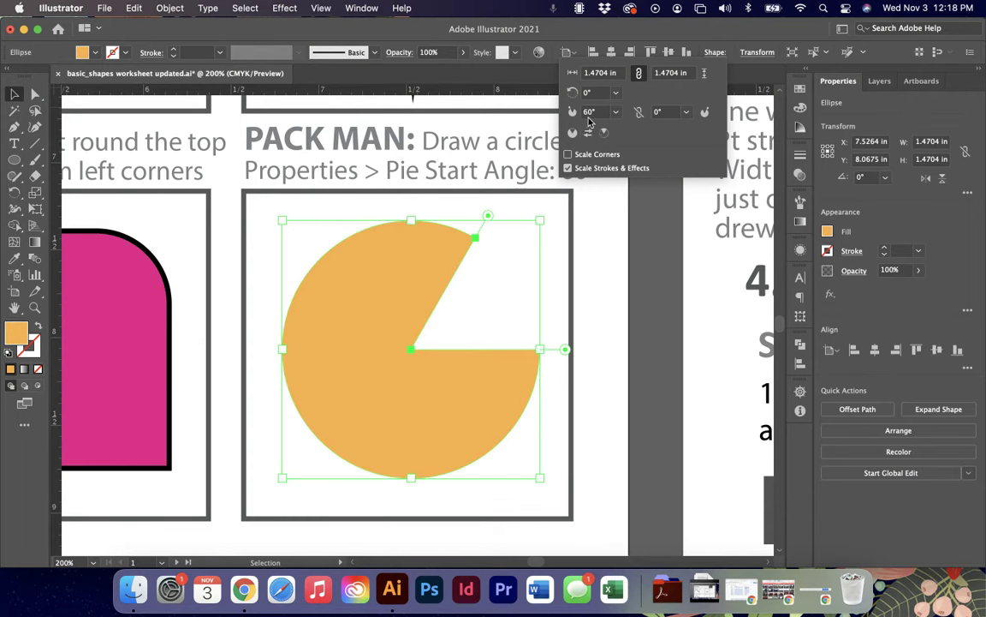
Try a pie end angle of 60° on the Pack Man shape, restore 0°, and deselect the shape.
{"action": "left_click", "coordinate": [688, 112]}
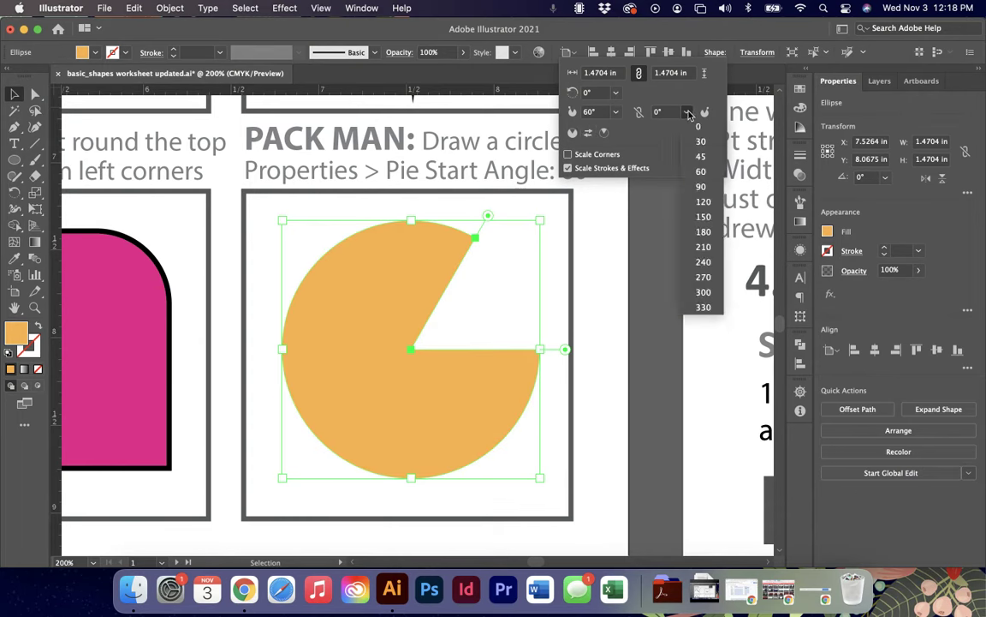
{"action": "left_click", "coordinate": [699, 171]}
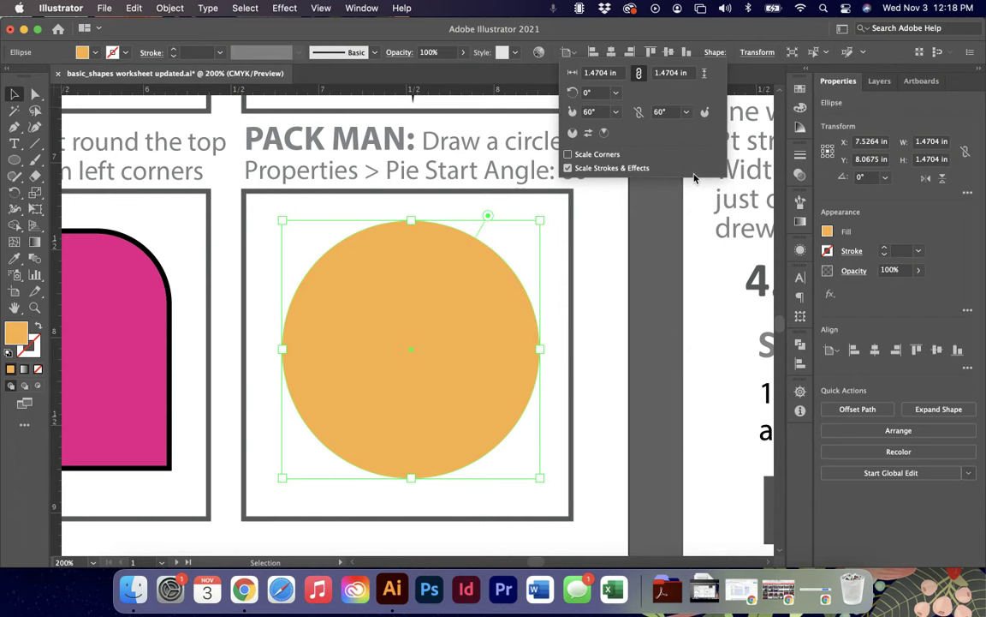
{"action": "left_click", "coordinate": [688, 112]}
{"action": "left_click", "coordinate": [694, 128]}
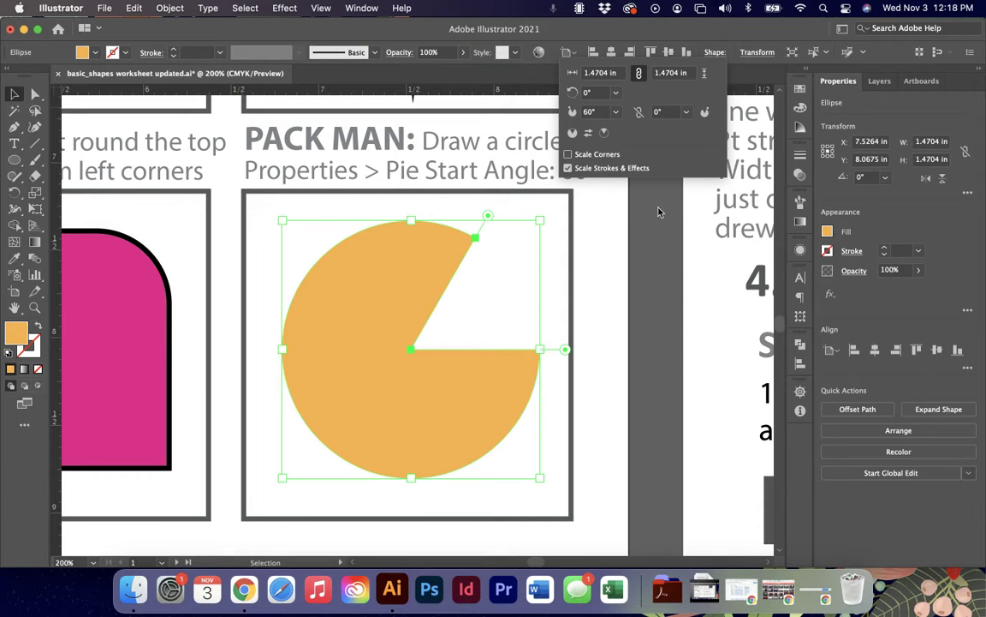
{"action": "left_click", "coordinate": [596, 351]}
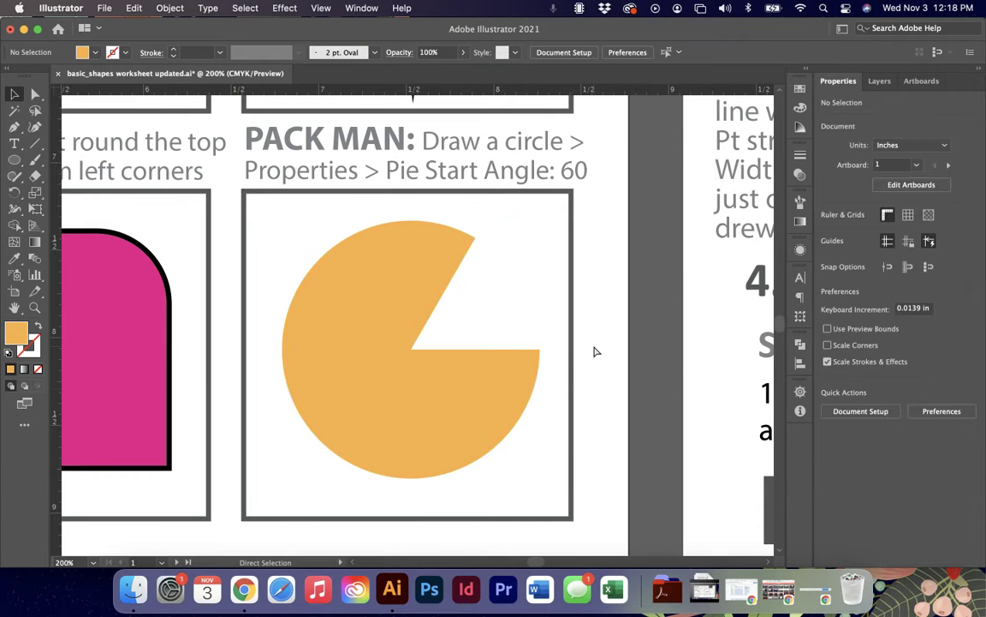
{"action": "key", "text": "super+minus"}
{"action": "key", "text": "super+minus"}
{"action": "key", "text": "super+minus"}
{"action": "scroll", "coordinate": [596, 351], "scroll_direction": "left", "scroll_amount": 3}
{"action": "scroll", "coordinate": [596, 351], "scroll_direction": "down", "scroll_amount": 10}
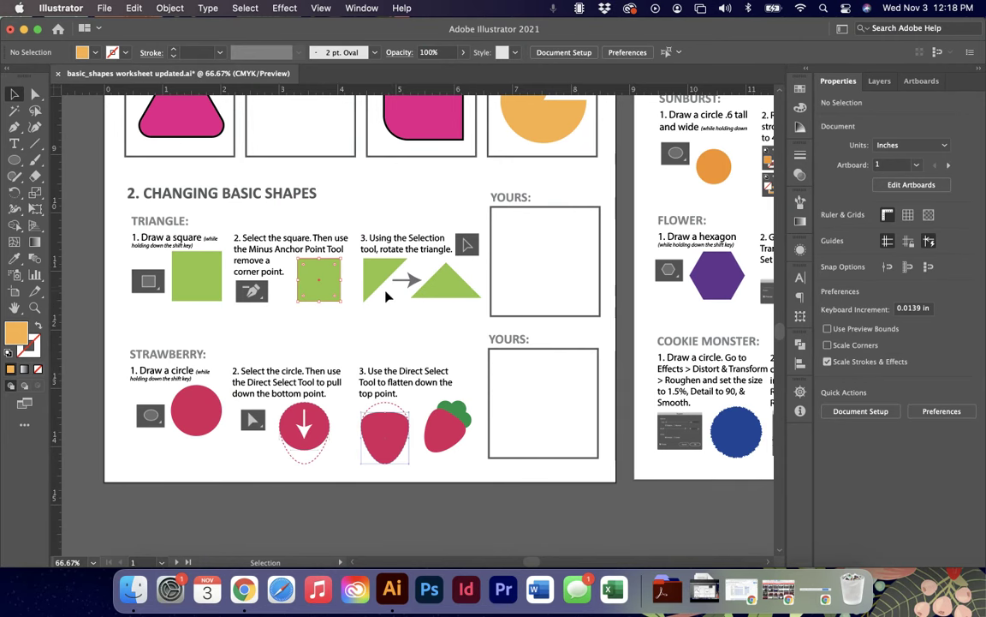
{"action": "scroll", "coordinate": [447, 293], "scroll_direction": "up", "scroll_amount": 2}
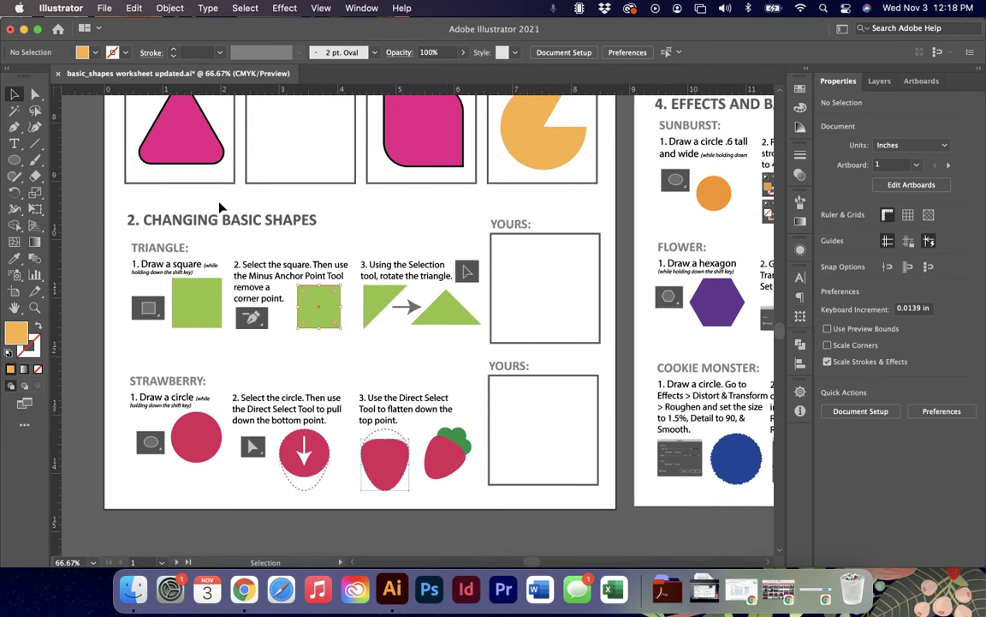
{"action": "left_click_drag", "start_coordinate": [14, 159], "coordinate": [73, 208]}
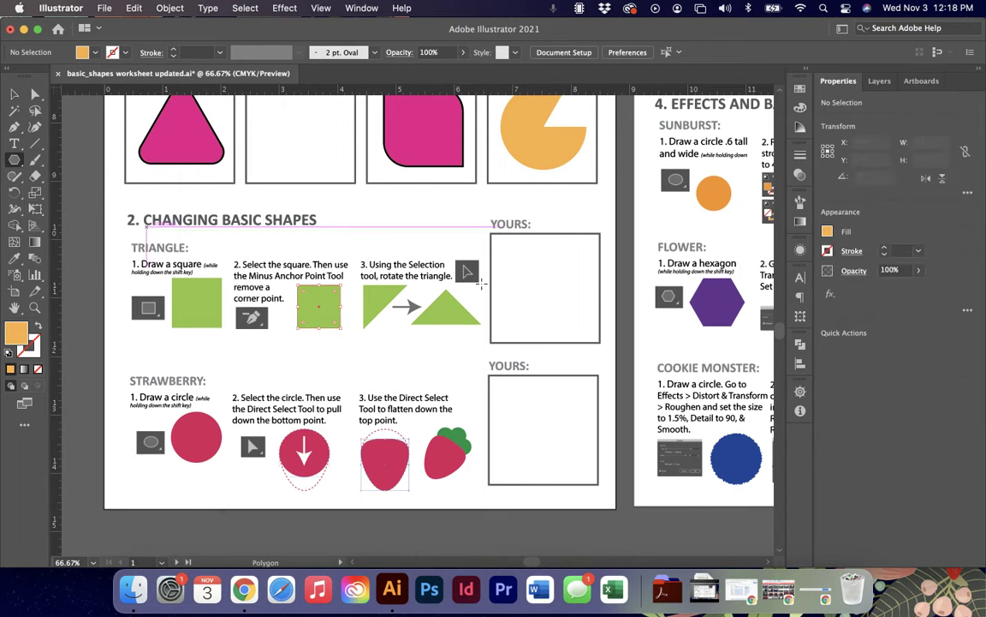
{"action": "left_click", "coordinate": [422, 222]}
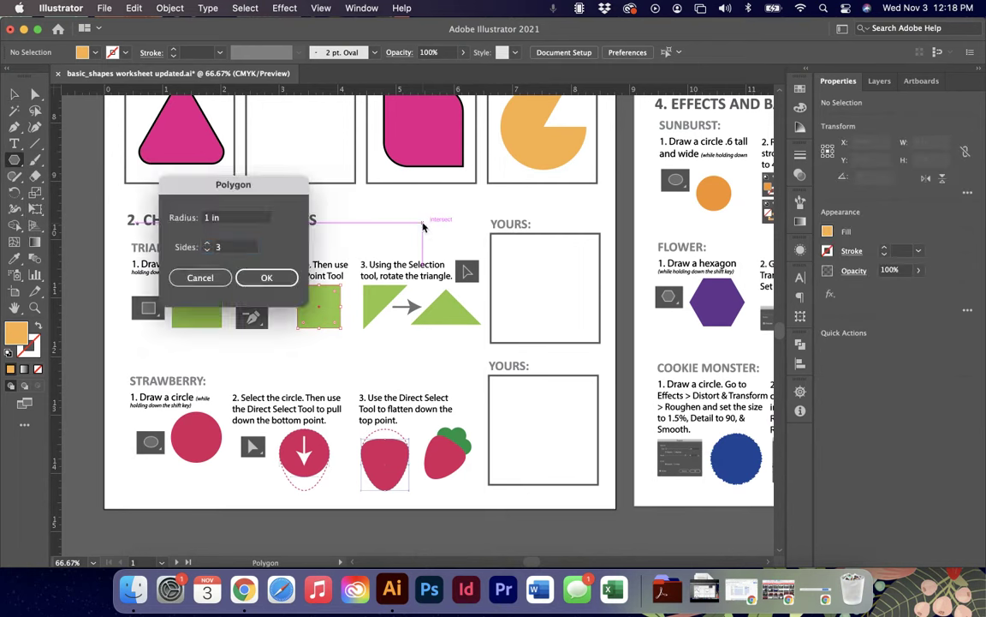
{"action": "key", "text": "Return"}
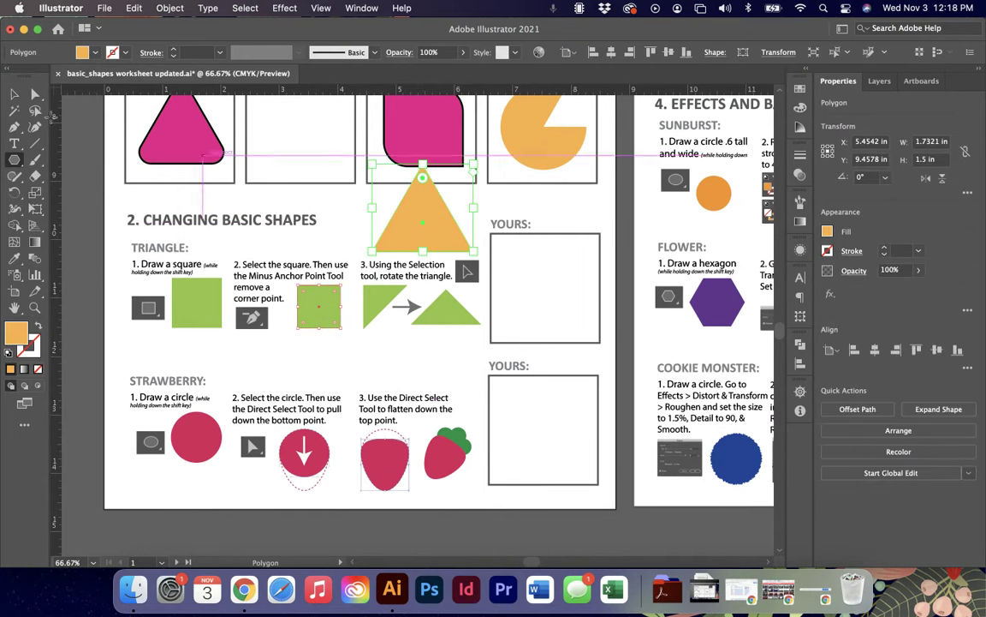
{"action": "left_click", "coordinate": [14, 96]}
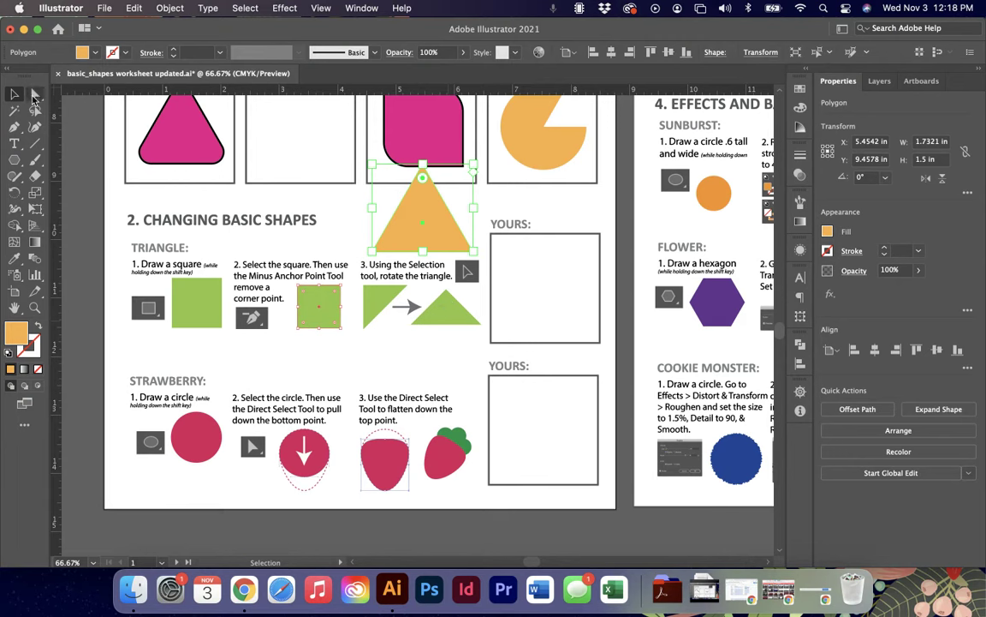
{"action": "left_click", "coordinate": [464, 270]}
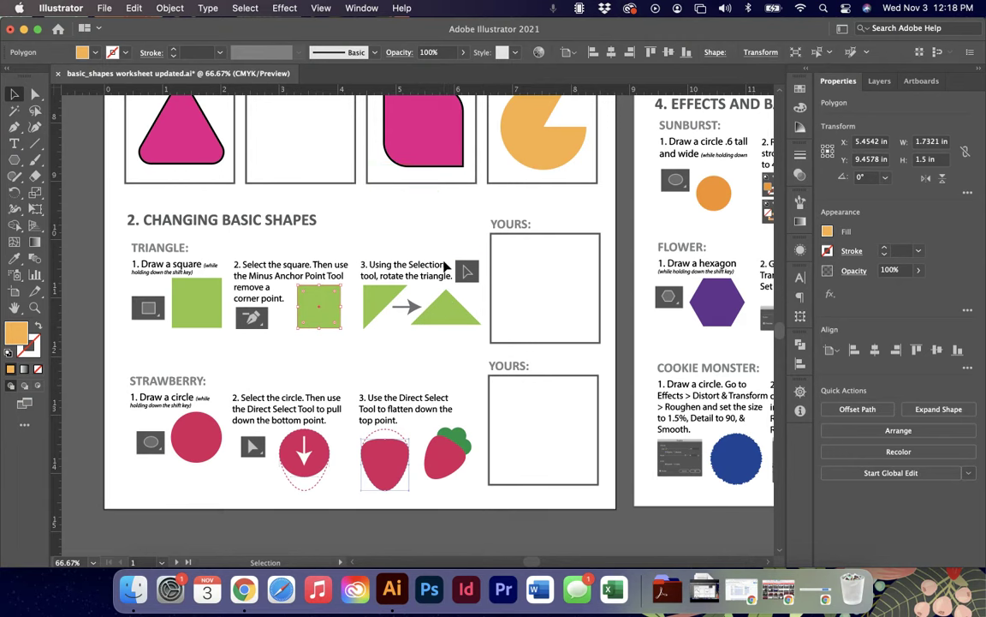
{"action": "key", "text": "l"}
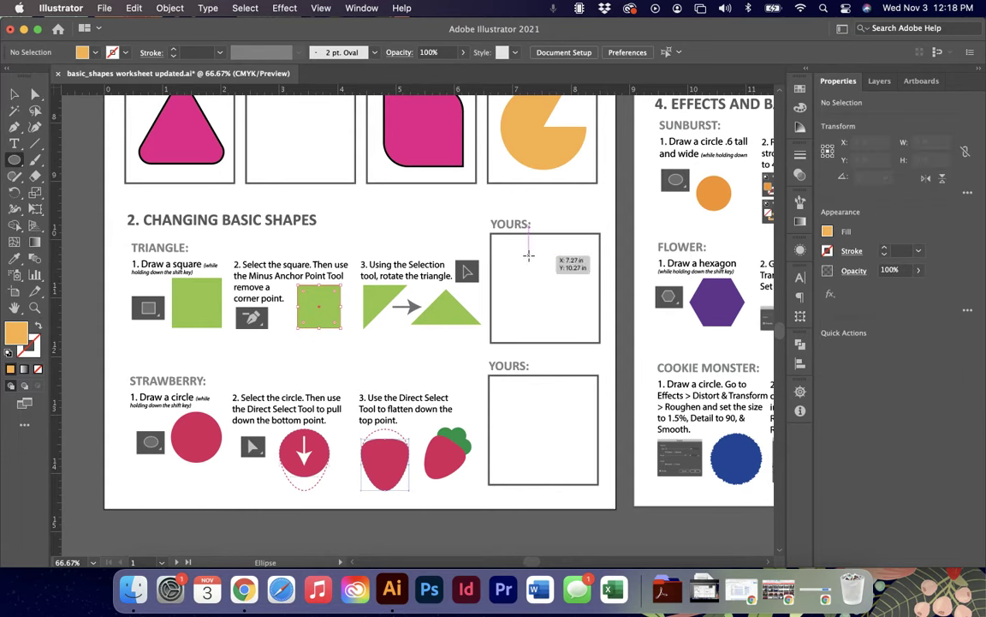
{"action": "left_click_drag", "start_coordinate": [512, 252], "coordinate": [574, 314]}
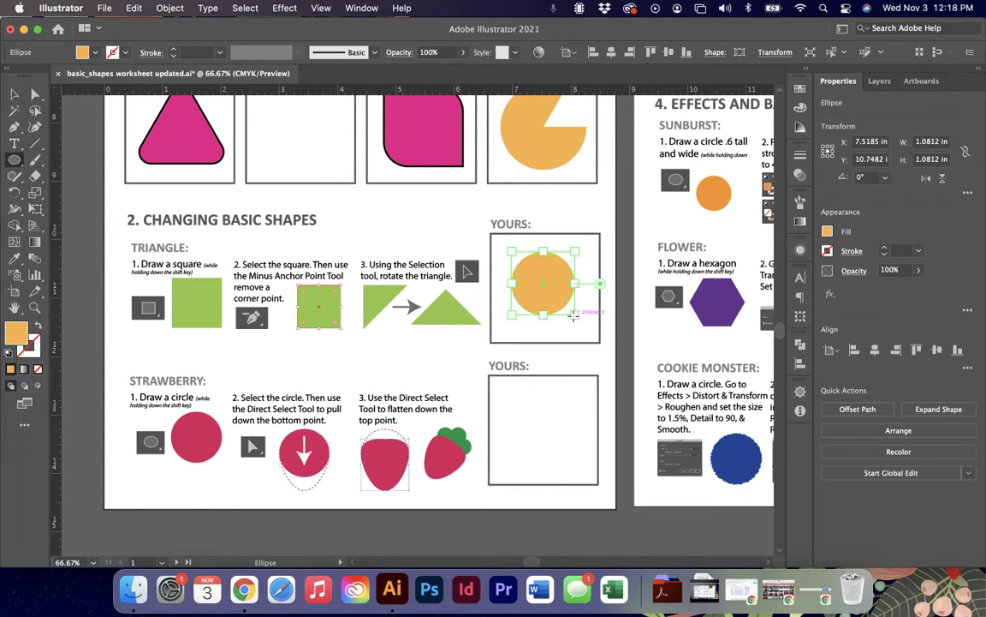
{"action": "key", "text": "ctrl+z"}
Draw a square about 1.35 in wide in the TRIANGLE exercise's YOURS box and delete its bottom right corner anchor point.
{"action": "key", "text": "m"}
{"action": "left_click_drag", "start_coordinate": [511, 252], "coordinate": [589, 329]}
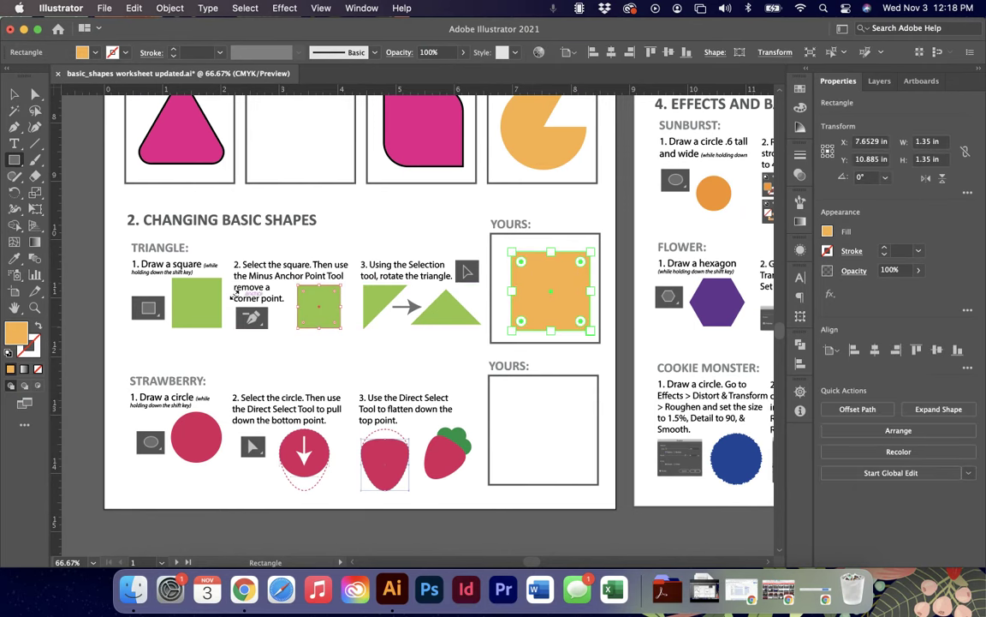
{"action": "left_click", "coordinate": [14, 126]}
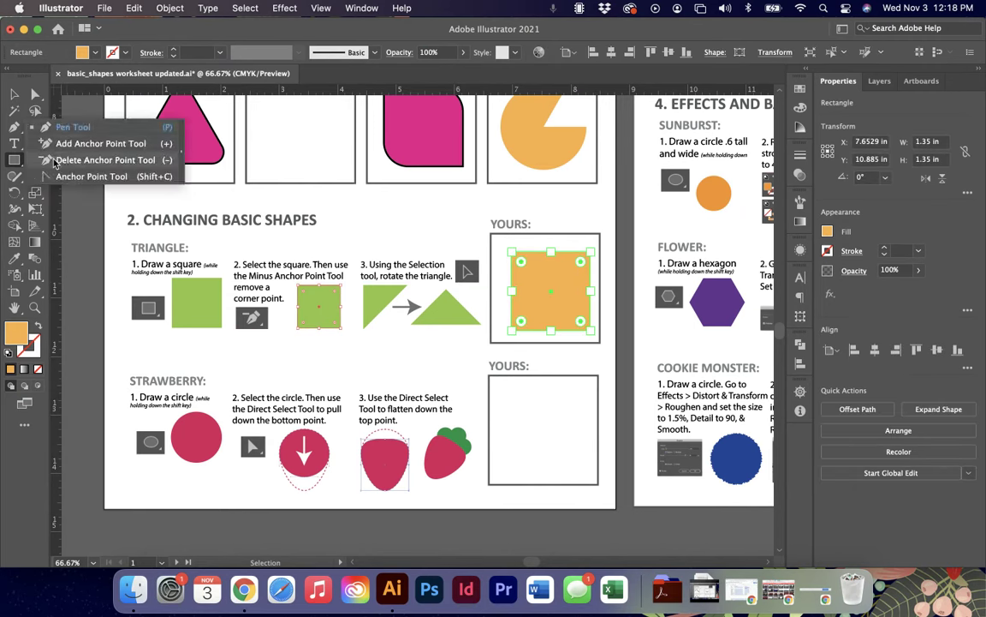
{"action": "left_click", "coordinate": [124, 161]}
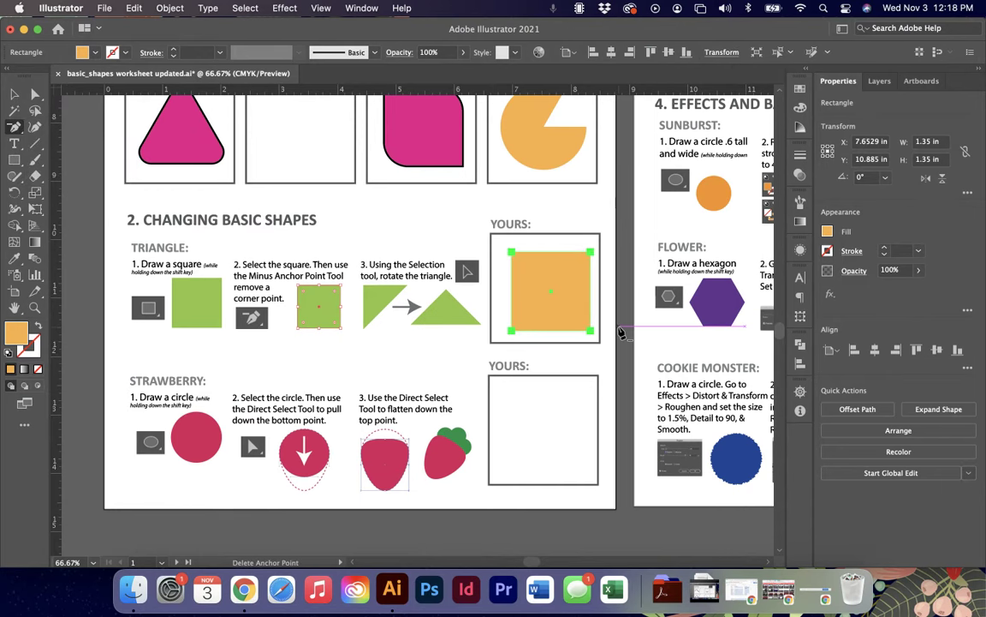
{"action": "left_click", "coordinate": [589, 332]}
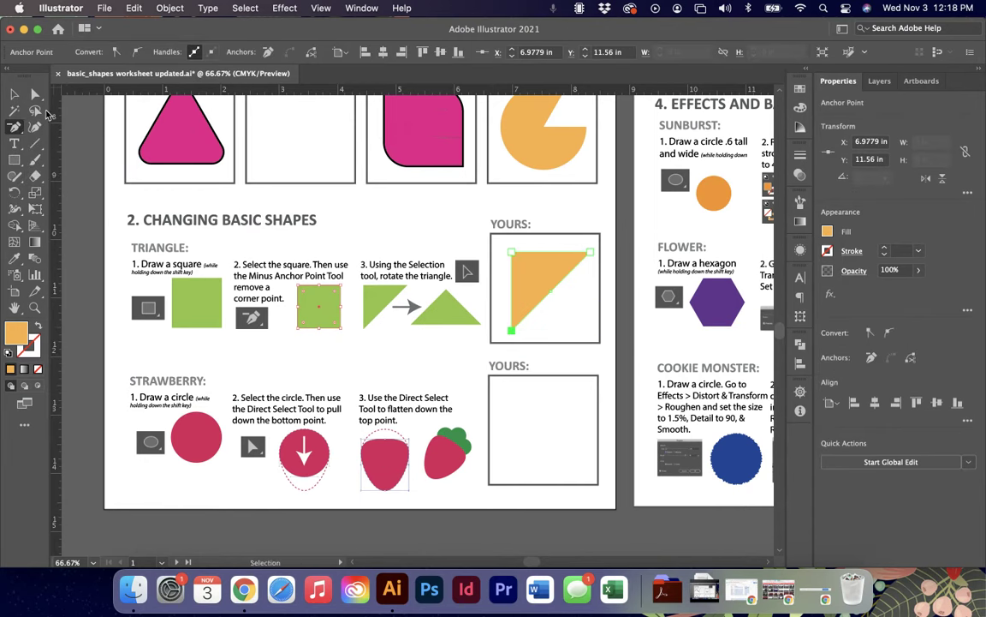
Rotate the triangle 45° clockwise so its right angle points up, place it centered across the YOURS box, and deselect it.
{"action": "left_click", "coordinate": [15, 93]}
{"action": "left_click_drag", "start_coordinate": [603, 248], "coordinate": [626, 316]}
{"action": "left_click_drag", "start_coordinate": [559, 288], "coordinate": [557, 301]}
{"action": "left_click", "coordinate": [470, 370]}
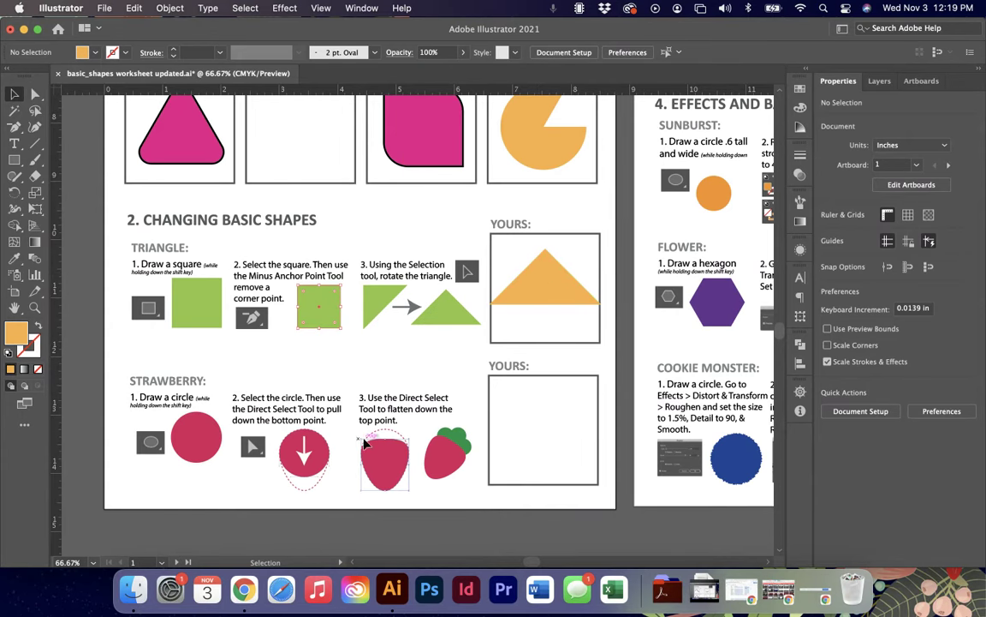
Draw a circle about 1 in across in the STRAWBERRY exercise's YOURS box and fill it with the magenta swatch.
{"action": "key", "text": "super+equal"}
{"action": "key", "text": "super+equal"}
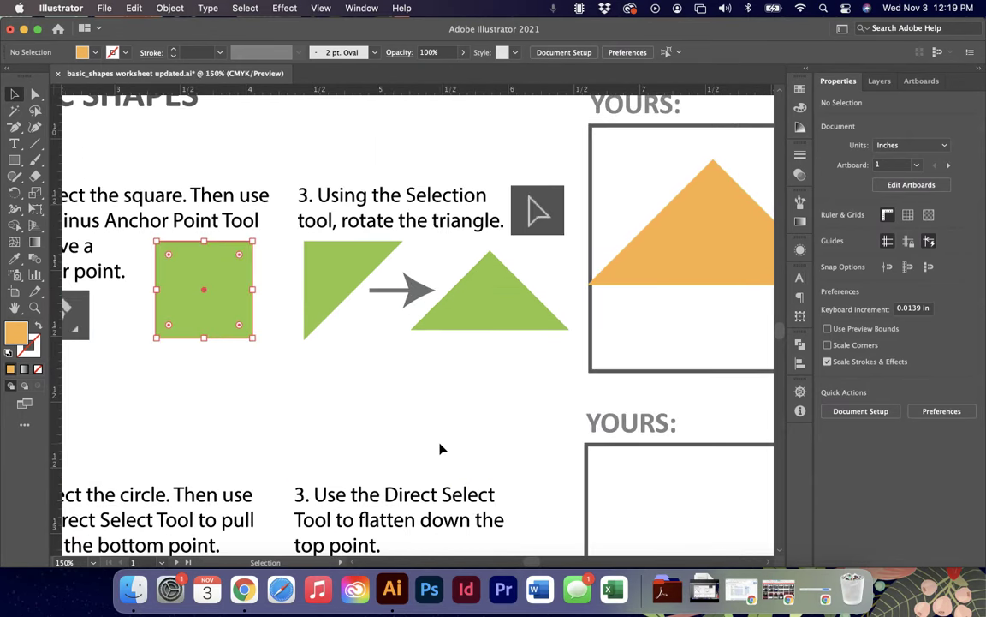
{"action": "left_click_drag", "start_coordinate": [469, 452], "coordinate": [373, 207]}
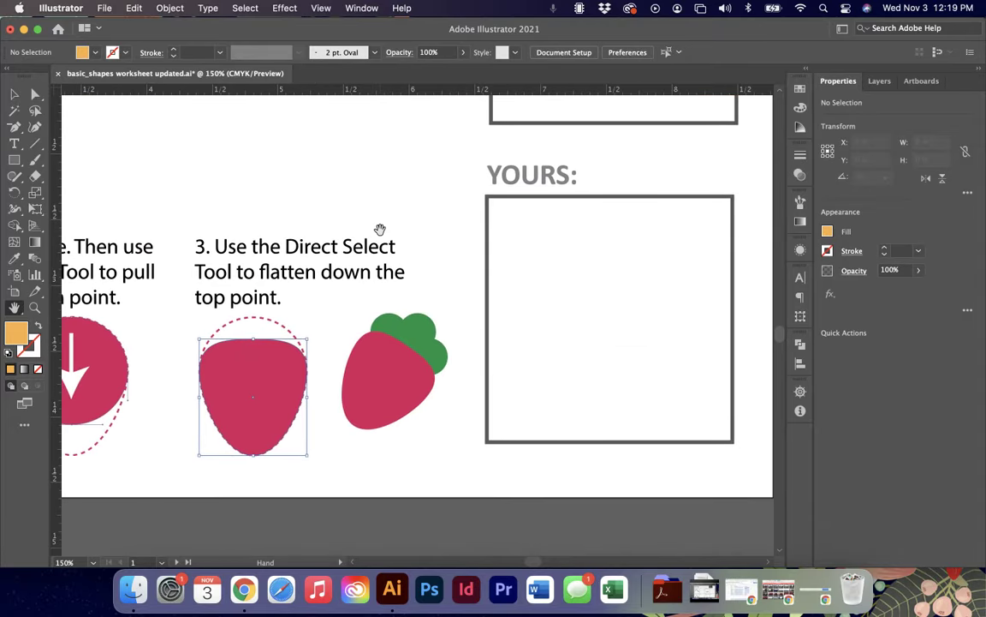
{"action": "key", "text": "l"}
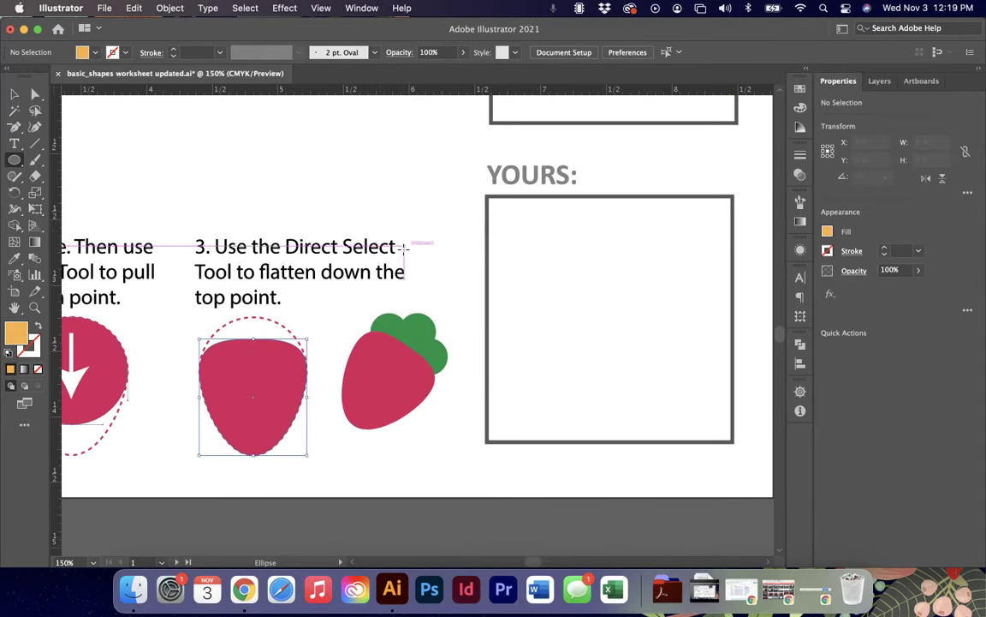
{"action": "left_click_drag", "start_coordinate": [523, 240], "coordinate": [655, 371]}
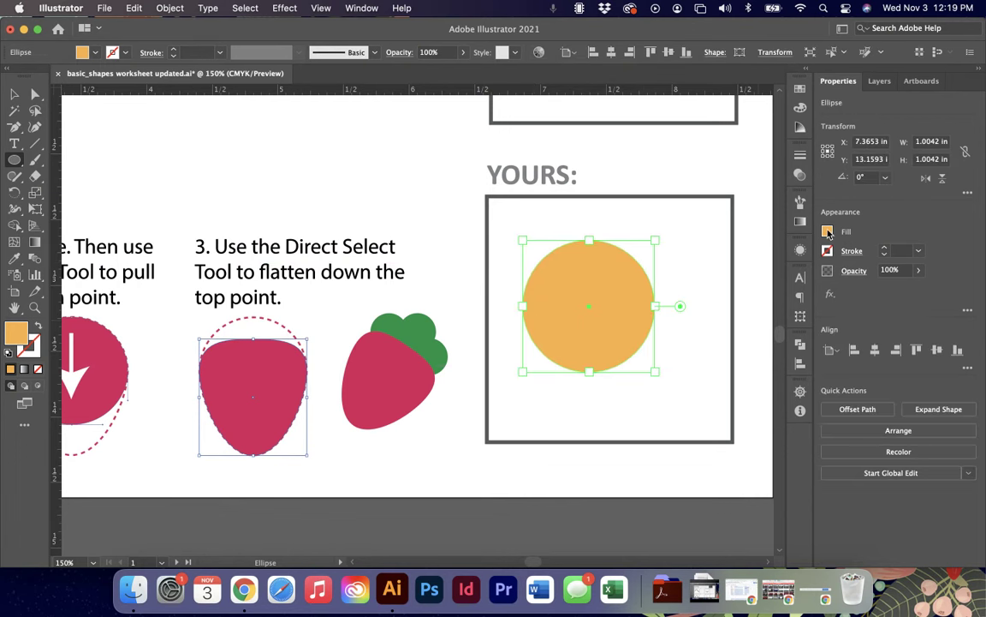
{"action": "left_click", "coordinate": [828, 232]}
{"action": "left_click", "coordinate": [764, 281]}
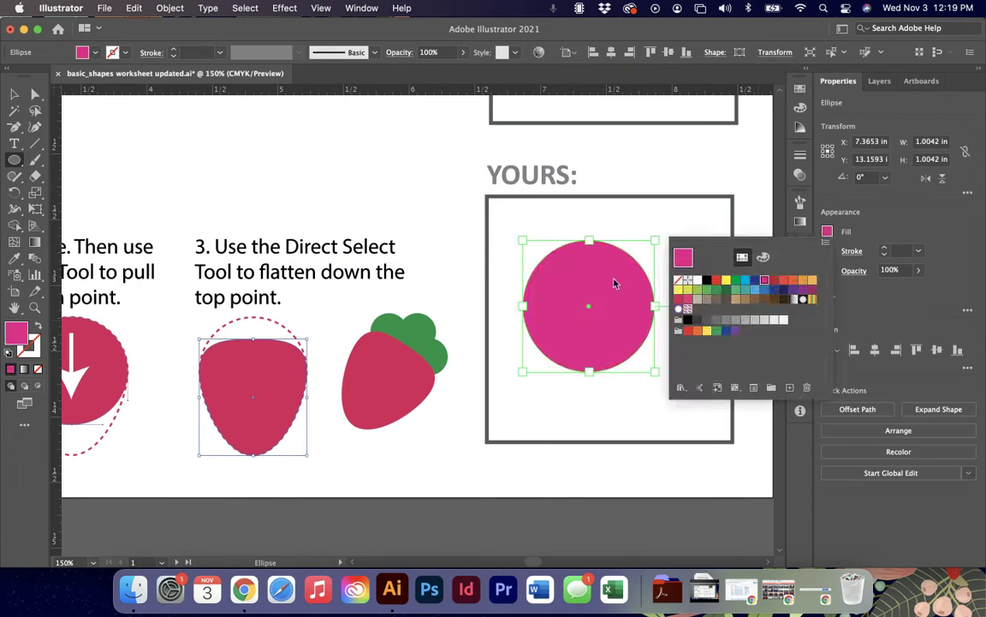
Move the magenta circle about 0.21 in right and slightly up within its YOURS box.
{"action": "left_click", "coordinate": [20, 99]}
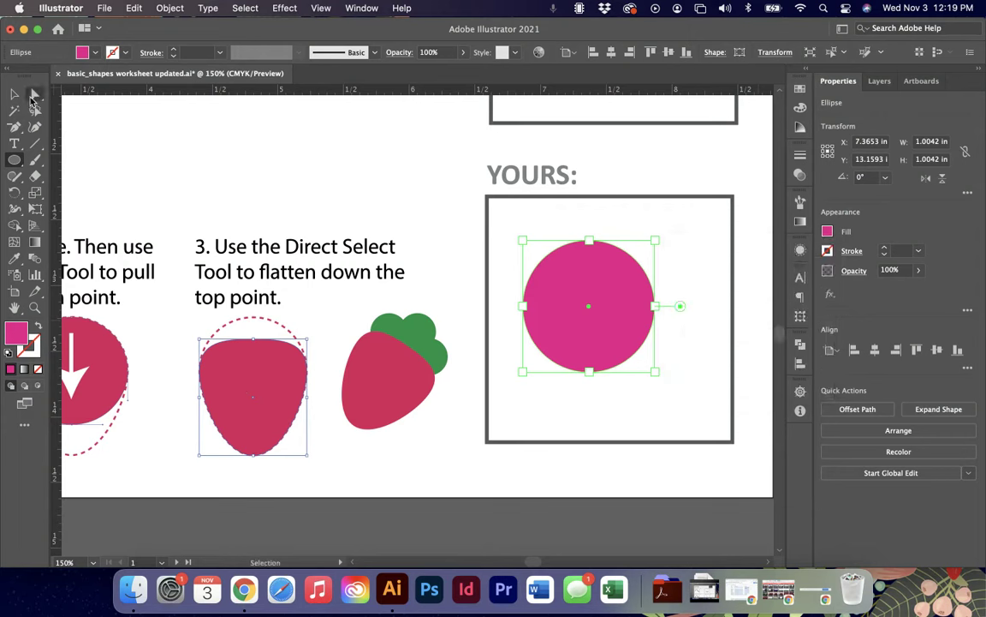
{"action": "left_click", "coordinate": [9, 92]}
{"action": "left_click_drag", "start_coordinate": [611, 331], "coordinate": [637, 323]}
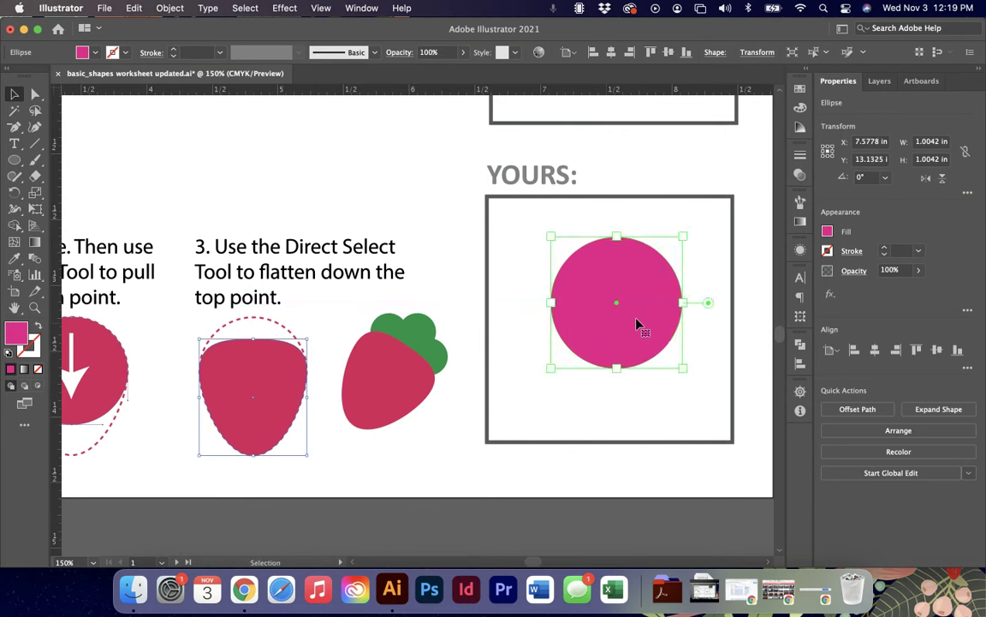
Shape the circle into a strawberry body by lowering its top anchor point slightly and pulling its bottom anchor point down about 0.38 in.
{"action": "key", "text": "a"}
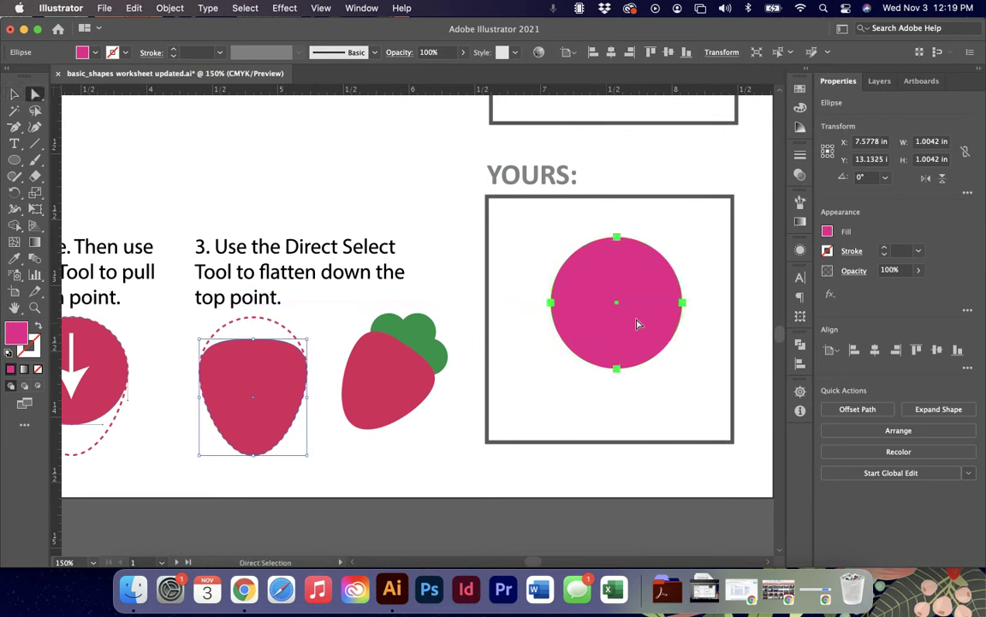
{"action": "left_click", "coordinate": [617, 237]}
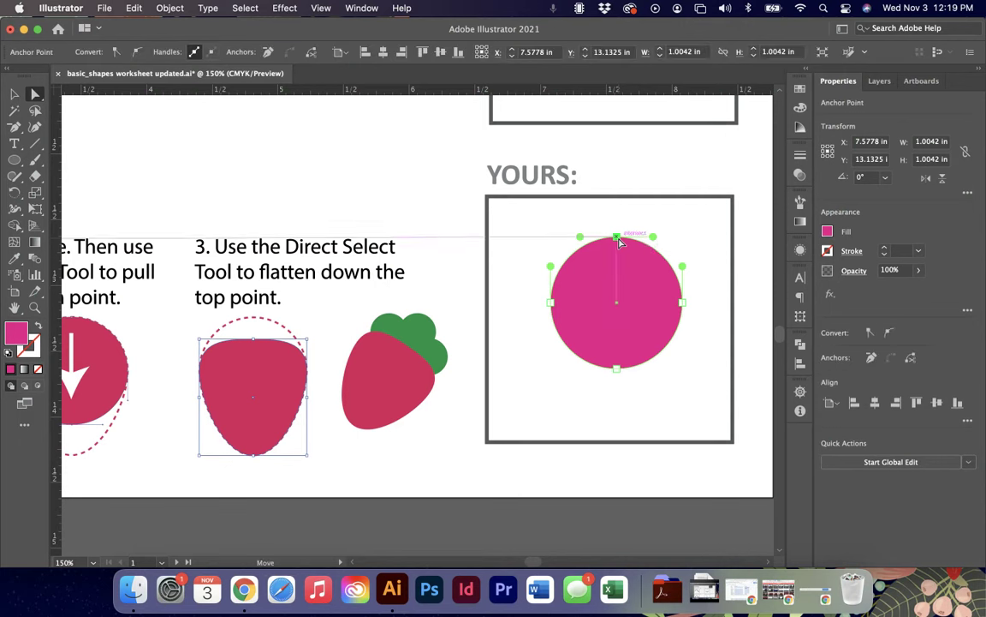
{"action": "left_click_drag", "start_coordinate": [621, 243], "coordinate": [623, 259]}
{"action": "left_click", "coordinate": [616, 368]}
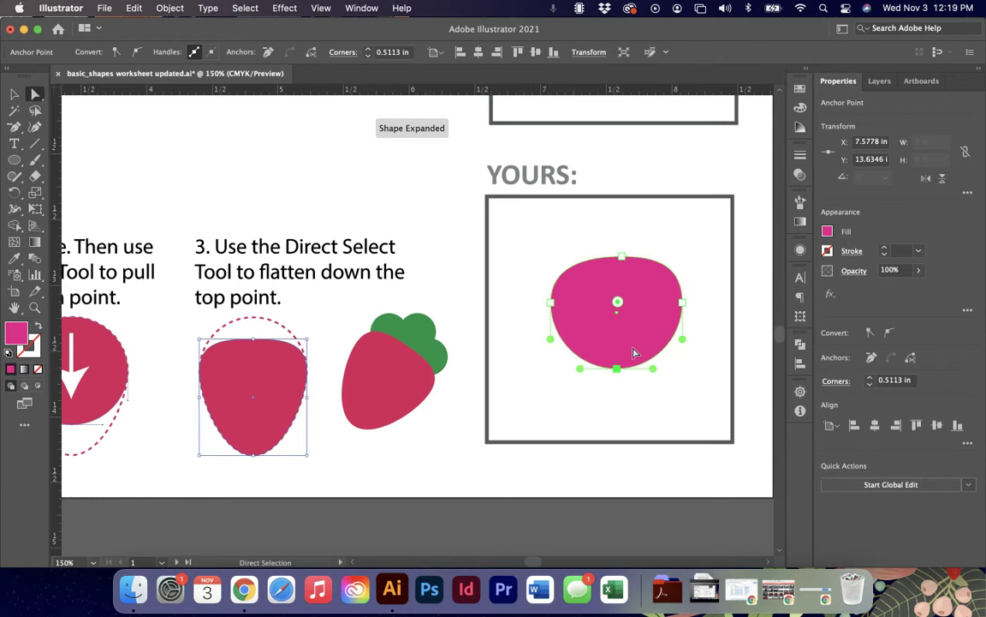
{"action": "left_click_drag", "start_coordinate": [618, 370], "coordinate": [622, 422]}
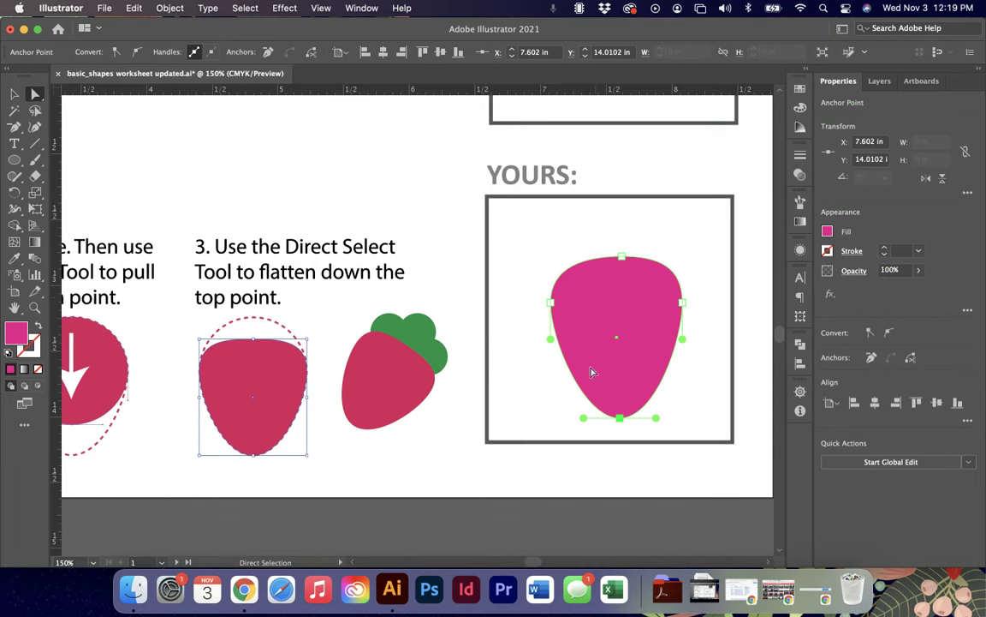
{"action": "left_click", "coordinate": [15, 94]}
{"action": "left_click", "coordinate": [715, 354]}
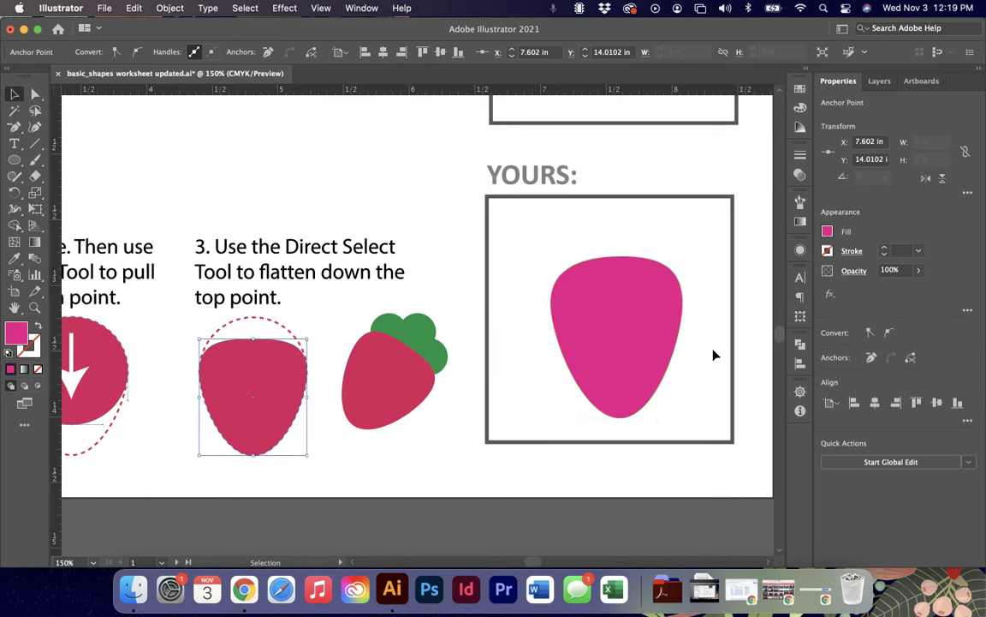
{"action": "left_click", "coordinate": [616, 331]}
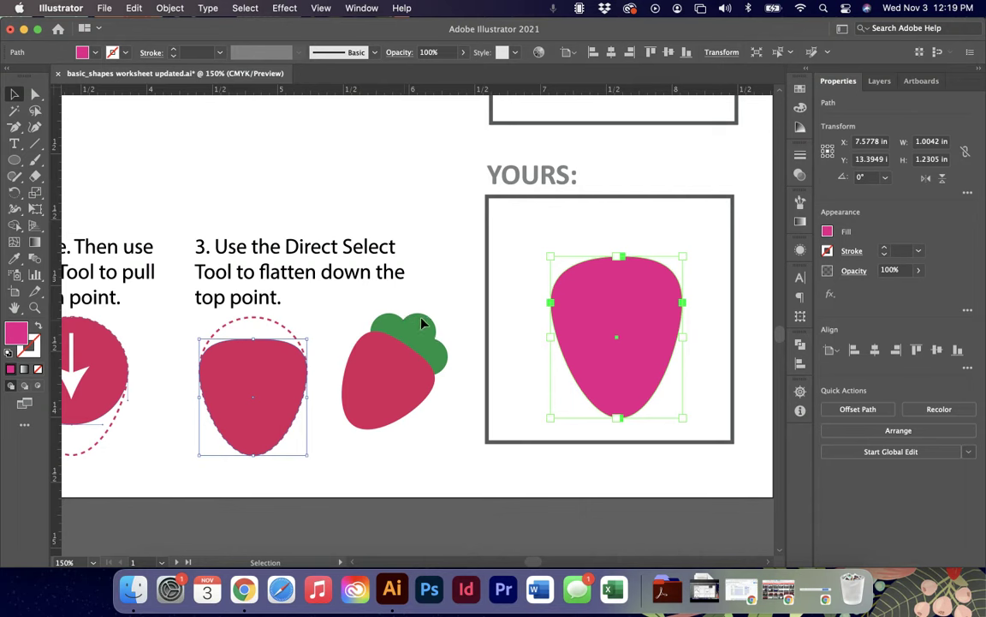
{"action": "key", "text": "l"}
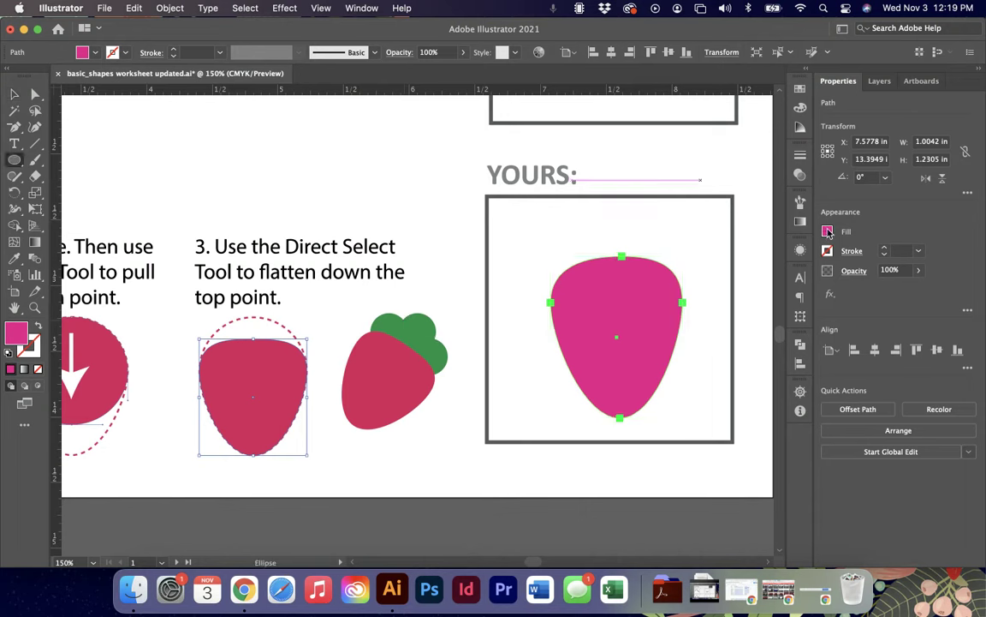
{"action": "left_click", "coordinate": [827, 231]}
{"action": "left_click", "coordinate": [736, 279]}
{"action": "left_click", "coordinate": [556, 248]}
{"action": "key", "text": "super+z"}
{"action": "key", "text": "v"}
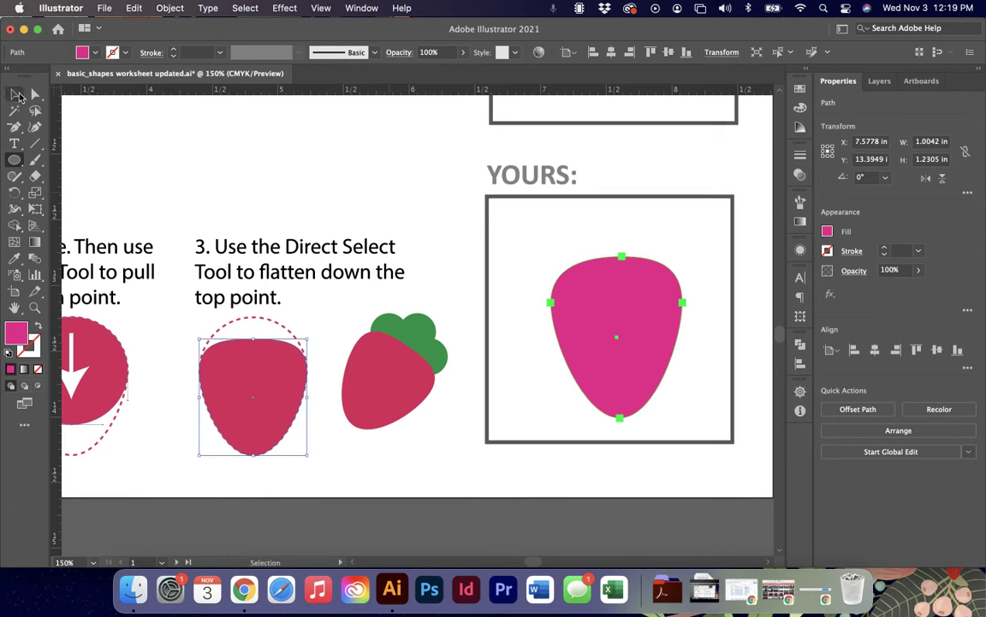
{"action": "left_click", "coordinate": [561, 246]}
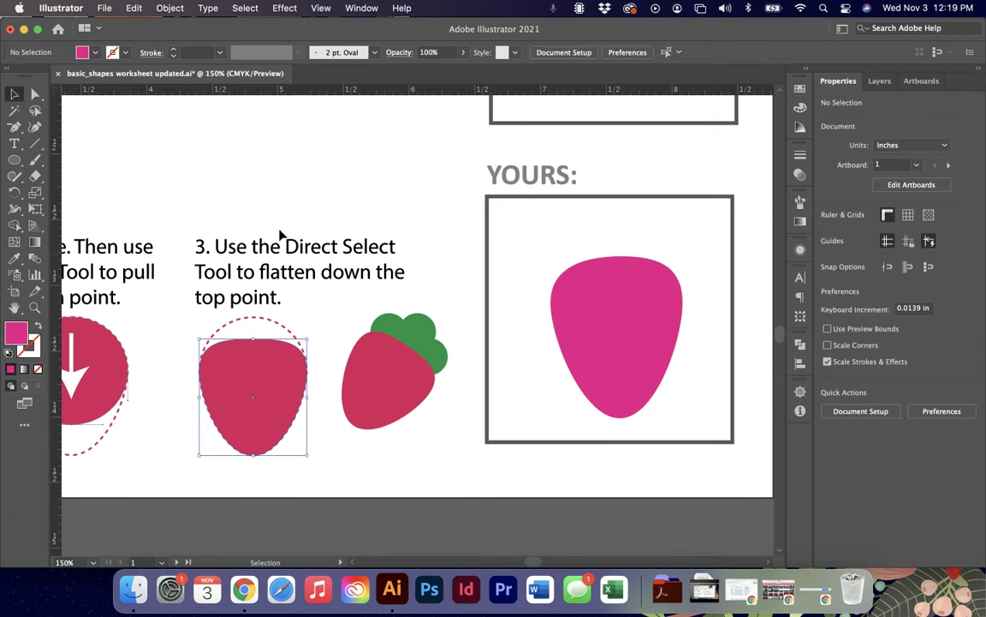
Draw a circle about 0.34 in across above the strawberry body's upper-left edge and fill it with the light green swatch.
{"action": "key", "text": "l"}
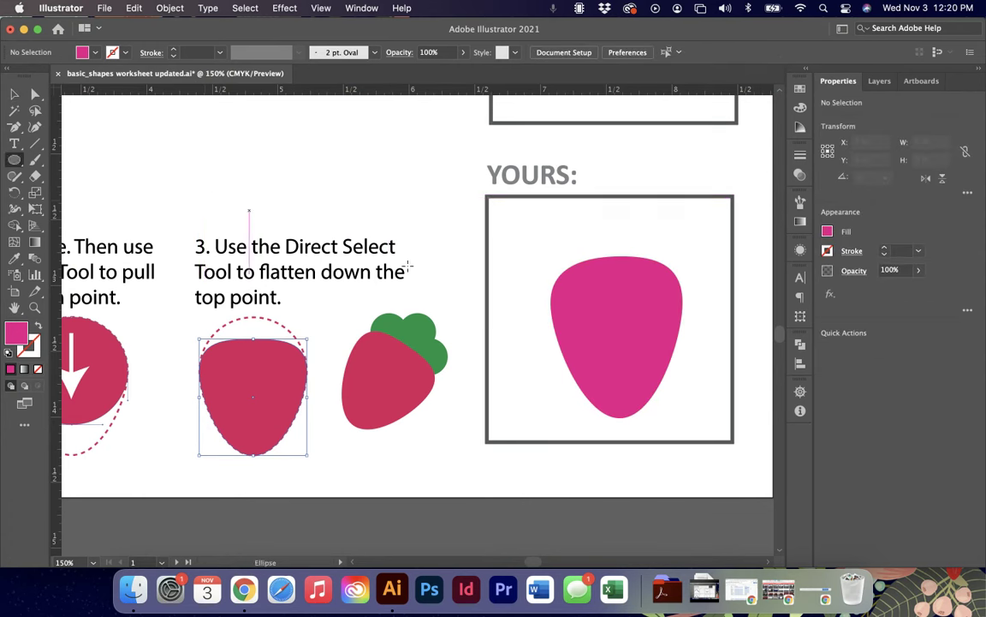
{"action": "left_click_drag", "start_coordinate": [538, 217], "coordinate": [583, 260]}
{"action": "left_click", "coordinate": [826, 234]}
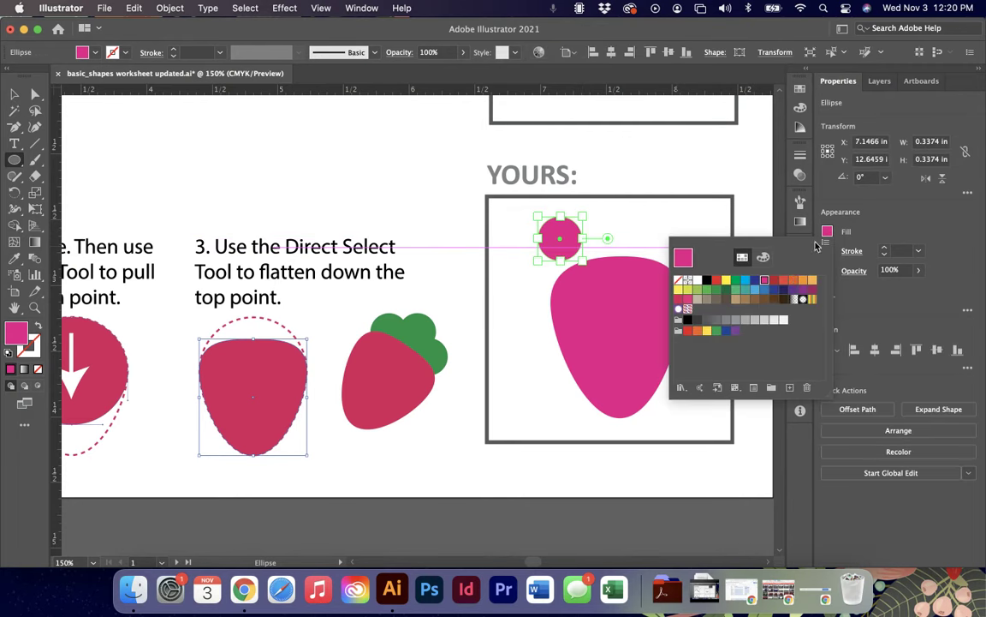
{"action": "left_click", "coordinate": [707, 289]}
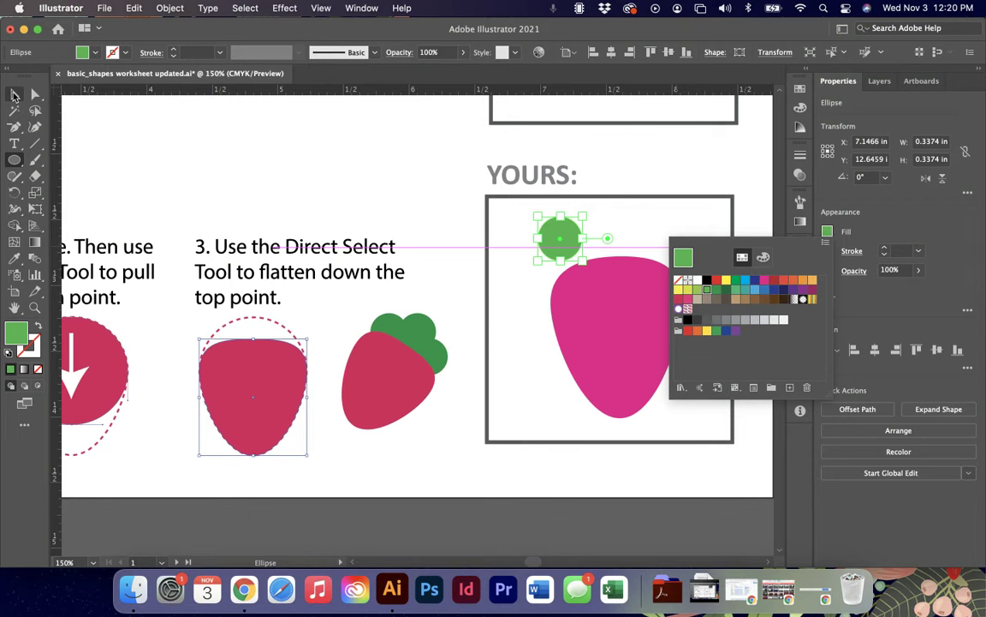
{"action": "key", "text": "Escape"}
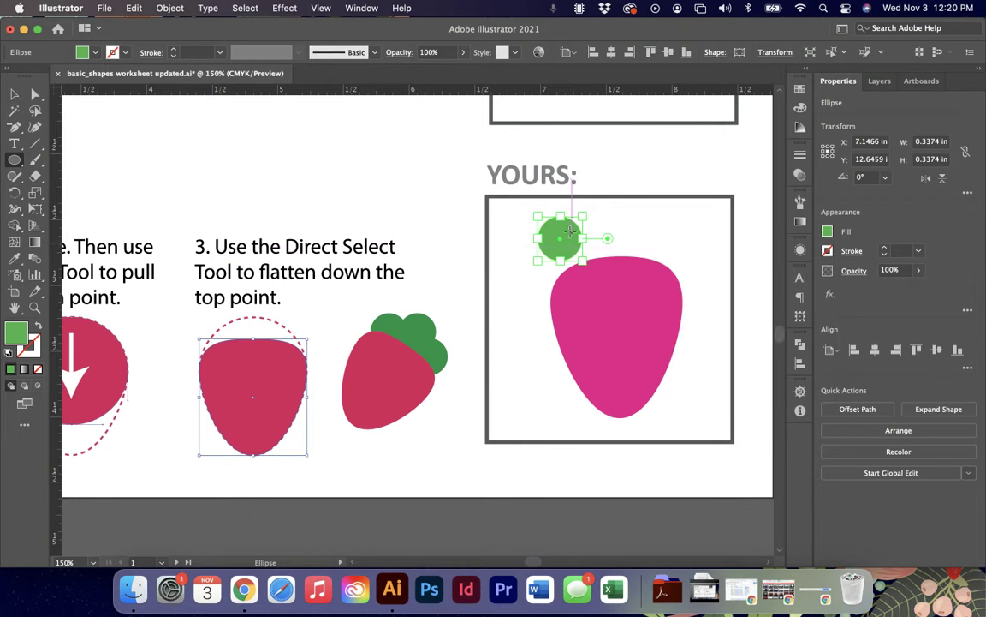
Arrange three overlapping green circles along the strawberry's top edge by duplicating the first circle, with the middle one slightly higher.
{"action": "key", "text": "v"}
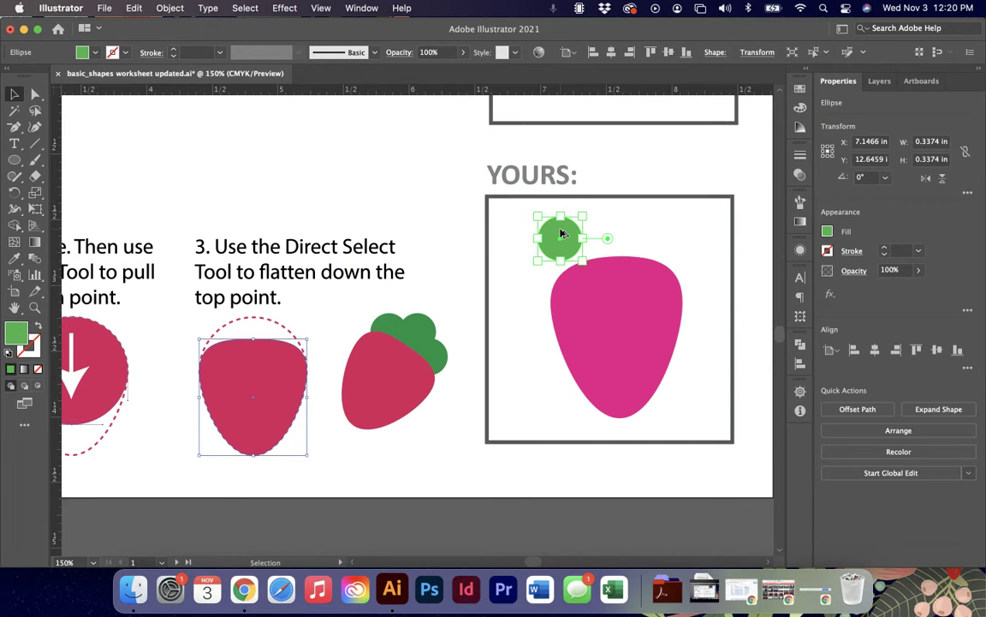
{"action": "left_click_drag", "start_coordinate": [561, 231], "coordinate": [651, 251]}
{"action": "left_click_drag", "start_coordinate": [563, 240], "coordinate": [580, 255]}
Bring the magenta strawberry body to the front of the green circles and deselect it.
{"action": "left_click", "coordinate": [599, 309]}
{"action": "key", "text": "super+shift+bracketright"}
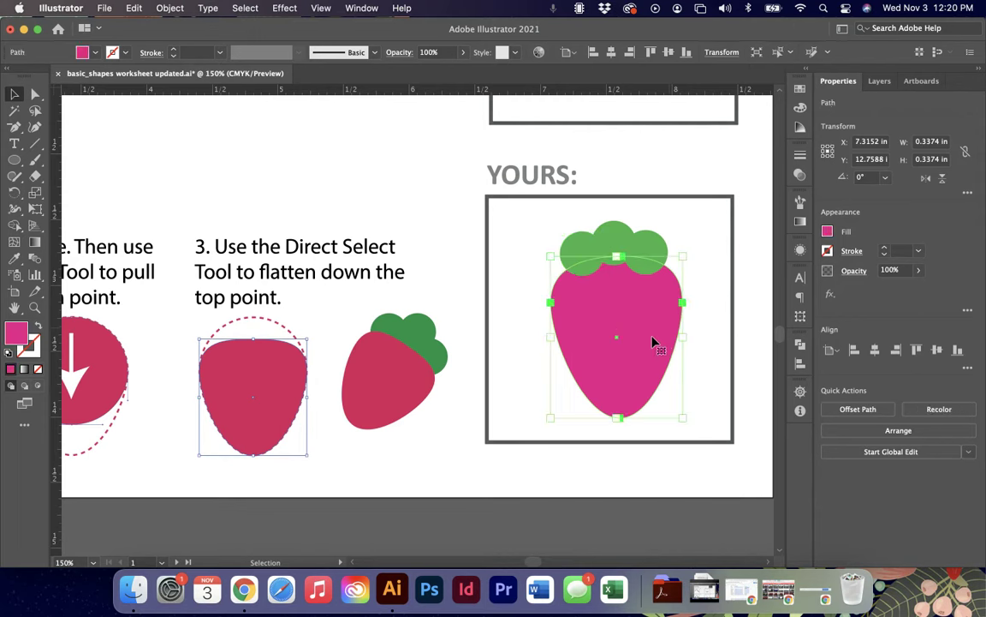
{"action": "right_click", "coordinate": [617, 310]}
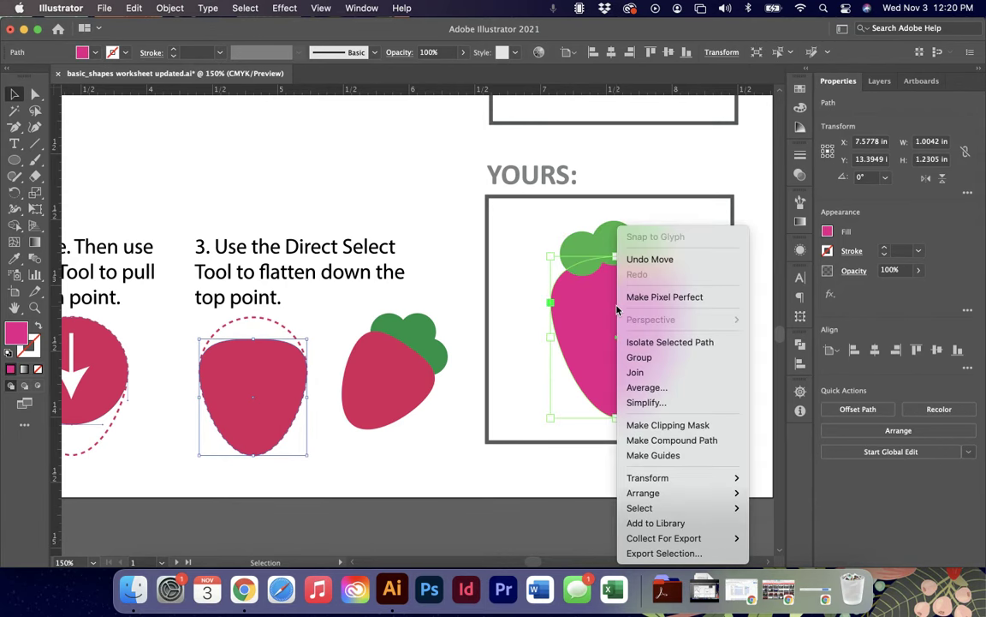
{"action": "mouse_move", "coordinate": [651, 485]}
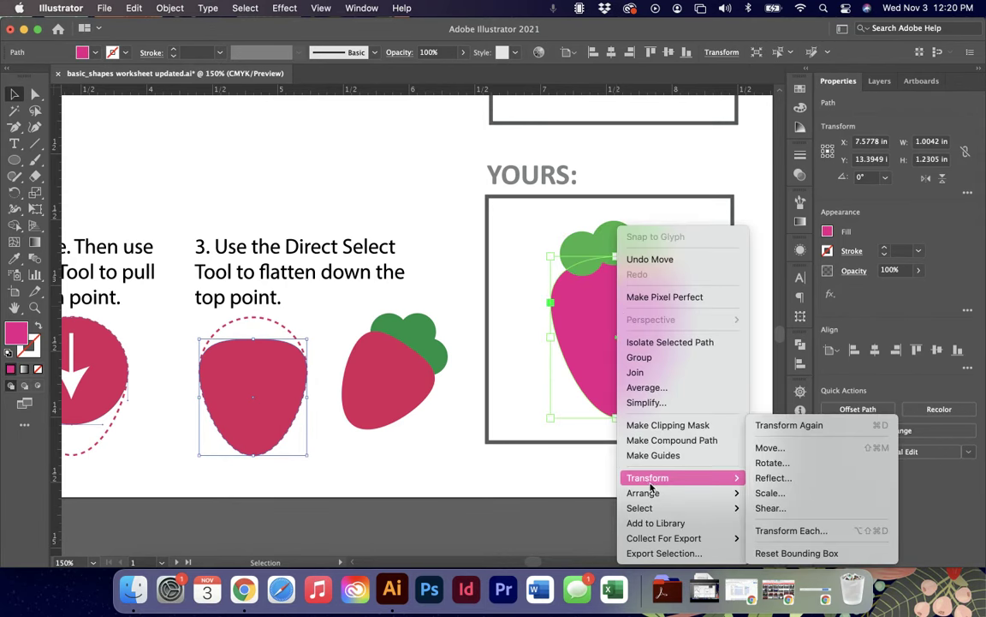
{"action": "mouse_move", "coordinate": [700, 493]}
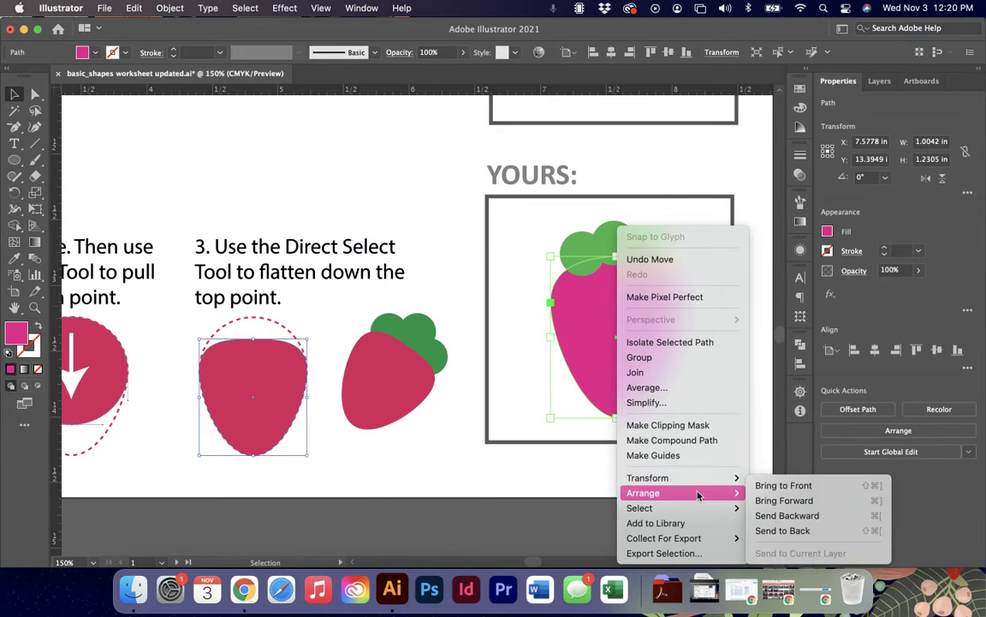
{"action": "left_click", "coordinate": [782, 486]}
{"action": "left_click", "coordinate": [716, 404]}
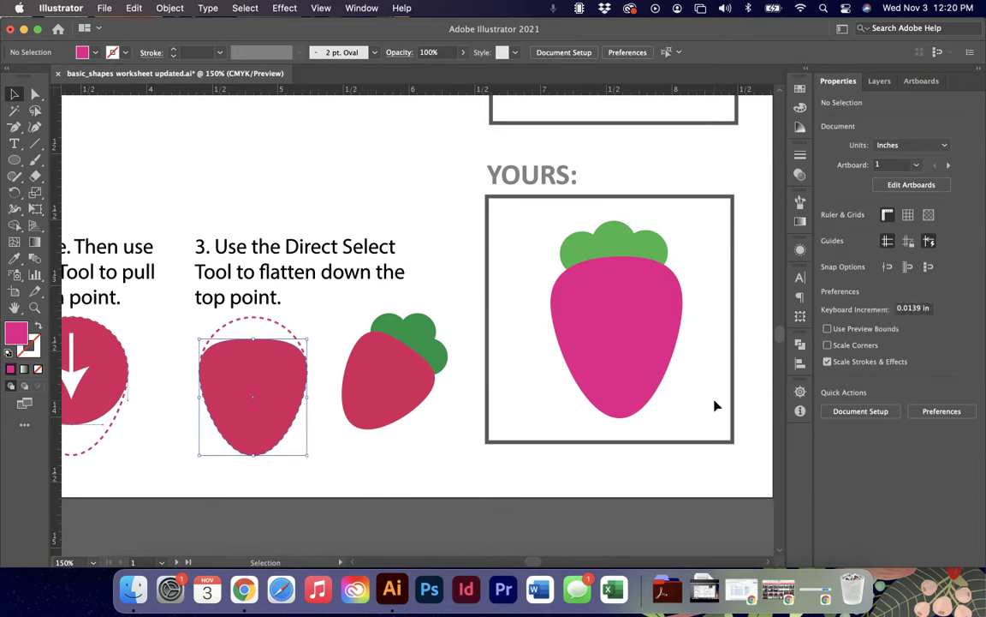
Scale the three green circles together to about 0.98 in wide overall, then move them about 0.06 in left and down onto the strawberry's top.
{"action": "left_click", "coordinate": [589, 249]}
{"action": "left_click", "coordinate": [618, 230], "text": "shift"}
{"action": "left_click", "coordinate": [649, 241], "text": "shift"}
{"action": "left_click_drag", "start_coordinate": [675, 220], "coordinate": [707, 212]}
{"action": "left_click_drag", "start_coordinate": [678, 246], "coordinate": [667, 252]}
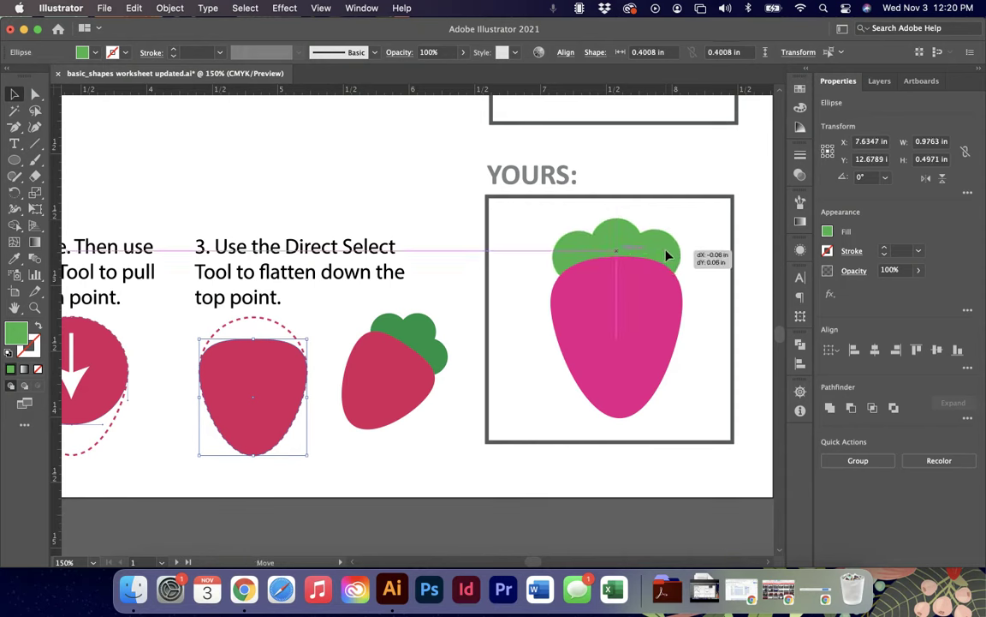
{"action": "left_click", "coordinate": [724, 323]}
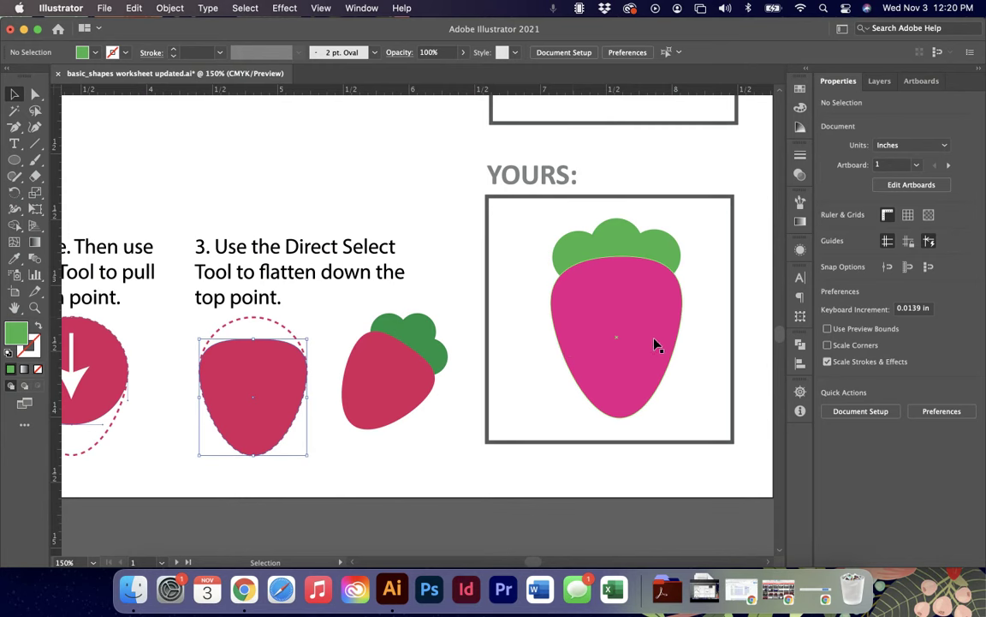
Draw a horizontal line about 2.48 in long in the LINE, 2PT STROKE box of the DRAWING LINES section on artboard 2.
{"action": "key", "text": "a"}
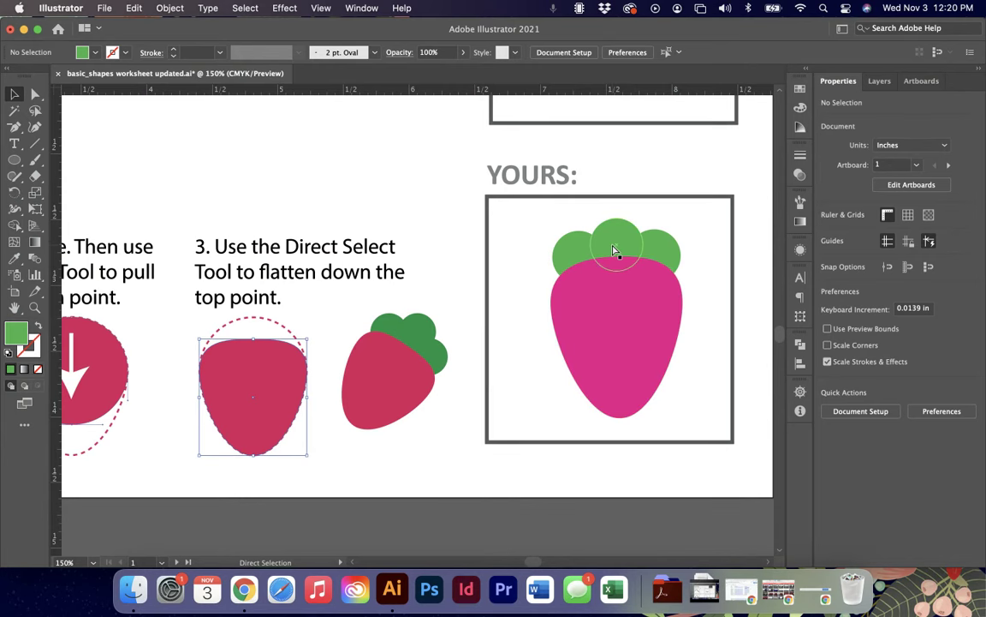
{"action": "key", "text": "super+minus"}
{"action": "key", "text": "super+minus"}
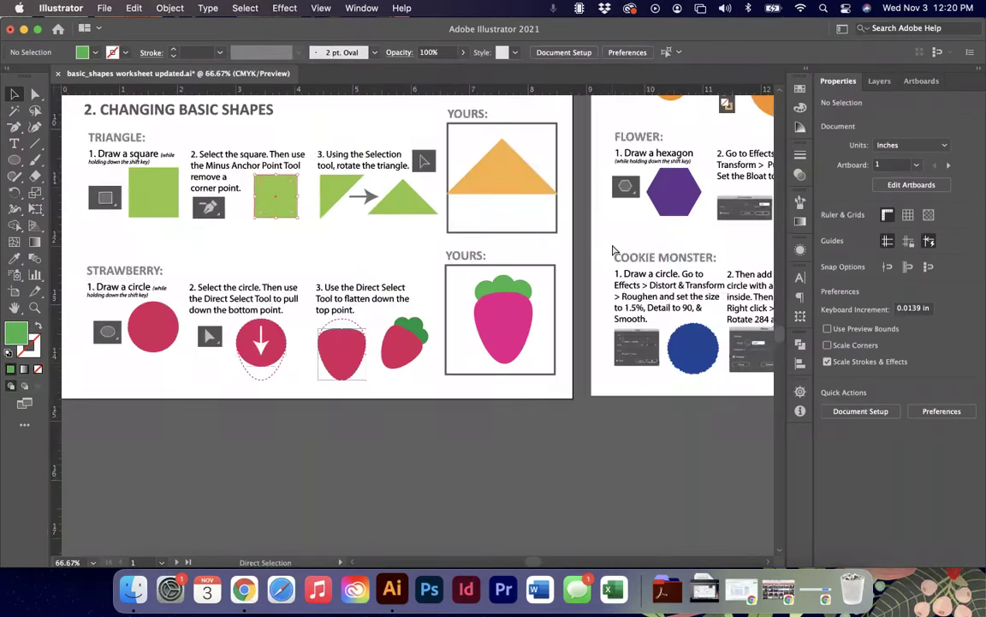
{"action": "key", "text": "super+minus"}
{"action": "key", "text": "v"}
{"action": "scroll", "coordinate": [597, 246], "scroll_direction": "up", "scroll_amount": 2}
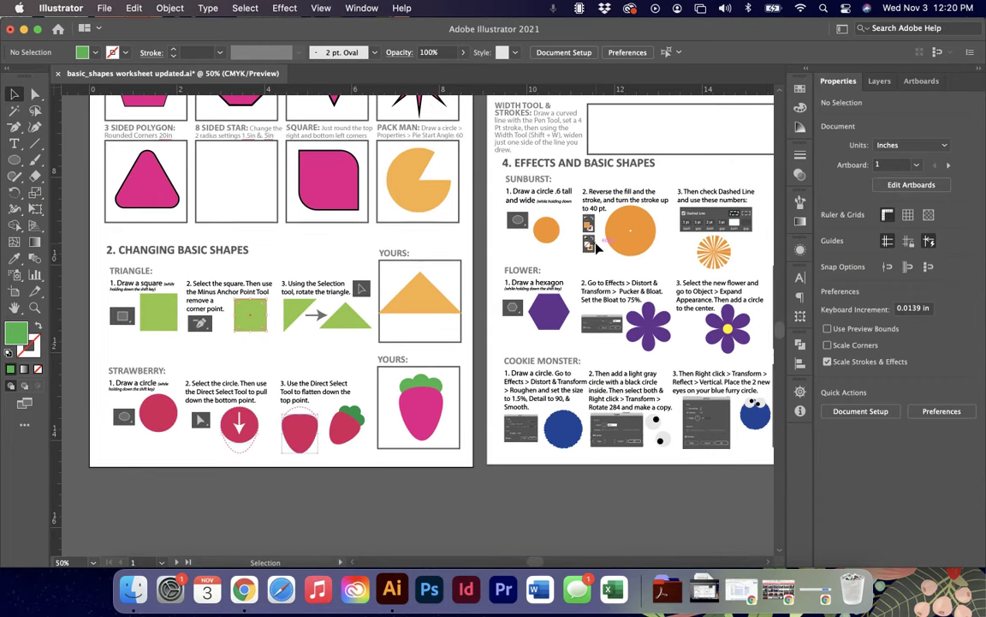
{"action": "scroll", "coordinate": [597, 246], "scroll_direction": "up", "scroll_amount": 10}
{"action": "scroll", "coordinate": [597, 246], "scroll_direction": "right", "scroll_amount": 5}
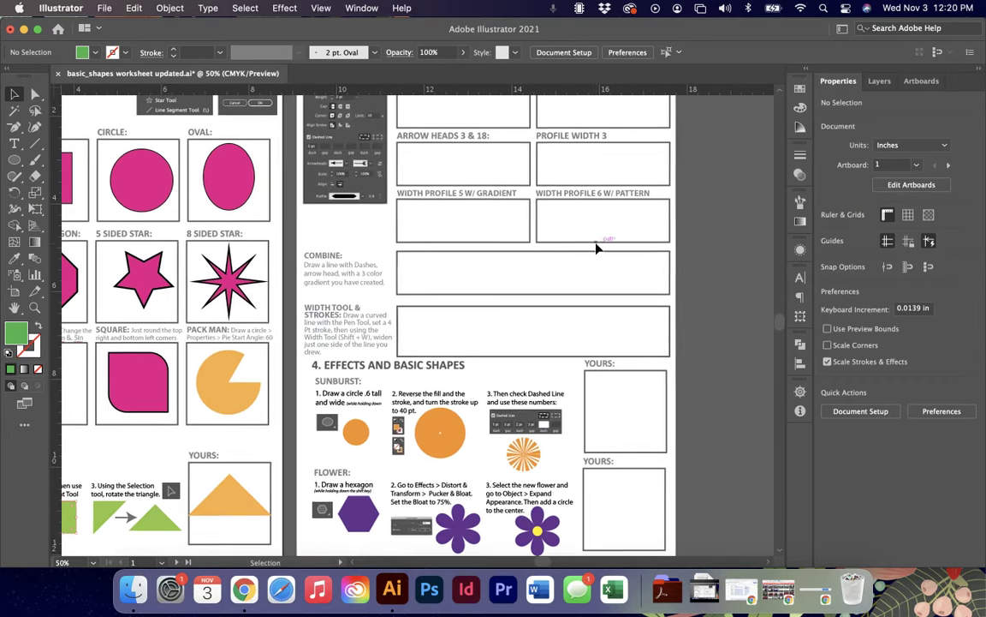
{"action": "left_click", "coordinate": [353, 171]}
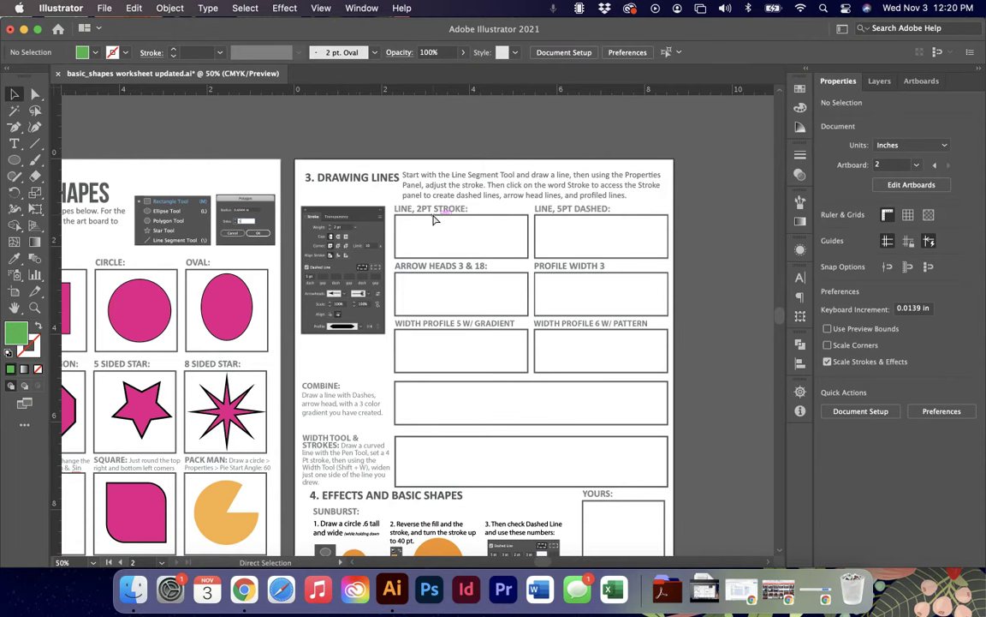
{"action": "key", "text": "super+plus"}
{"action": "key", "text": "super+plus"}
{"action": "scroll", "coordinate": [434, 220], "scroll_direction": "up", "scroll_amount": 3}
{"action": "scroll", "coordinate": [434, 221], "scroll_direction": "right", "scroll_amount": 3}
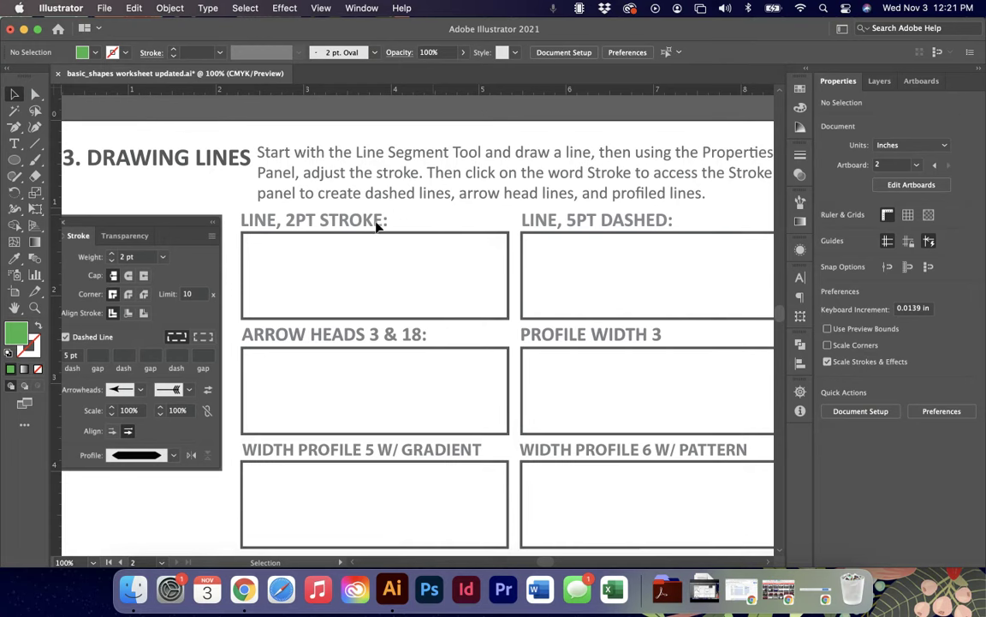
{"action": "left_click", "coordinate": [36, 144]}
{"action": "mouse_move", "coordinate": [261, 274]}
{"action": "left_mouse_down"}
{"action": "mouse_move", "coordinate": [480, 275]}
{"action": "mouse_move", "coordinate": [463, 377]}
{"action": "mouse_move", "coordinate": [495, 278]}
{"action": "mouse_move", "coordinate": [477, 275]}
{"action": "left_mouse_up"}
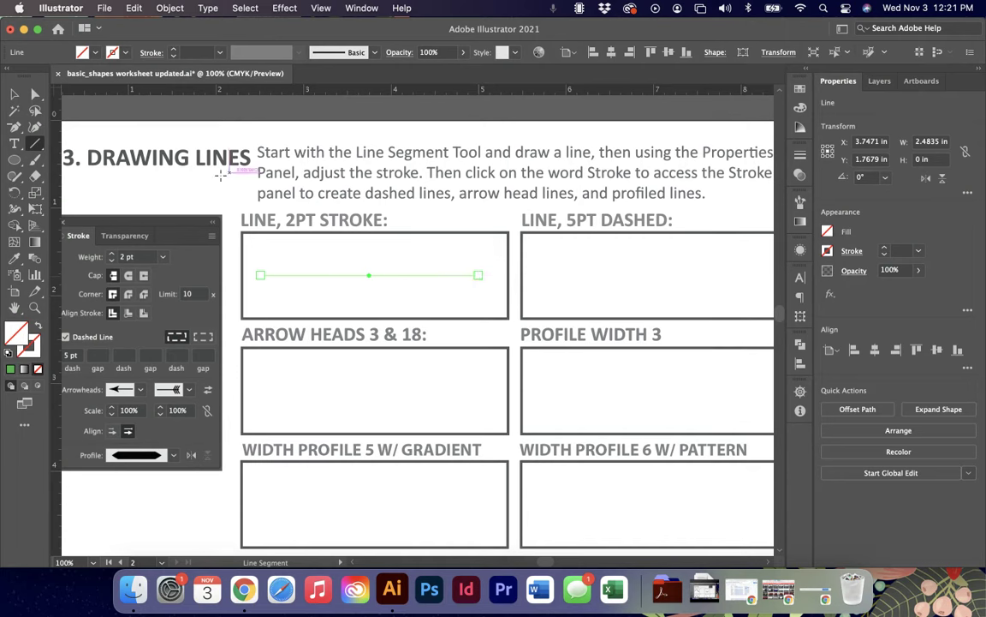
Set the new line's stroke weight to 2 pt.
{"action": "left_click", "coordinate": [13, 94]}
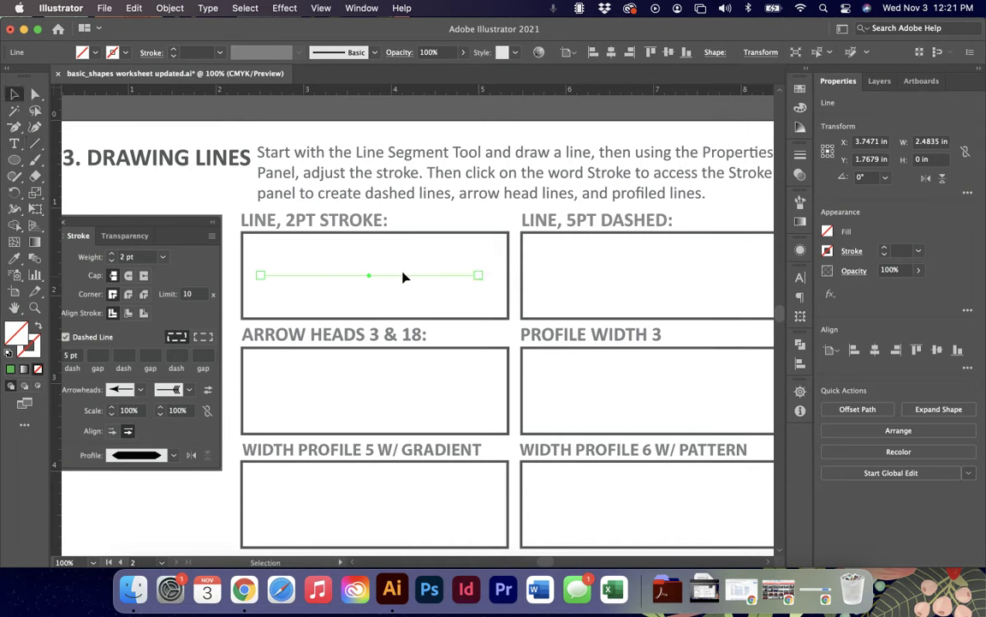
{"action": "left_click", "coordinate": [853, 253]}
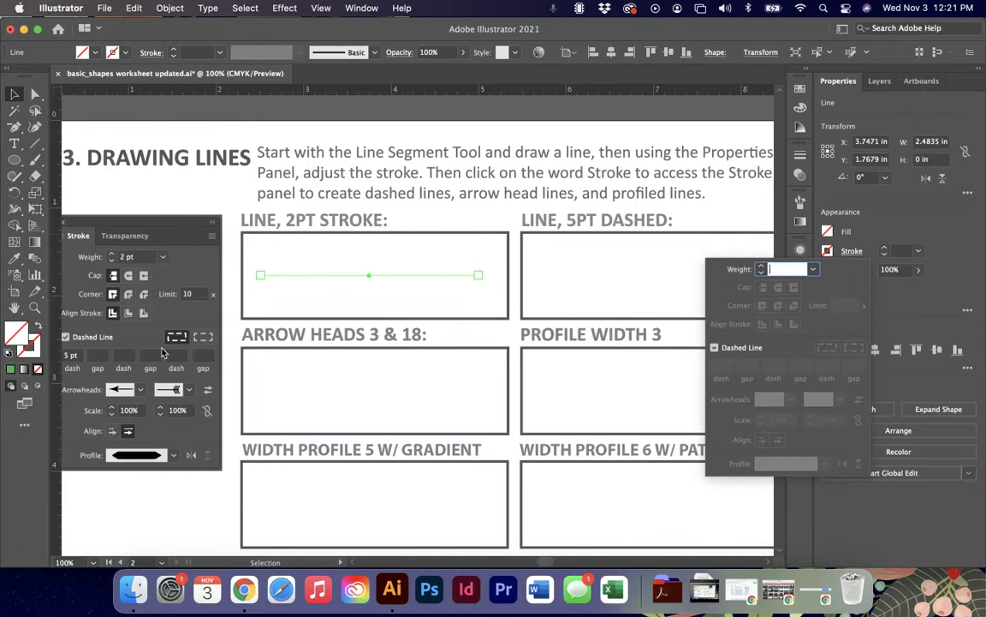
{"action": "left_click", "coordinate": [819, 271]}
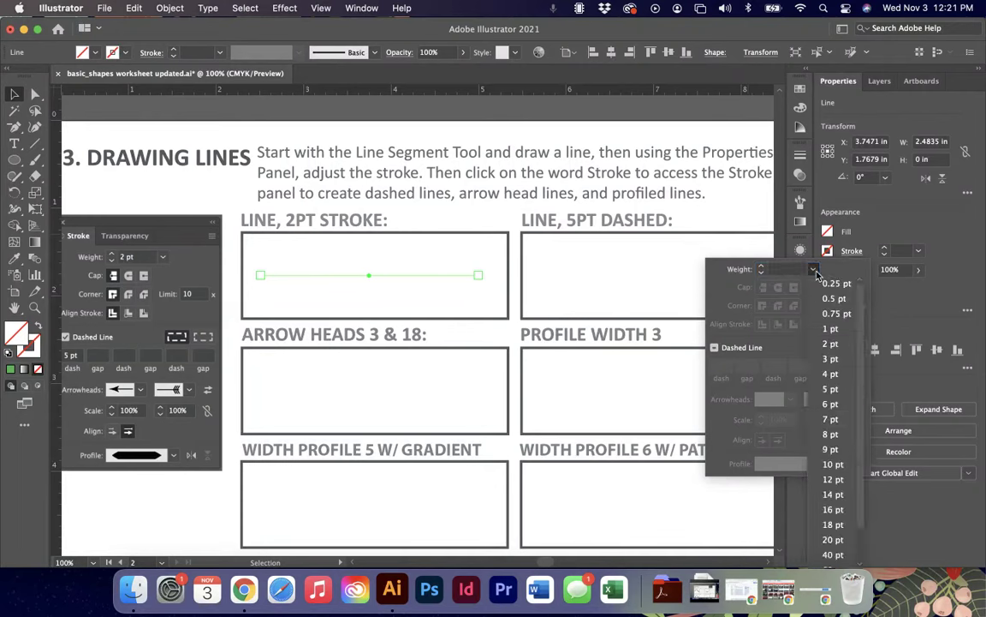
{"action": "left_click", "coordinate": [836, 346]}
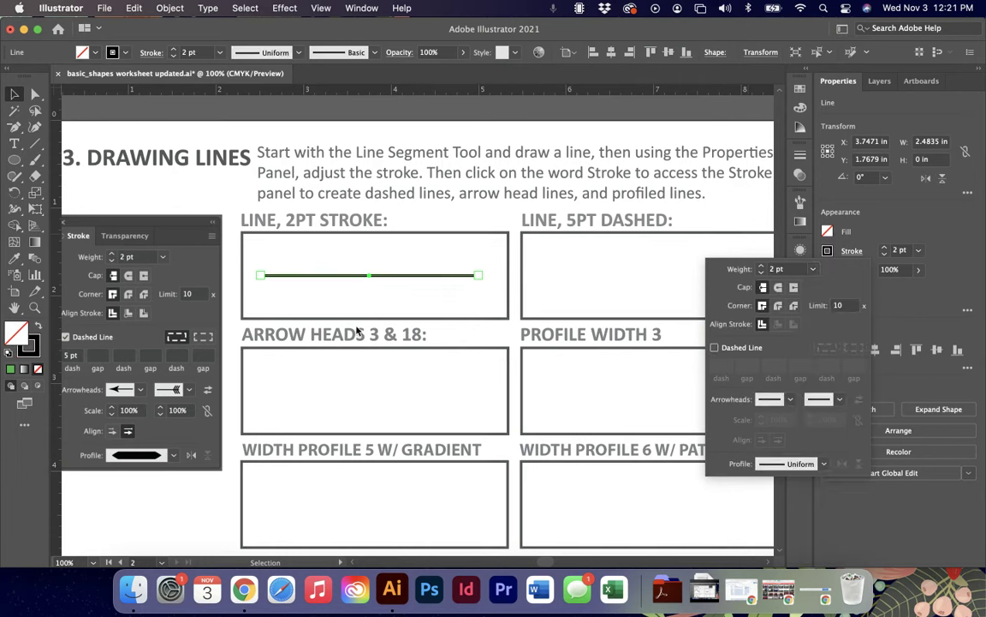
Try other stroke weights on the line, including 16 pt, and return it to 2 pt.
{"action": "left_click", "coordinate": [813, 268]}
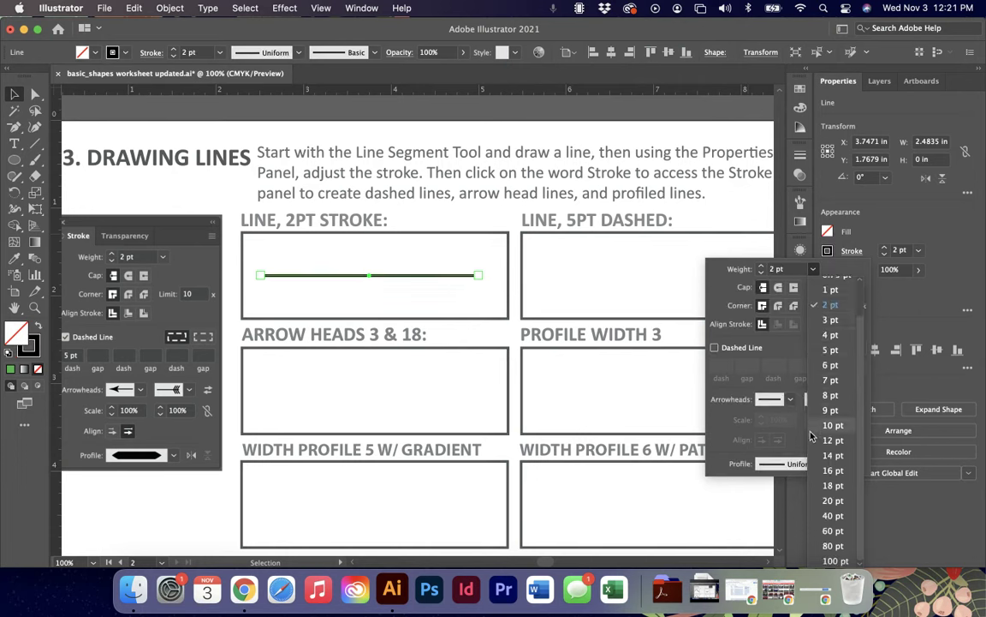
{"action": "left_click", "coordinate": [830, 470]}
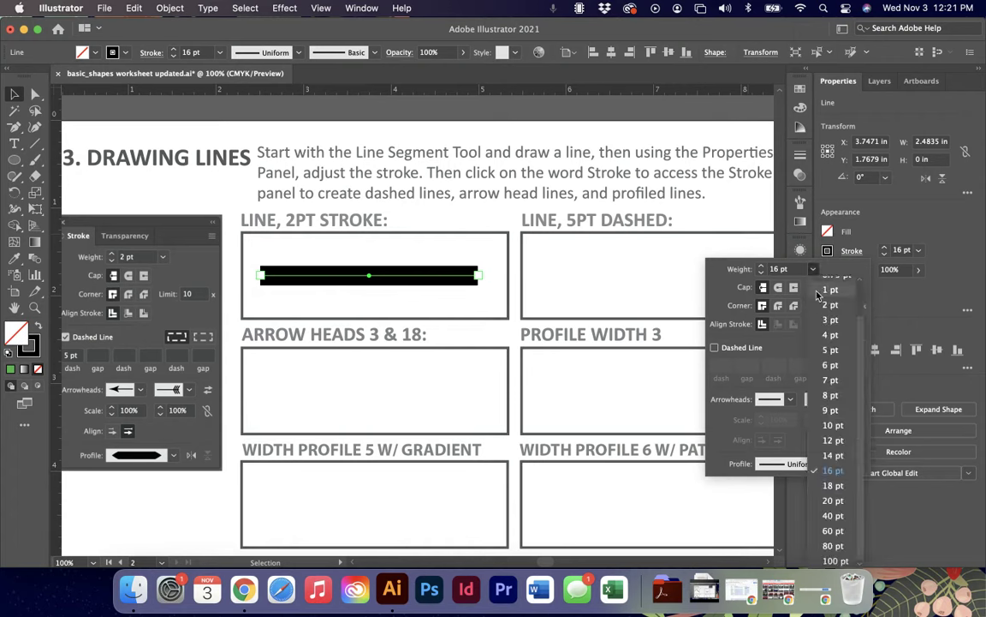
{"action": "left_click", "coordinate": [822, 289]}
{"action": "left_click", "coordinate": [813, 269]}
{"action": "left_click", "coordinate": [822, 305]}
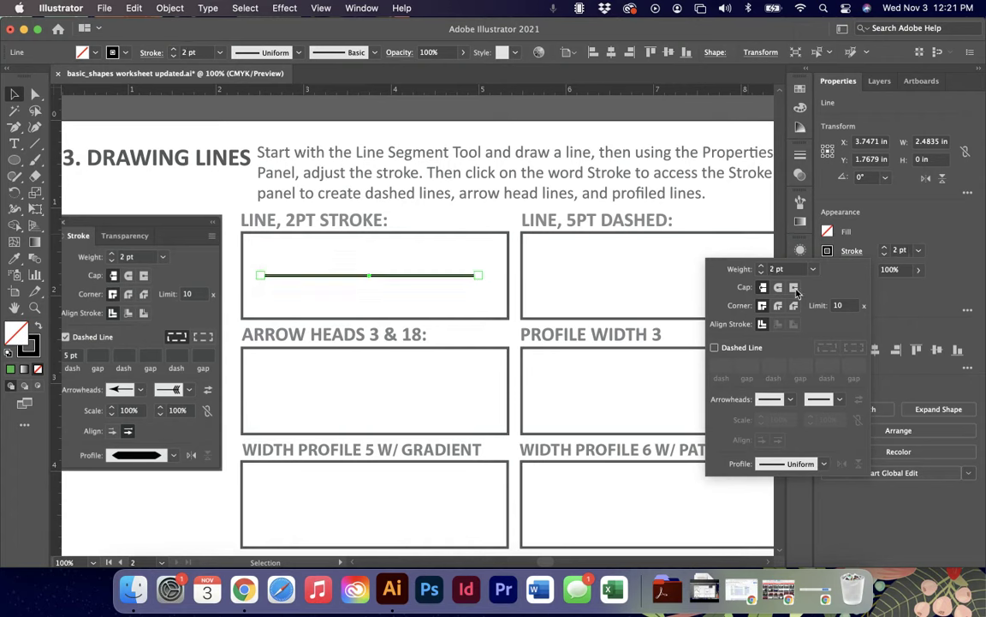
{"action": "left_click", "coordinate": [763, 267]}
{"action": "left_click", "coordinate": [762, 266]}
{"action": "left_click", "coordinate": [762, 266]}
{"action": "left_click", "coordinate": [762, 272]}
{"action": "left_click", "coordinate": [762, 272]}
{"action": "left_click", "coordinate": [762, 271]}
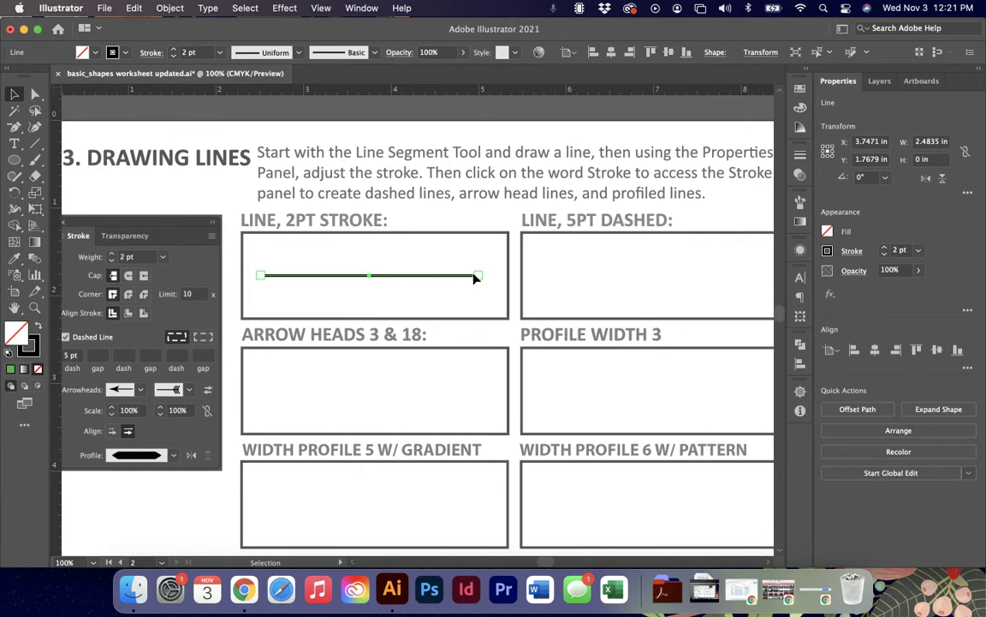
Duplicate the 2 pt line into the LINE, 5PT DASHED box and set the copy's stroke weight to 5 pt.
{"action": "left_click_drag", "start_coordinate": [445, 279], "coordinate": [724, 278]}
{"action": "scroll", "coordinate": [725, 279], "scroll_direction": "right", "scroll_amount": 5}
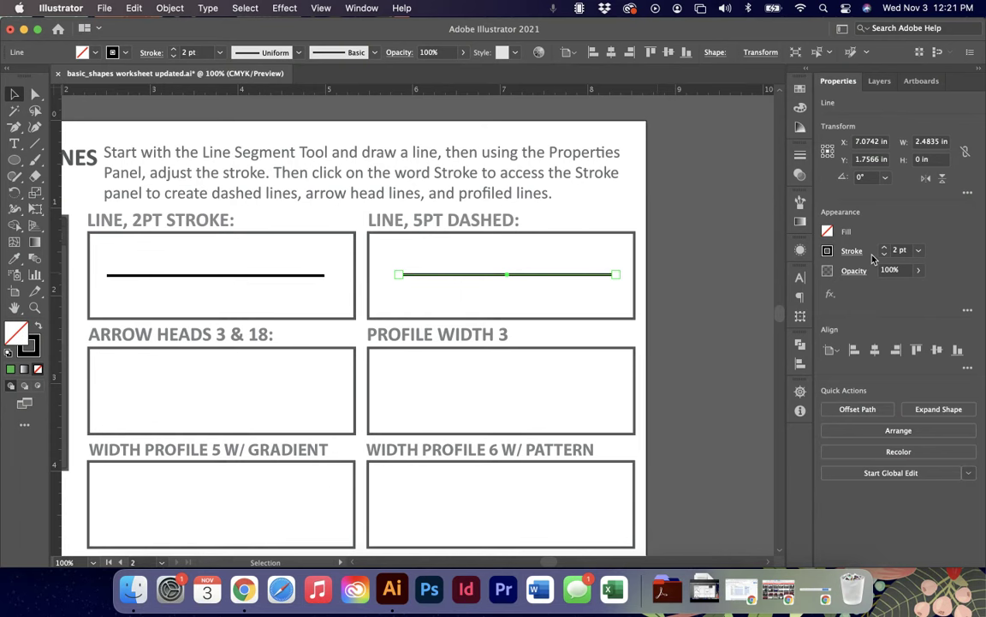
{"action": "left_click", "coordinate": [887, 249]}
{"action": "left_click", "coordinate": [887, 249]}
{"action": "left_click", "coordinate": [888, 249]}
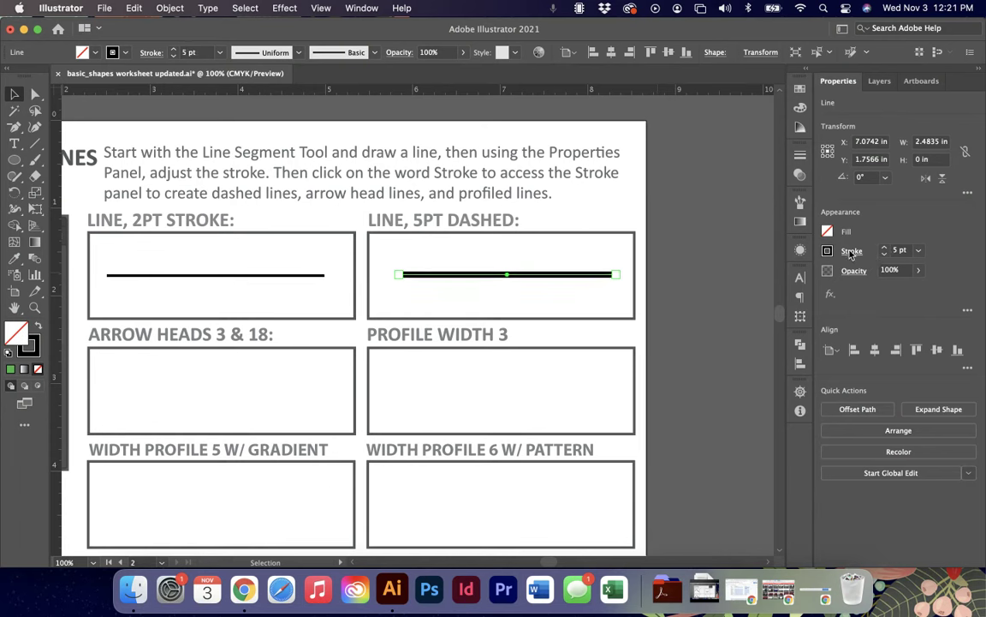
Make the 5 pt line dashed with a 12 pt dash, 3 pt gap, 5 pt dash and 10 pt gap.
{"action": "left_click", "coordinate": [850, 251]}
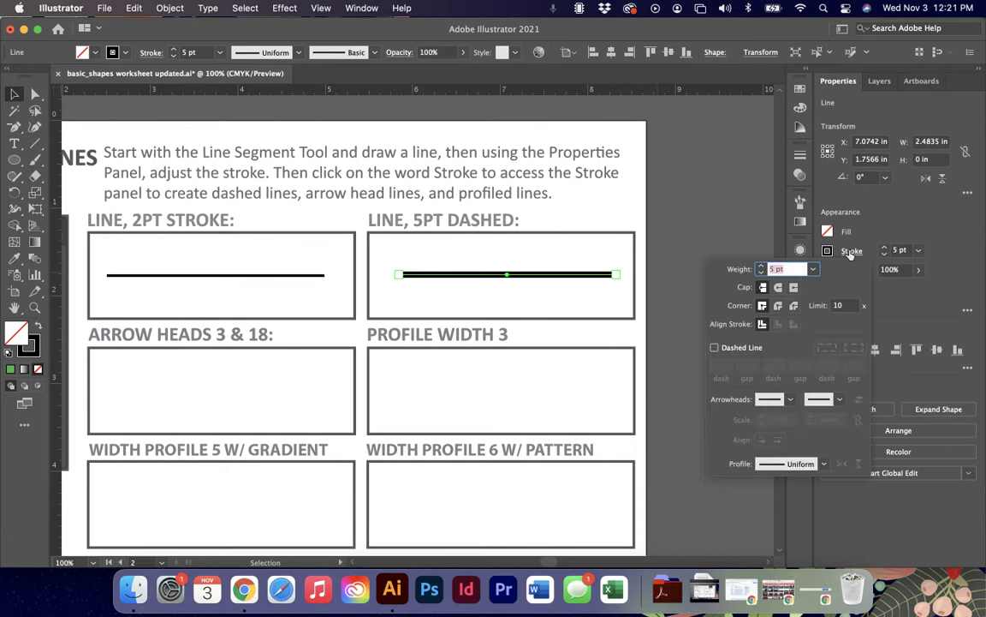
{"action": "left_click", "coordinate": [716, 347]}
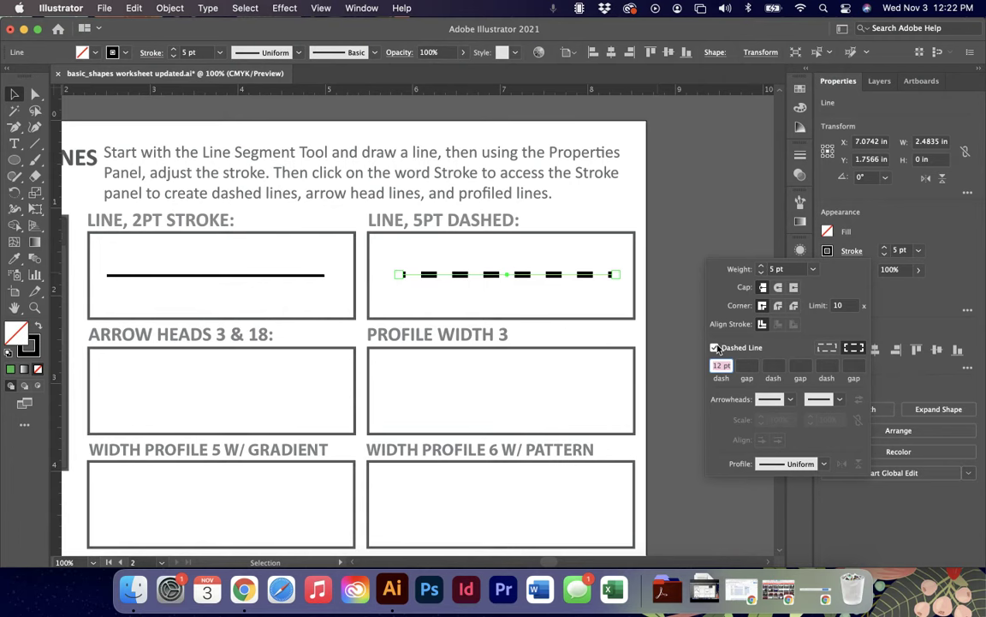
{"action": "left_click", "coordinate": [750, 367]}
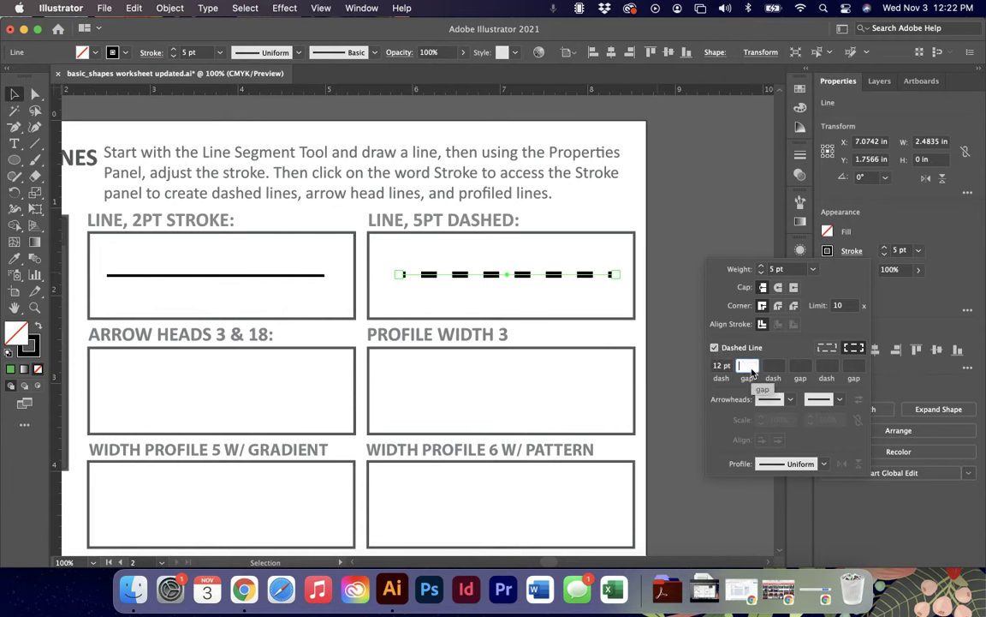
{"action": "type", "text": "3"}
{"action": "left_click", "coordinate": [773, 368]}
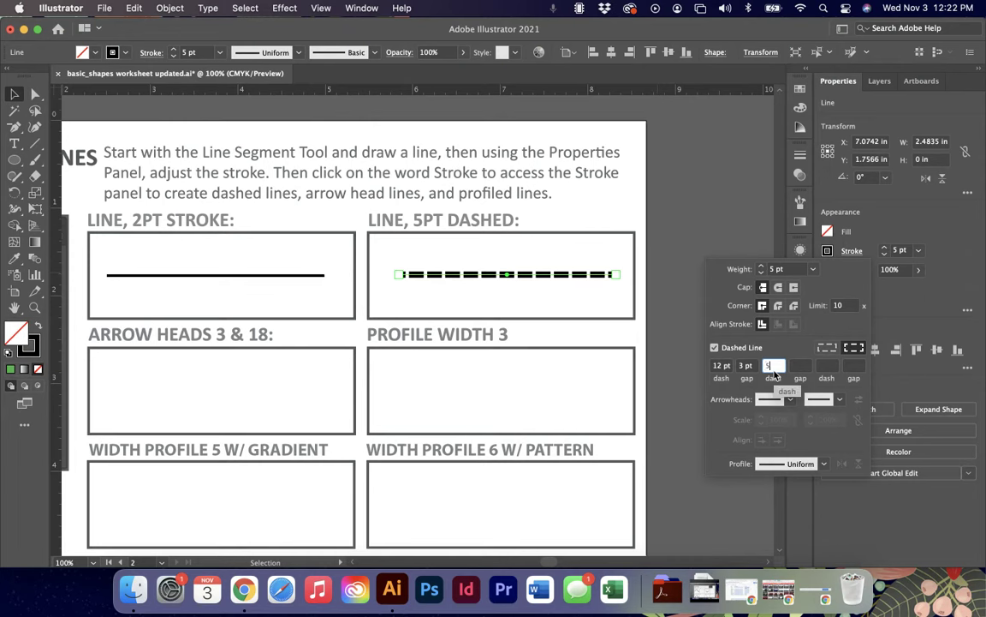
{"action": "type", "text": "5"}
{"action": "left_click", "coordinate": [808, 367]}
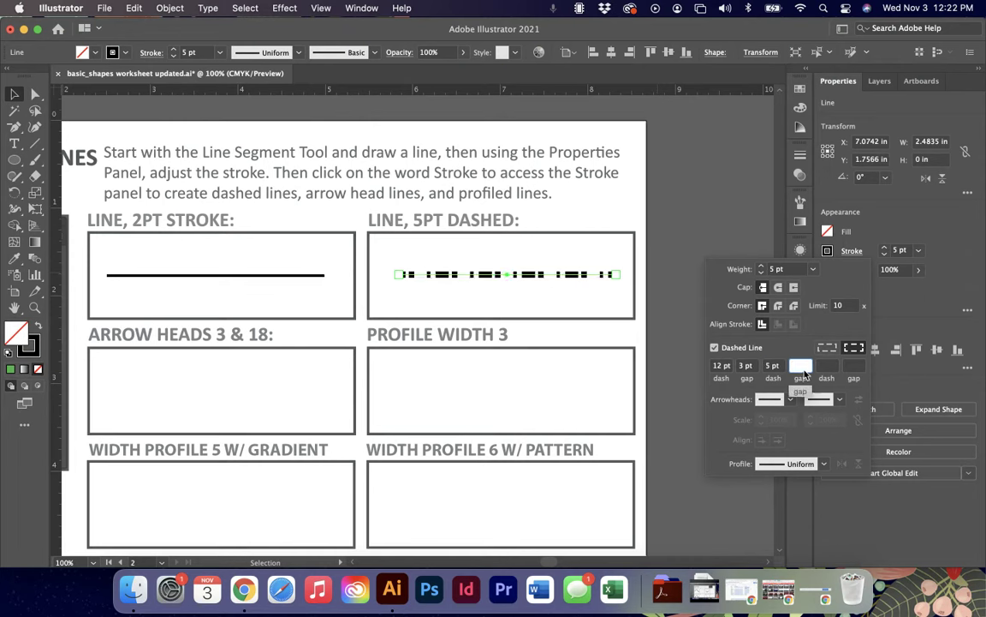
{"action": "key", "text": "Tab"}
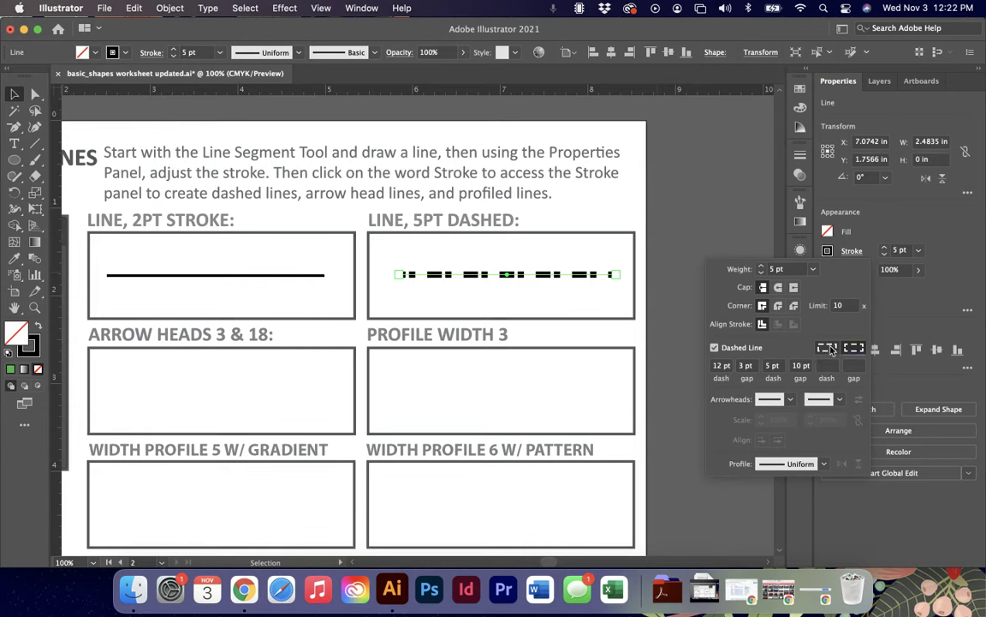
Try preserving exact dash and gap lengths on the dashed line, and return to dashes aligned to the path ends.
{"action": "left_click", "coordinate": [829, 349]}
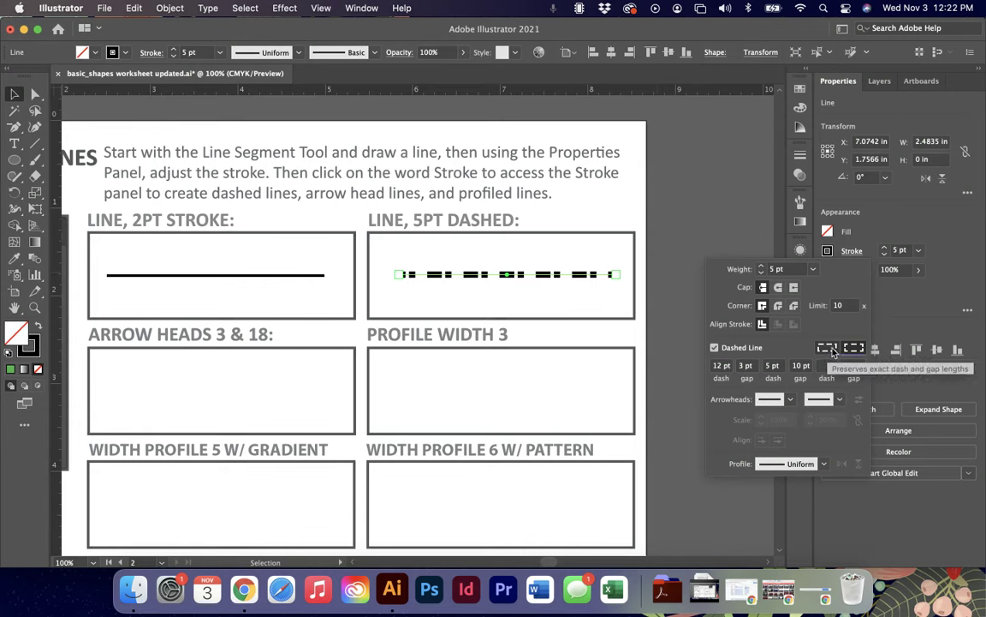
{"action": "left_click", "coordinate": [828, 349]}
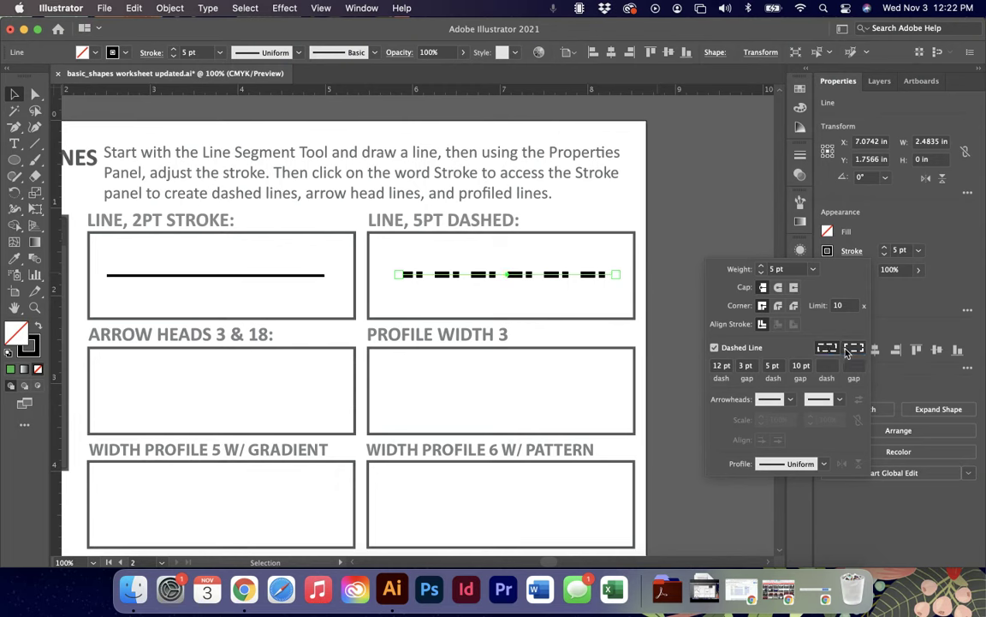
{"action": "left_click", "coordinate": [852, 349]}
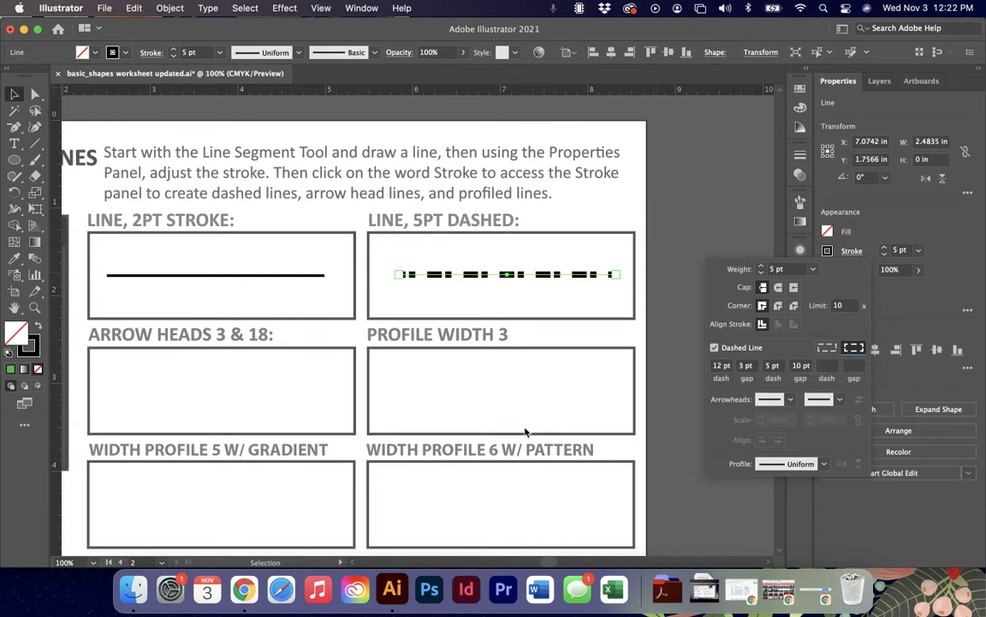
Duplicate the 2 pt line into the ARROW HEADS 3 & 18 box and the PROFILE WIDTH 3 box.
{"action": "left_click", "coordinate": [237, 280]}
{"action": "left_click_drag", "start_coordinate": [237, 276], "coordinate": [229, 393]}
{"action": "left_click_drag", "start_coordinate": [426, 388], "coordinate": [533, 398]}
Apply the Arrow 3 arrowhead to the start of the line in the ARROW HEADS 3 & 18 box.
{"action": "left_click", "coordinate": [250, 391]}
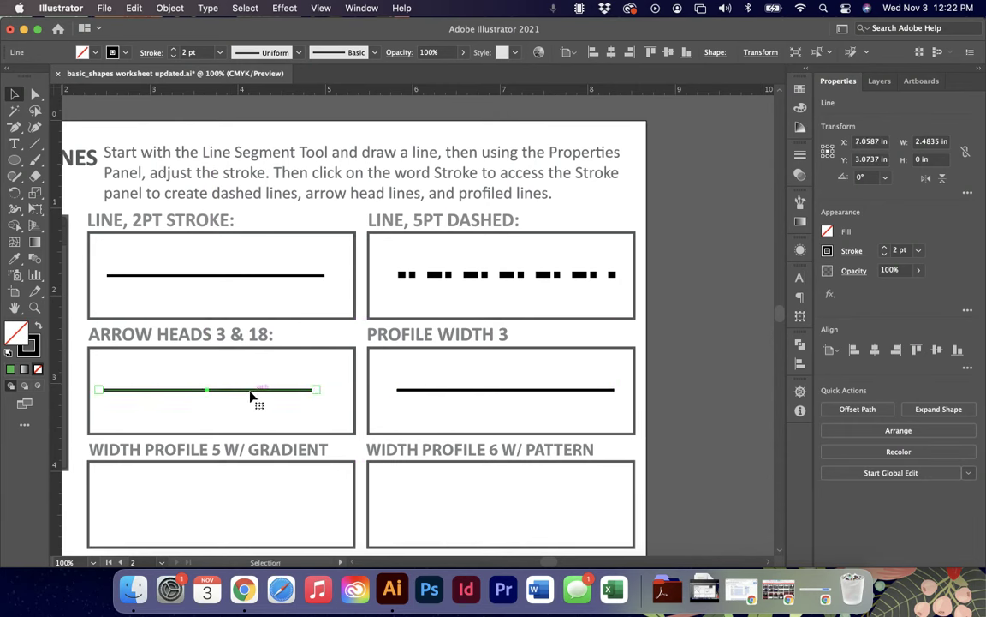
{"action": "left_click", "coordinate": [852, 251]}
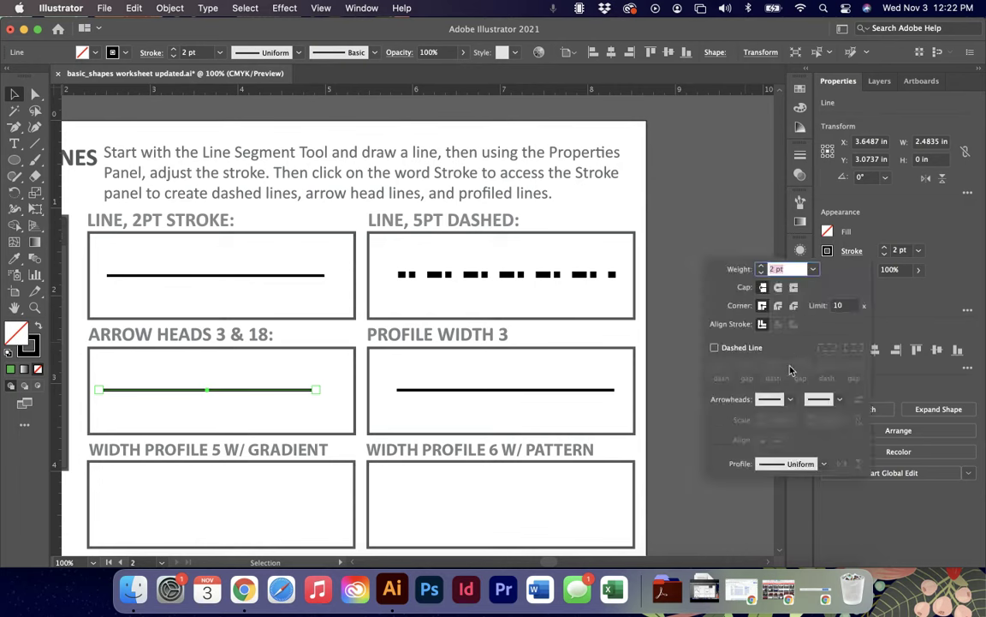
{"action": "left_click", "coordinate": [793, 399]}
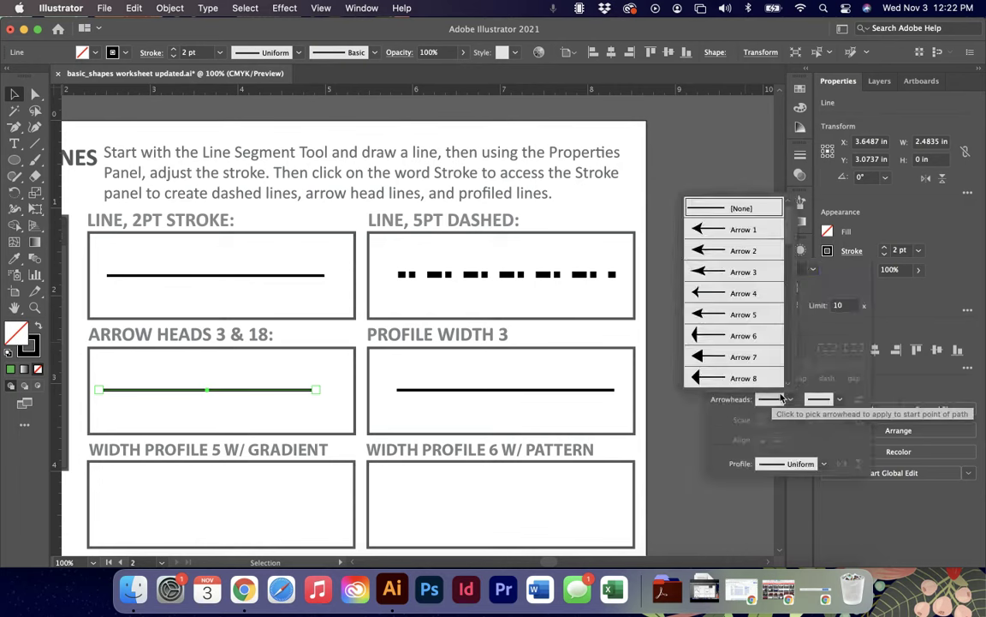
{"action": "scroll", "coordinate": [788, 259], "scroll_direction": "down", "scroll_amount": 3}
{"action": "mouse_move", "coordinate": [787, 260]}
{"action": "left_mouse_down"}
{"action": "mouse_move", "coordinate": [786, 361]}
{"action": "mouse_move", "coordinate": [786, 244]}
{"action": "left_mouse_up"}
{"action": "scroll", "coordinate": [741, 257], "scroll_direction": "up", "scroll_amount": 3}
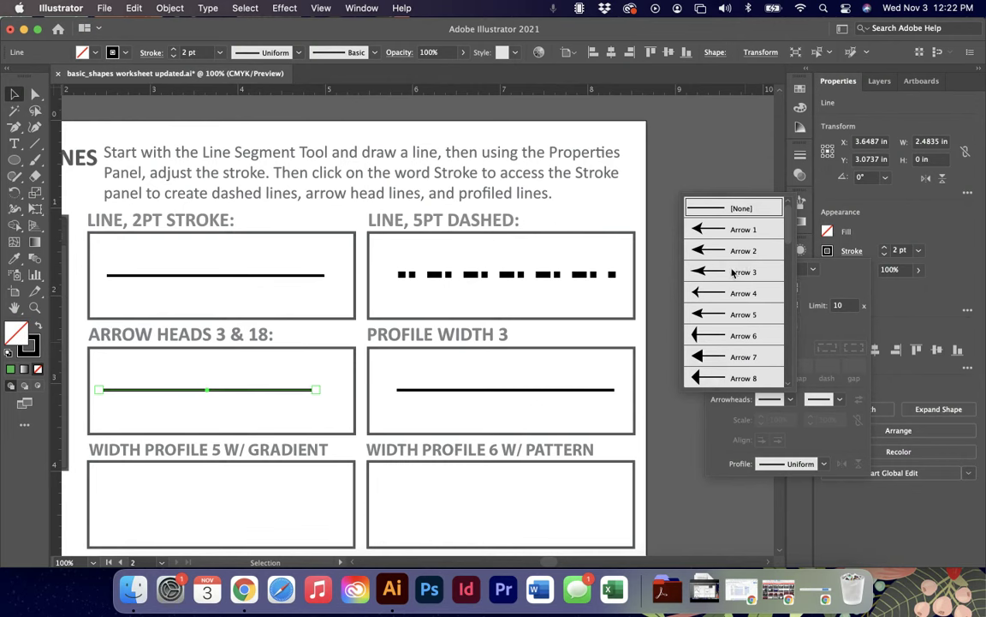
{"action": "left_click", "coordinate": [733, 273]}
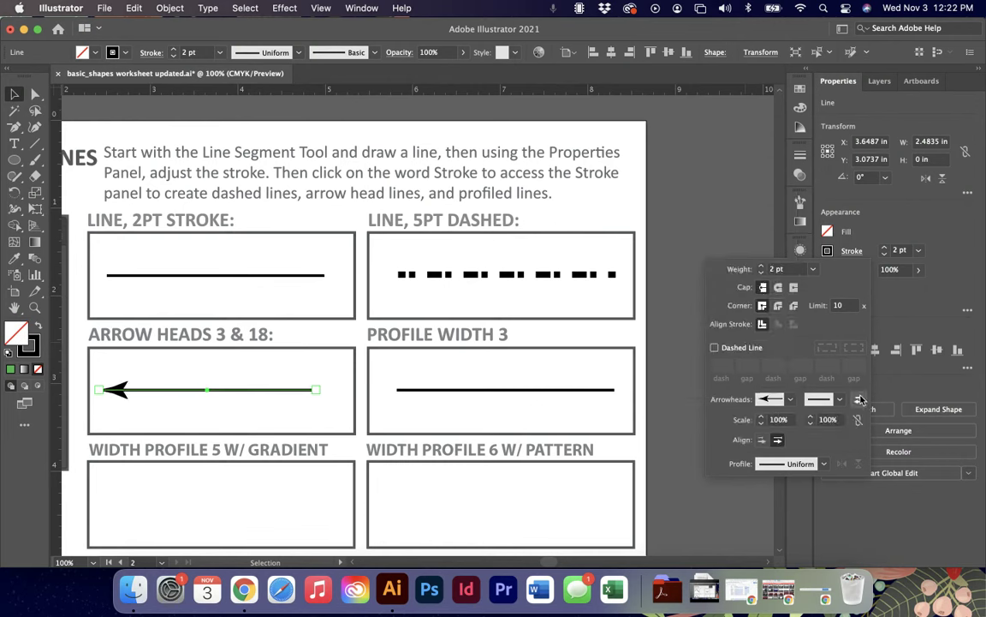
Apply the Arrow 18 arrowhead to the end of the same line.
{"action": "left_click", "coordinate": [829, 399]}
{"action": "scroll", "coordinate": [797, 307], "scroll_direction": "down", "scroll_amount": 3}
{"action": "scroll", "coordinate": [797, 306], "scroll_direction": "down", "scroll_amount": 9}
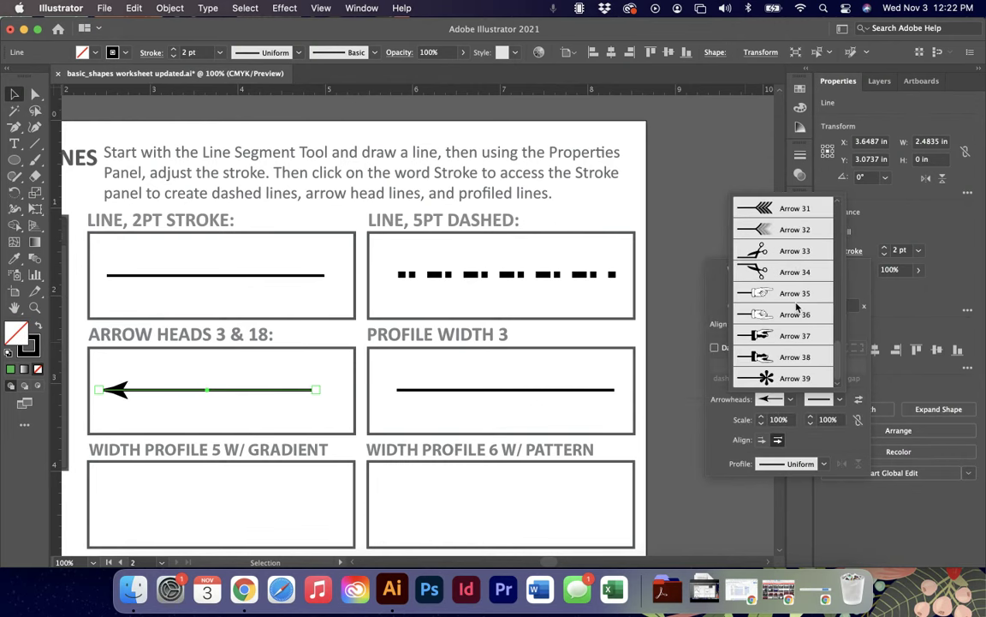
{"action": "scroll", "coordinate": [792, 242], "scroll_direction": "up", "scroll_amount": 5}
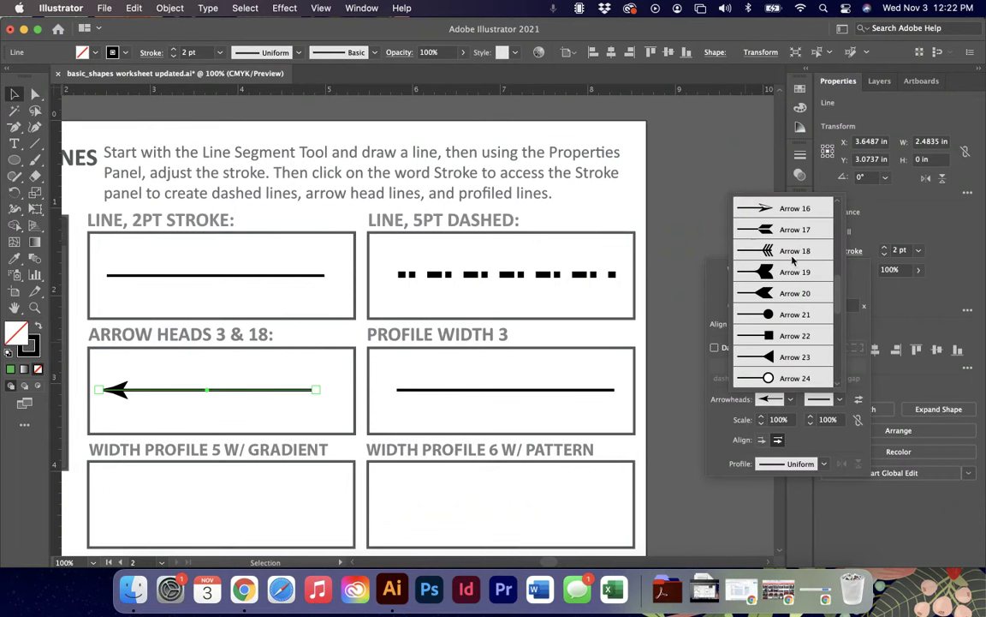
{"action": "left_click", "coordinate": [793, 255]}
Try heavier and lighter stroke weights on the arrow line, including 5 pt and 1 pt.
{"action": "left_click", "coordinate": [763, 267]}
{"action": "left_click", "coordinate": [763, 266]}
{"action": "left_click", "coordinate": [763, 266]}
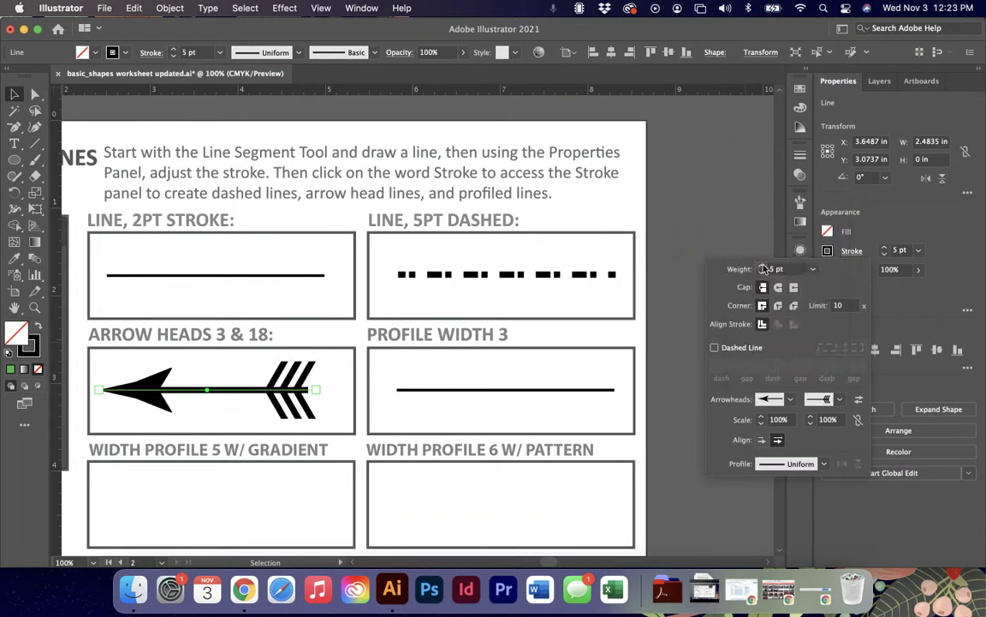
{"action": "left_click", "coordinate": [763, 266]}
{"action": "left_click", "coordinate": [763, 271]}
{"action": "left_click", "coordinate": [762, 271]}
{"action": "left_click", "coordinate": [762, 271]}
{"action": "left_click", "coordinate": [762, 271]}
{"action": "left_click", "coordinate": [762, 272]}
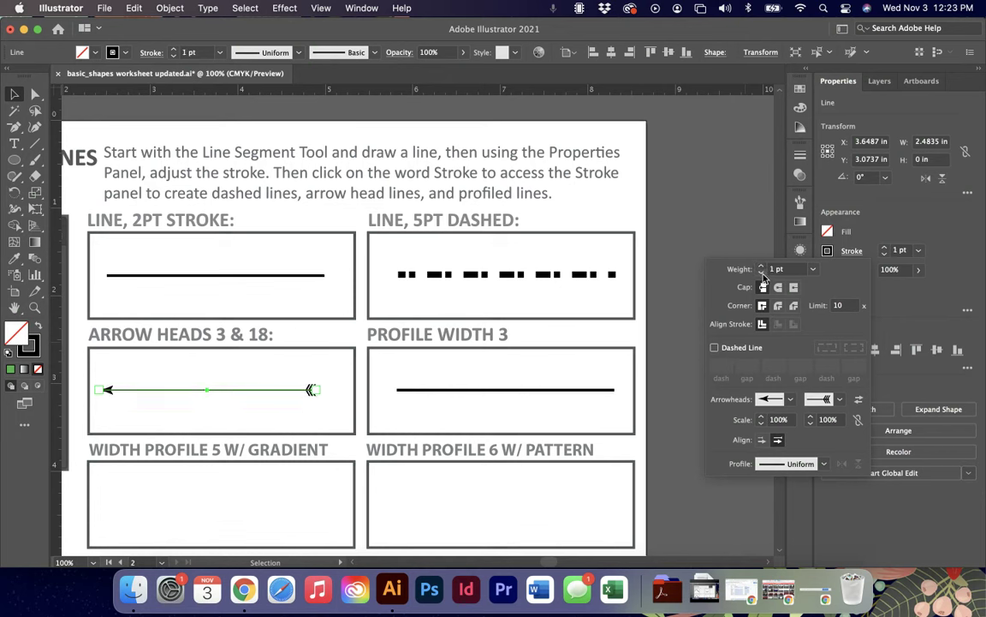
{"action": "left_click", "coordinate": [763, 267]}
Set the arrow line's stroke weight to 2.5 pt.
{"action": "left_click", "coordinate": [776, 270]}
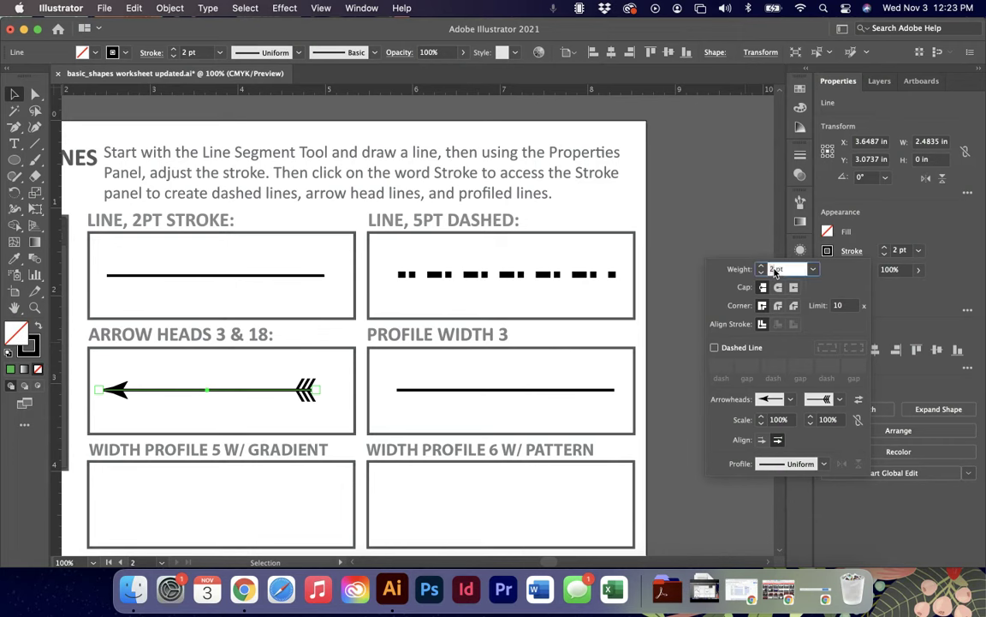
{"action": "type", "text": "2.5"}
{"action": "key", "text": "Return"}
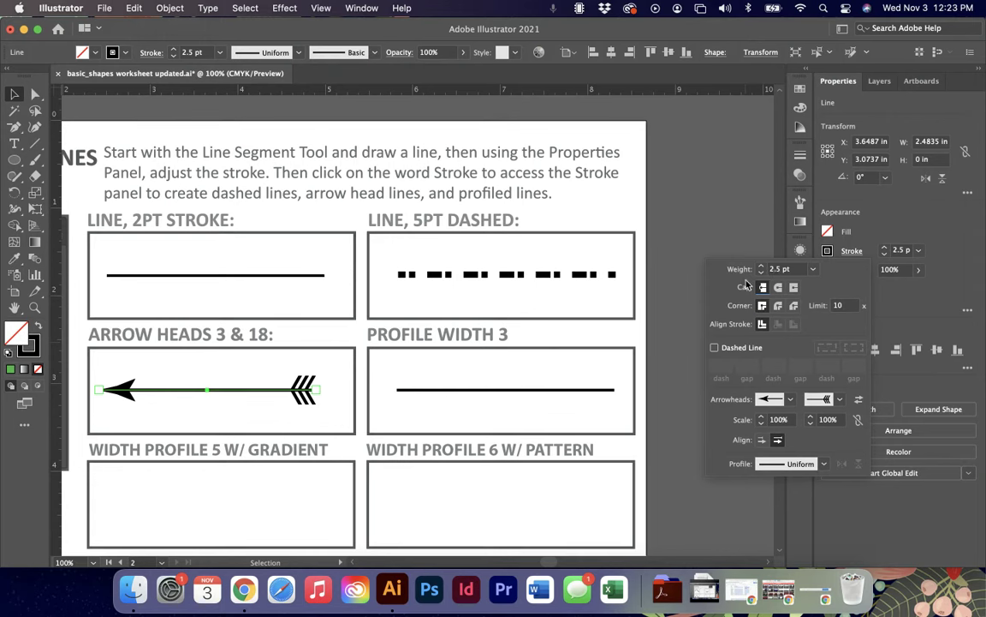
Apply Width Profile 3 to the line in the PROFILE WIDTH 3 box and set its stroke weight to 14 pt.
{"action": "left_click", "coordinate": [499, 396]}
{"action": "left_click", "coordinate": [502, 392]}
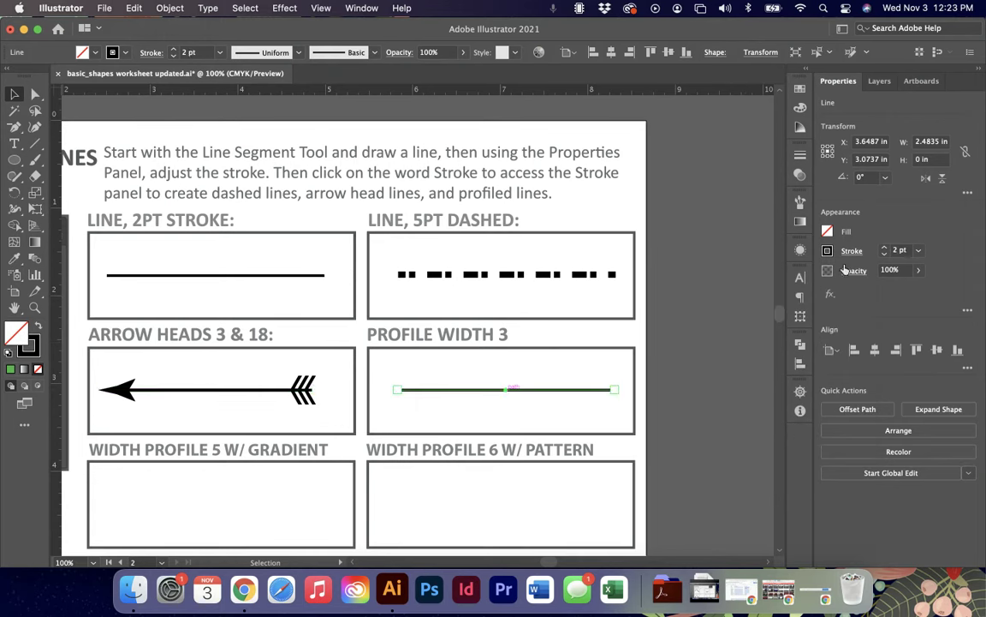
{"action": "left_click", "coordinate": [852, 251]}
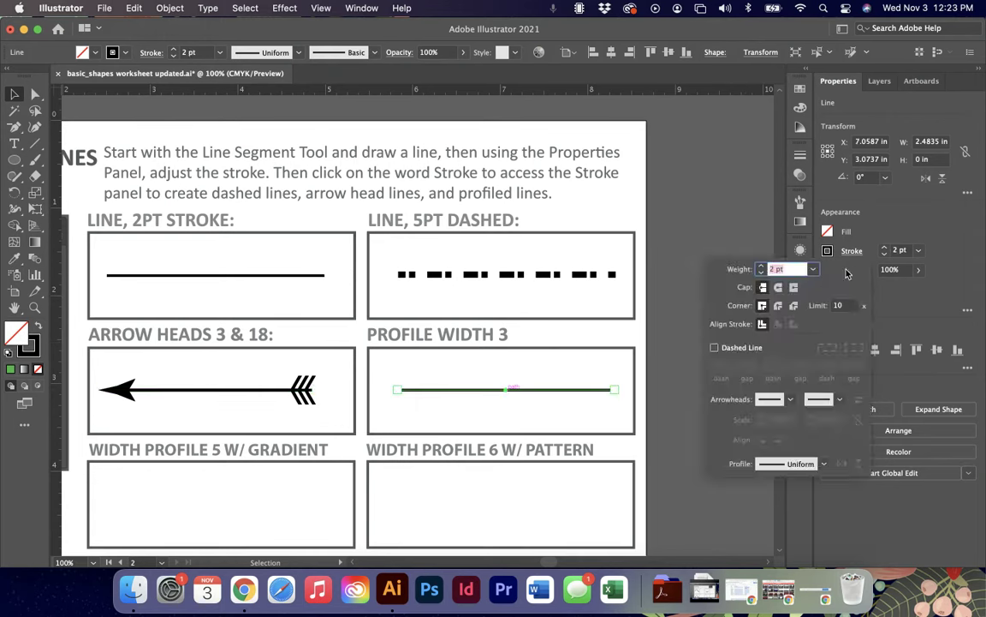
{"action": "left_click", "coordinate": [825, 467]}
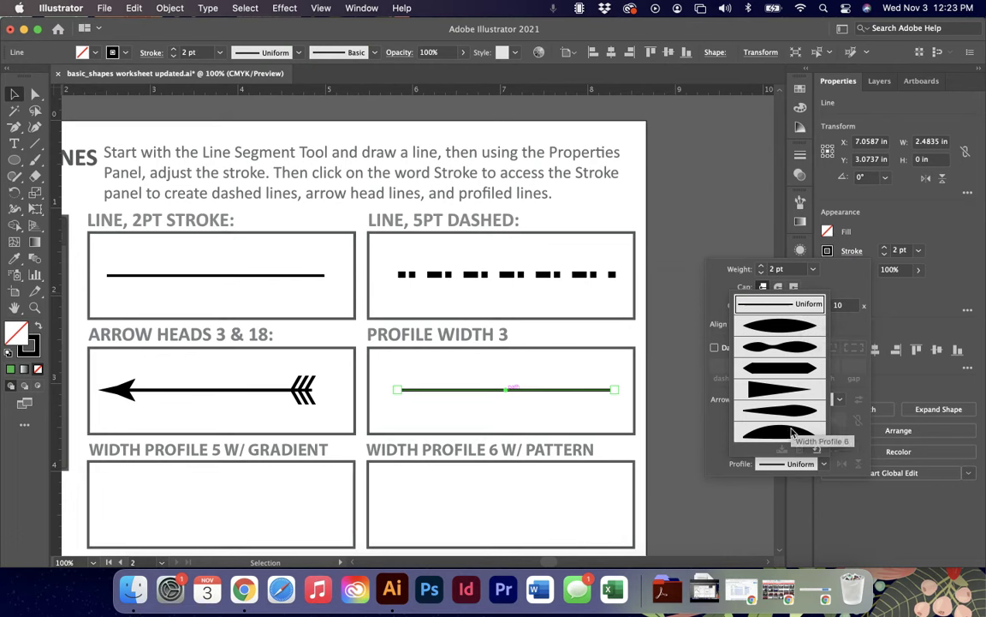
{"action": "left_click", "coordinate": [780, 358]}
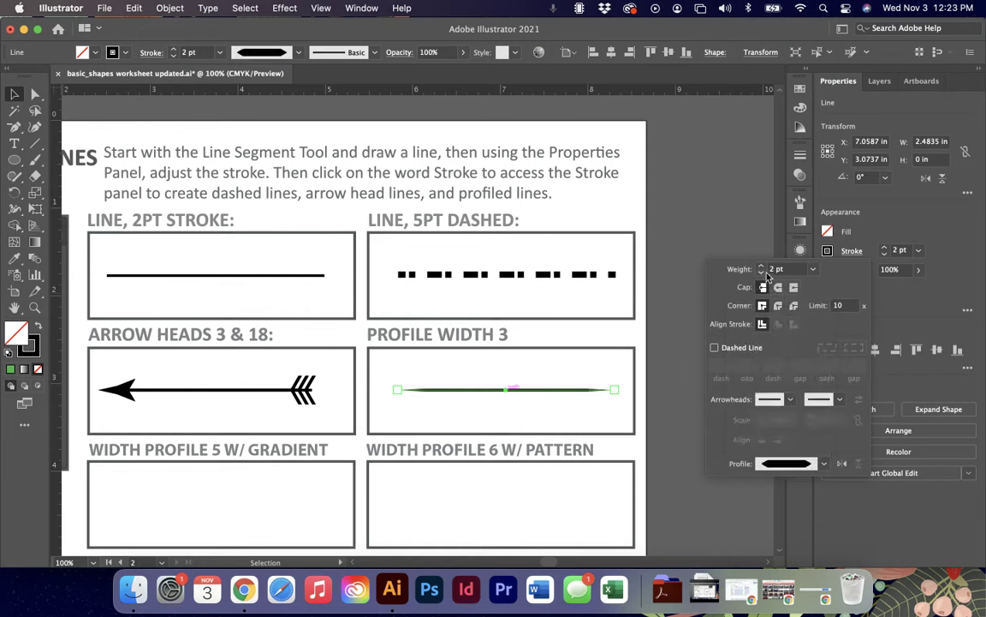
{"action": "left_click", "coordinate": [813, 269]}
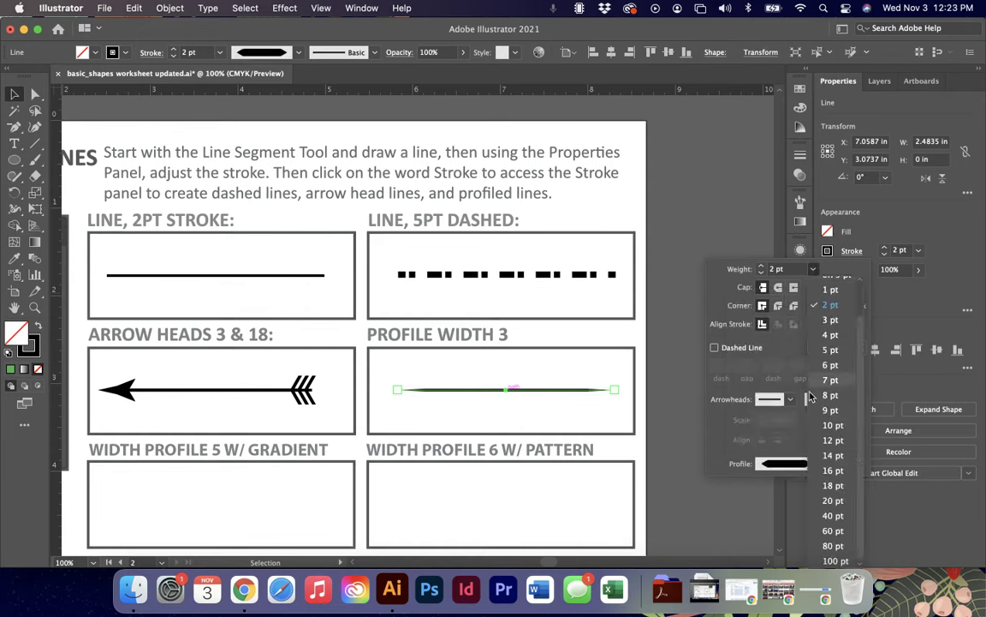
{"action": "left_click", "coordinate": [832, 454]}
Try Width Profiles 6, 5, 4 and 1 on the 14 pt line and return it to Width Profile 3.
{"action": "key", "text": "super+equal"}
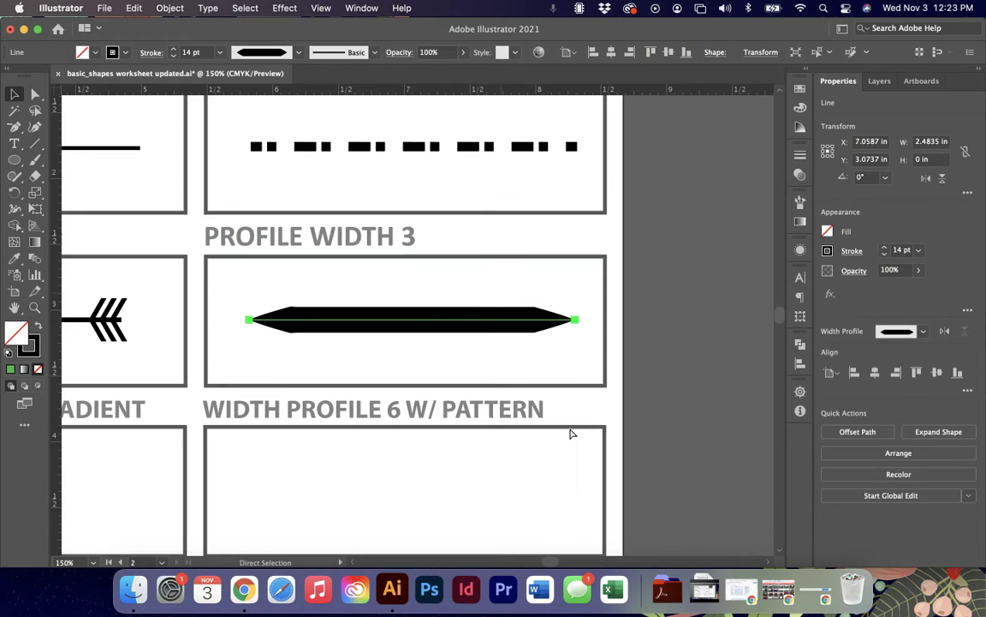
{"action": "left_click", "coordinate": [848, 251]}
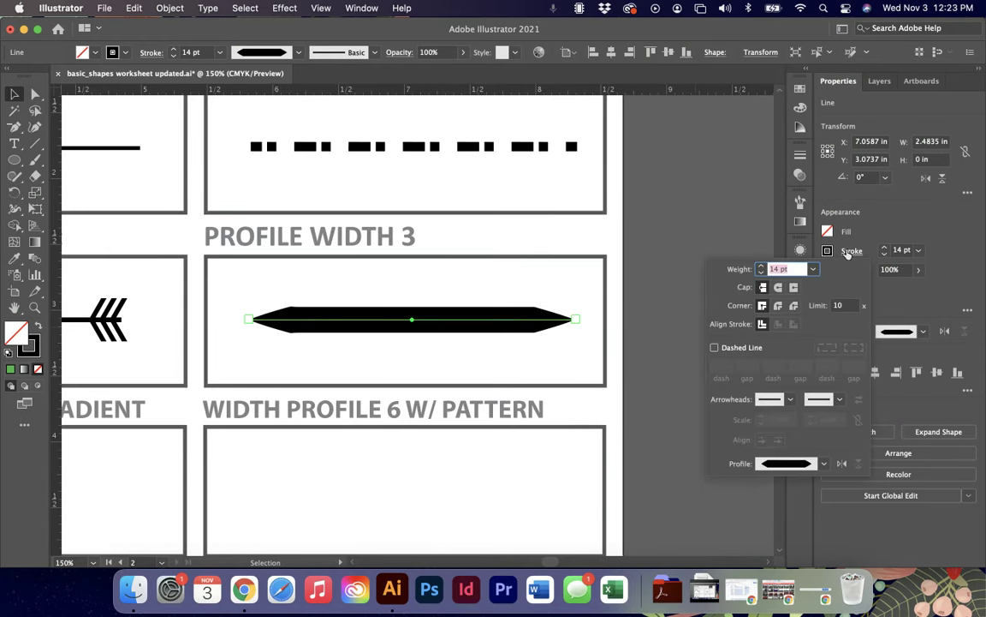
{"action": "left_click", "coordinate": [821, 464]}
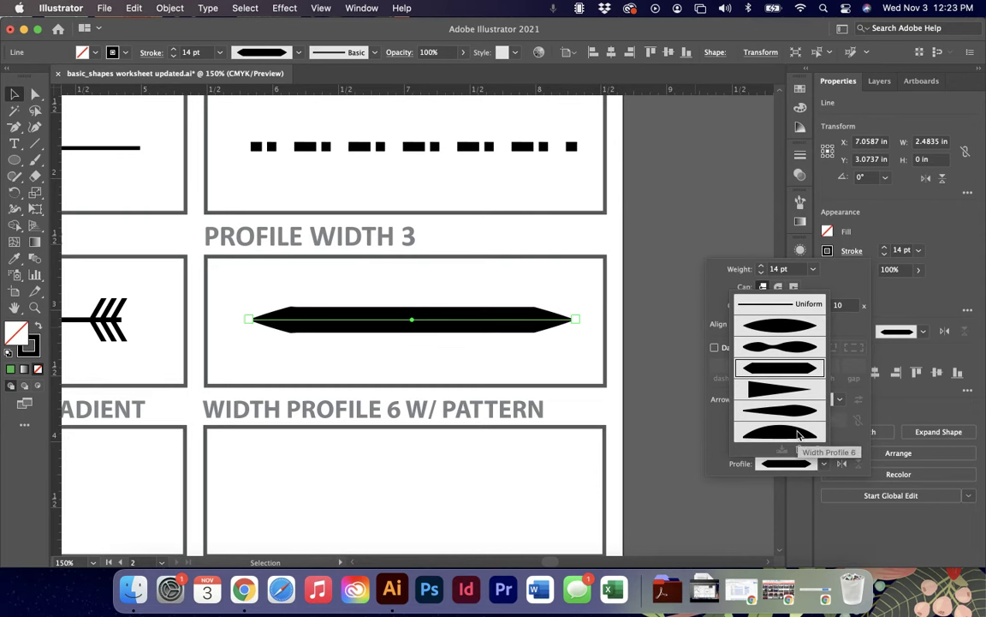
{"action": "left_click", "coordinate": [780, 432]}
{"action": "left_click", "coordinate": [822, 464]}
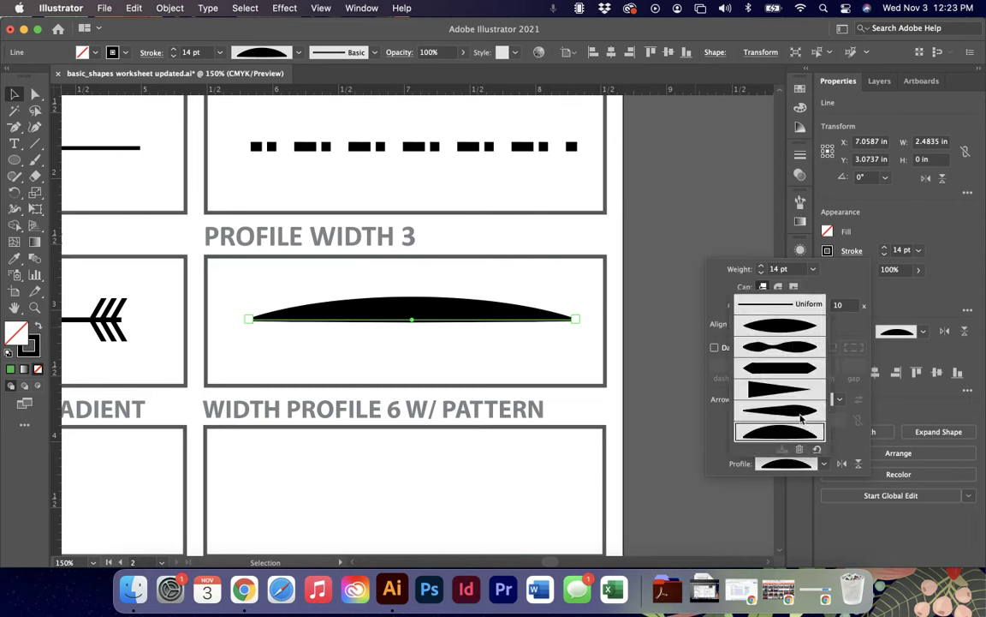
{"action": "left_click", "coordinate": [801, 411]}
{"action": "left_click", "coordinate": [818, 465]}
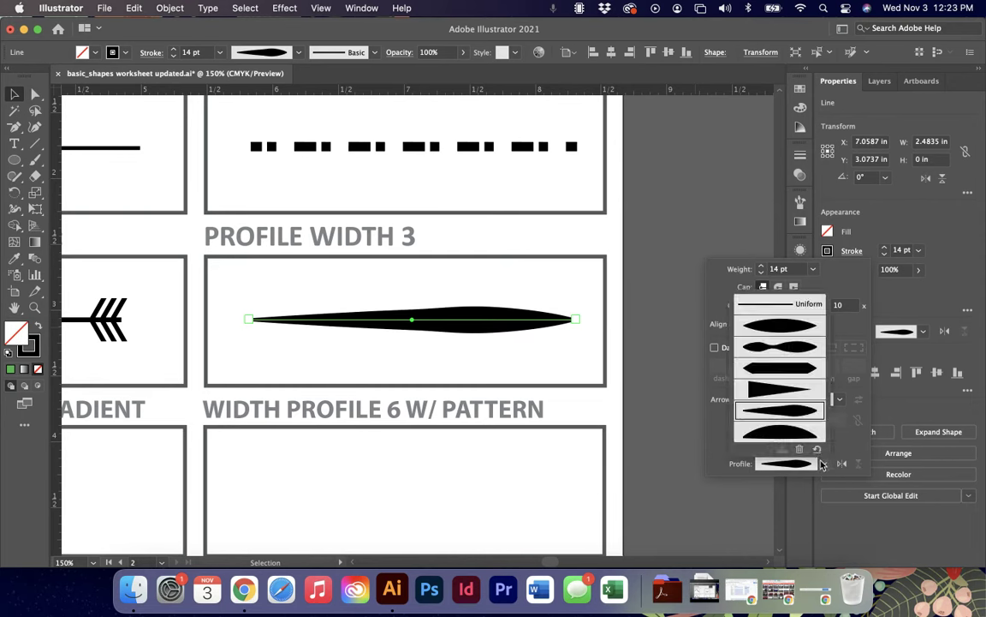
{"action": "left_click", "coordinate": [810, 399]}
{"action": "left_click", "coordinate": [814, 463]}
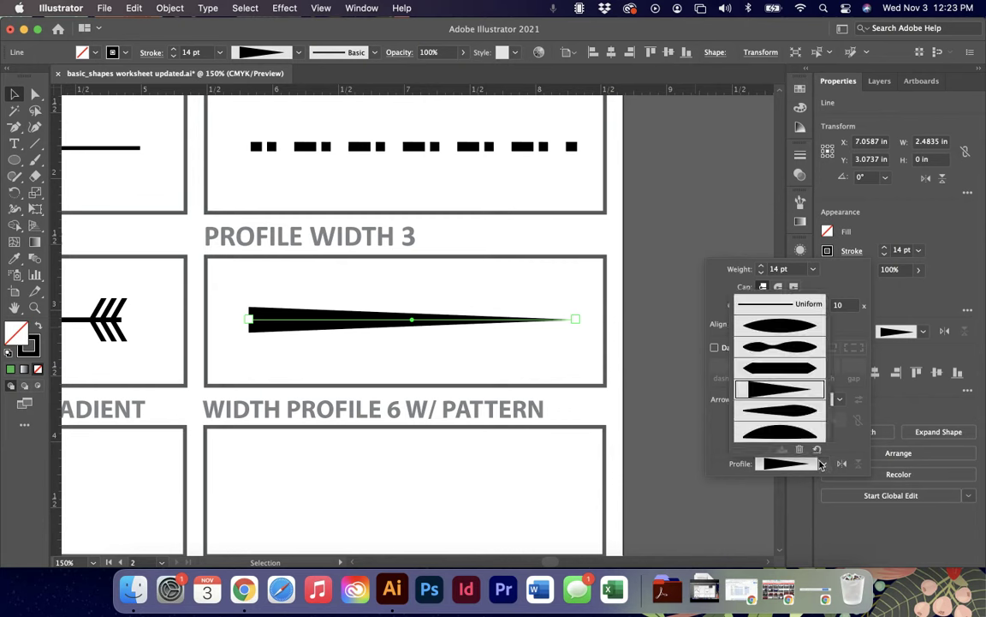
{"action": "left_click", "coordinate": [780, 327]}
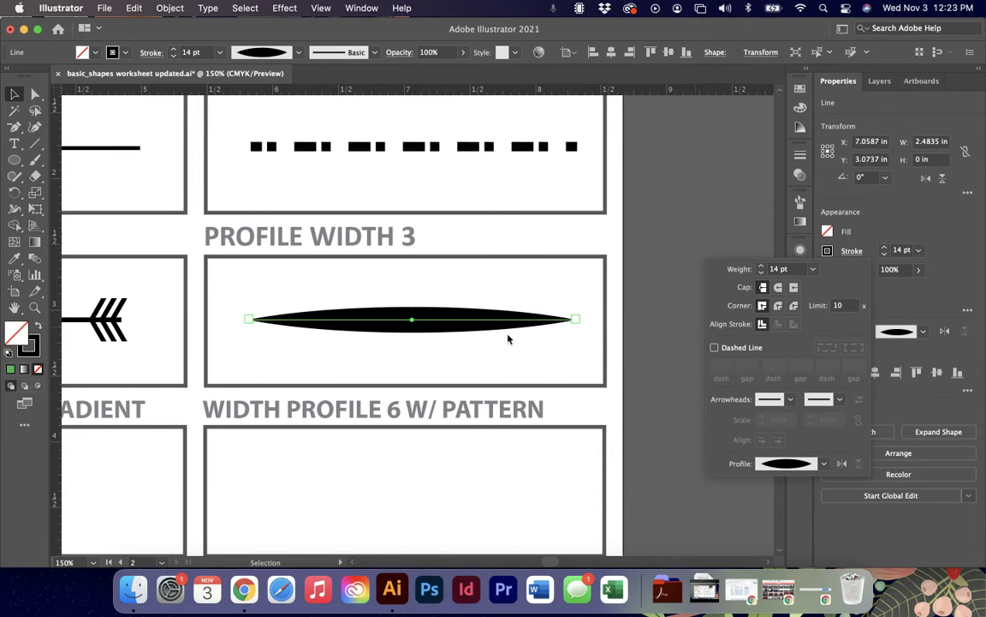
{"action": "left_click", "coordinate": [814, 463]}
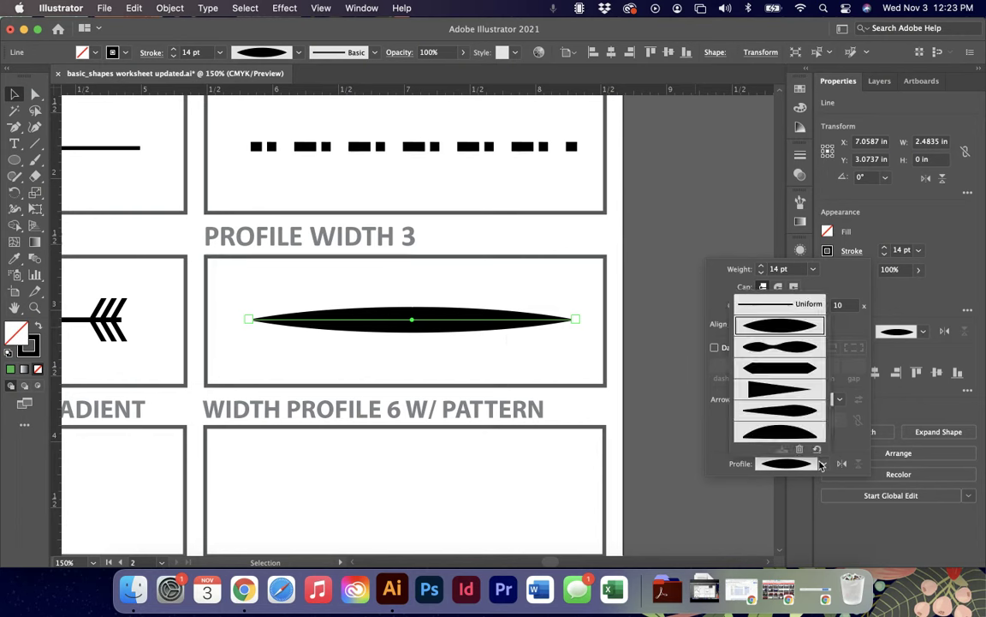
{"action": "left_click", "coordinate": [777, 374]}
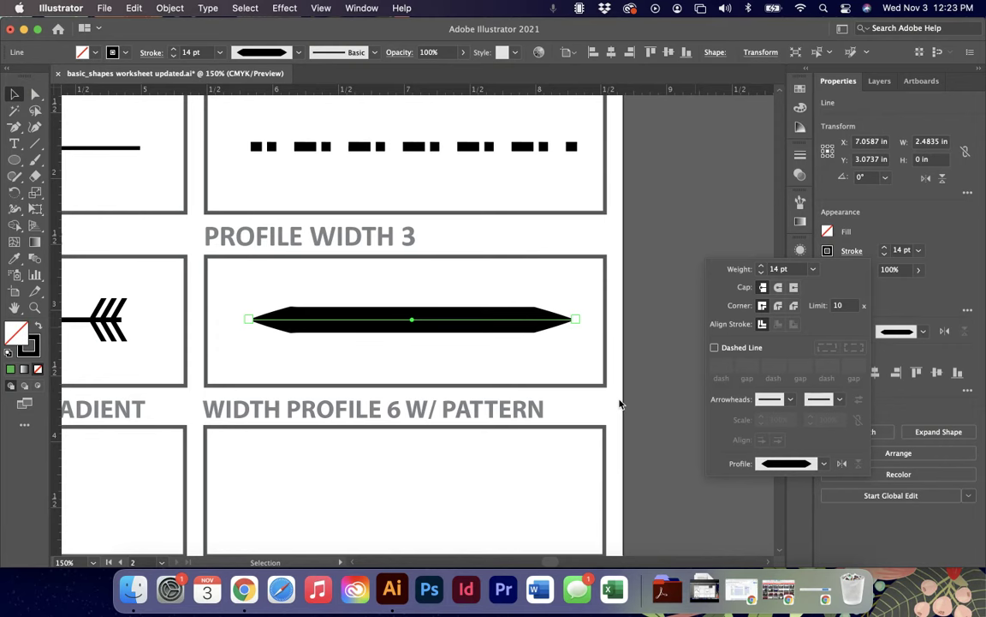
Duplicate the Width Profile 3 line into the WIDTH PROFILE 5 W/ GRADIENT box and give the copy Width Profile 5.
{"action": "scroll", "coordinate": [469, 506], "scroll_direction": "down", "scroll_amount": 2}
{"action": "scroll", "coordinate": [469, 506], "scroll_direction": "left", "scroll_amount": 2}
{"action": "scroll", "coordinate": [469, 506], "scroll_direction": "left", "scroll_amount": 5}
{"action": "scroll", "coordinate": [469, 506], "scroll_direction": "down", "scroll_amount": 2}
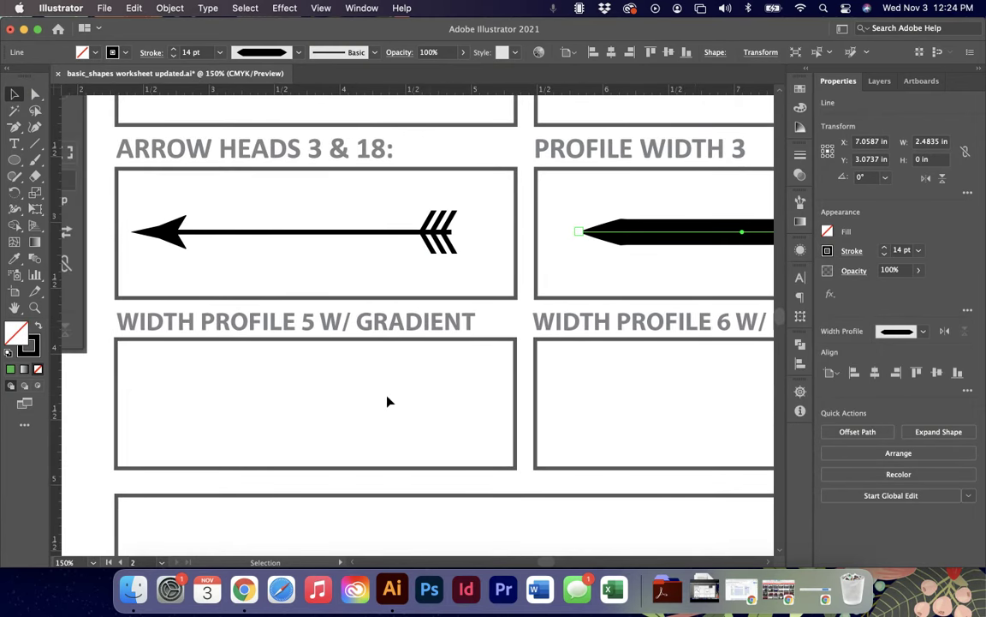
{"action": "left_click_drag", "start_coordinate": [646, 243], "coordinate": [216, 417]}
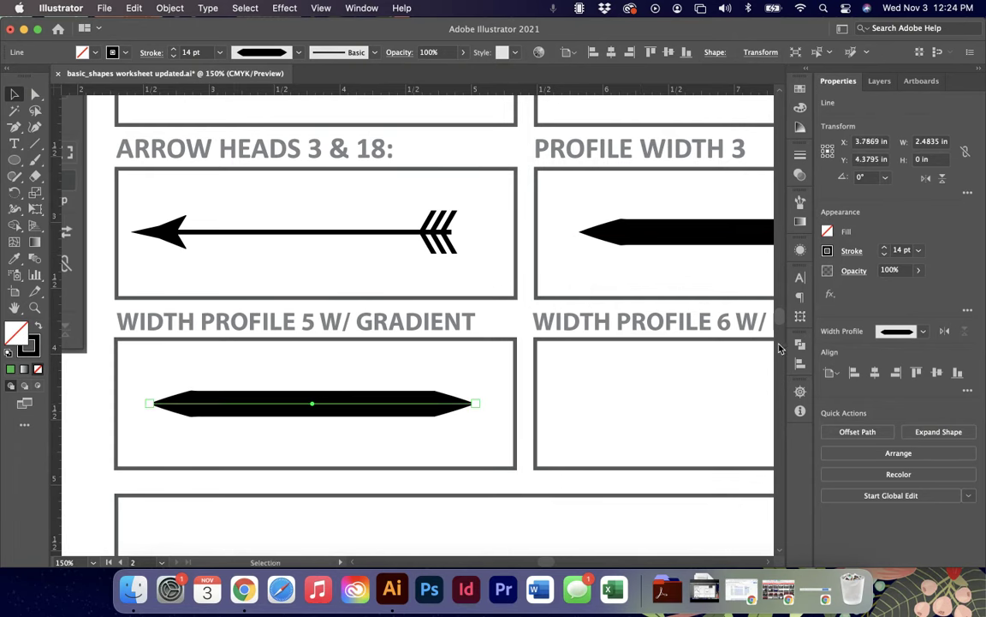
{"action": "left_click", "coordinate": [923, 330]}
{"action": "left_click", "coordinate": [896, 465]}
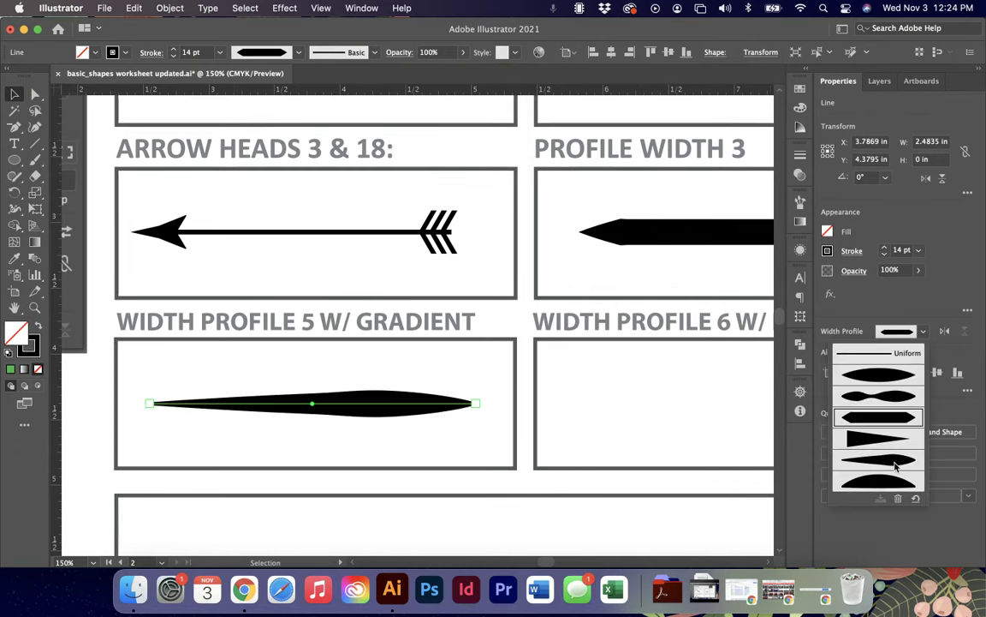
Set the Width Profile 5 line's stroke weight to 21 pt and open its stroke colour swatches.
{"action": "left_click", "coordinate": [884, 246]}
{"action": "left_click", "coordinate": [884, 246]}
{"action": "left_click", "coordinate": [883, 247]}
{"action": "left_click", "coordinate": [884, 247]}
{"action": "left_click", "coordinate": [883, 247]}
{"action": "left_click", "coordinate": [884, 247]}
{"action": "left_click", "coordinate": [884, 247]}
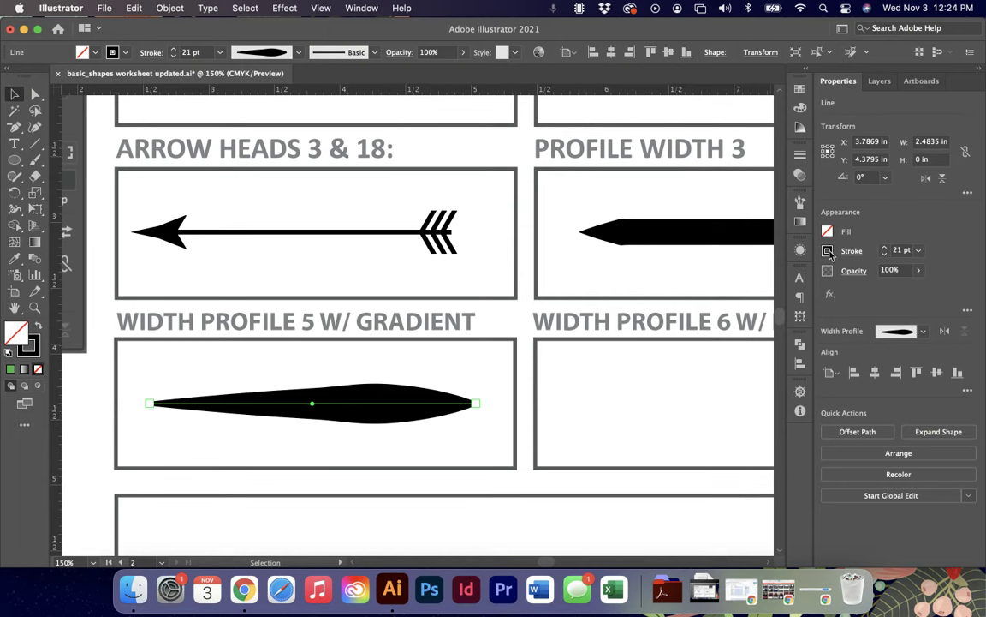
{"action": "left_click", "coordinate": [828, 250]}
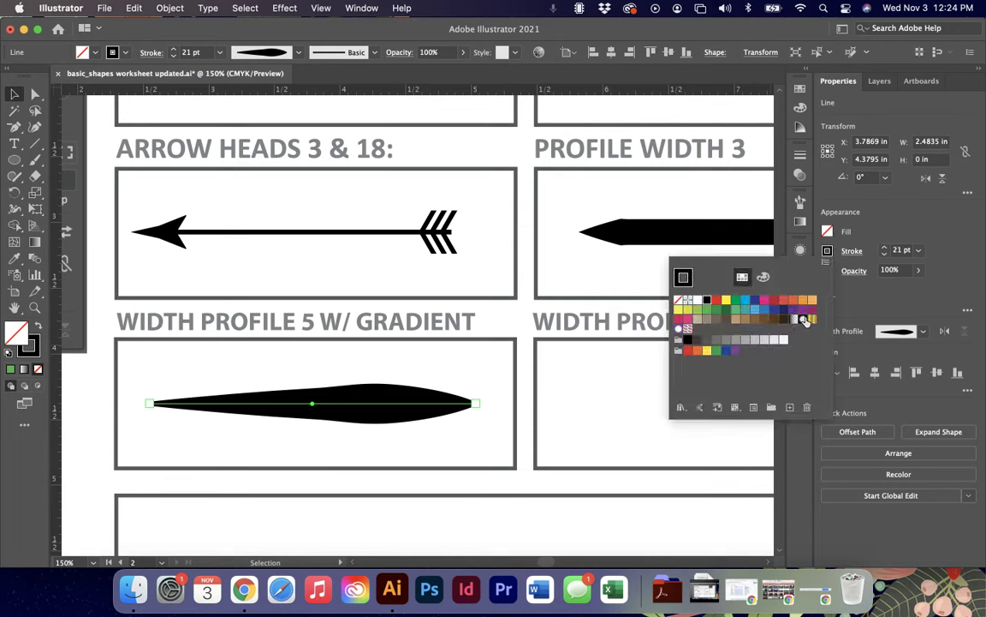
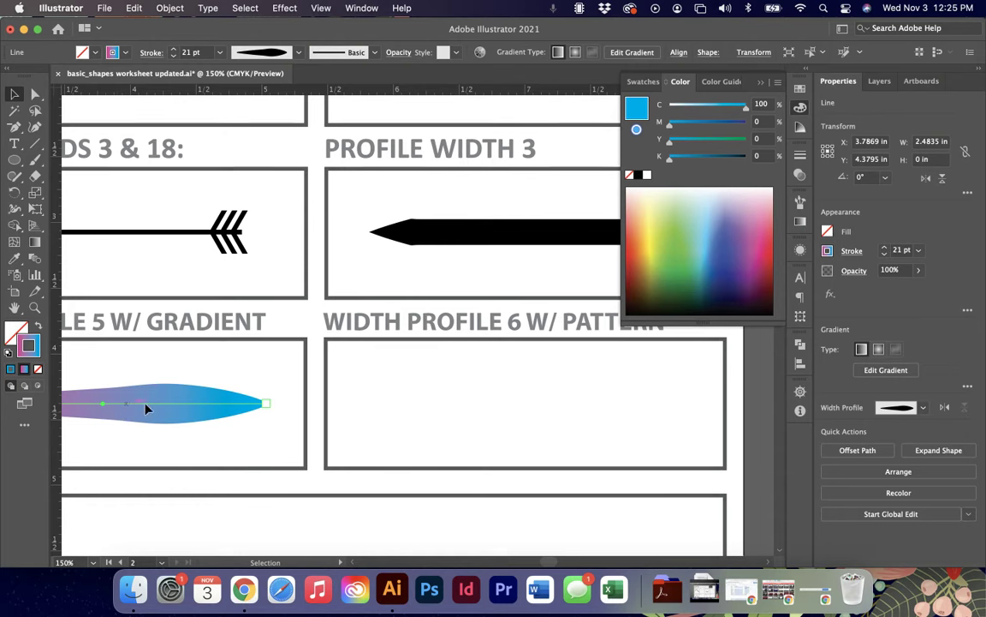
Apply the document's pattern swatch to the stroke in the WIDTH PROFILE 6 W/ PATTERN box and open the Basic Graphics_Textures library.
{"action": "left_click", "coordinate": [827, 252]}
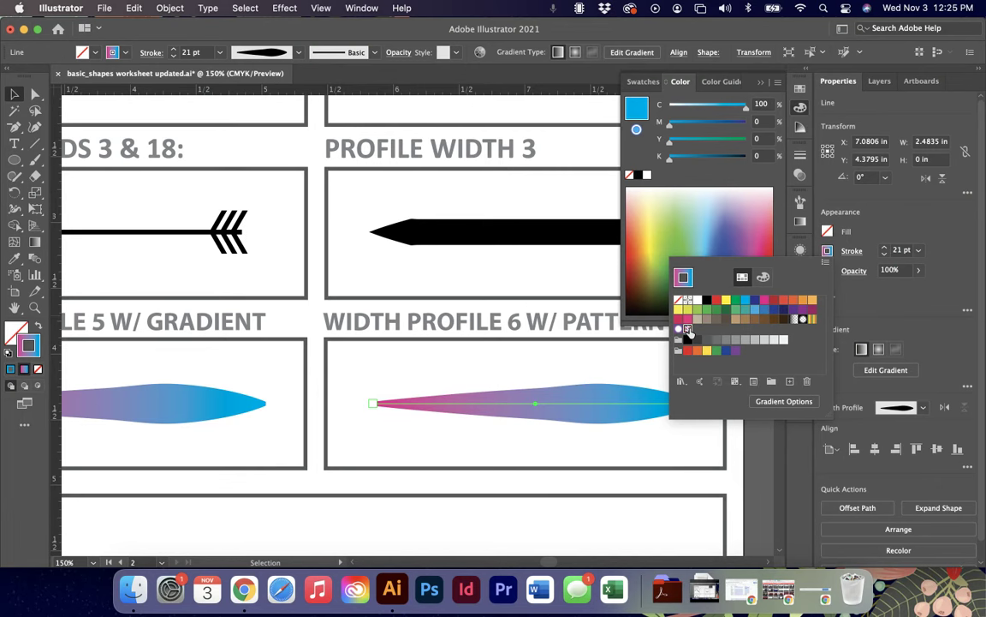
{"action": "left_click", "coordinate": [687, 329]}
{"action": "left_click", "coordinate": [681, 383]}
{"action": "mouse_move", "coordinate": [684, 387]}
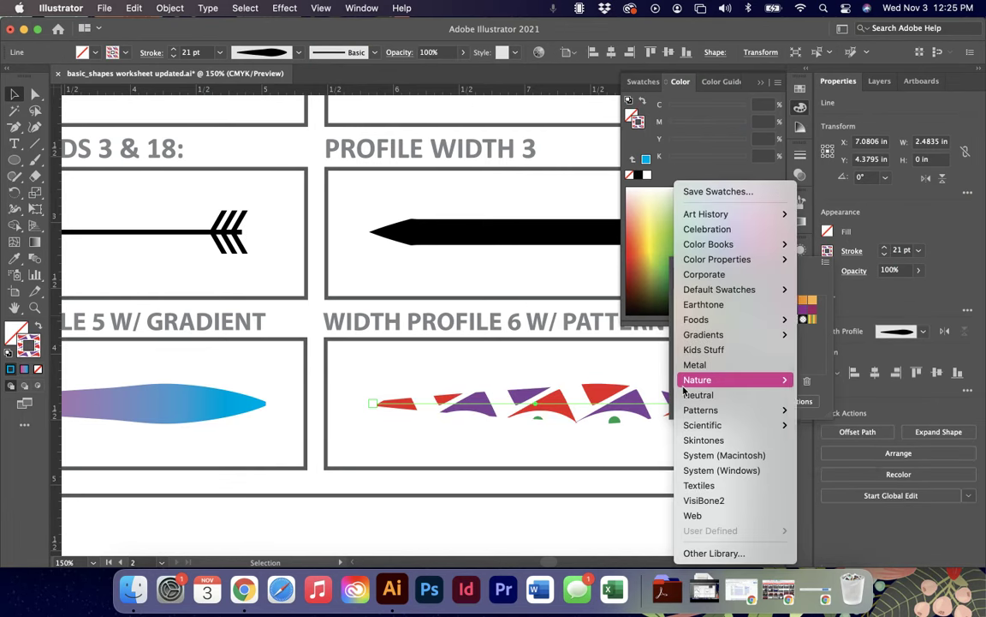
{"action": "left_click", "coordinate": [684, 389]}
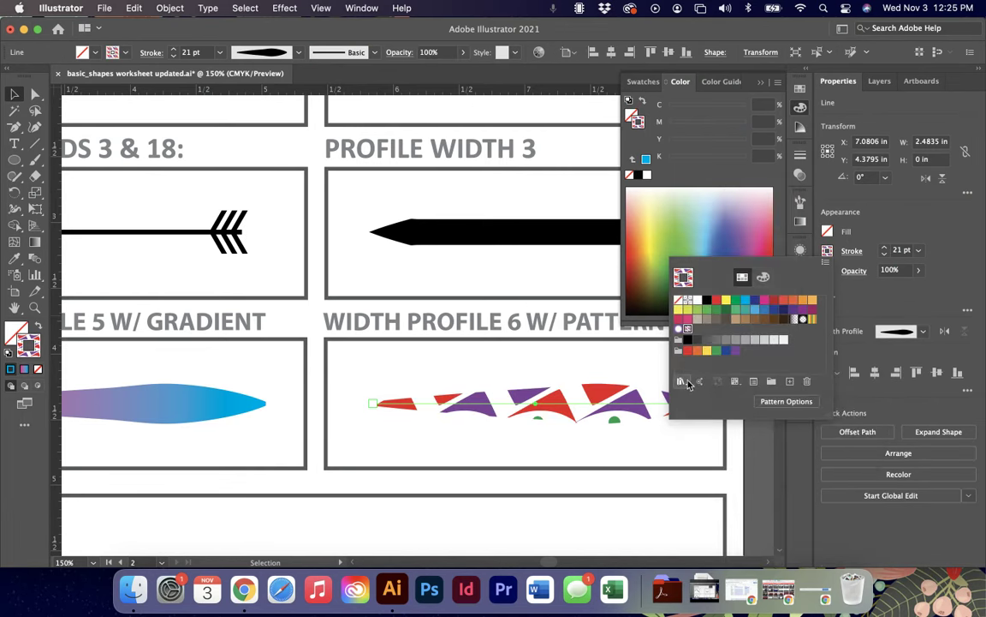
{"action": "left_click", "coordinate": [689, 385]}
{"action": "left_click", "coordinate": [690, 387]}
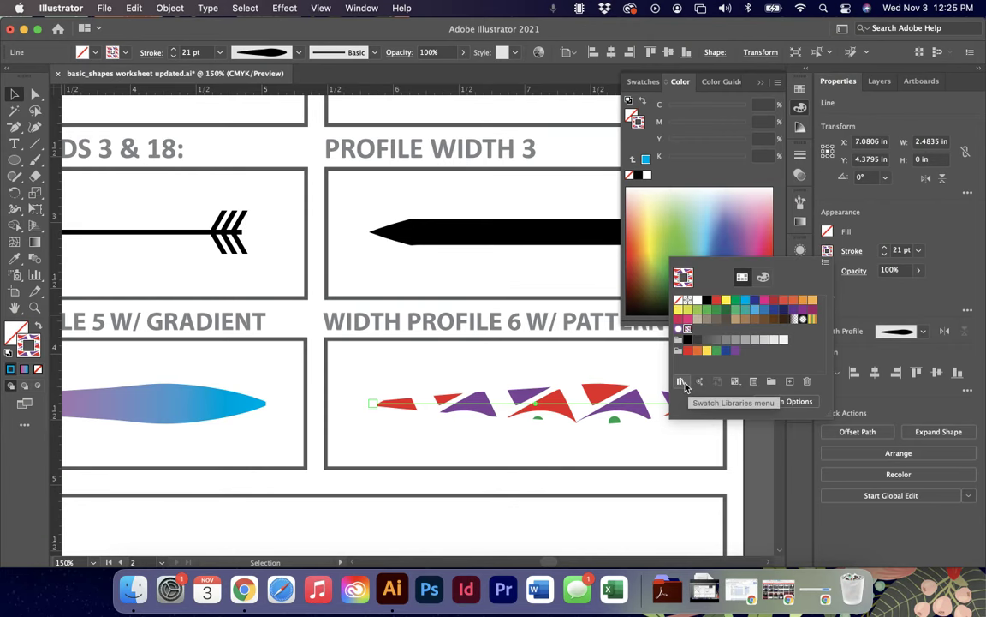
{"action": "left_click", "coordinate": [689, 385]}
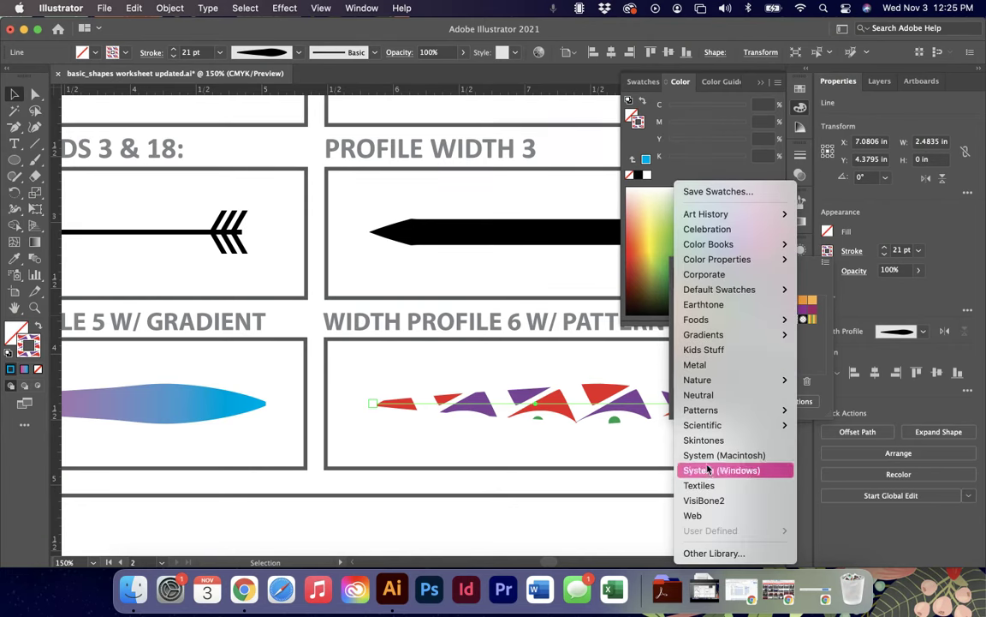
{"action": "mouse_move", "coordinate": [717, 409]}
{"action": "mouse_move", "coordinate": [839, 411]}
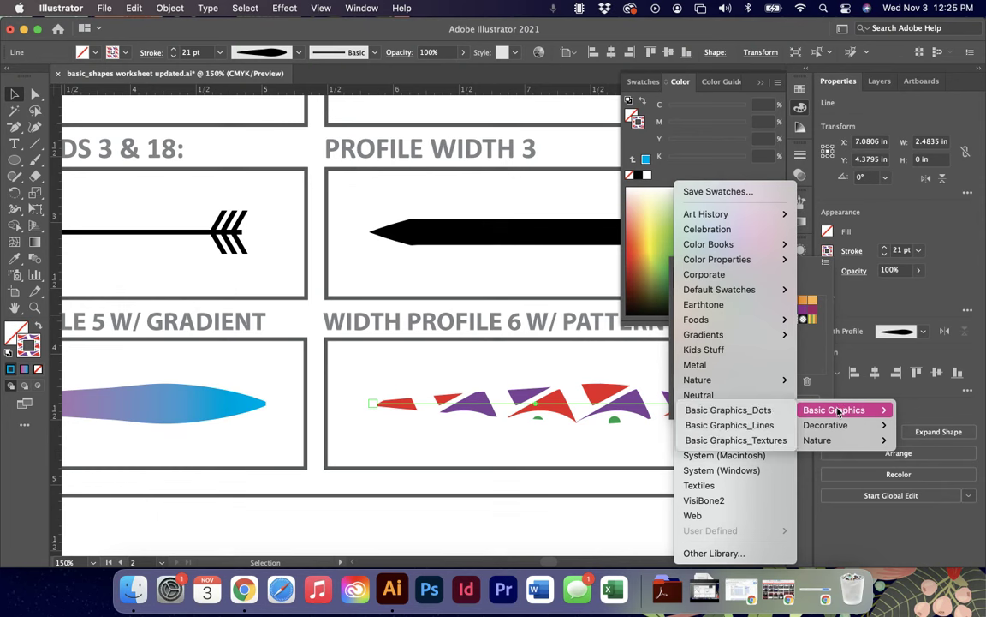
{"action": "left_click", "coordinate": [771, 439]}
Try the Capsules texture and a black dotted texture on the line's stroke, enlarging the swatch library to show more patterns.
{"action": "left_click_drag", "start_coordinate": [474, 265], "coordinate": [469, 253]}
{"action": "left_click", "coordinate": [461, 305]}
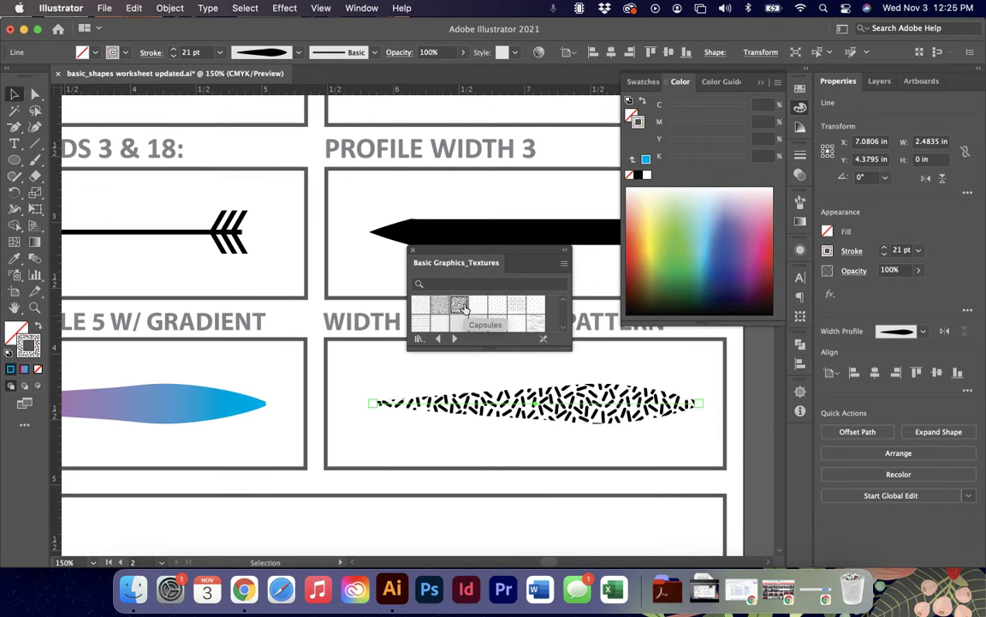
{"action": "left_click_drag", "start_coordinate": [569, 348], "coordinate": [578, 438]}
{"action": "left_click", "coordinate": [478, 362]}
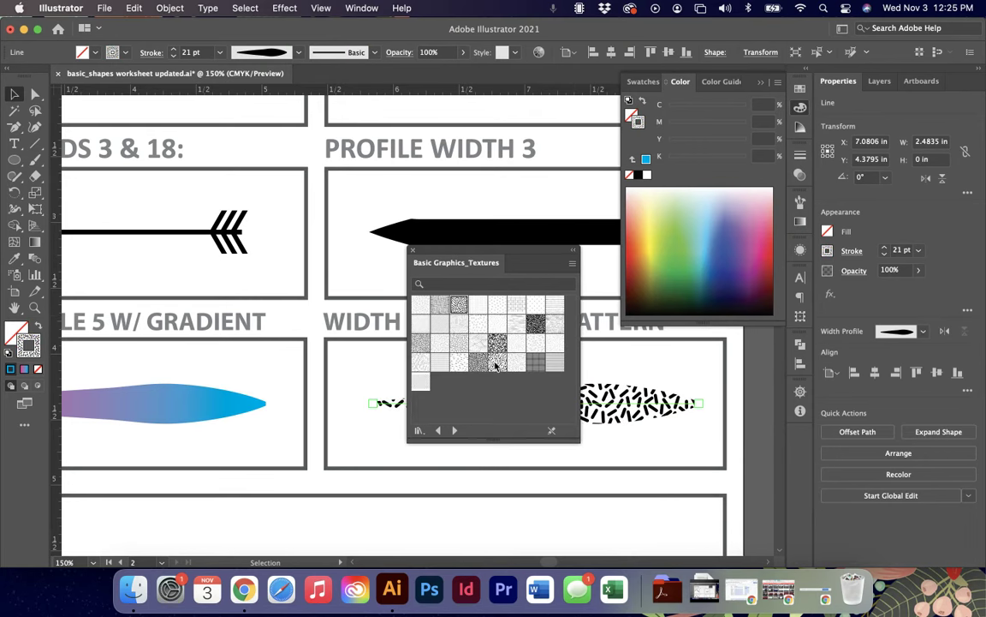
Try several Decorative Legacy patterns on the line's stroke, including Stars Hex Triangle Color, and settle on the blue chevron pattern.
{"action": "left_click_drag", "start_coordinate": [442, 255], "coordinate": [261, 167]}
{"action": "left_click", "coordinate": [273, 342]}
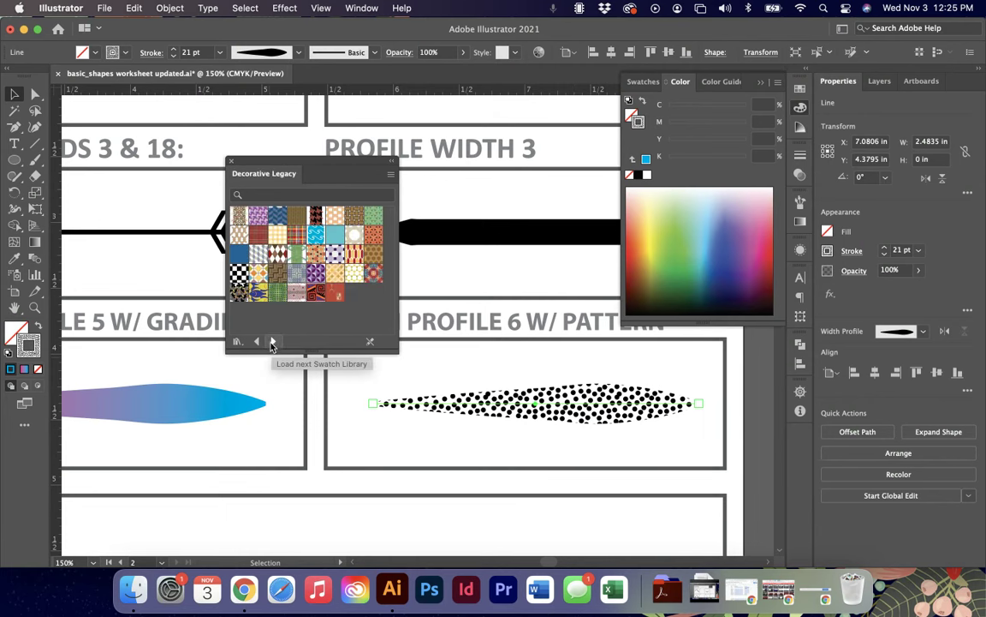
{"action": "left_click", "coordinate": [258, 293]}
{"action": "left_click", "coordinate": [316, 274]}
{"action": "left_click", "coordinate": [336, 253]}
{"action": "left_click", "coordinate": [340, 273]}
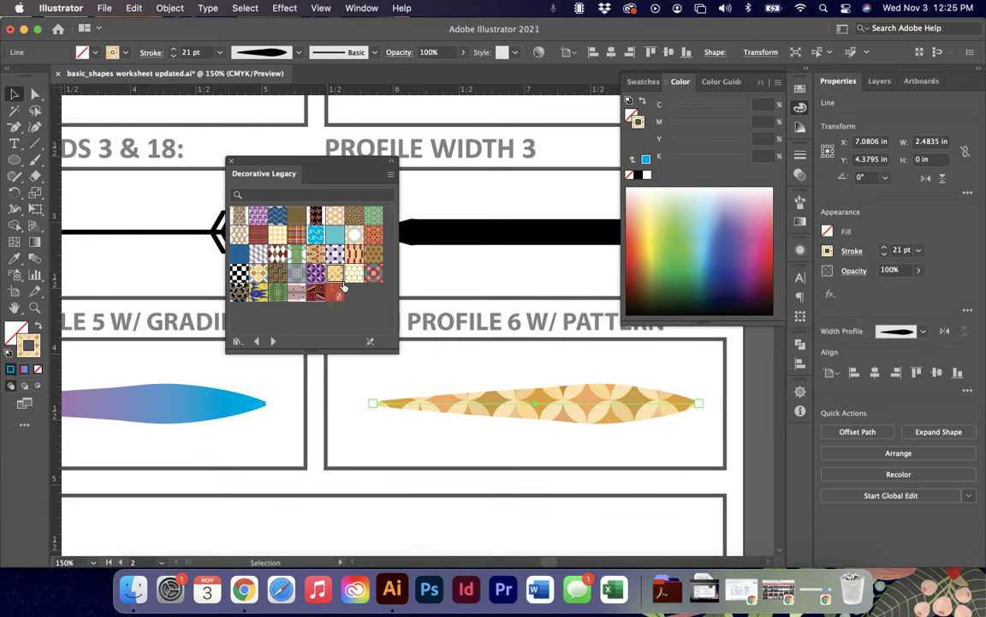
{"action": "left_click", "coordinate": [296, 214]}
{"action": "left_click", "coordinate": [373, 215]}
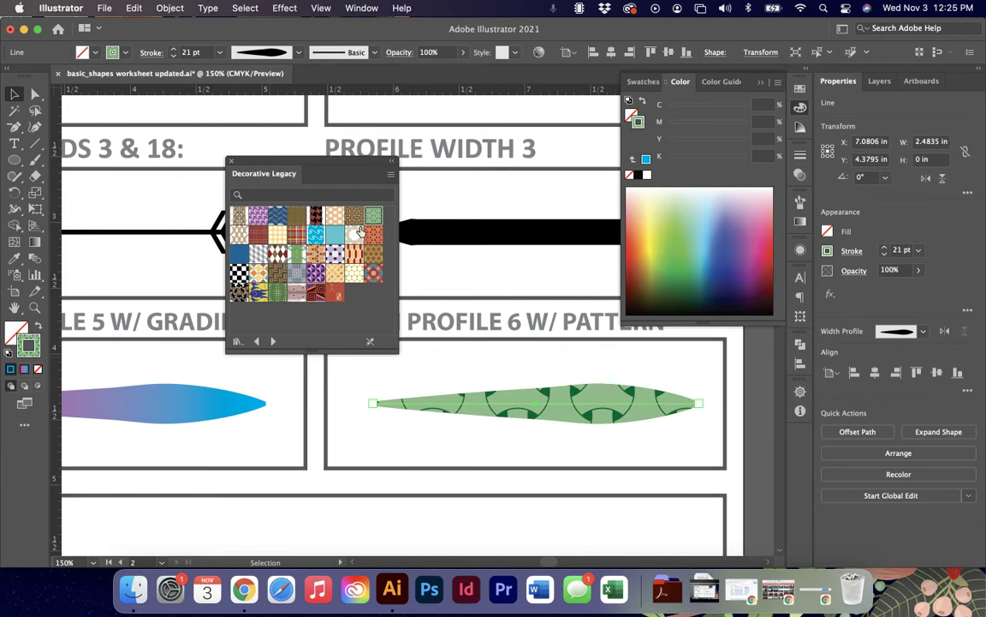
{"action": "left_click", "coordinate": [354, 254]}
{"action": "left_click", "coordinate": [355, 273]}
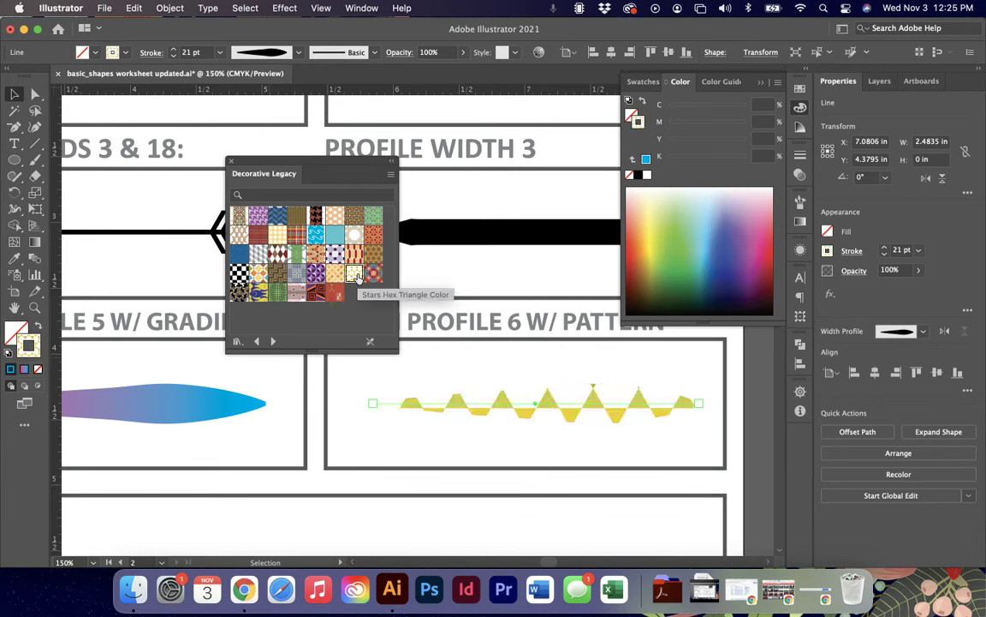
{"action": "left_click", "coordinate": [279, 215]}
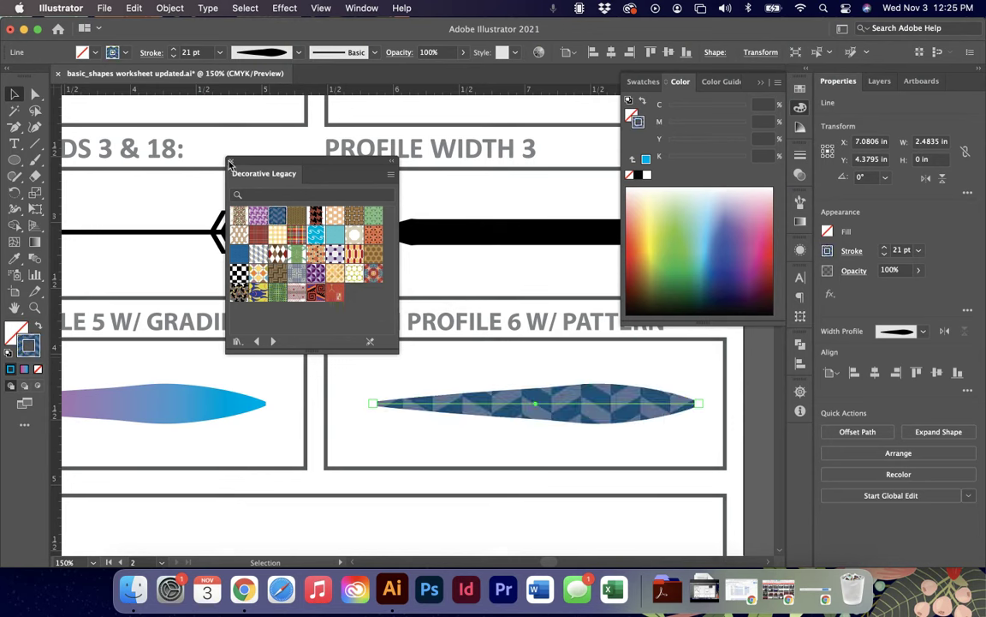
Browse the gradient swatch libraries, including Fruits and Vegetables, Fades and Earthtones, and close the library.
{"action": "left_click", "coordinate": [237, 341]}
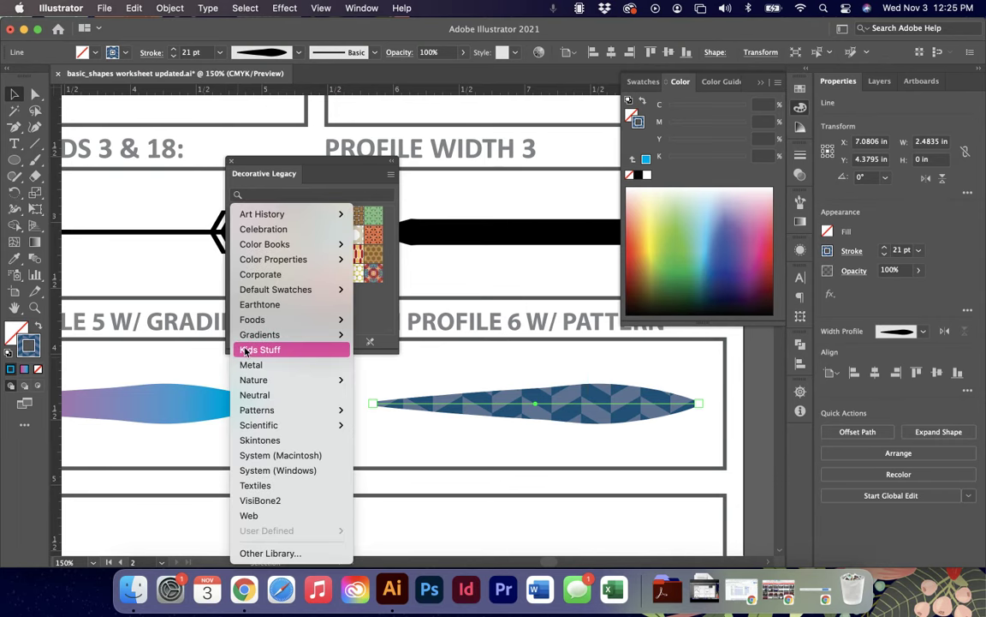
{"action": "mouse_move", "coordinate": [282, 334]}
{"action": "left_click", "coordinate": [396, 357]}
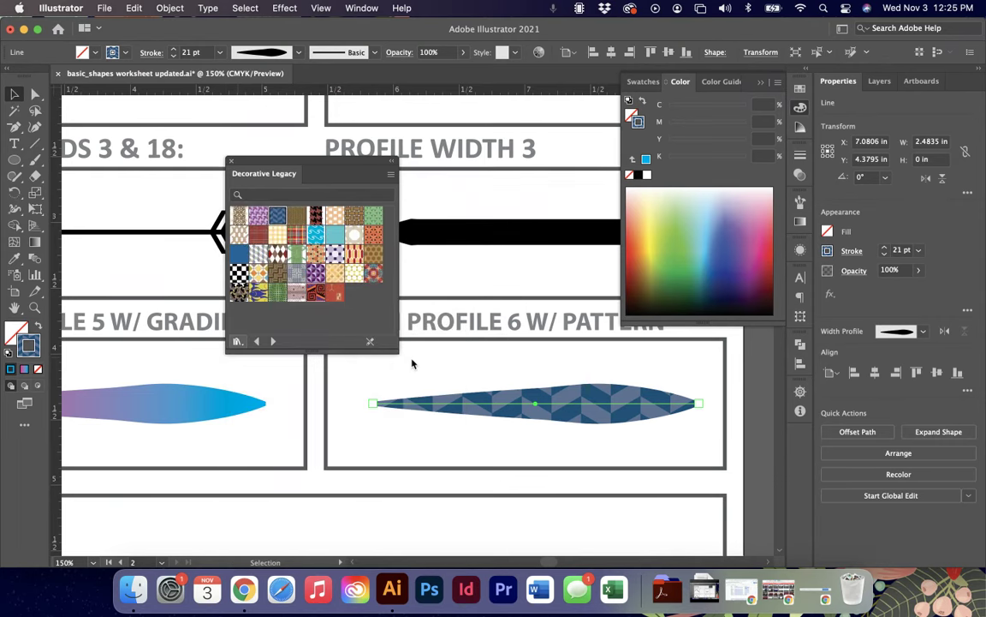
{"action": "left_click", "coordinate": [255, 342]}
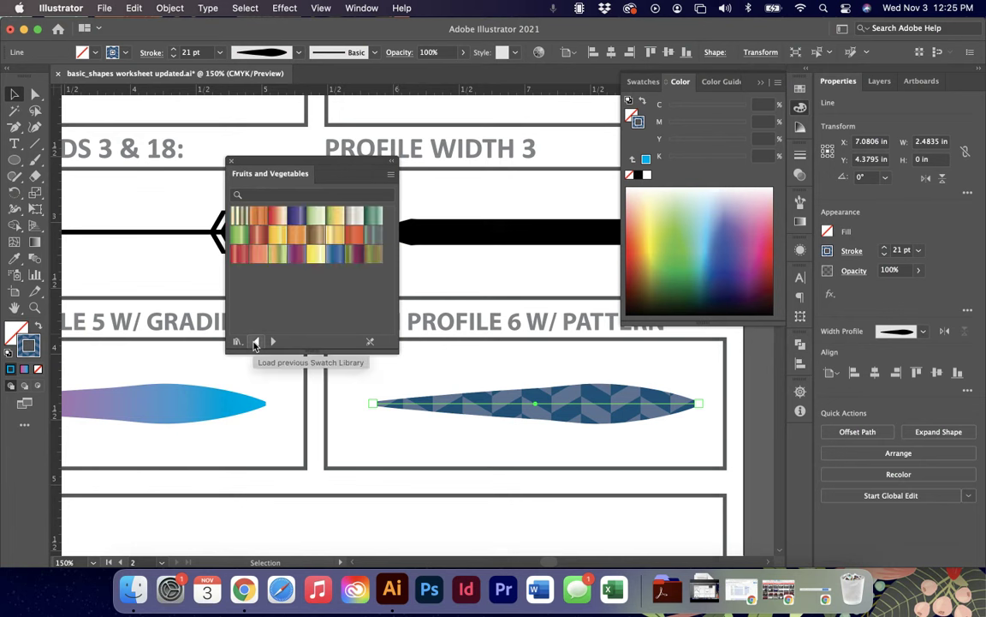
{"action": "left_click", "coordinate": [255, 342]}
{"action": "left_click", "coordinate": [255, 342]}
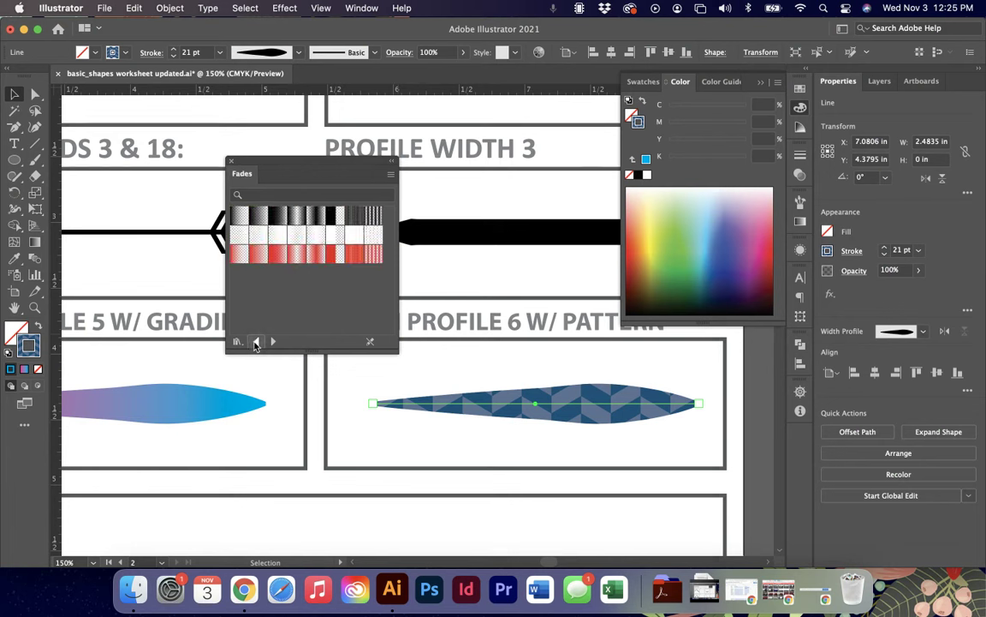
{"action": "left_click", "coordinate": [256, 342]}
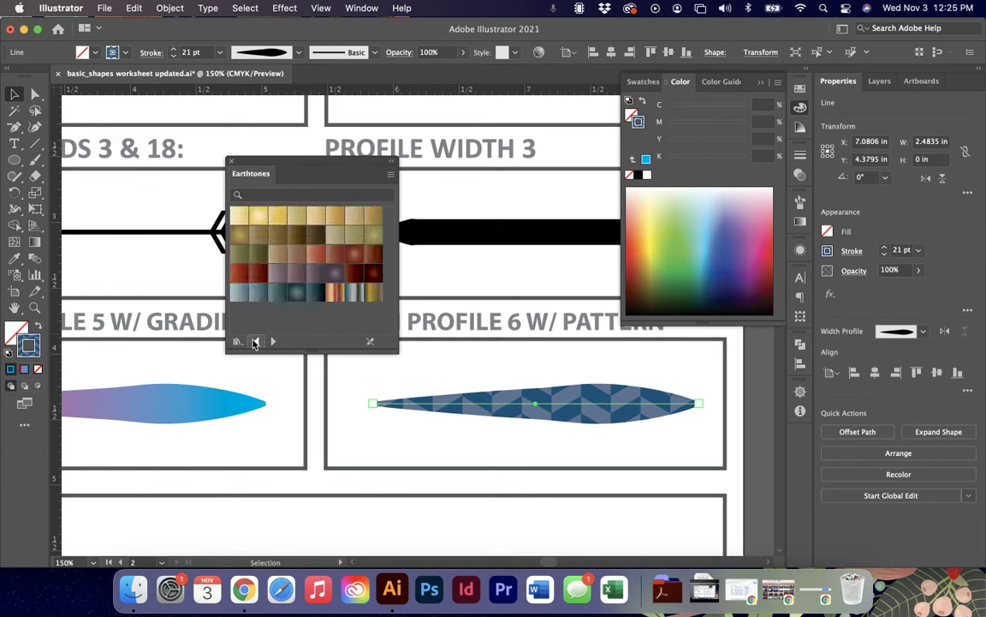
{"action": "left_click", "coordinate": [229, 162]}
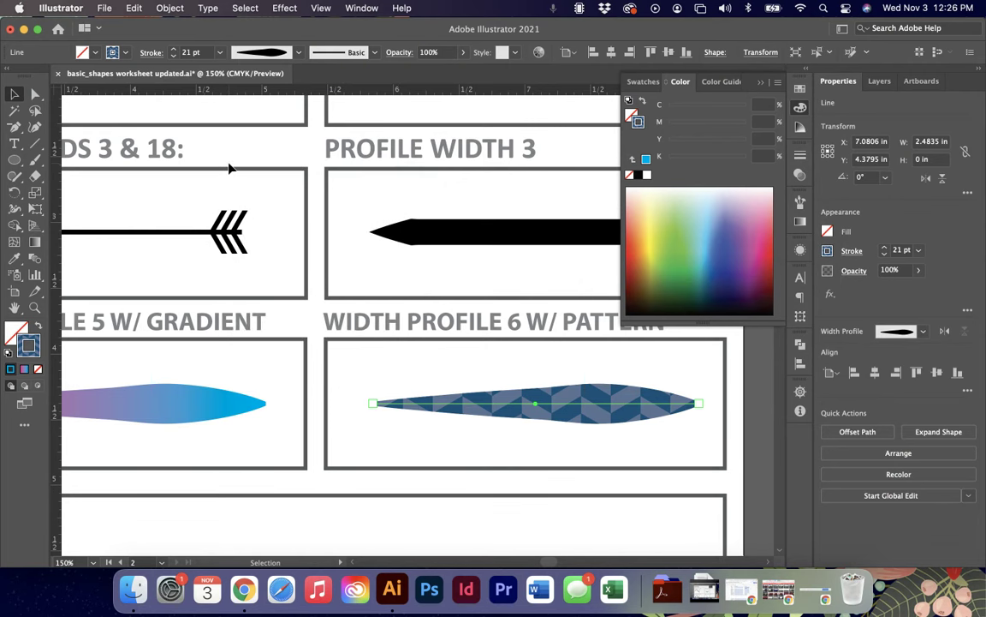
Put away the colour controls and deselect the patterned line to review the worksheet down to the COMBINE instructions.
{"action": "left_click", "coordinate": [762, 82]}
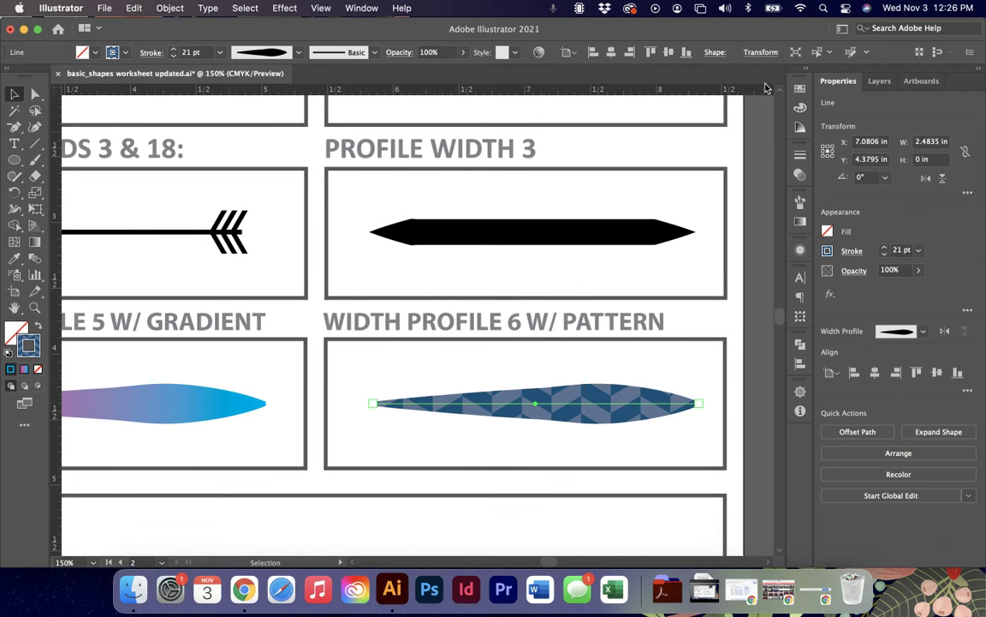
{"action": "left_click", "coordinate": [368, 267]}
{"action": "key", "text": "super+minus"}
{"action": "key", "text": "super+minus"}
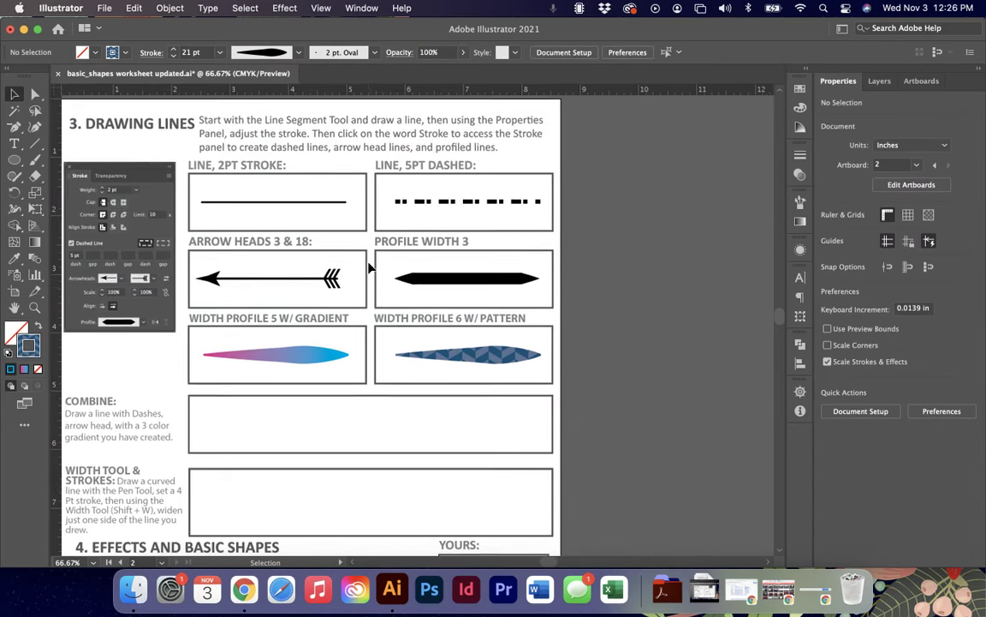
{"action": "scroll", "coordinate": [369, 268], "scroll_direction": "left", "scroll_amount": 3}
{"action": "scroll", "coordinate": [369, 268], "scroll_direction": "down", "scroll_amount": 2}
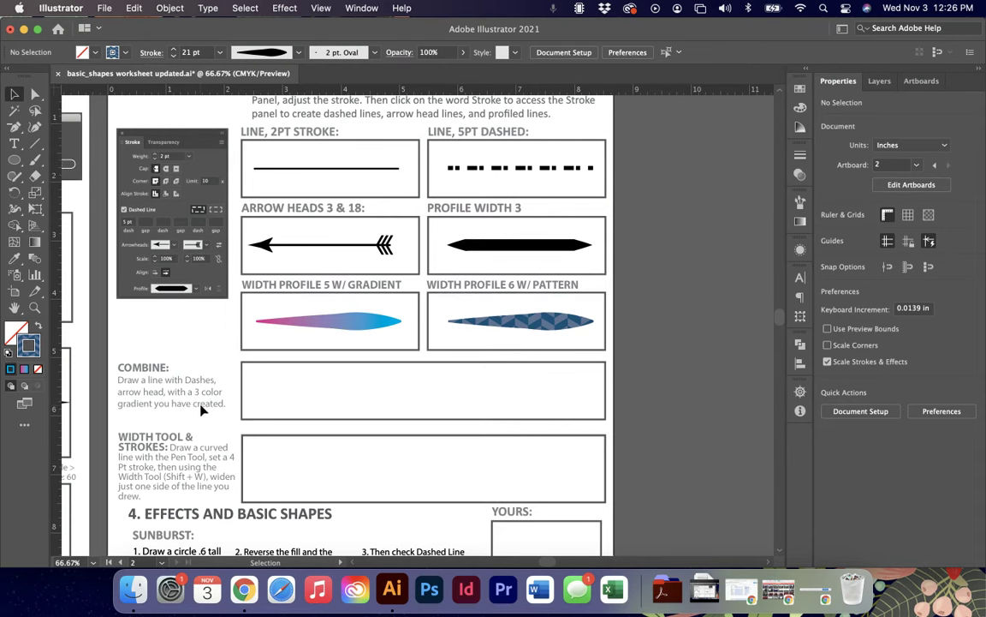
Add a red third colour stop at about 56% to the magenta-to-blue linear stroke gradient, with nothing selected.
{"action": "left_click", "coordinate": [800, 222]}
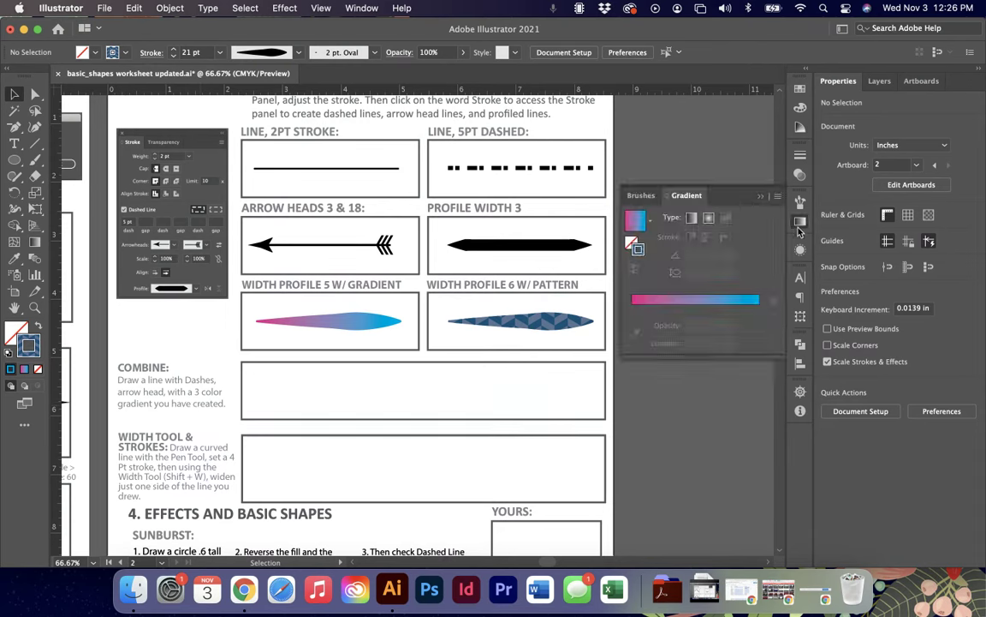
{"action": "left_click", "coordinate": [692, 222]}
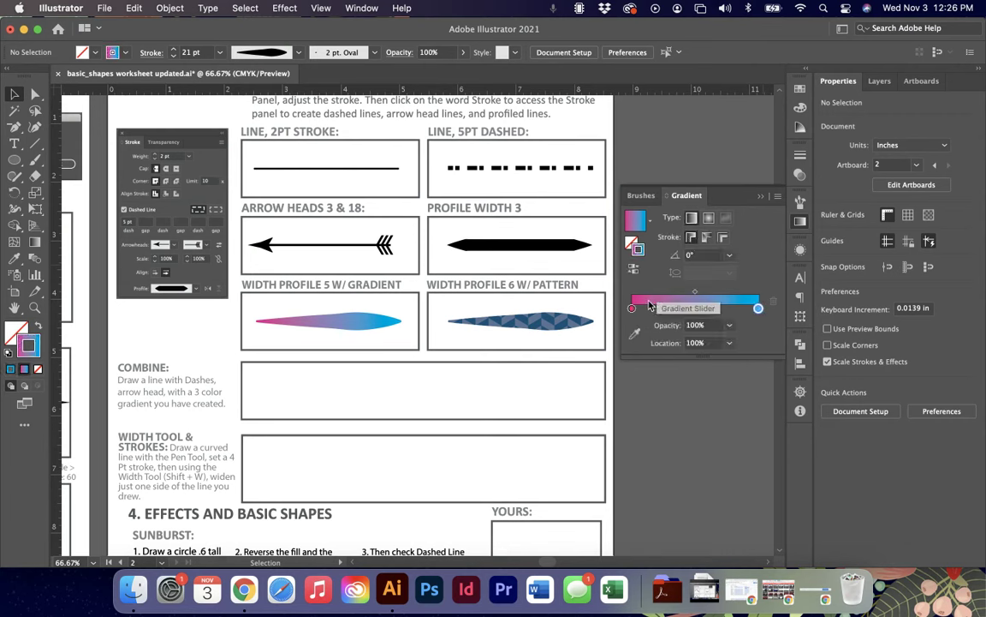
{"action": "left_click", "coordinate": [726, 308]}
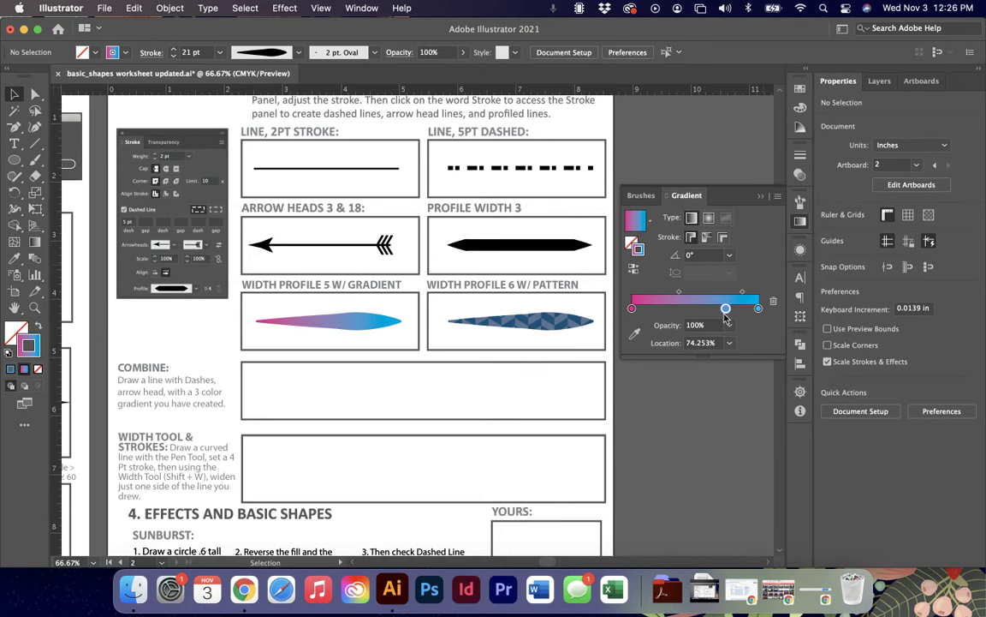
{"action": "left_click_drag", "start_coordinate": [725, 309], "coordinate": [703, 314]}
{"action": "double_click", "coordinate": [702, 309]}
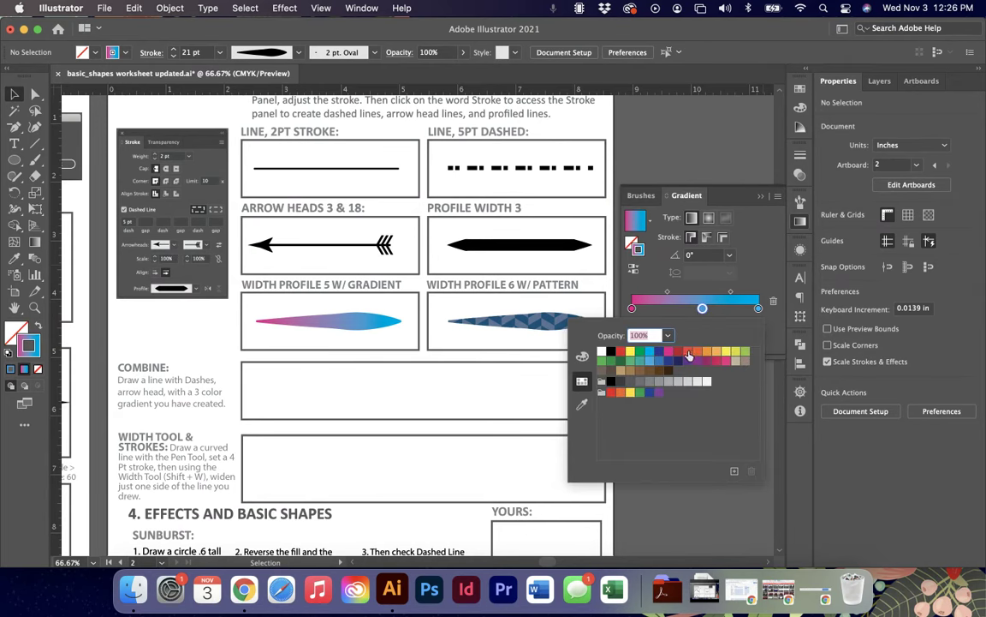
{"action": "left_click", "coordinate": [690, 353]}
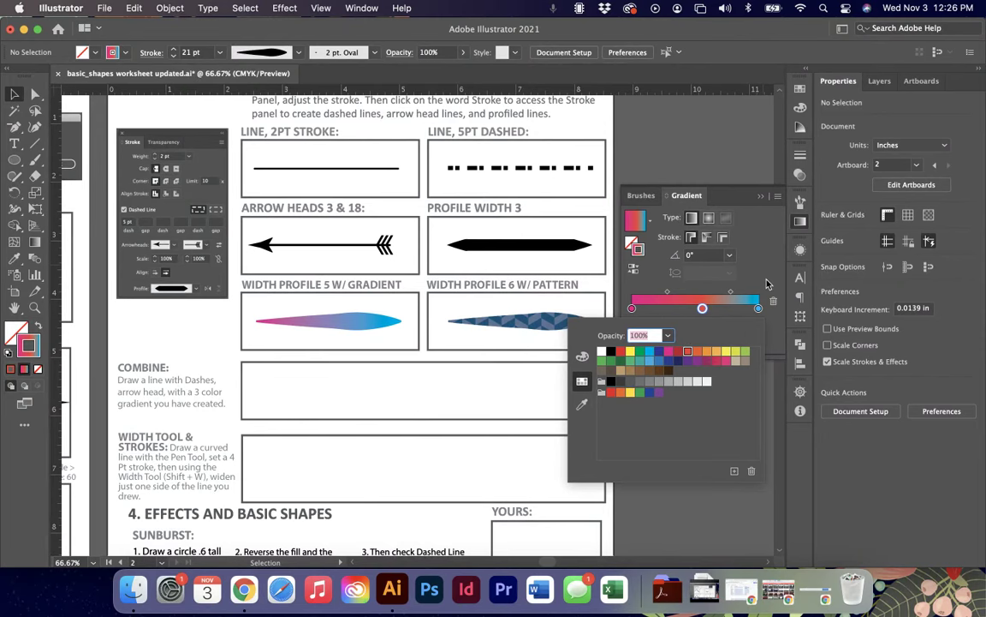
{"action": "left_click", "coordinate": [756, 308]}
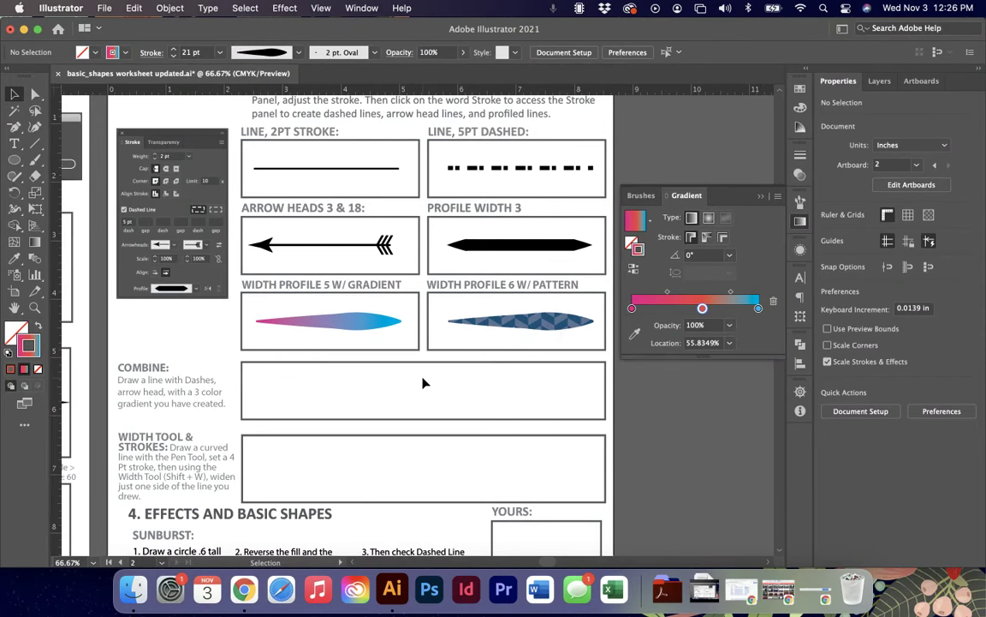
{"action": "scroll", "coordinate": [423, 383], "scroll_direction": "down", "scroll_amount": 3}
{"action": "left_click", "coordinate": [760, 196]}
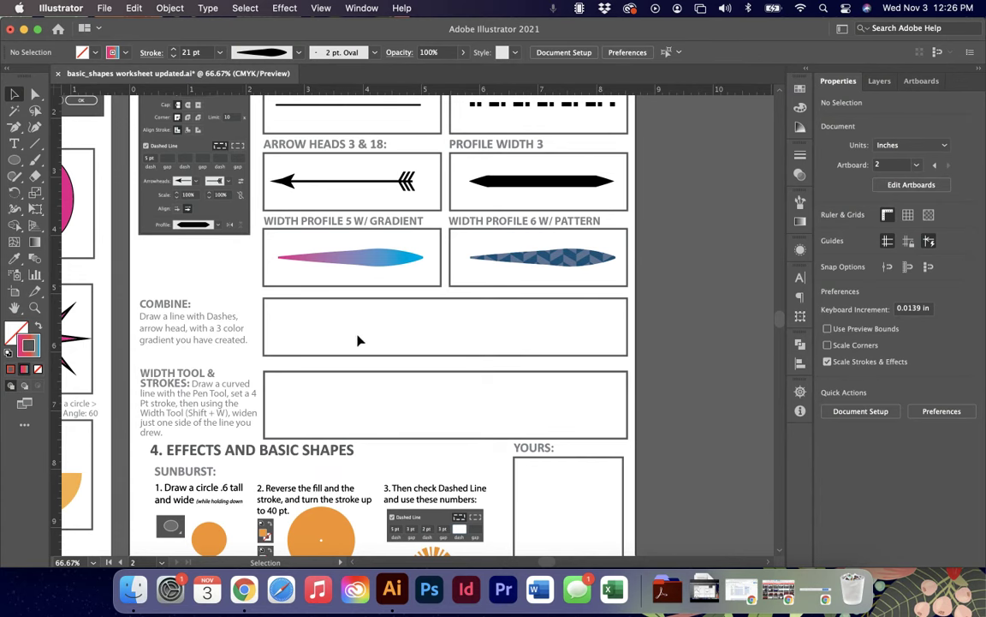
Draw a wavy open curve about 5.05 in wide with the Curvature tool inside the WIDTH TOOL & STROKES box.
{"action": "key", "text": "super+equal"}
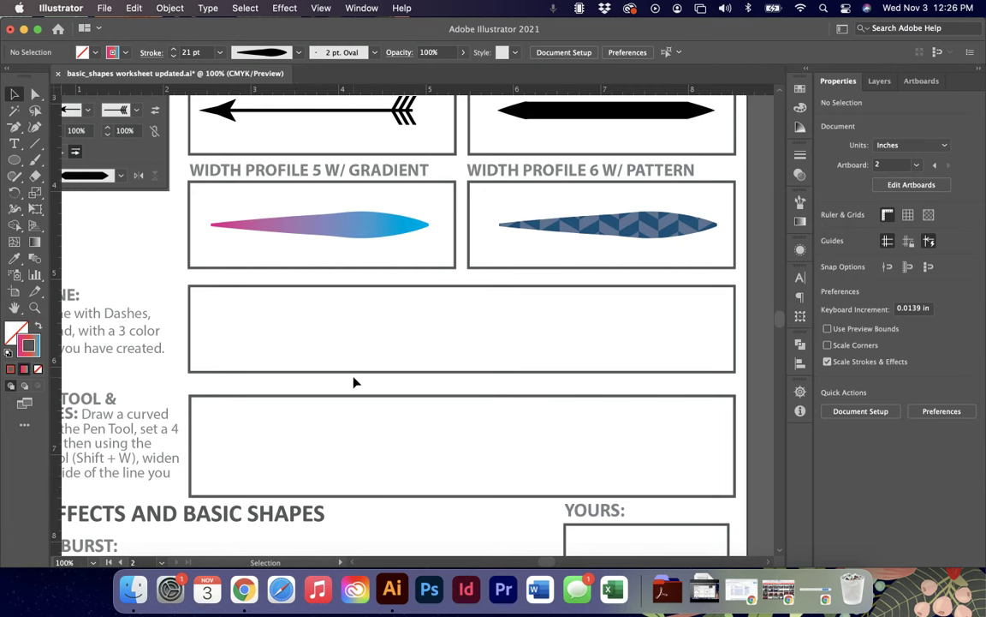
{"action": "scroll", "coordinate": [355, 382], "scroll_direction": "down", "scroll_amount": 3}
{"action": "scroll", "coordinate": [355, 382], "scroll_direction": "left", "scroll_amount": 4}
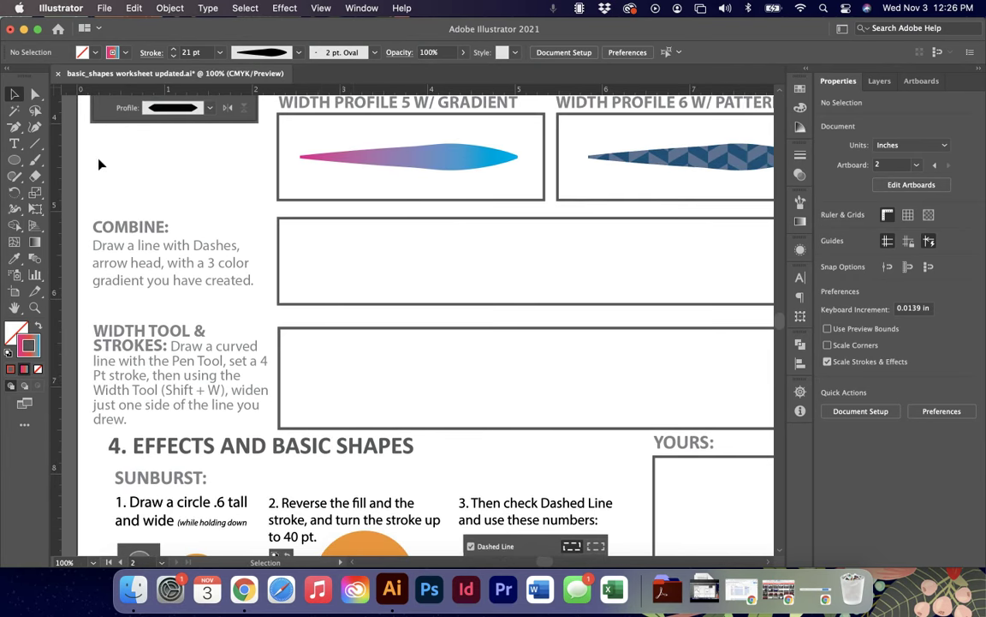
{"action": "left_click", "coordinate": [35, 126]}
{"action": "left_click", "coordinate": [341, 388]}
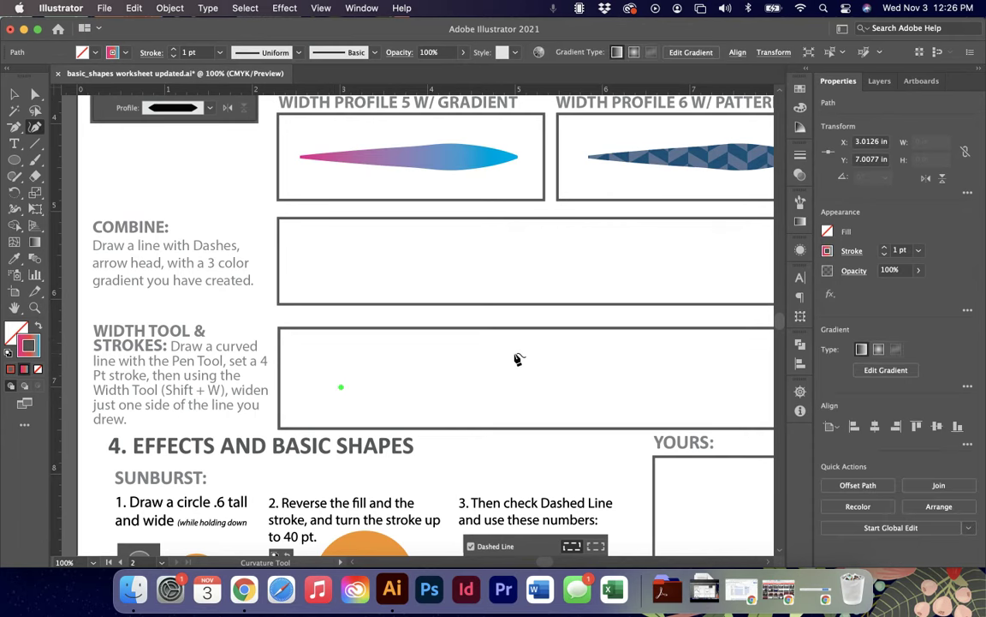
{"action": "left_click", "coordinate": [526, 360]}
{"action": "left_click", "coordinate": [562, 385]}
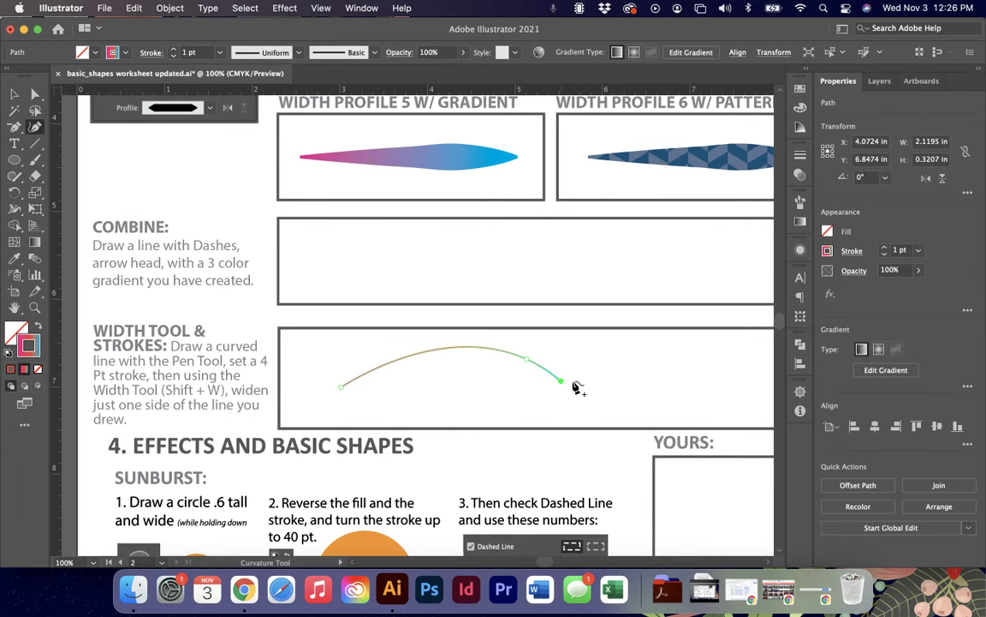
{"action": "left_click", "coordinate": [716, 386]}
{"action": "scroll", "coordinate": [715, 388], "scroll_direction": "right", "scroll_amount": 3}
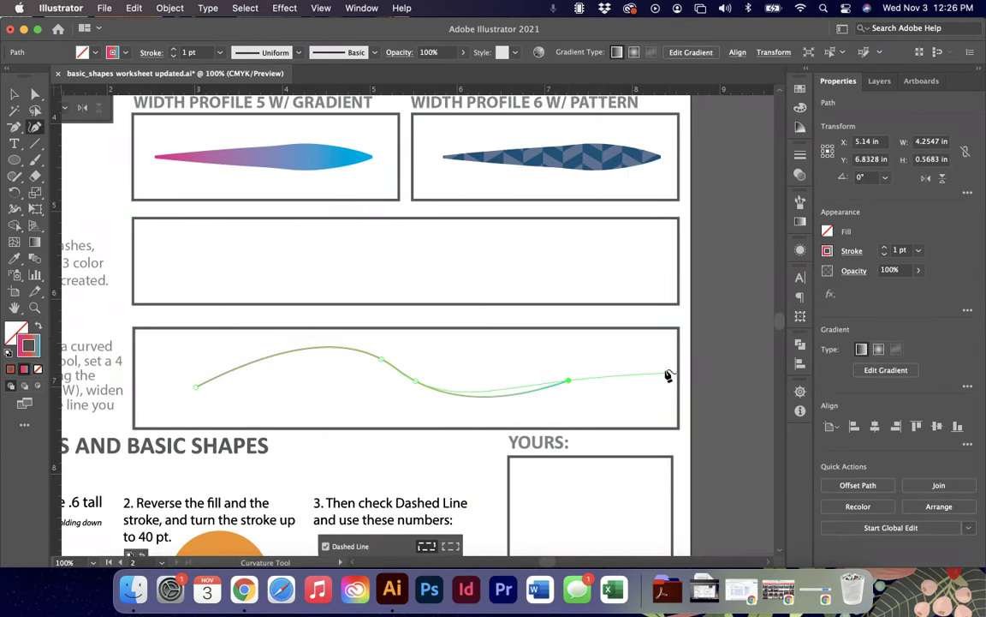
{"action": "left_click", "coordinate": [639, 352]}
{"action": "left_click", "coordinate": [14, 94]}
Set the wavy curve's stroke weight to 4 pt.
{"action": "scroll", "coordinate": [348, 368], "scroll_direction": "left", "scroll_amount": 3}
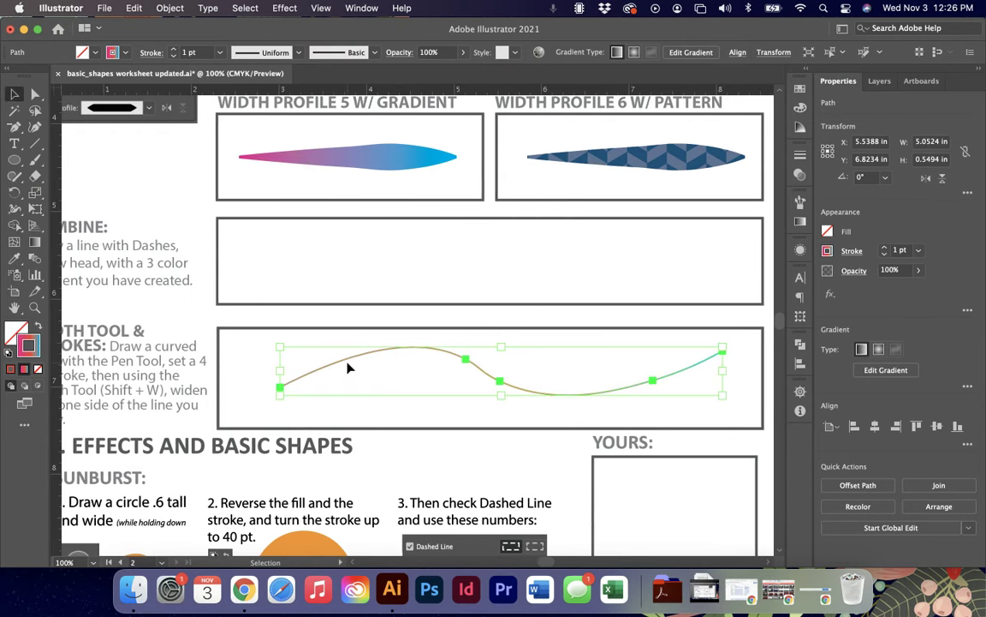
{"action": "left_click", "coordinate": [884, 247]}
{"action": "left_click", "coordinate": [885, 248]}
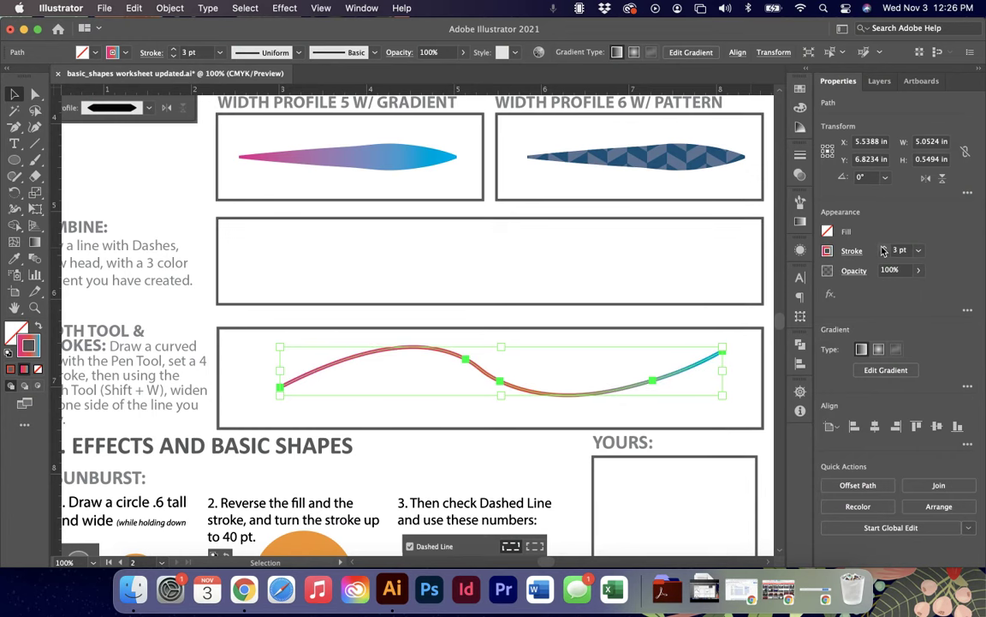
{"action": "left_click", "coordinate": [884, 248]}
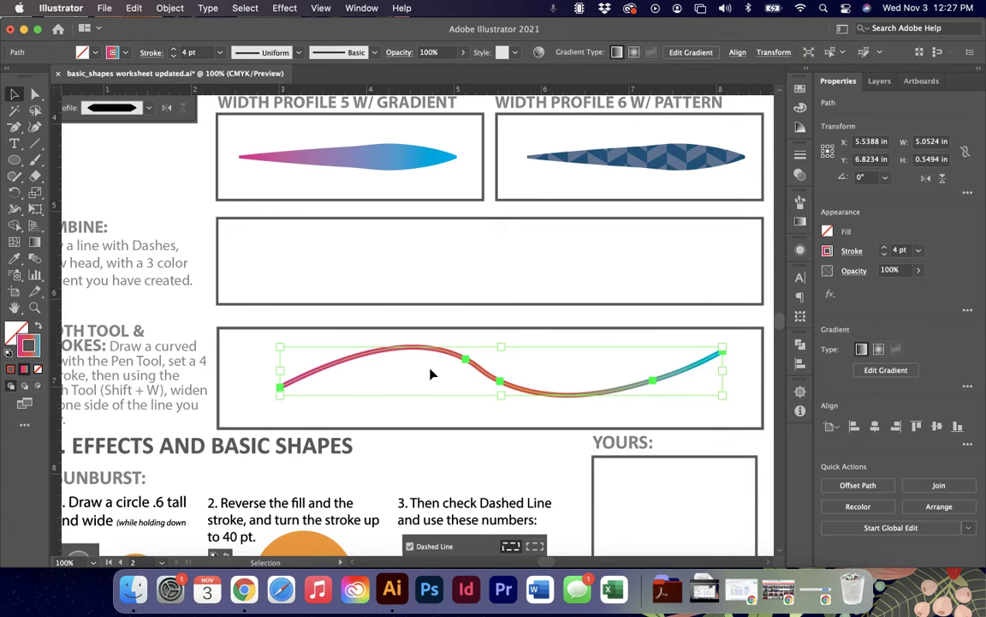
Vary the curve's thickness with the Width tool, swelling the middle and right end and pinching it between them and near the left end.
{"action": "scroll", "coordinate": [397, 357], "scroll_direction": "left", "scroll_amount": 2}
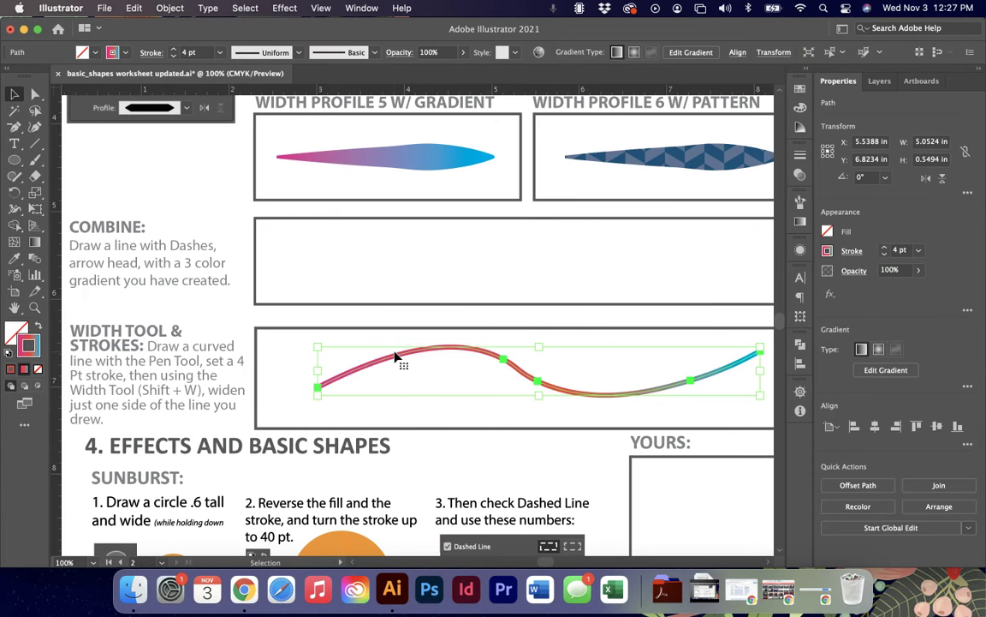
{"action": "left_click", "coordinate": [14, 213]}
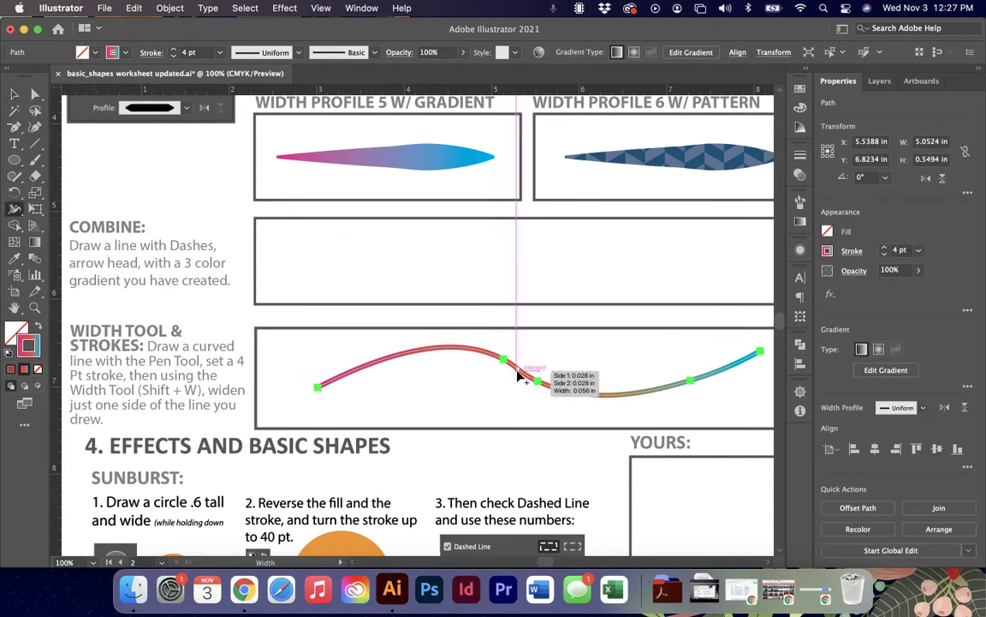
{"action": "left_click_drag", "start_coordinate": [518, 375], "coordinate": [514, 391]}
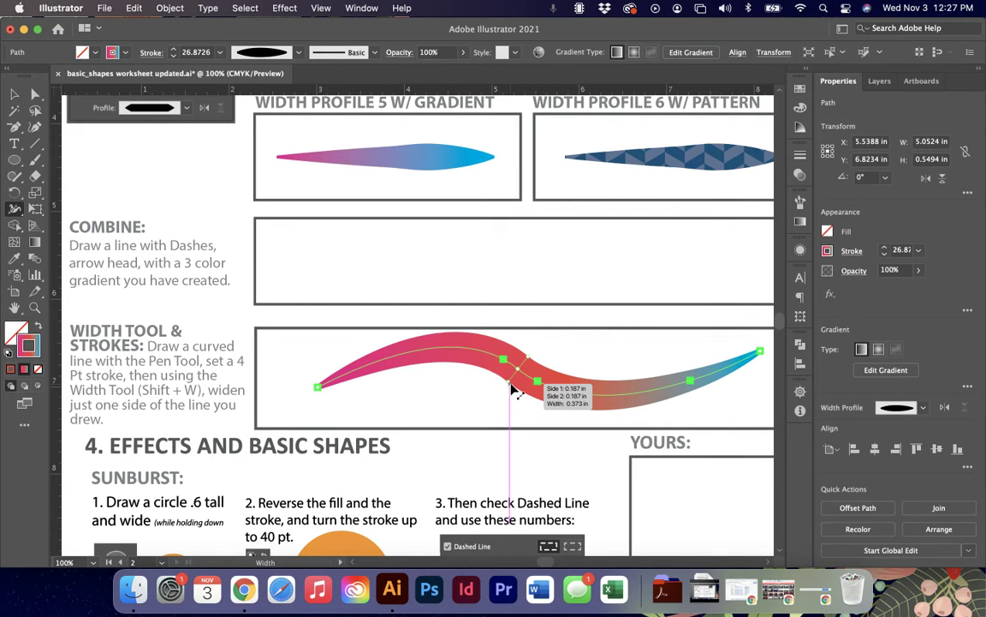
{"action": "key", "text": "super+z"}
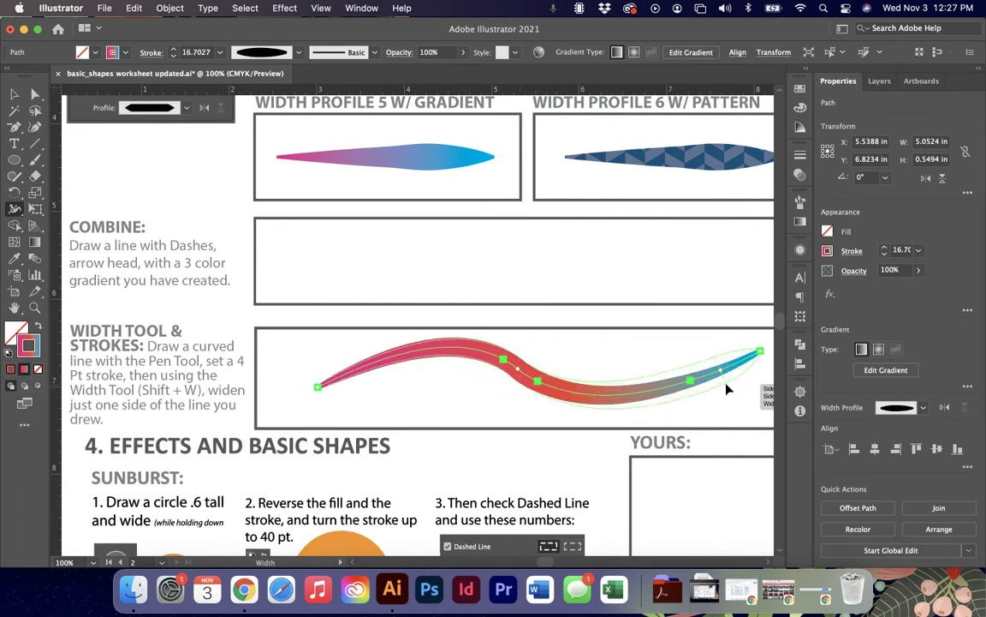
{"action": "mouse_move", "coordinate": [659, 386]}
{"action": "left_mouse_down"}
{"action": "mouse_move", "coordinate": [628, 401]}
{"action": "mouse_move", "coordinate": [613, 395]}
{"action": "left_mouse_up"}
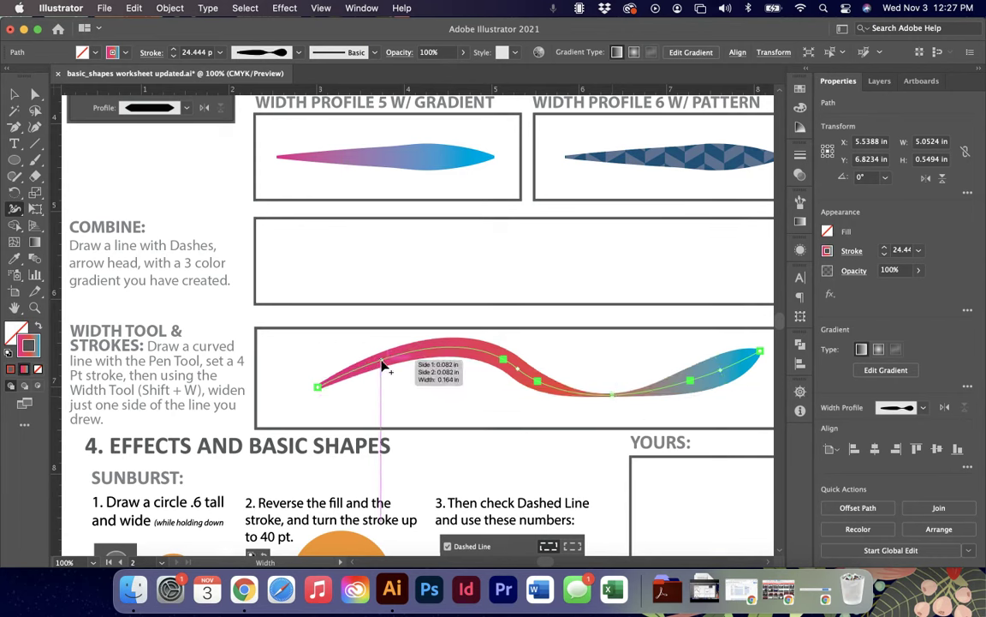
{"action": "left_click_drag", "start_coordinate": [383, 368], "coordinate": [383, 368]}
{"action": "key", "text": "v"}
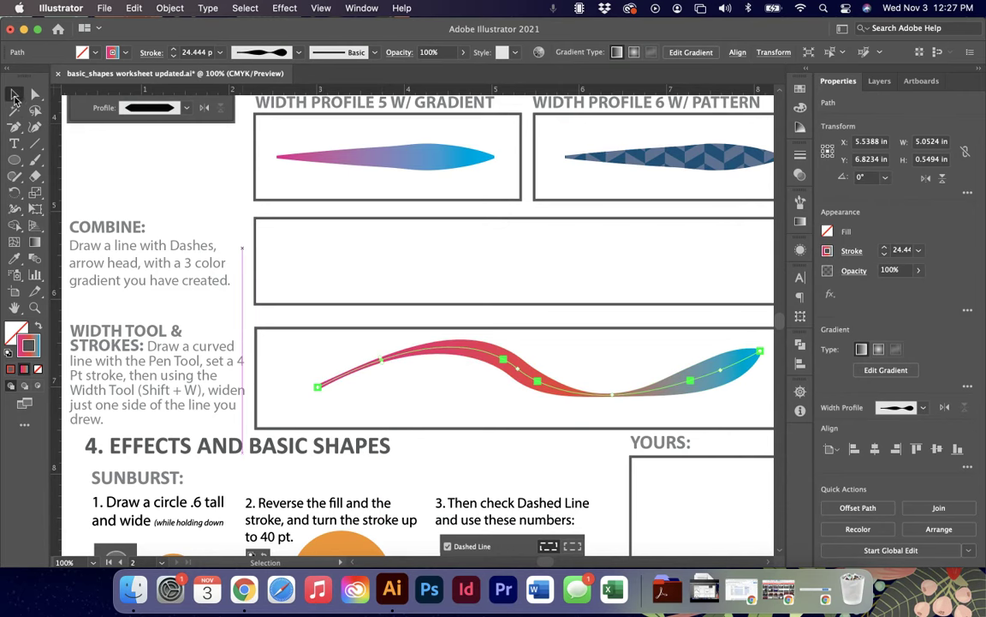
{"action": "left_click", "coordinate": [567, 411]}
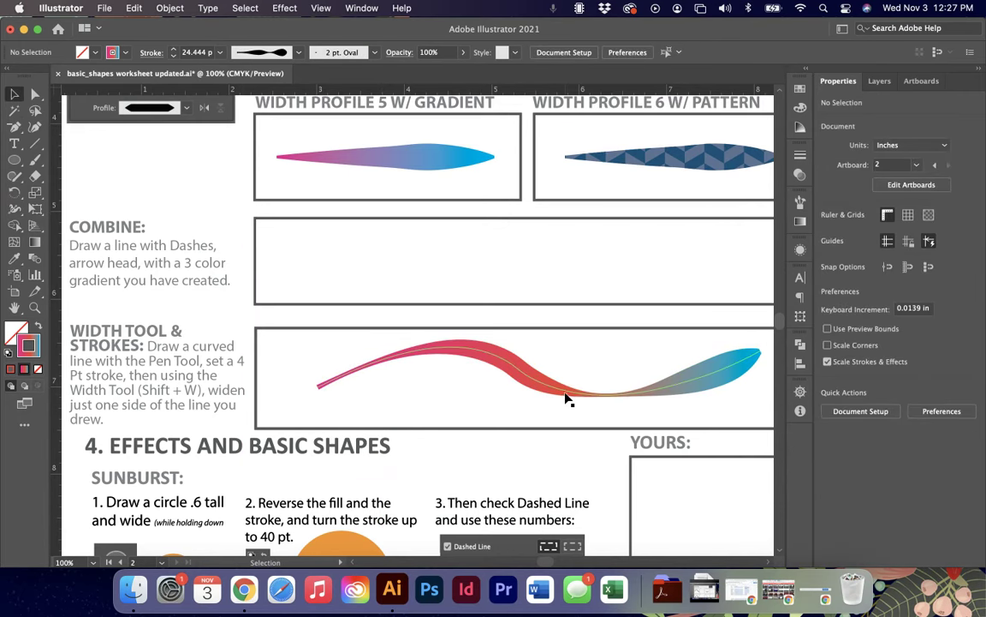
Move the curve's right end anchor to about X 8.21 in, Y 6.55 in and deselect the curve.
{"action": "left_click", "coordinate": [672, 391]}
{"action": "scroll", "coordinate": [685, 396], "scroll_direction": "right", "scroll_amount": 3}
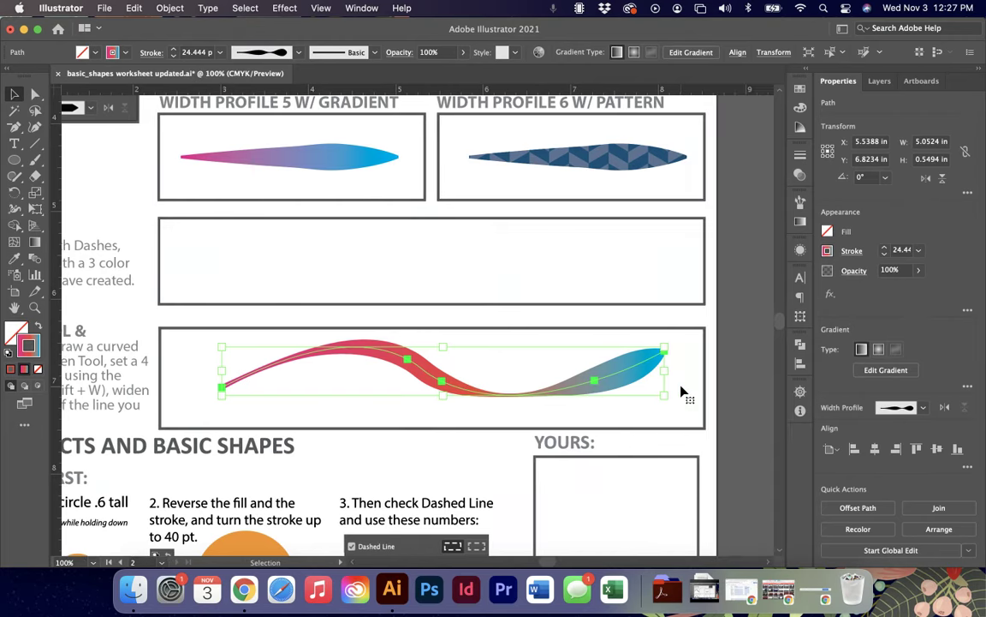
{"action": "key", "text": "a"}
{"action": "mouse_move", "coordinate": [665, 358]}
{"action": "left_mouse_down"}
{"action": "mouse_move", "coordinate": [687, 366]}
{"action": "mouse_move", "coordinate": [689, 396]}
{"action": "mouse_move", "coordinate": [639, 331]}
{"action": "mouse_move", "coordinate": [677, 357]}
{"action": "mouse_move", "coordinate": [677, 347]}
{"action": "left_mouse_up"}
{"action": "left_click", "coordinate": [14, 93]}
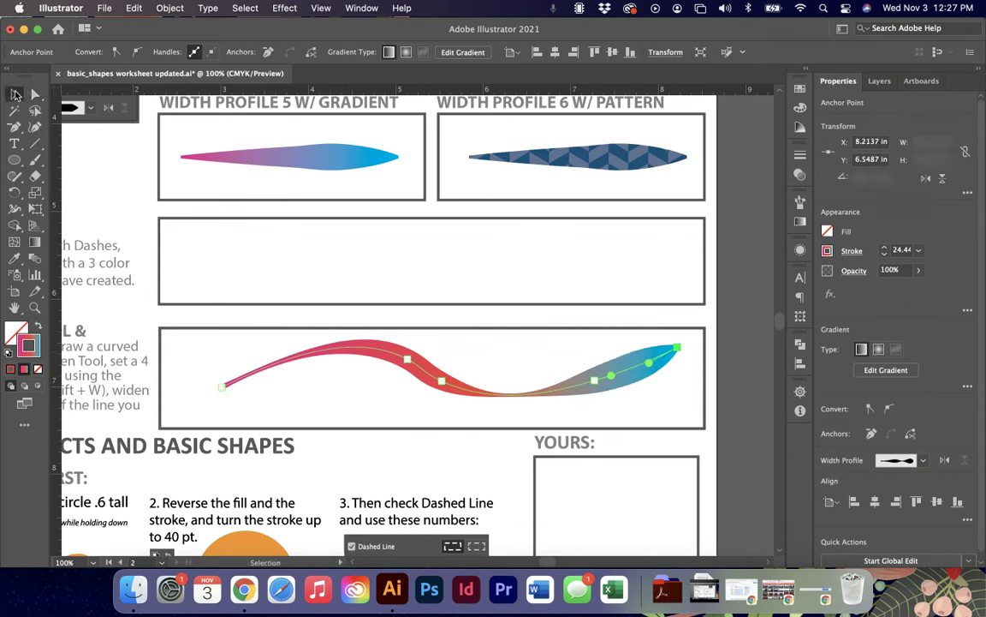
{"action": "left_click", "coordinate": [286, 396]}
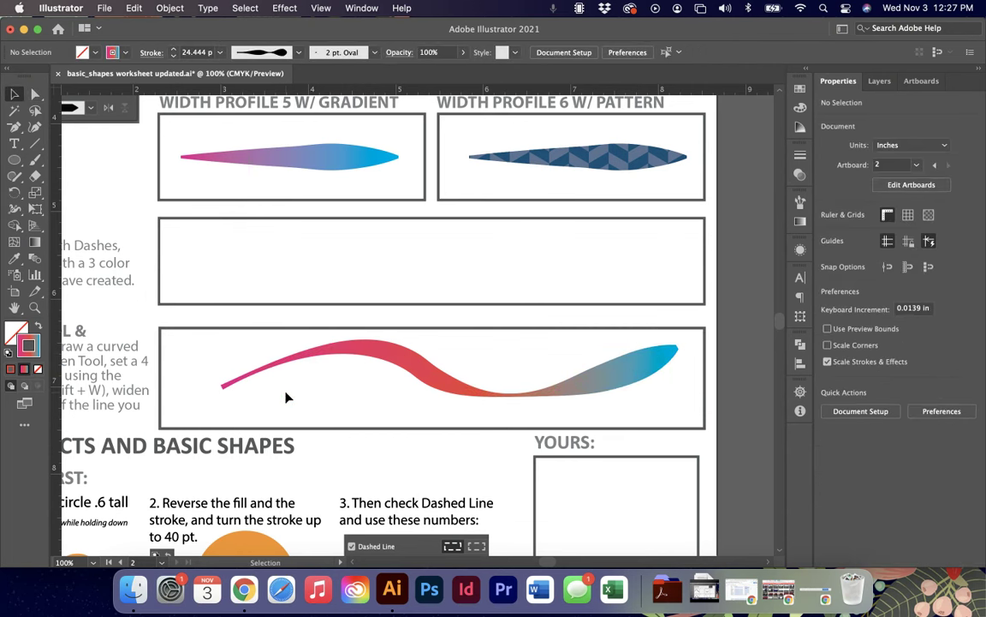
Draw a circle about 2.26 in across beside the artboard and try widening its lower edge into a crescent with the Width tool.
{"action": "scroll", "coordinate": [286, 396], "scroll_direction": "right", "scroll_amount": 5}
{"action": "key", "text": "l"}
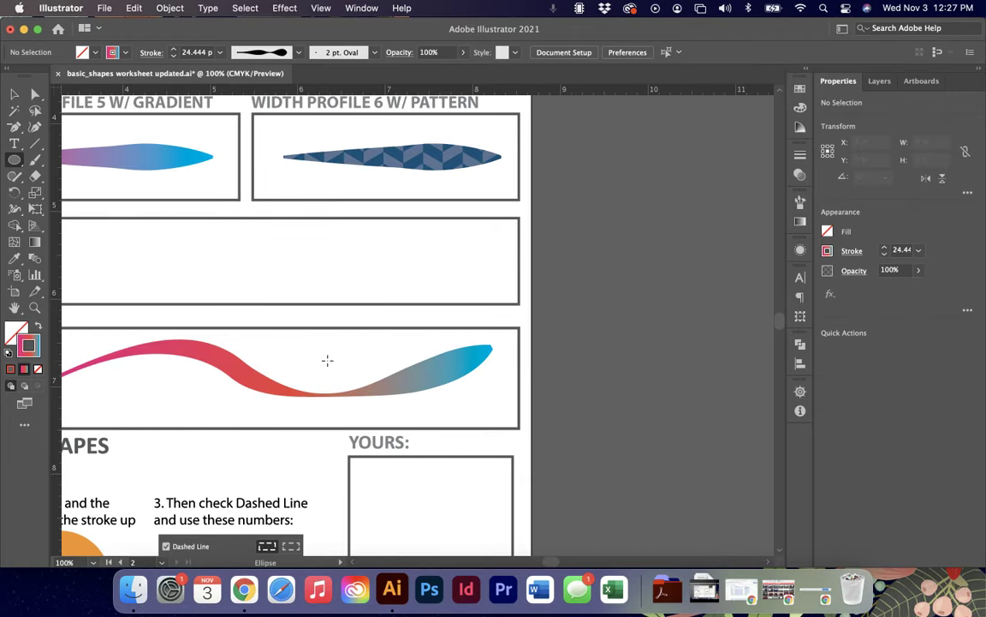
{"action": "mouse_move", "coordinate": [552, 257]}
{"action": "left_mouse_down"}
{"action": "mouse_move", "coordinate": [690, 462]}
{"action": "mouse_move", "coordinate": [654, 452]}
{"action": "mouse_move", "coordinate": [656, 431]}
{"action": "mouse_move", "coordinate": [653, 503]}
{"action": "mouse_move", "coordinate": [674, 424]}
{"action": "left_mouse_up"}
{"action": "key", "text": "shift+w"}
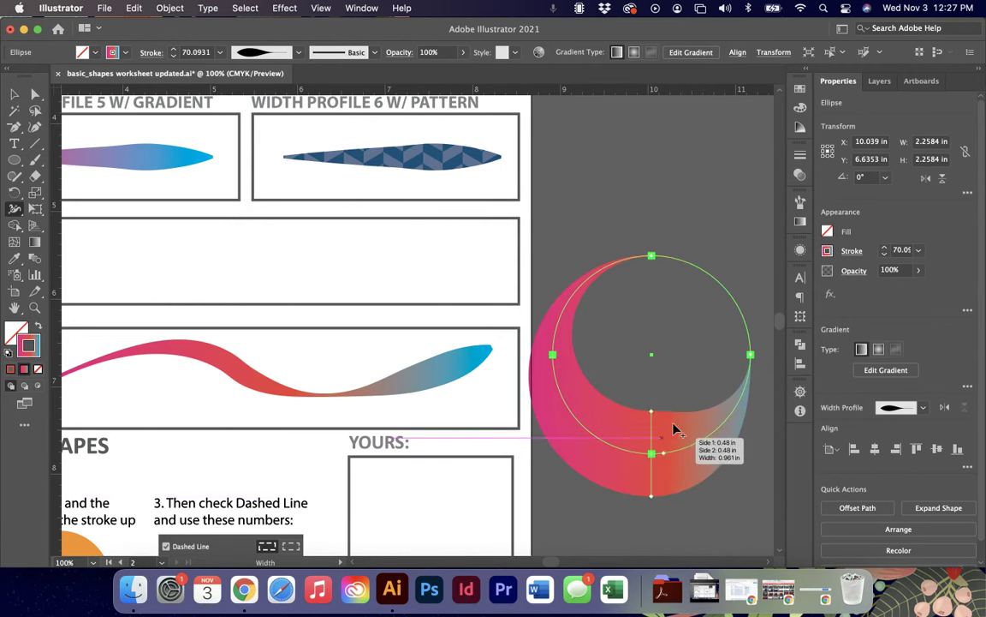
{"action": "key", "text": "super+z"}
{"action": "left_click_drag", "start_coordinate": [590, 432], "coordinate": [635, 398]}
{"action": "key", "text": "v"}
{"action": "key", "text": "super+z"}
{"action": "key", "text": "shift+w"}
{"action": "left_click_drag", "start_coordinate": [652, 453], "coordinate": [651, 481]}
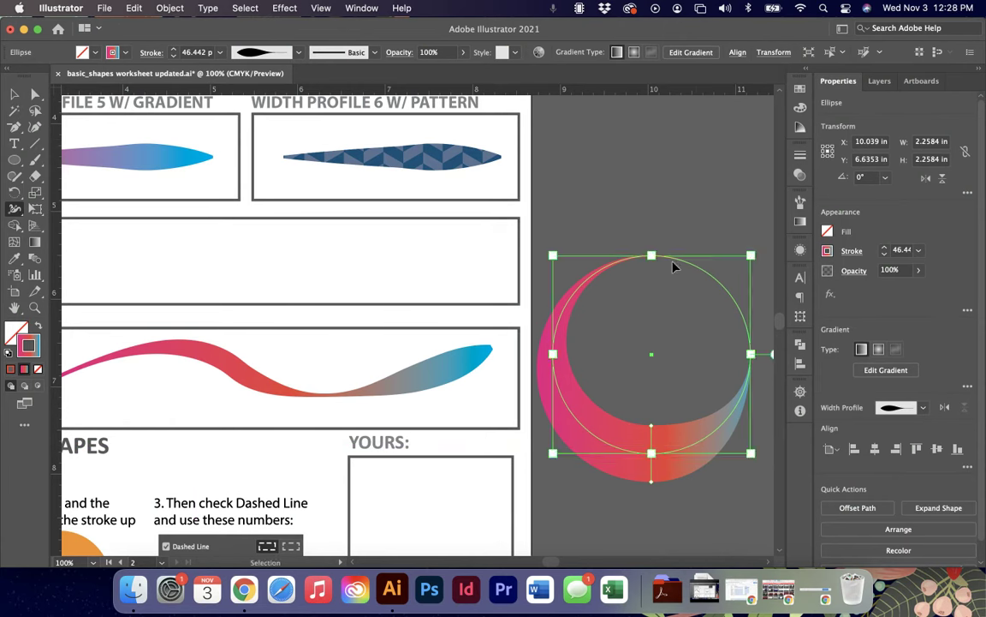
Undo the crescent widening and try widening the circle's stroke near its top, right side and lower right instead.
{"action": "key", "text": "super+z"}
{"action": "mouse_move", "coordinate": [649, 267]}
{"action": "left_mouse_down"}
{"action": "mouse_move", "coordinate": [643, 260]}
{"action": "mouse_move", "coordinate": [641, 271]}
{"action": "left_mouse_up"}
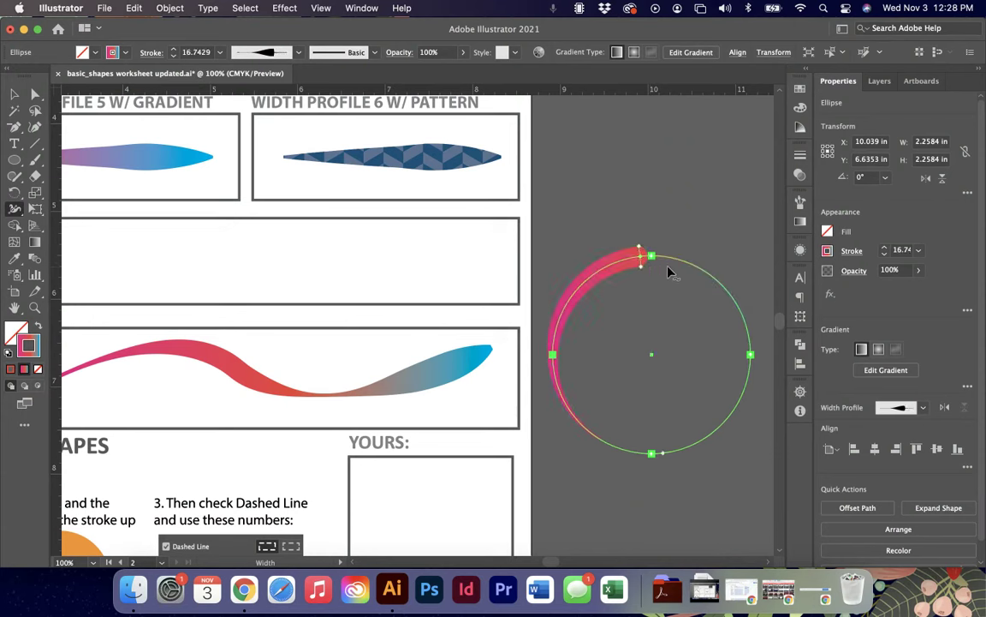
{"action": "left_click_drag", "start_coordinate": [748, 346], "coordinate": [721, 346]}
{"action": "mouse_move", "coordinate": [730, 418]}
{"action": "left_mouse_down"}
{"action": "mouse_move", "coordinate": [729, 392]}
{"action": "mouse_move", "coordinate": [743, 386]}
{"action": "mouse_move", "coordinate": [740, 413]}
{"action": "mouse_move", "coordinate": [713, 441]}
{"action": "left_mouse_up"}
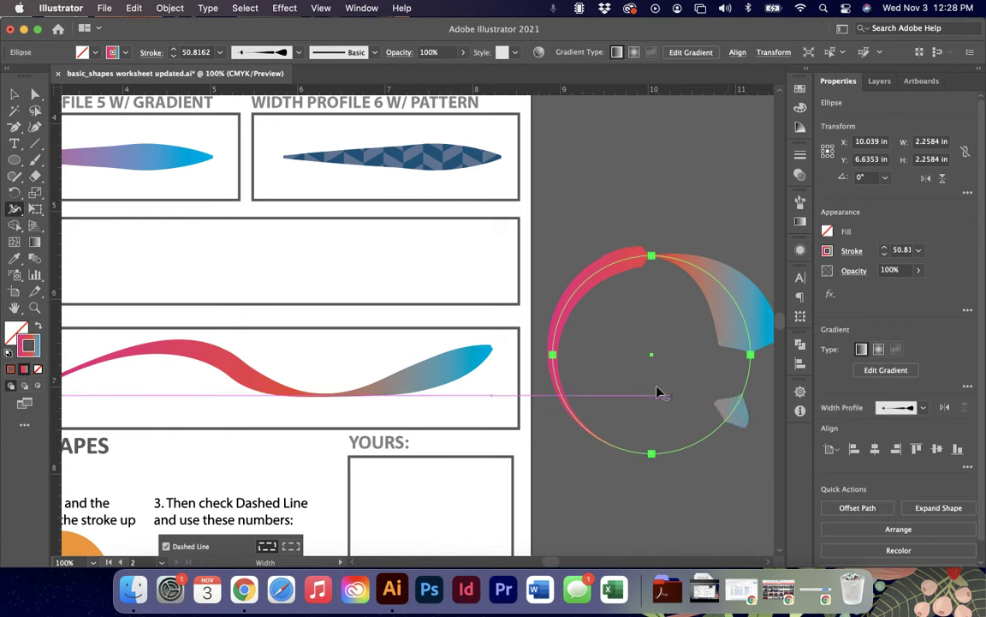
Delete the width-tool test circle beside the artboard.
{"action": "left_click", "coordinate": [16, 93]}
{"action": "left_click", "coordinate": [579, 306]}
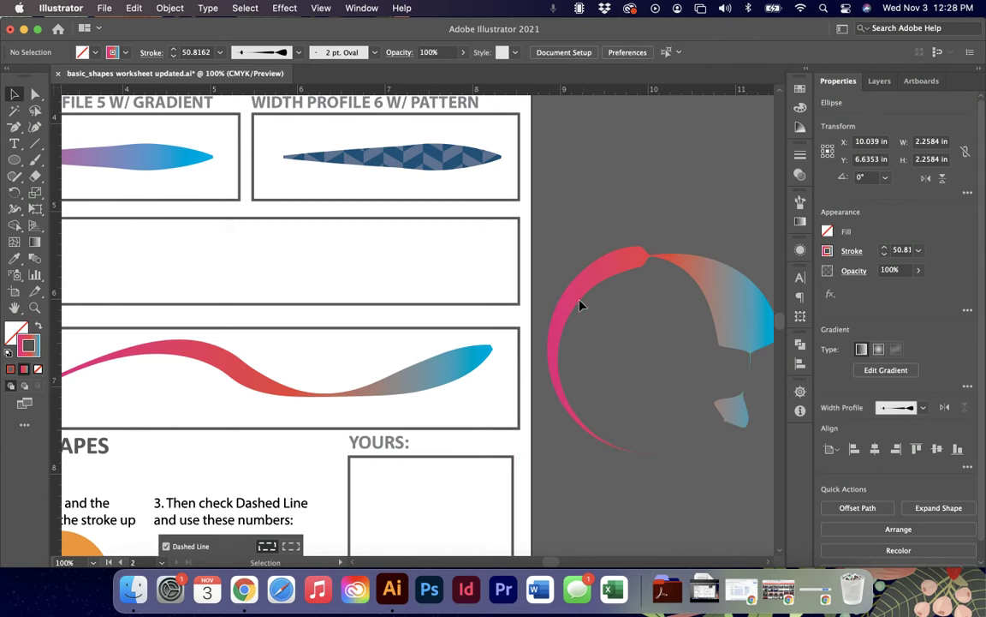
{"action": "left_click", "coordinate": [623, 275]}
{"action": "key", "text": "Delete"}
Try a freehand circle about 1.26 in across with a 40 pt stroke in the Sunburst box, and delete it.
{"action": "scroll", "coordinate": [624, 274], "scroll_direction": "down", "scroll_amount": 3}
{"action": "scroll", "coordinate": [623, 275], "scroll_direction": "left", "scroll_amount": 4}
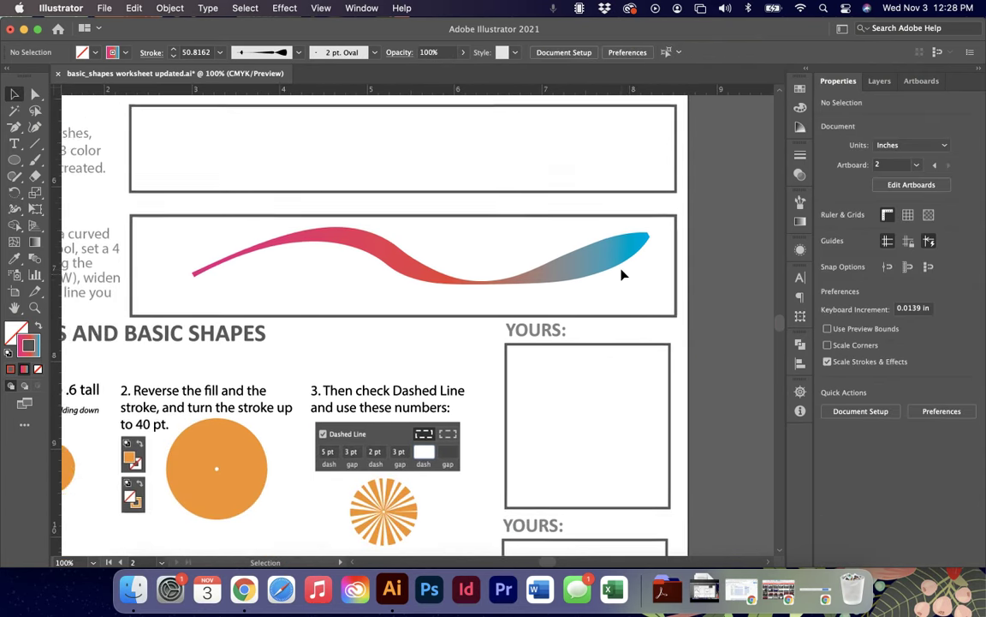
{"action": "key", "text": "super+minus"}
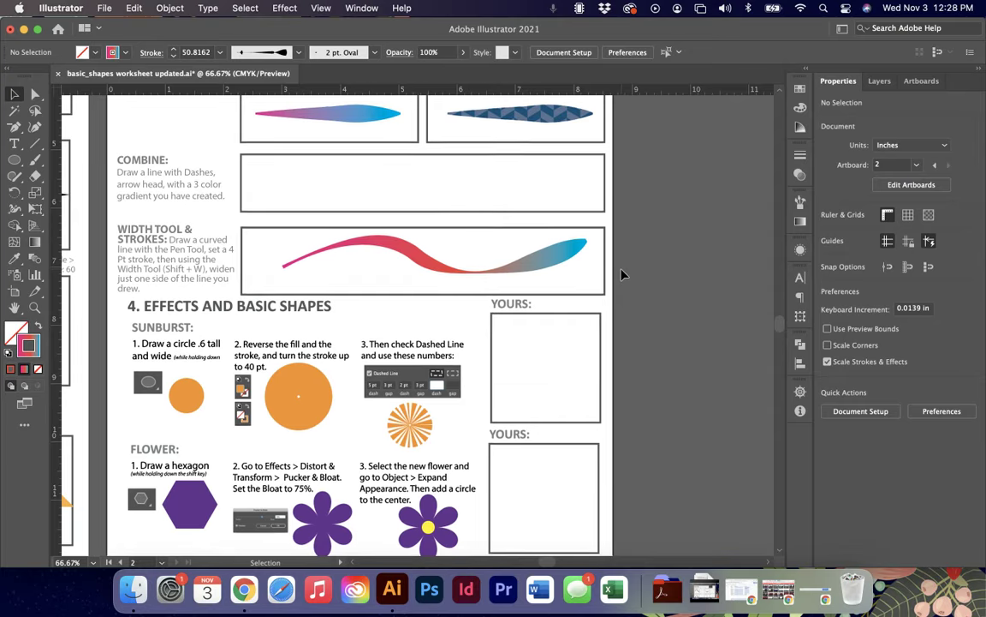
{"action": "scroll", "coordinate": [623, 275], "scroll_direction": "down", "scroll_amount": 3}
{"action": "scroll", "coordinate": [623, 275], "scroll_direction": "left", "scroll_amount": 2}
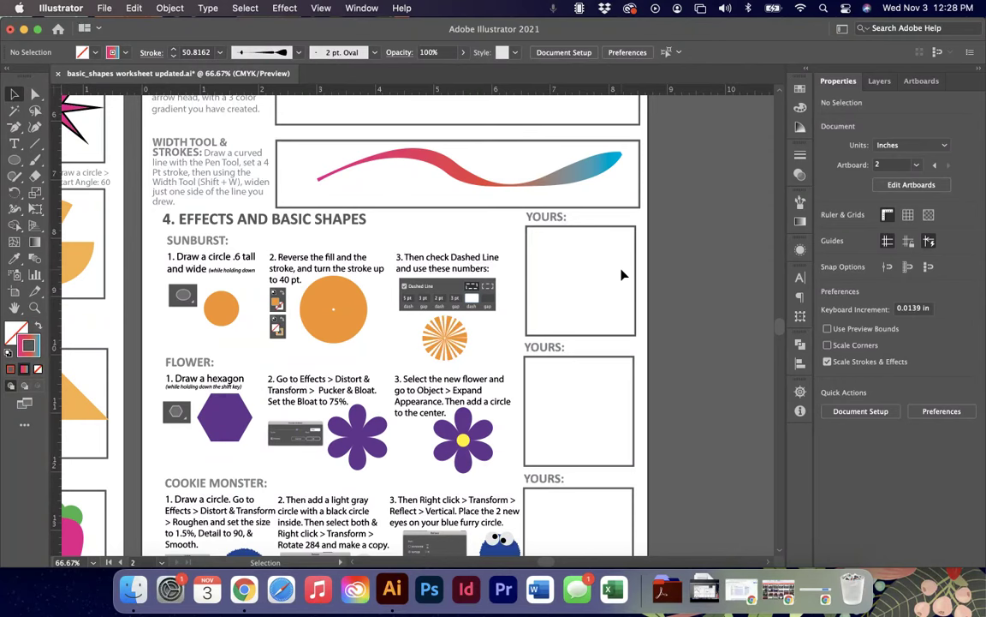
{"action": "left_click", "coordinate": [14, 160]}
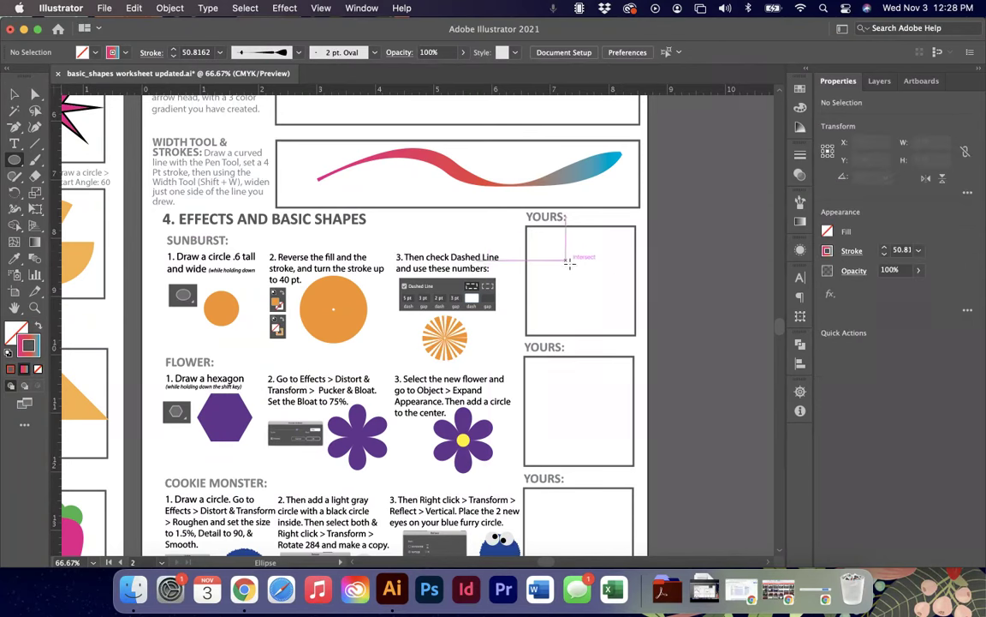
{"action": "left_click_drag", "start_coordinate": [567, 262], "coordinate": [602, 316]}
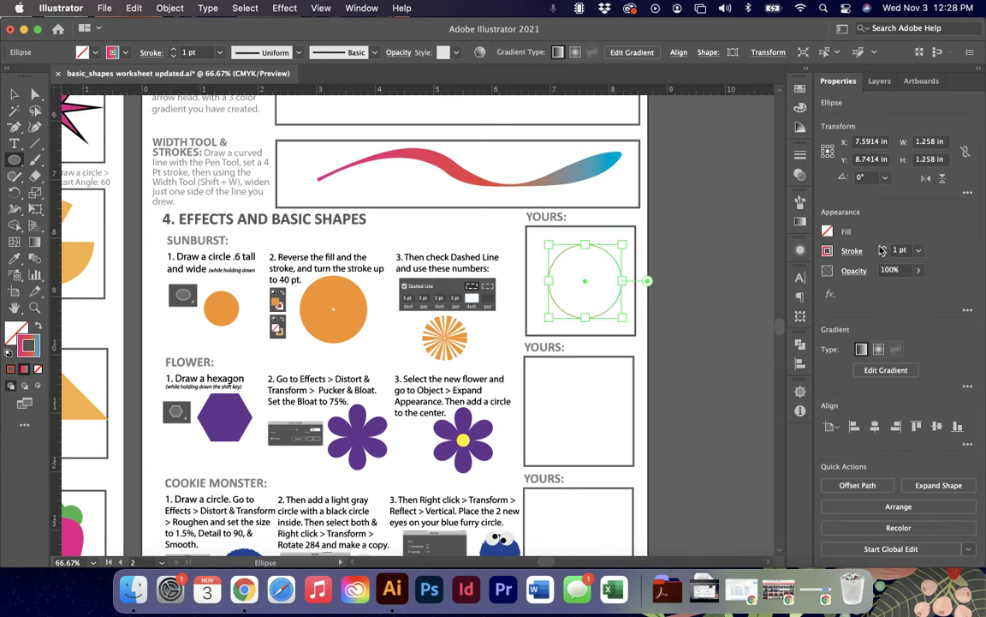
{"action": "left_click", "coordinate": [918, 250]}
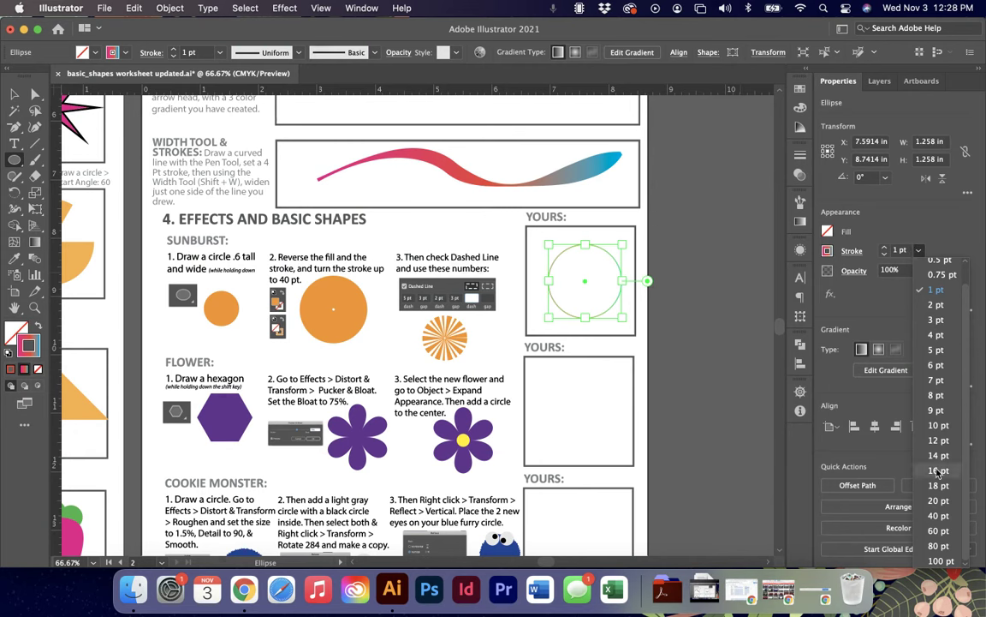
{"action": "left_click", "coordinate": [937, 515]}
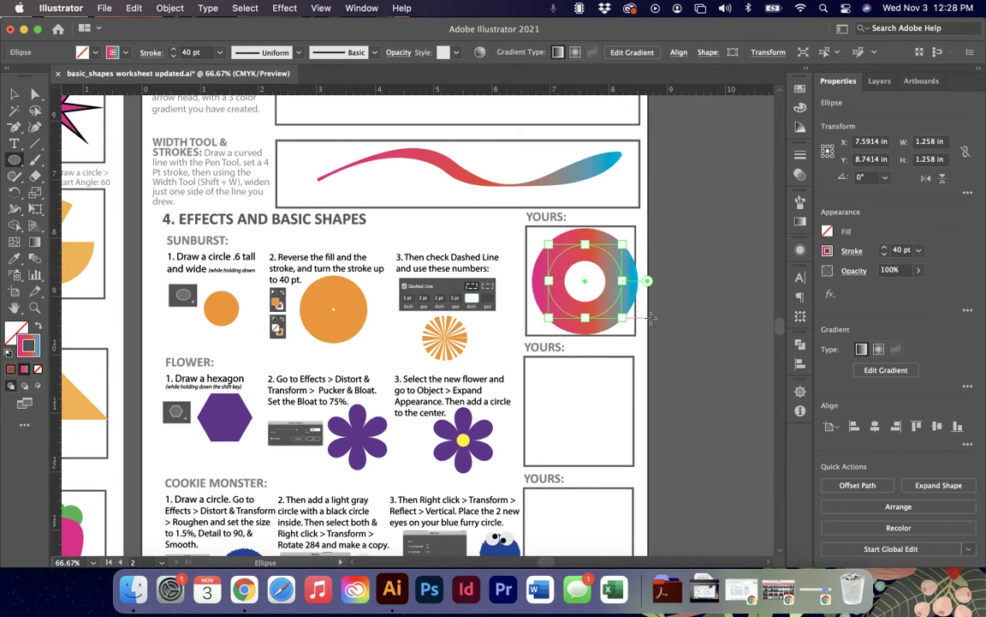
{"action": "key", "text": "Delete"}
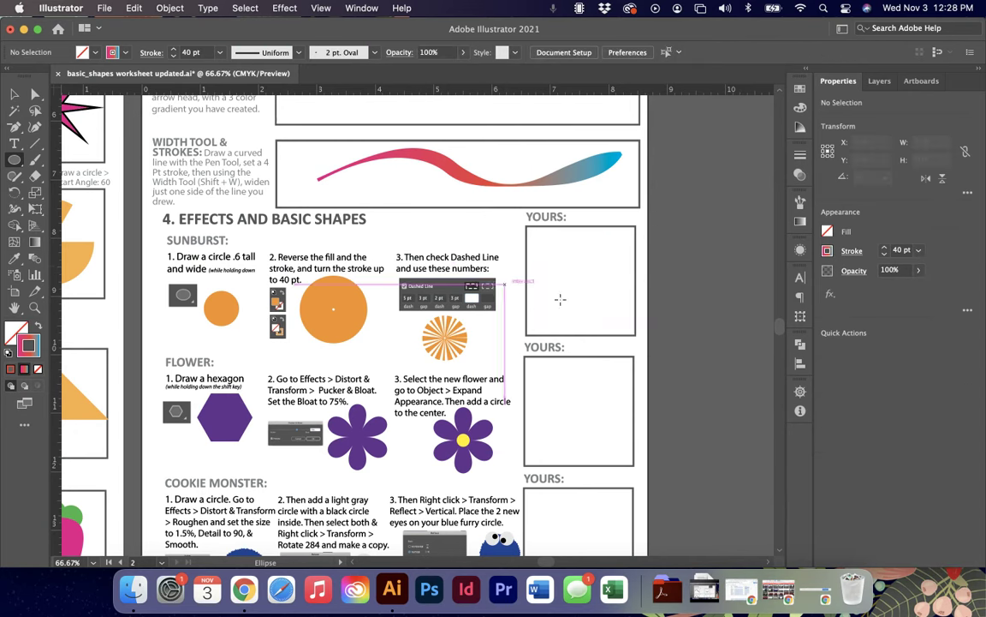
{"action": "left_click", "coordinate": [586, 271]}
{"action": "key", "text": "BackSpace"}
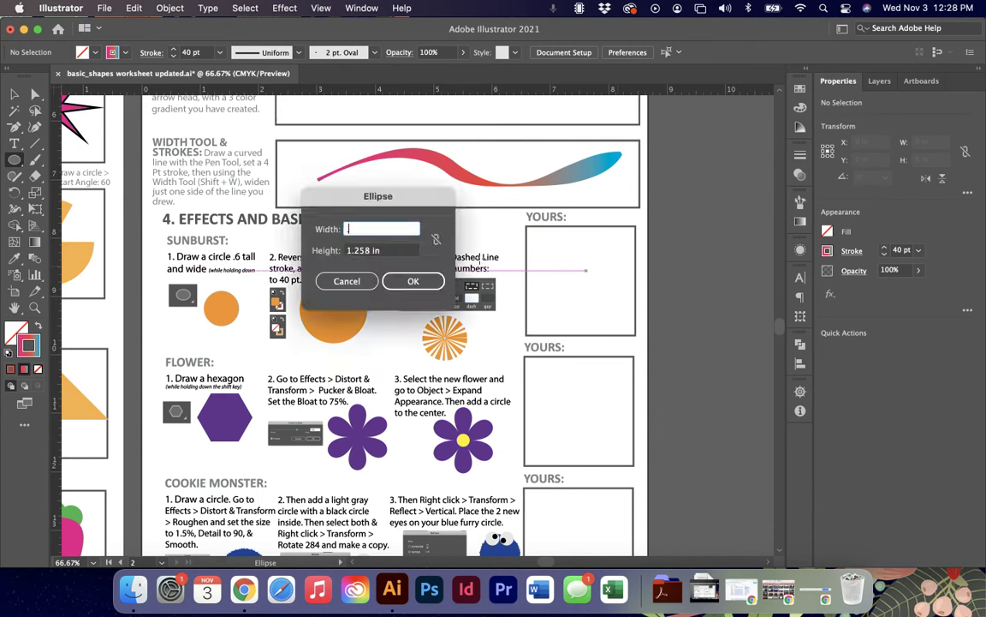
{"action": "type", "text": ".6"}
{"action": "key", "text": "Return"}
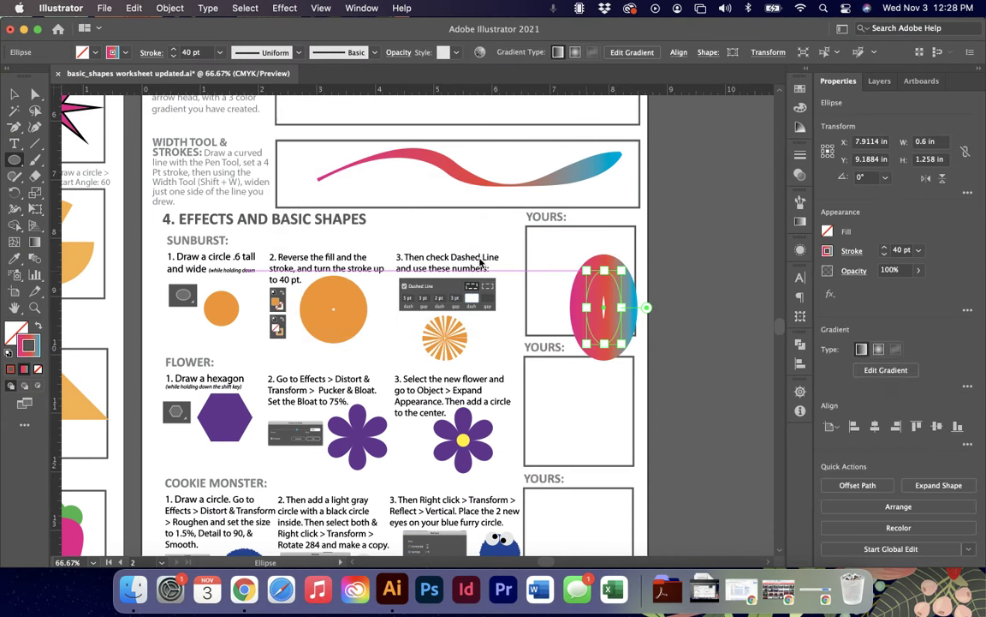
{"action": "key", "text": "Delete"}
Create a circle 0.6 in wide and 0.6 in high and place it in the Sunburst answer box.
{"action": "left_click", "coordinate": [540, 257]}
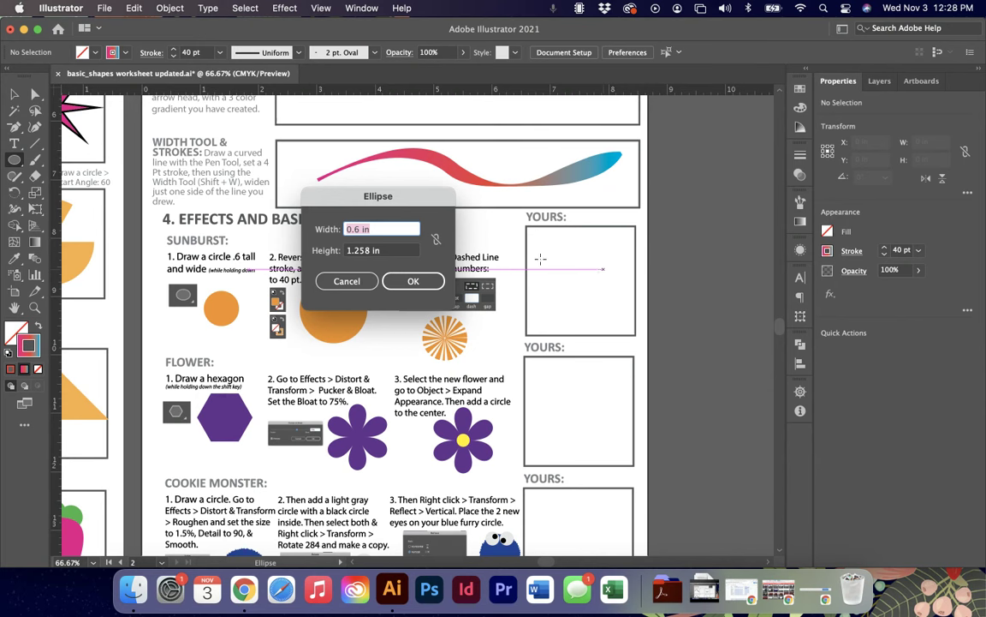
{"action": "key", "text": "Tab"}
{"action": "type", "text": ".6"}
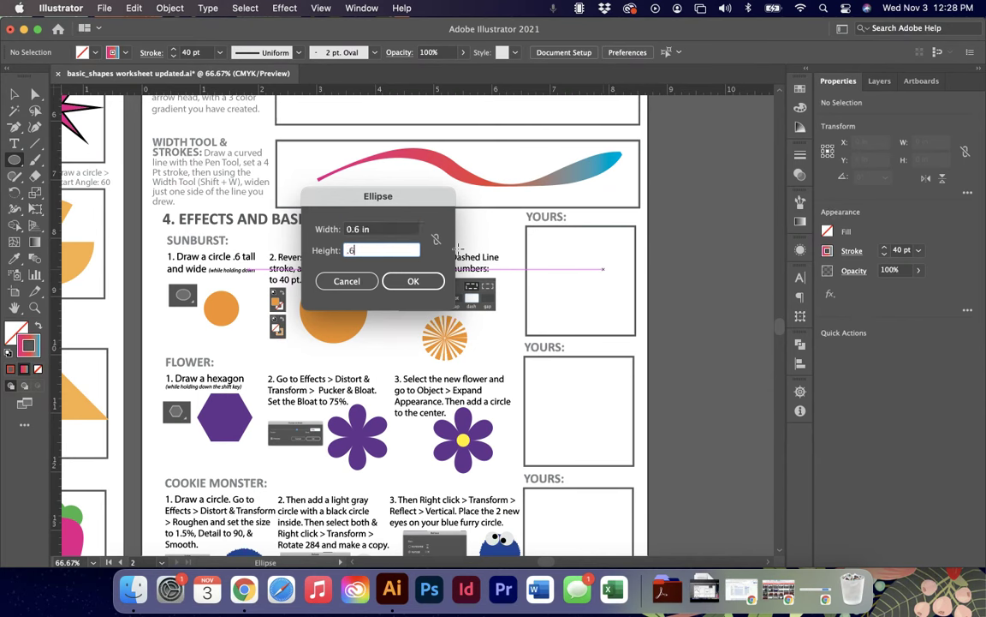
{"action": "left_click", "coordinate": [413, 281]}
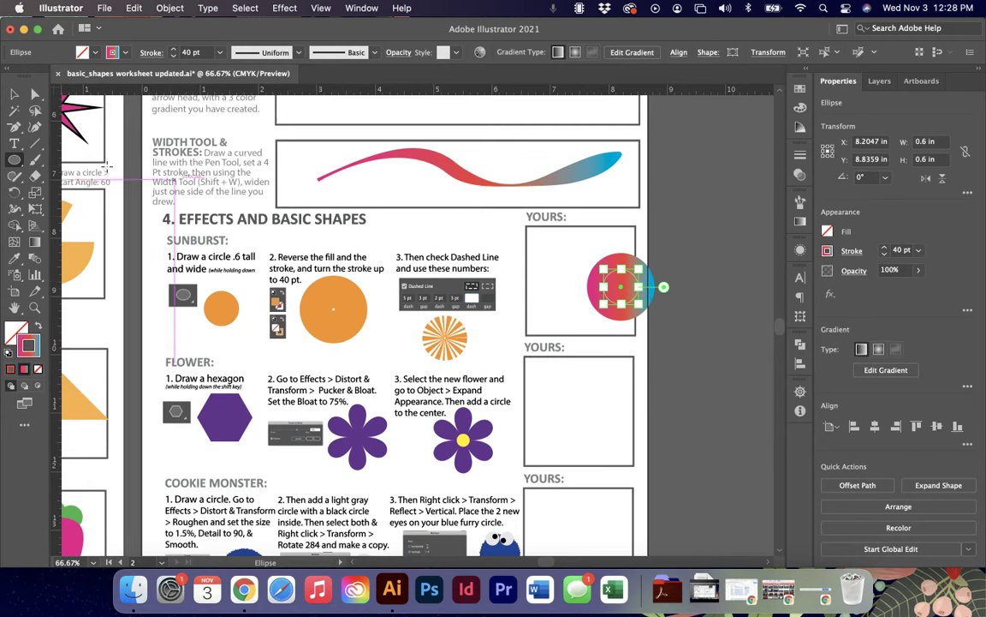
{"action": "key", "text": "v"}
{"action": "scroll", "coordinate": [445, 278], "scroll_direction": "up", "scroll_amount": 2}
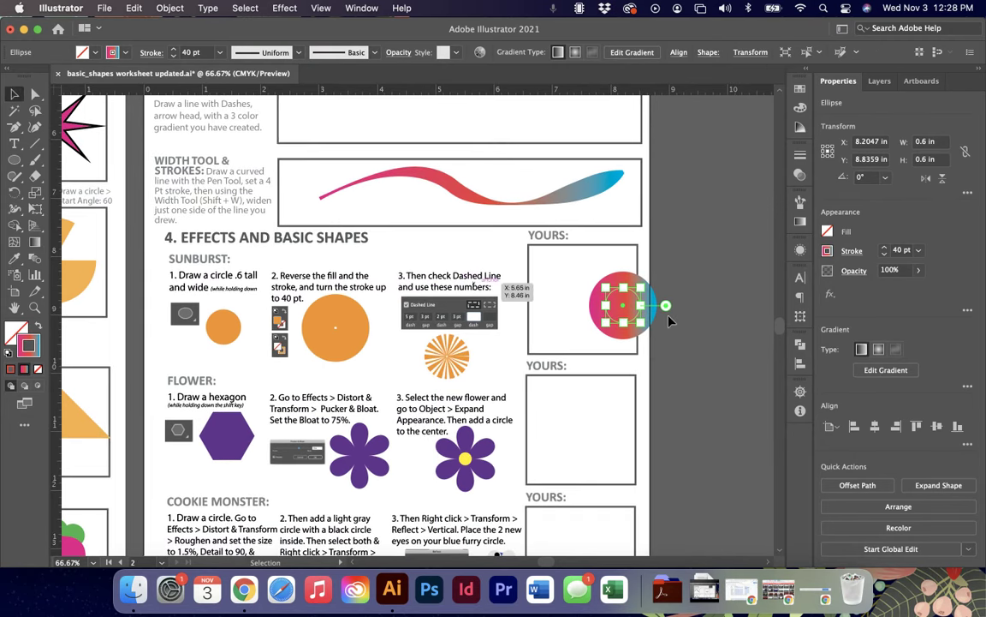
{"action": "left_click_drag", "start_coordinate": [638, 317], "coordinate": [602, 315]}
Make the circle's stroke dashed with 5 pt dash, 3 pt gap, 2 pt dash, 3 pt gap, and set its weight to 100 pt.
{"action": "key", "text": "super+equal"}
{"action": "key", "text": "super+equal"}
{"action": "key", "text": "super+equal"}
{"action": "key", "text": "super+equal"}
{"action": "key", "text": "super+equal"}
{"action": "key", "text": "super+equal"}
{"action": "key", "text": "super+minus"}
{"action": "key", "text": "super+minus"}
{"action": "key", "text": "super+minus"}
{"action": "key", "text": "super+minus"}
{"action": "key", "text": "super+minus"}
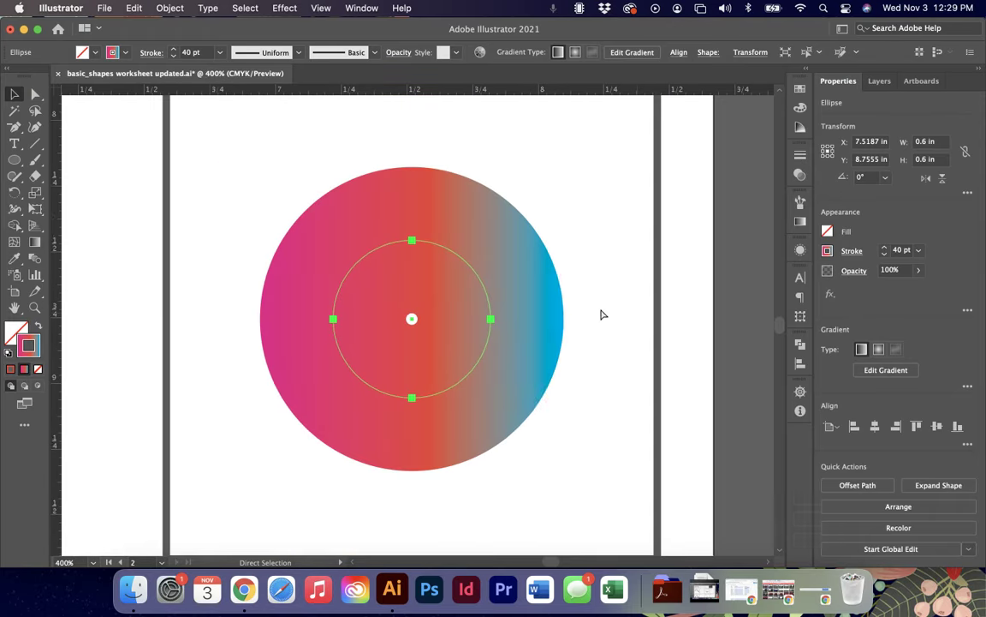
{"action": "scroll", "coordinate": [564, 323], "scroll_direction": "left", "scroll_amount": 3}
{"action": "left_click", "coordinate": [850, 251]}
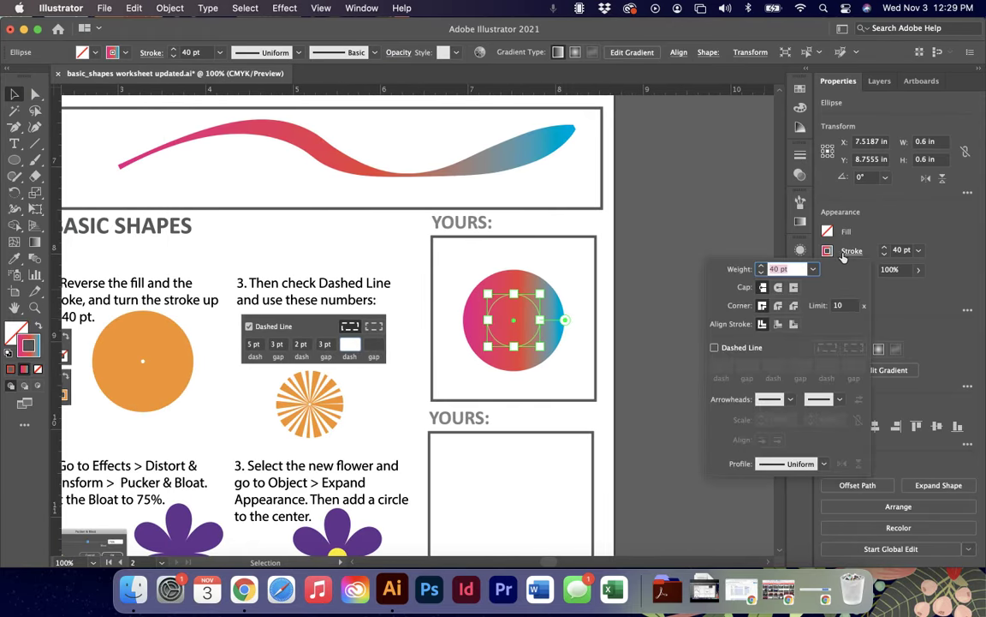
{"action": "left_click", "coordinate": [716, 347]}
{"action": "type", "text": "5"}
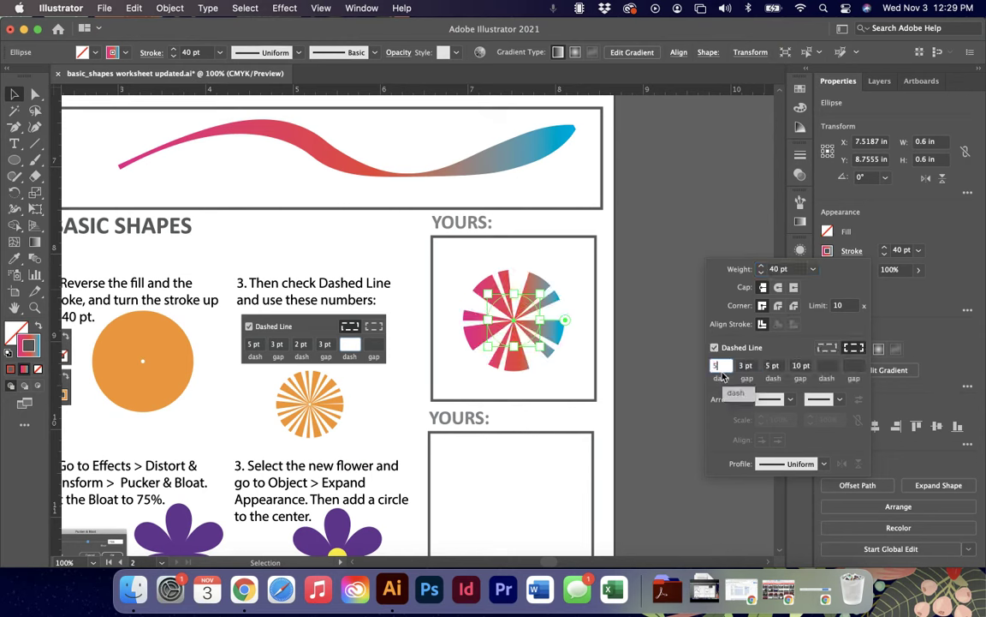
{"action": "key", "text": "Tab"}
{"action": "type", "text": "3"}
{"action": "key", "text": "Tab"}
{"action": "type", "text": "2"}
{"action": "key", "text": "Tab"}
{"action": "key", "text": "Tab"}
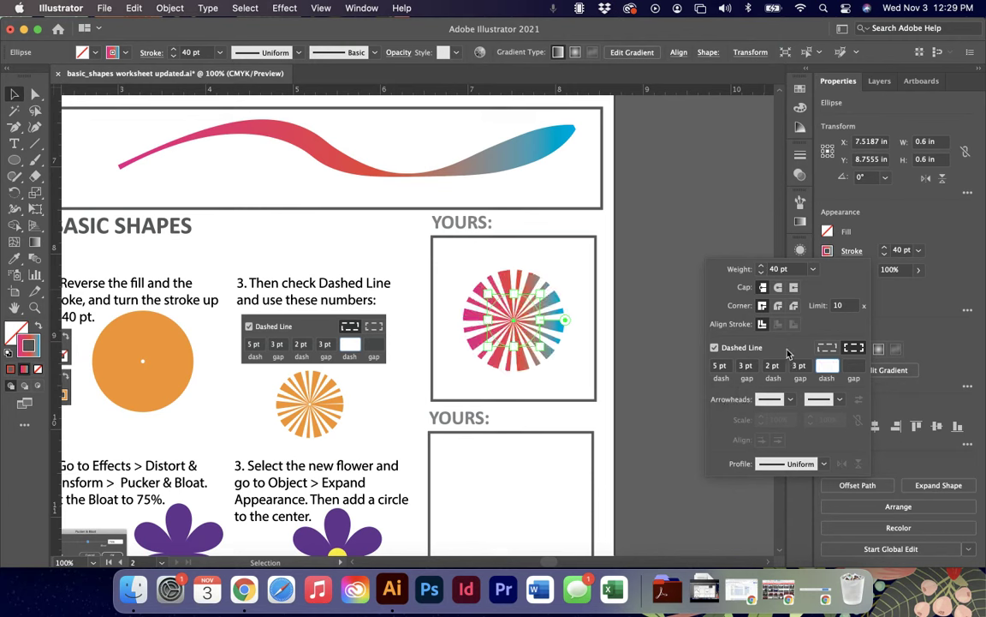
{"action": "left_click", "coordinate": [813, 269]}
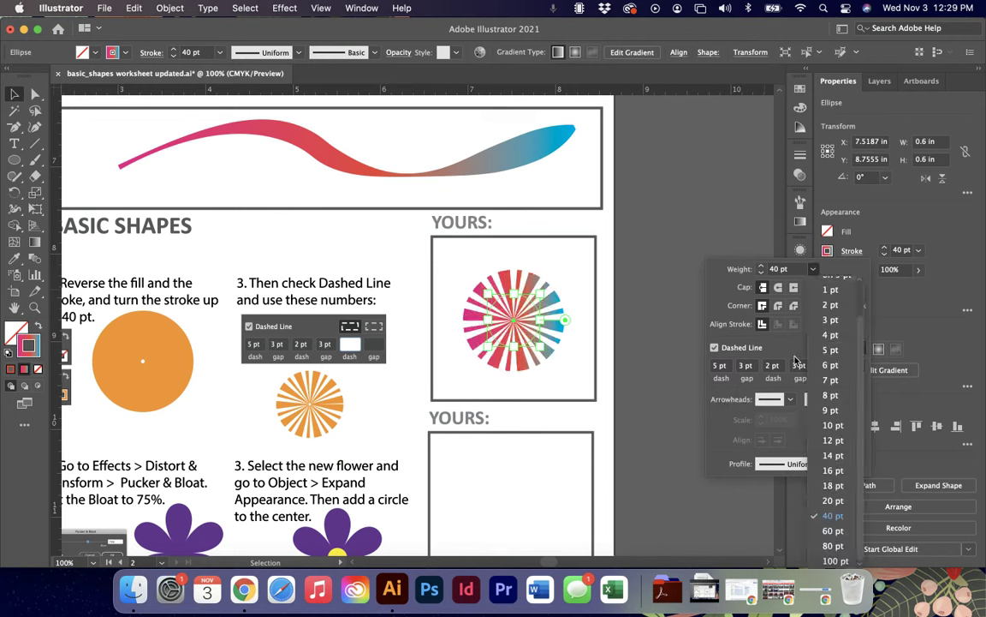
{"action": "left_click", "coordinate": [825, 561]}
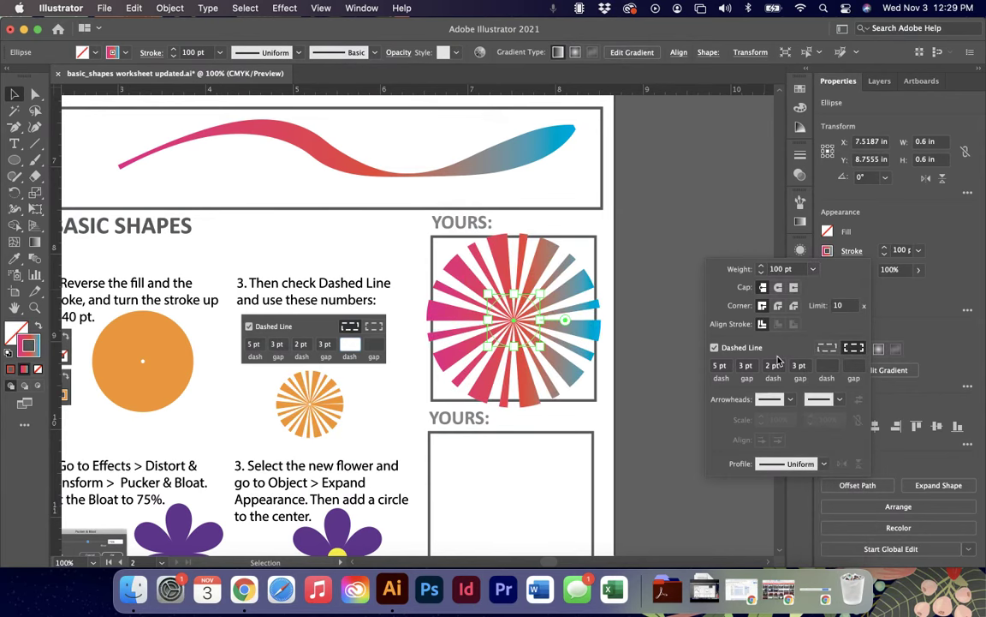
Examine up close how the sunburst's rays meet at the center.
{"action": "key", "text": "super+equal"}
{"action": "key", "text": "super+equal"}
{"action": "key", "text": "super+equal"}
{"action": "key", "text": "super+equal"}
{"action": "key", "text": "super+equal"}
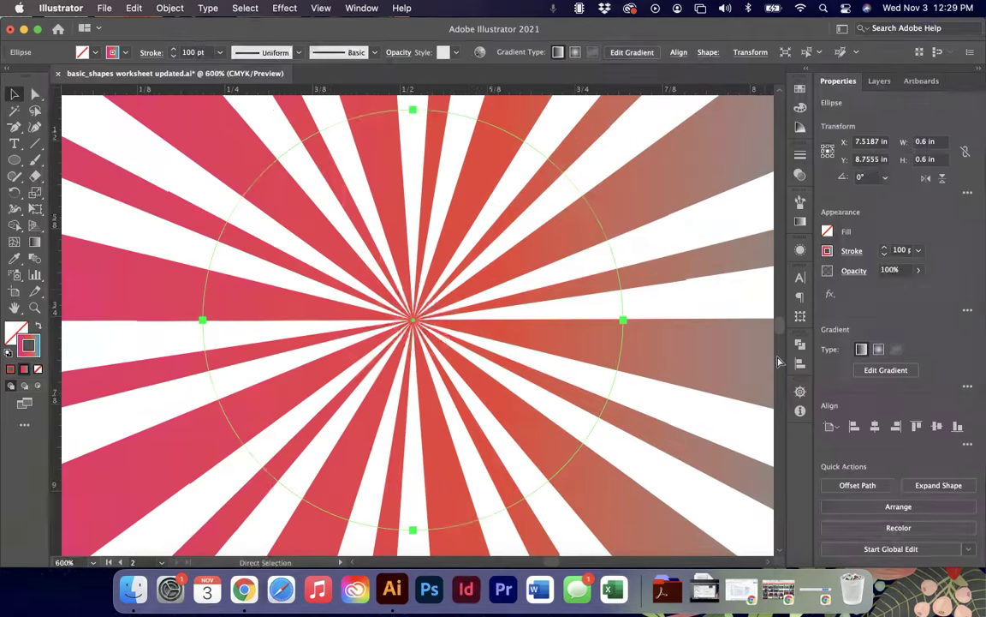
{"action": "key", "text": "super+equal"}
{"action": "key", "text": "super+equal"}
{"action": "key", "text": "super+equal"}
{"action": "key", "text": "super+equal"}
{"action": "key", "text": "super+equal"}
{"action": "key", "text": "super+equal"}
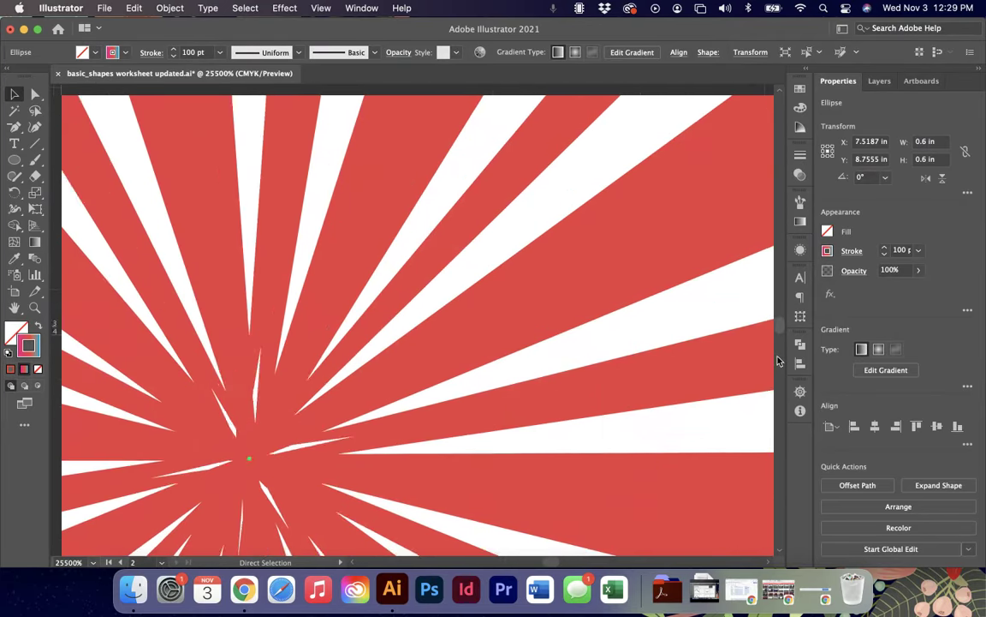
{"action": "key", "text": "super+equal"}
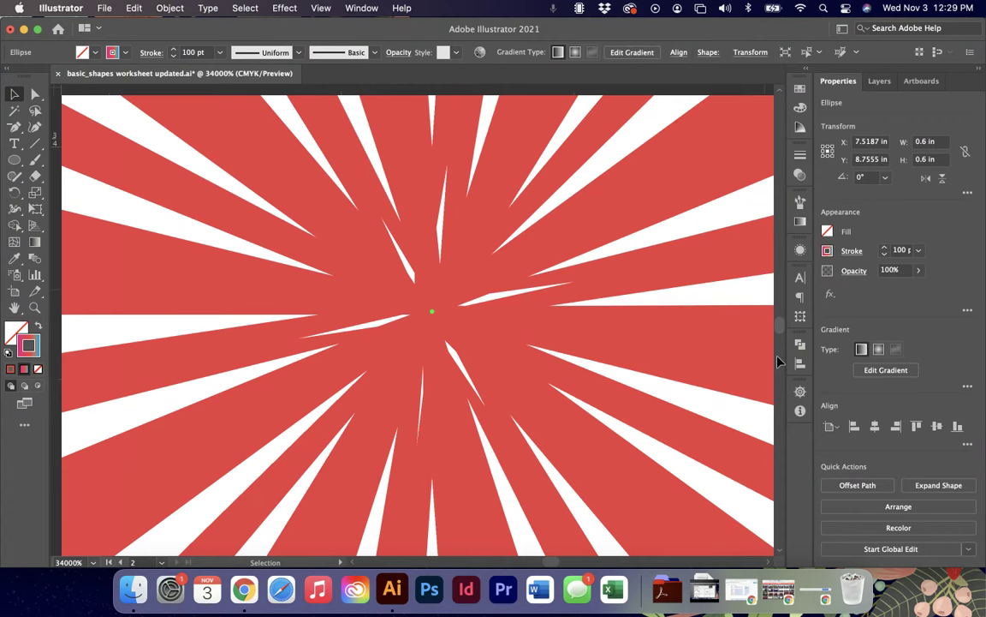
{"action": "key", "text": "super+minus"}
{"action": "key", "text": "super+minus"}
{"action": "key", "text": "super+minus"}
{"action": "key", "text": "super+minus"}
{"action": "key", "text": "super+minus"}
{"action": "key", "text": "super+minus"}
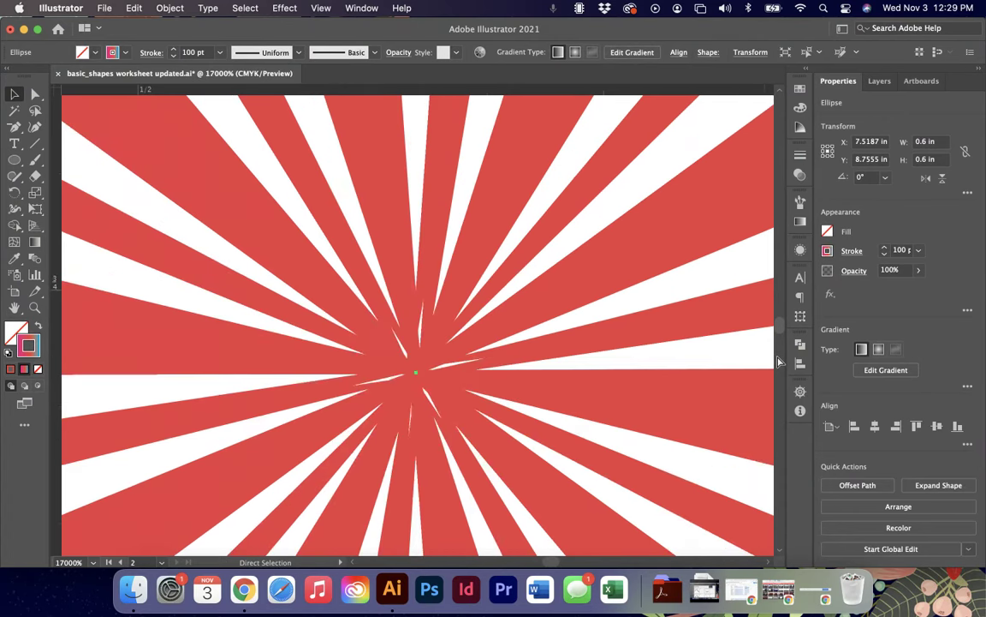
{"action": "key", "text": "super+minus"}
{"action": "key", "text": "super+minus"}
{"action": "key", "text": "super+minus"}
{"action": "key", "text": "super+minus"}
{"action": "key", "text": "super+minus"}
{"action": "key", "text": "super+minus"}
{"action": "key", "text": "super+minus"}
{"action": "key", "text": "super+minus"}
{"action": "key", "text": "super+minus"}
{"action": "key", "text": "super+minus"}
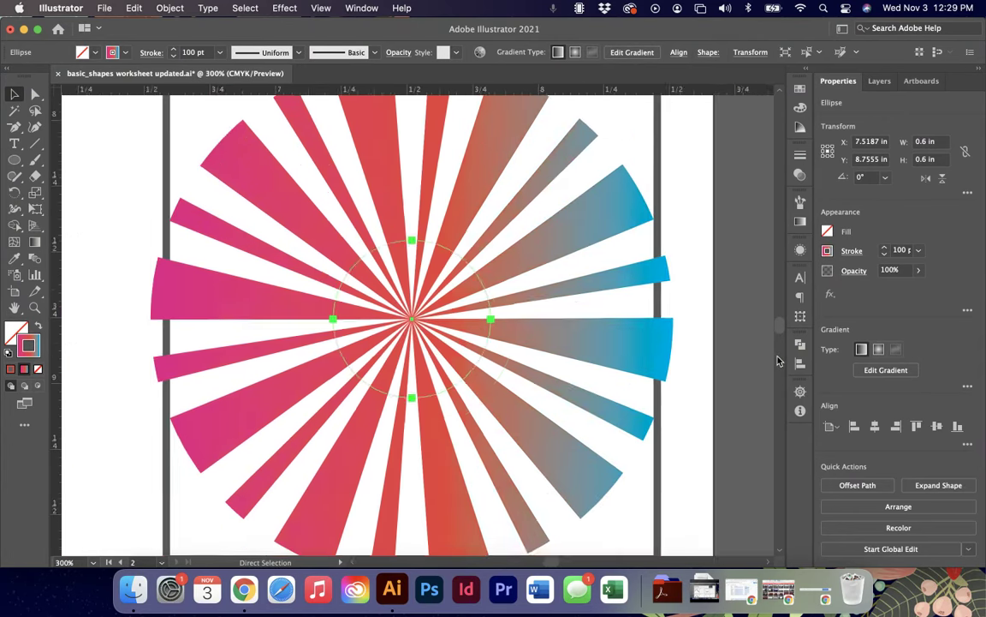
{"action": "key", "text": "v"}
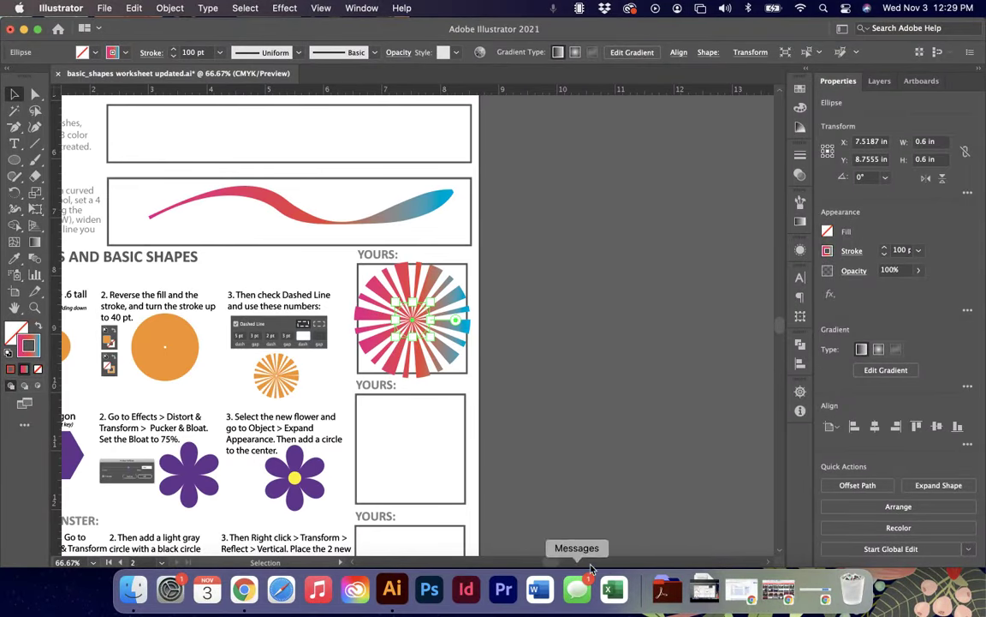
Create a 6-sided polygon with a 1 in radius over the Flower answer box and shift it slightly down and right.
{"action": "scroll", "coordinate": [631, 509], "scroll_direction": "down", "scroll_amount": 2}
{"action": "scroll", "coordinate": [631, 509], "scroll_direction": "left", "scroll_amount": 3}
{"action": "scroll", "coordinate": [631, 509], "scroll_direction": "down", "scroll_amount": 2}
{"action": "scroll", "coordinate": [631, 509], "scroll_direction": "left", "scroll_amount": 3}
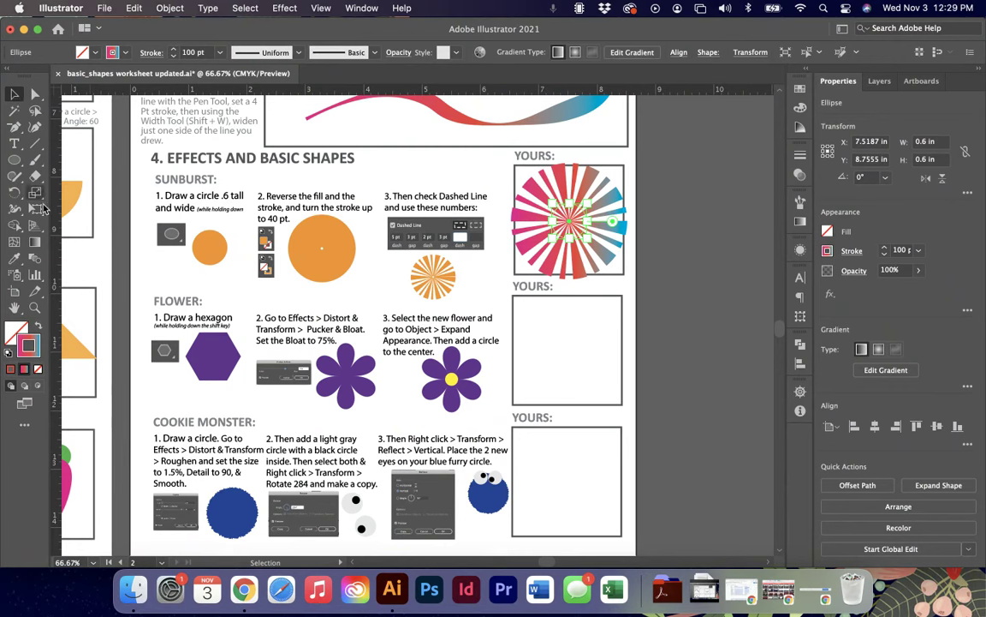
{"action": "left_click", "coordinate": [15, 160]}
{"action": "left_click_drag", "start_coordinate": [21, 165], "coordinate": [61, 209]}
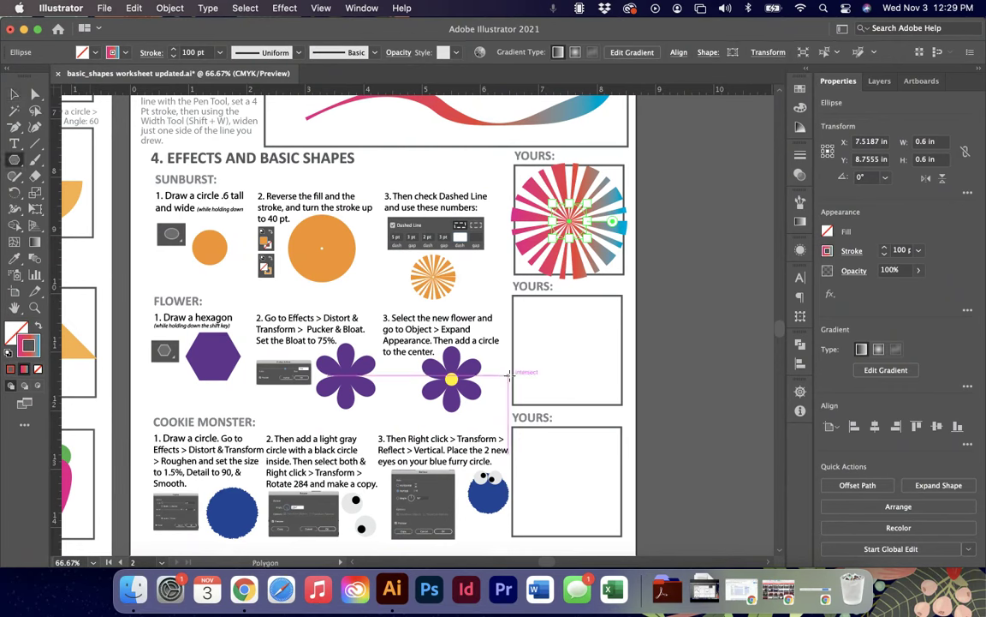
{"action": "left_click", "coordinate": [551, 343]}
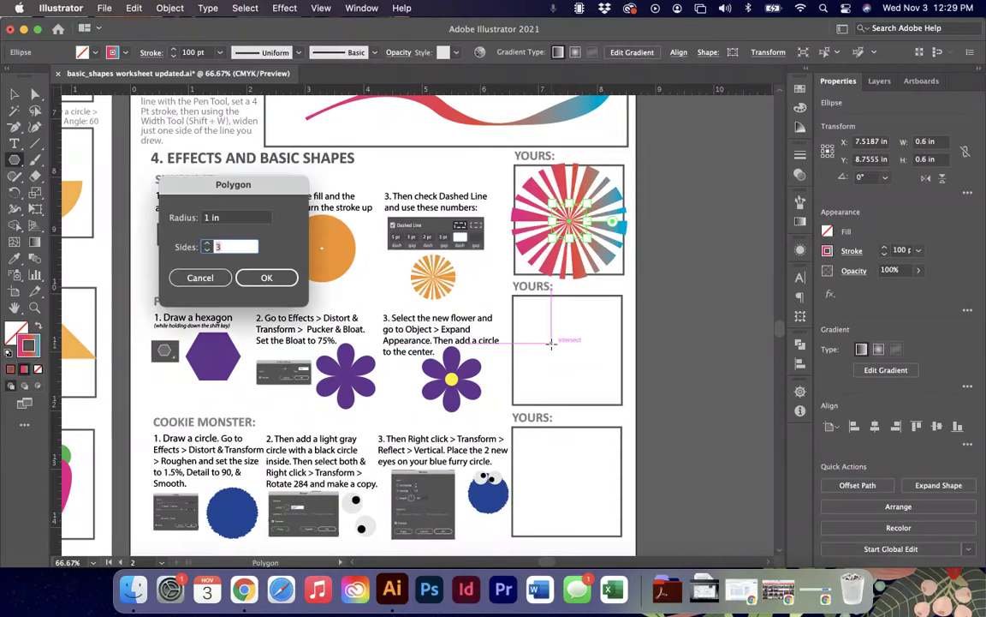
{"action": "type", "text": "6"}
{"action": "left_click", "coordinate": [268, 276]}
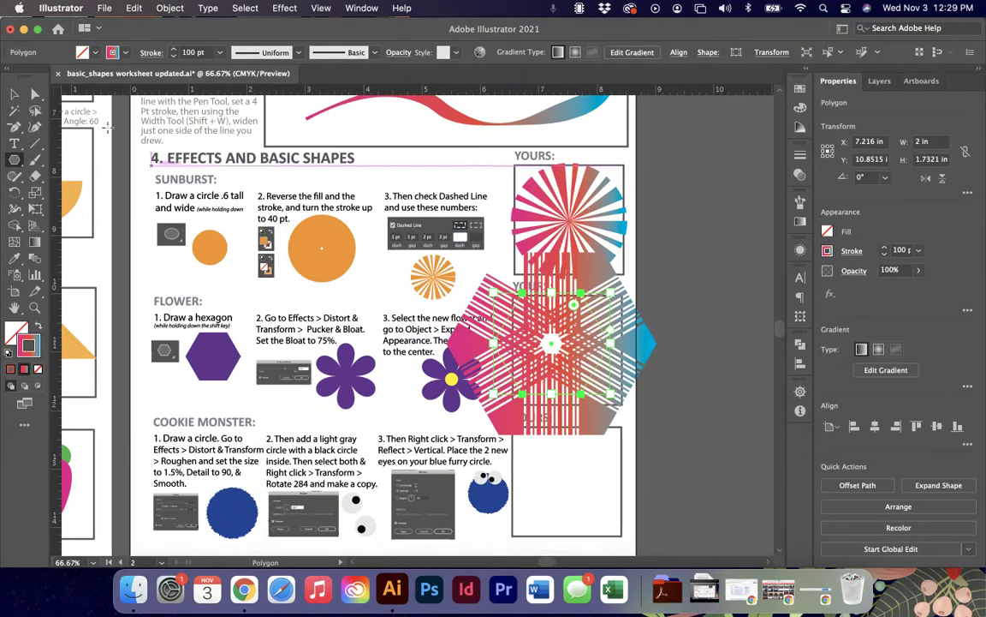
{"action": "left_click", "coordinate": [17, 94]}
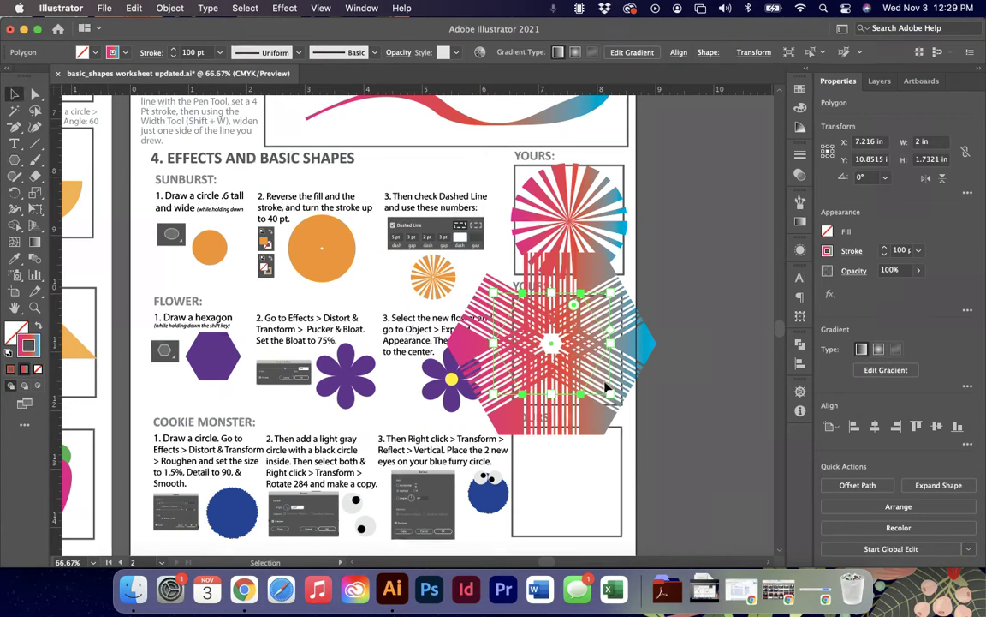
{"action": "left_click", "coordinate": [589, 375]}
{"action": "left_click_drag", "start_coordinate": [593, 381], "coordinate": [627, 425]}
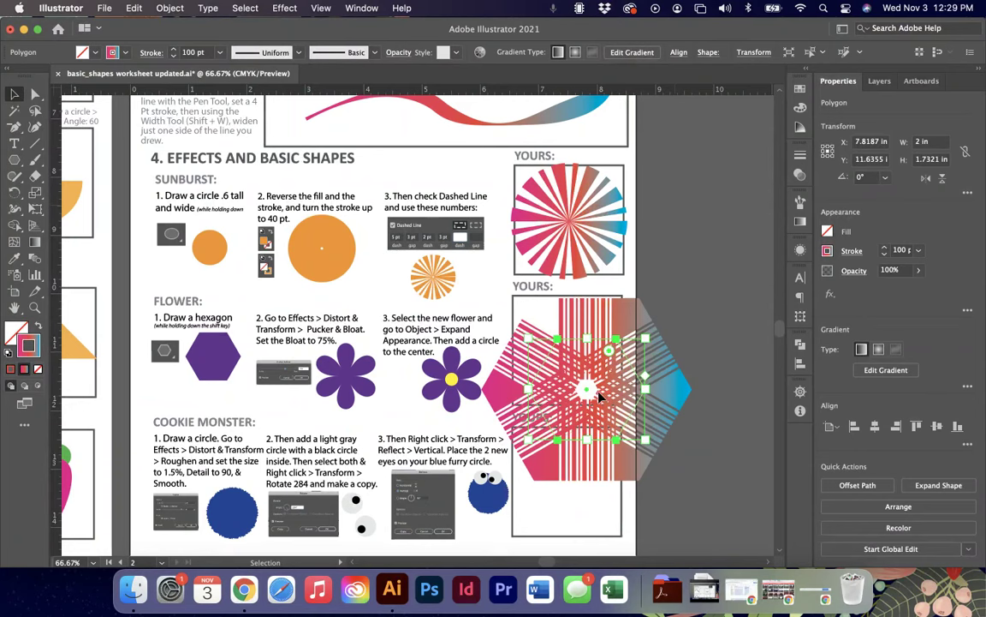
Turn off the hexagon's dashed line and set its stroke to none.
{"action": "left_click", "coordinate": [859, 257]}
{"action": "left_click", "coordinate": [716, 348]}
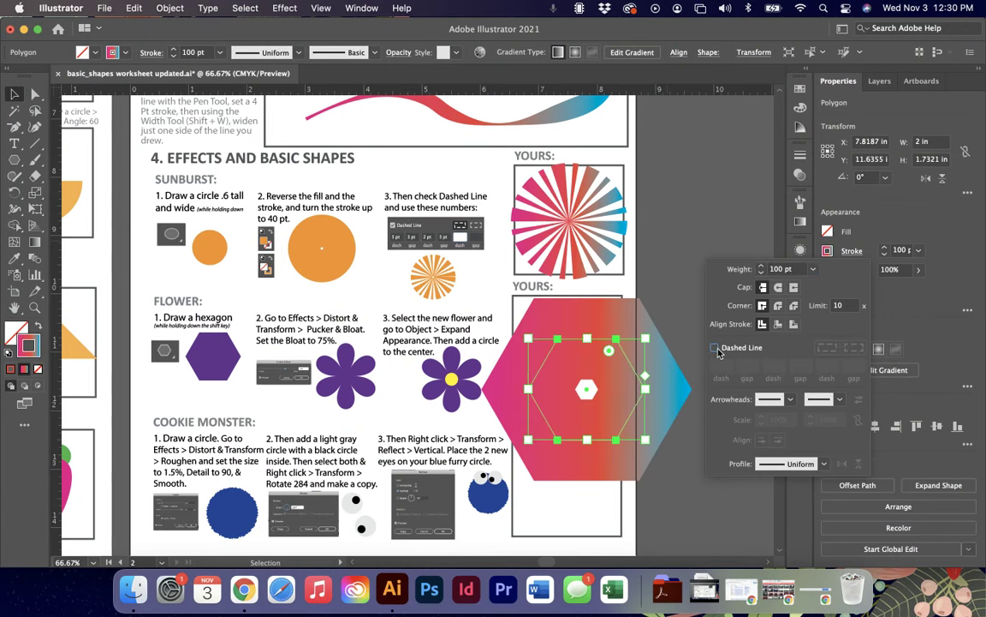
{"action": "left_click", "coordinate": [813, 269]}
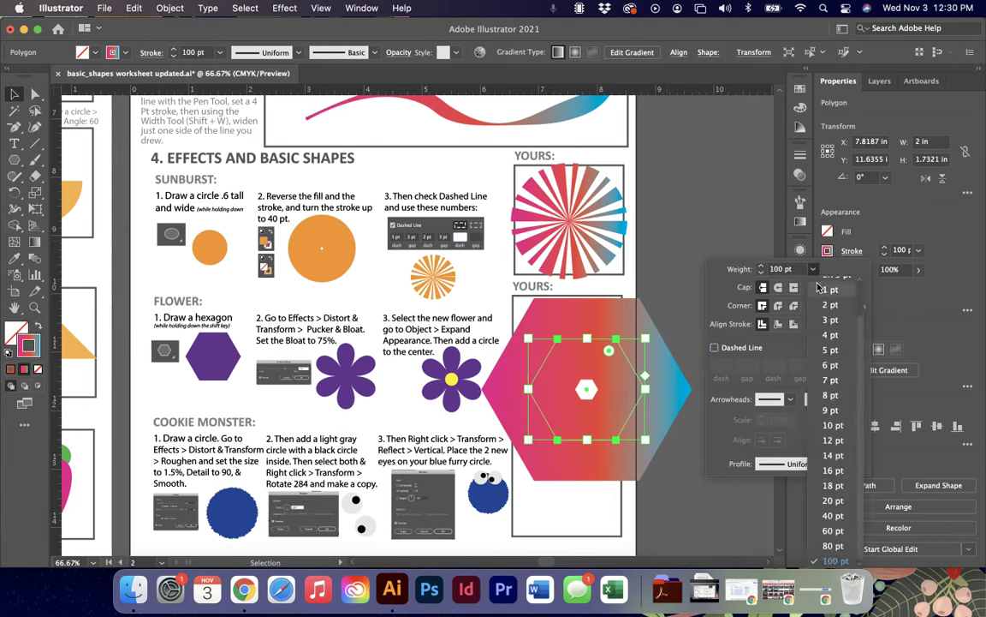
{"action": "left_click", "coordinate": [813, 272]}
{"action": "left_click", "coordinate": [828, 251]}
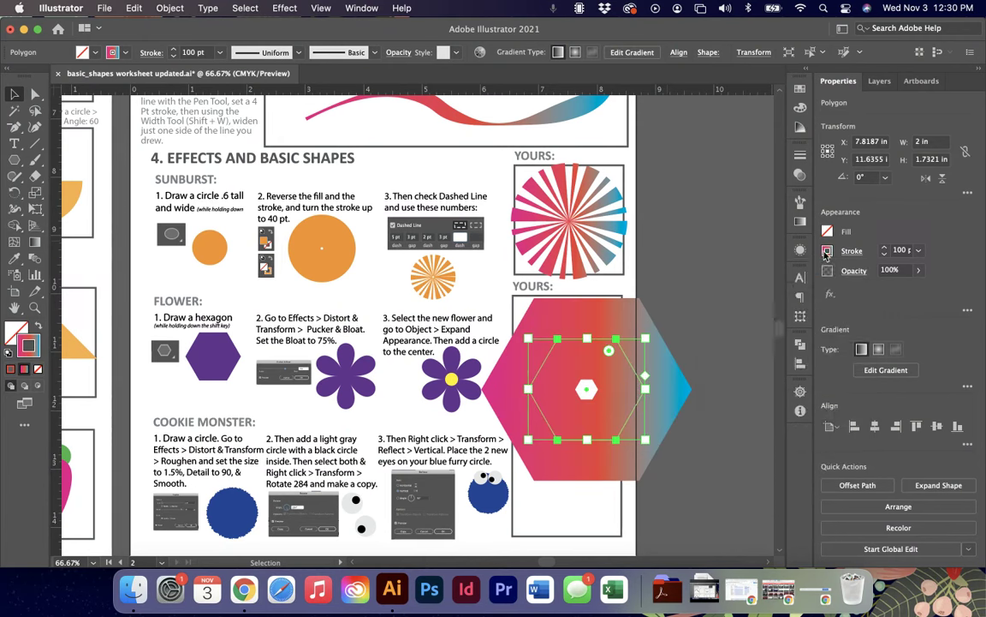
{"action": "left_click", "coordinate": [827, 252]}
{"action": "left_click", "coordinate": [678, 300]}
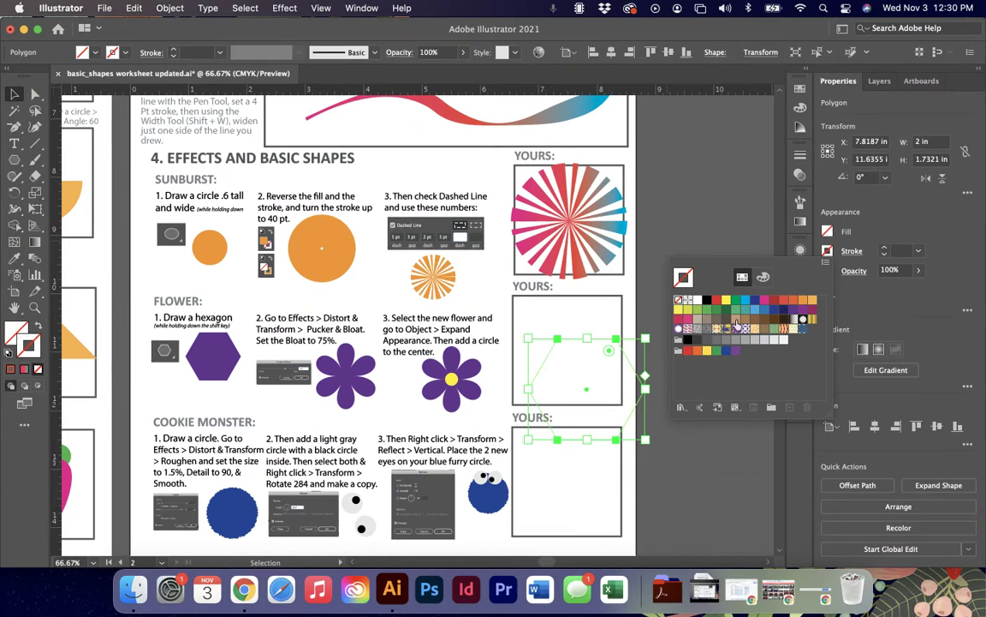
Fill the hexagon with a blue-violet of about C 84, M 81, Y 0, K 0 and center it in the Flower box.
{"action": "double_click", "coordinate": [16, 330]}
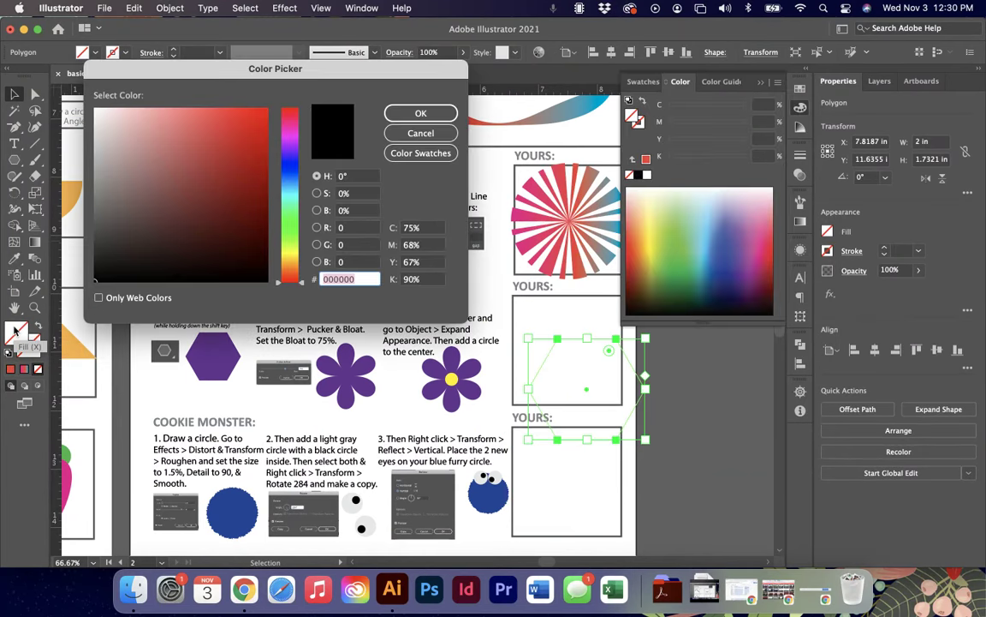
{"action": "left_click", "coordinate": [290, 163]}
{"action": "left_click", "coordinate": [257, 144]}
{"action": "left_click", "coordinate": [421, 113]}
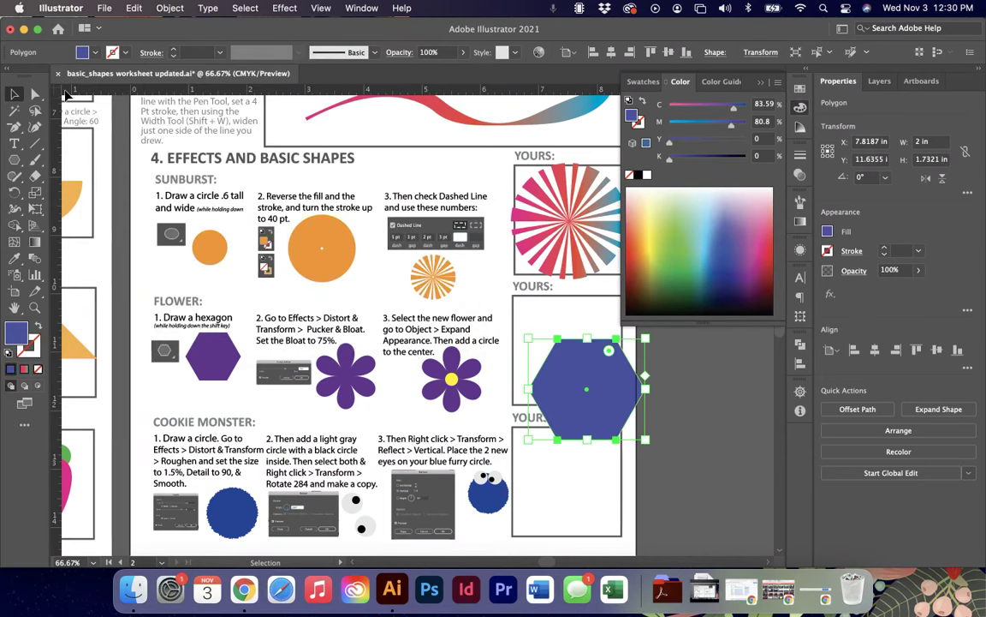
{"action": "left_click_drag", "start_coordinate": [631, 385], "coordinate": [613, 345]}
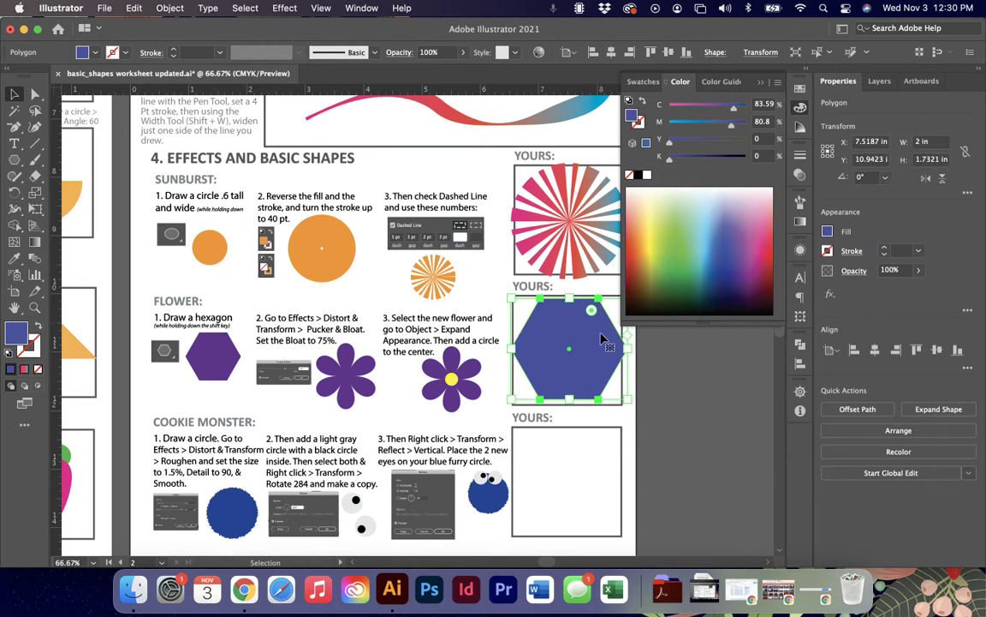
{"action": "left_click", "coordinate": [759, 81]}
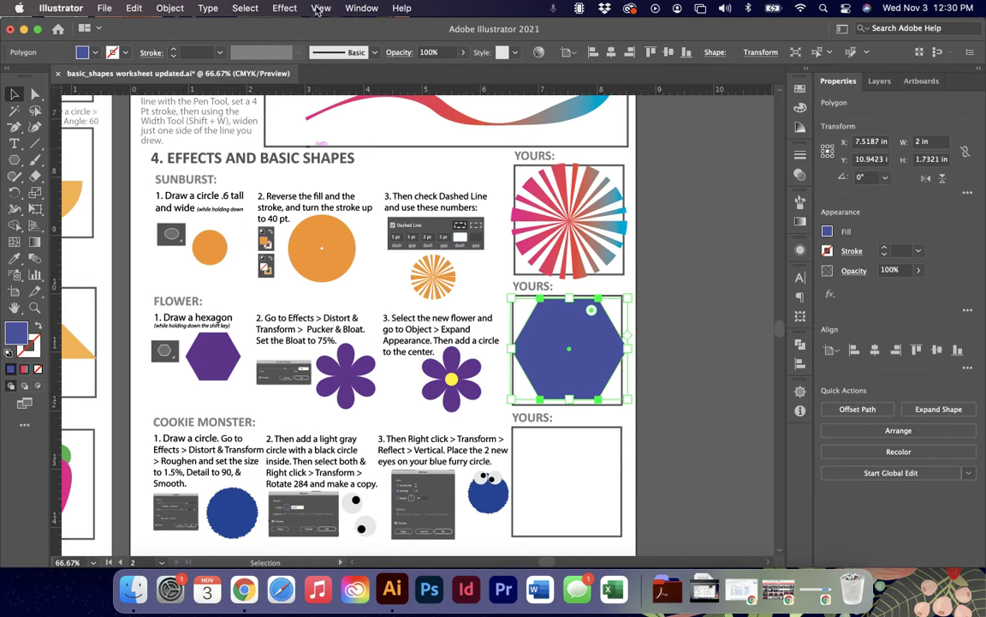
Apply a Pucker & Bloat effect with 75% bloat to the hexagon.
{"action": "left_click", "coordinate": [283, 8]}
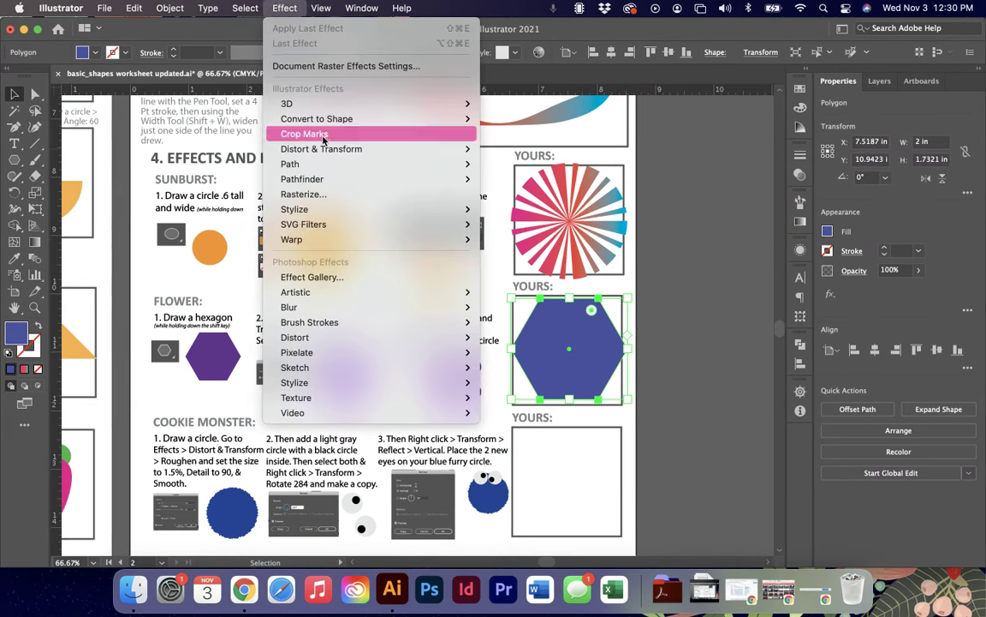
{"action": "mouse_move", "coordinate": [325, 151]}
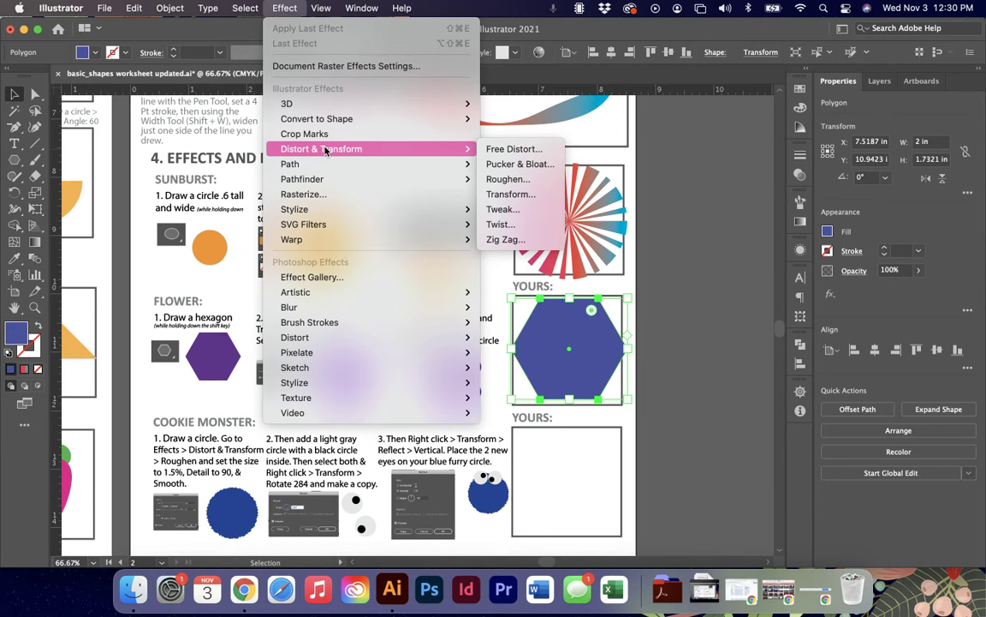
{"action": "left_click", "coordinate": [538, 163]}
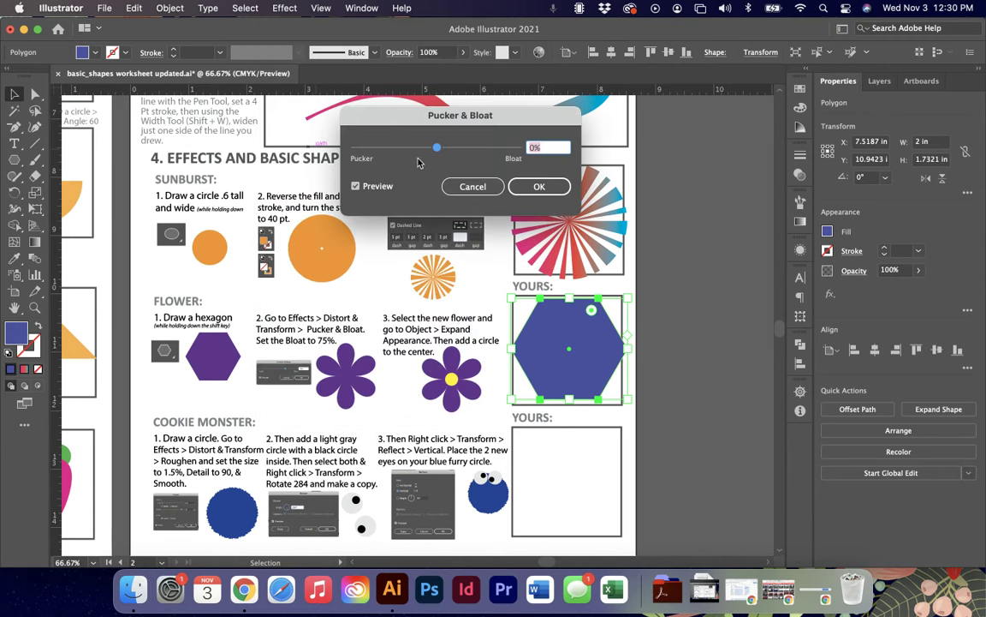
{"action": "mouse_move", "coordinate": [438, 151]}
{"action": "left_mouse_down"}
{"action": "mouse_move", "coordinate": [461, 151]}
{"action": "mouse_move", "coordinate": [377, 151]}
{"action": "mouse_move", "coordinate": [467, 152]}
{"action": "mouse_move", "coordinate": [386, 150]}
{"action": "mouse_move", "coordinate": [434, 152]}
{"action": "left_mouse_up"}
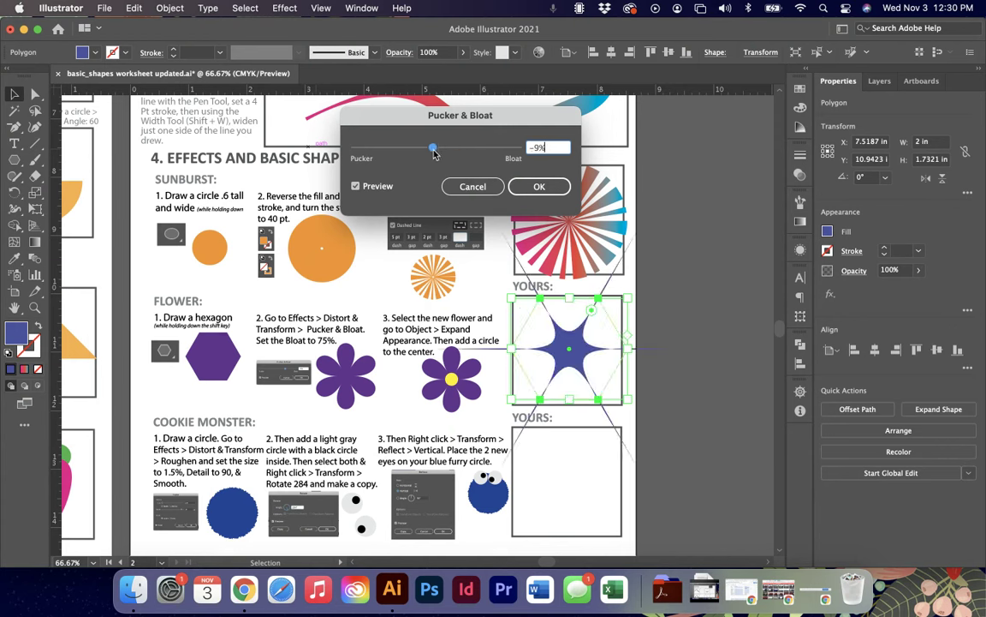
{"action": "double_click", "coordinate": [564, 148]}
{"action": "type", "text": "75"}
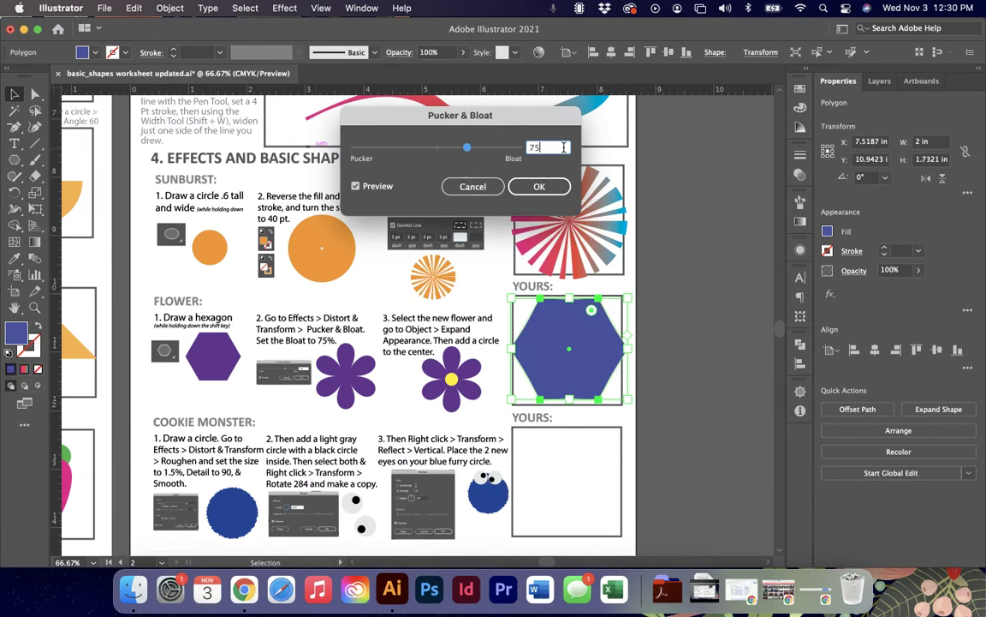
{"action": "key", "text": "Tab"}
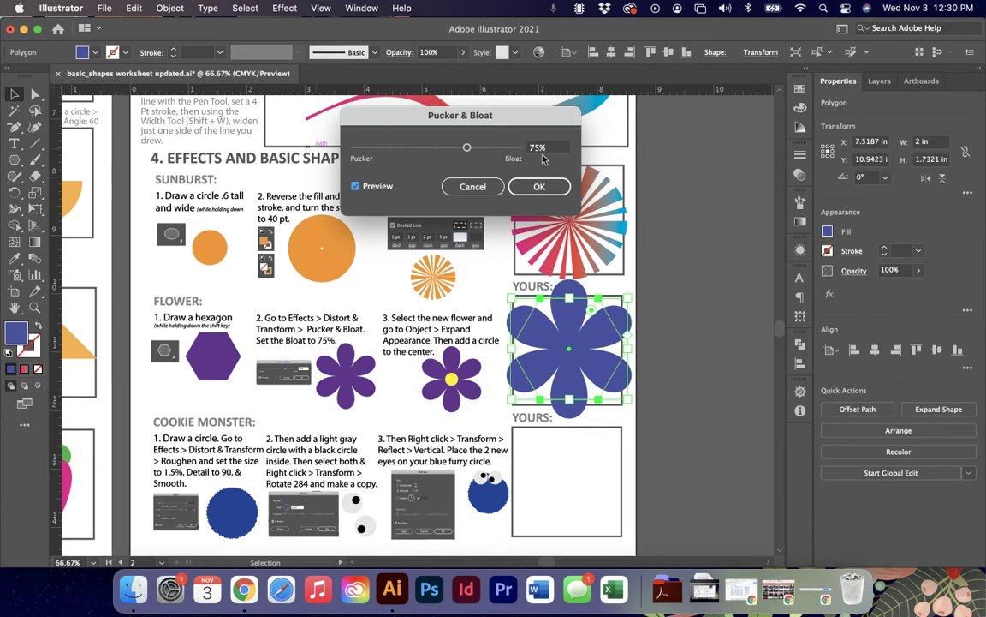
{"action": "left_click", "coordinate": [532, 149]}
{"action": "type", "text": "-"}
{"action": "key", "text": "Tab"}
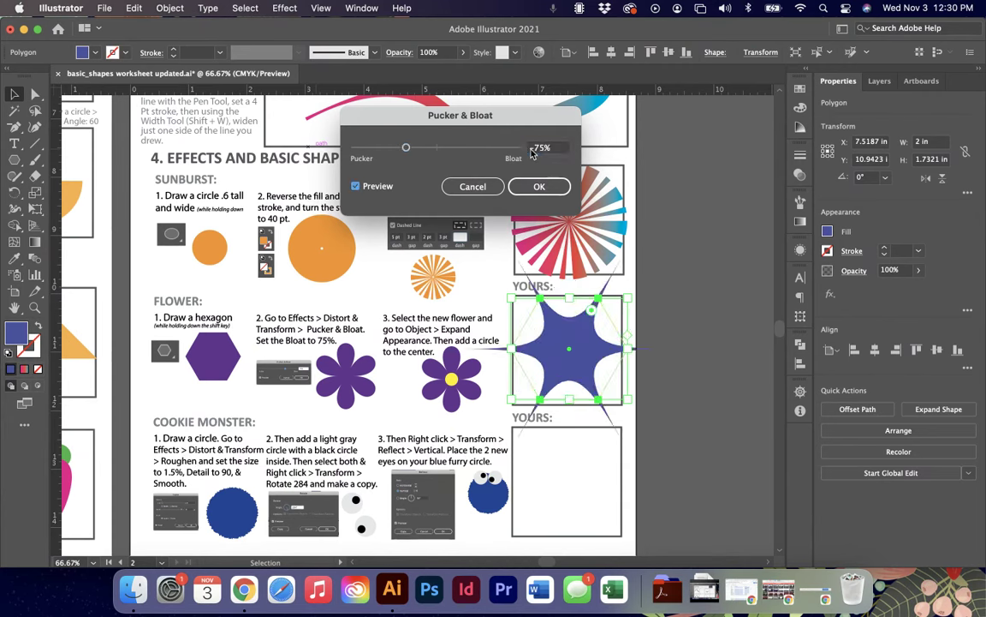
{"action": "double_click", "coordinate": [536, 149]}
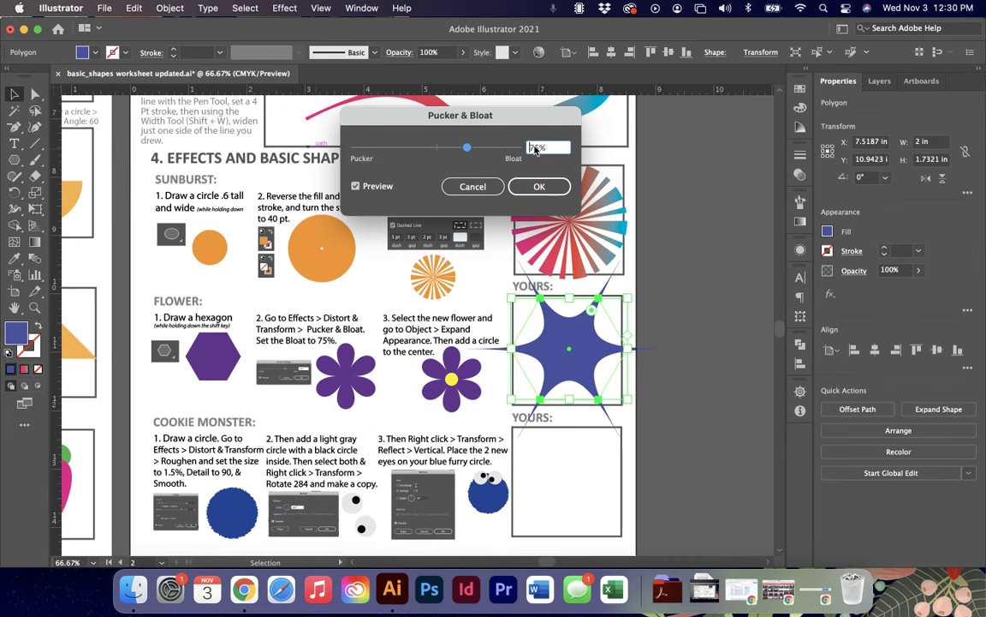
{"action": "left_click", "coordinate": [533, 187]}
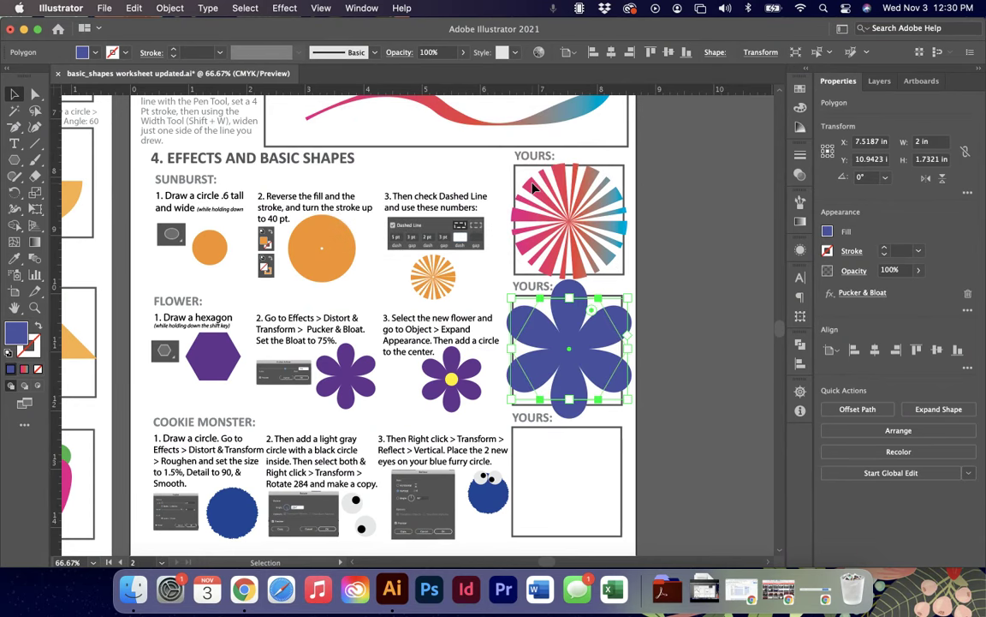
Try expanding the flower's appearance and selecting one of the inner anchor points between its petals.
{"action": "key", "text": "super+equal"}
{"action": "key", "text": "super+equal"}
{"action": "key", "text": "super+equal"}
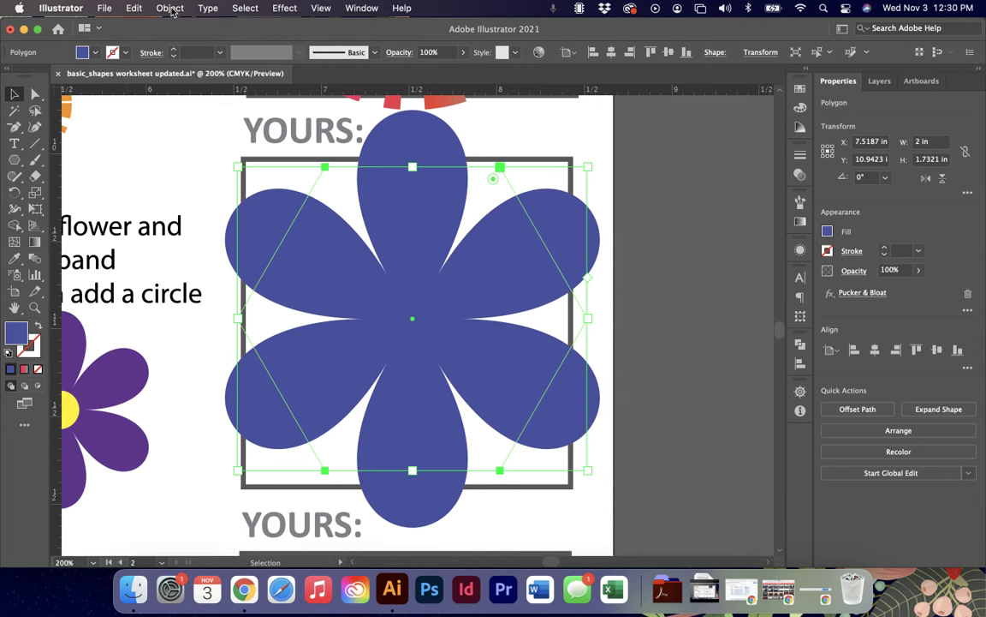
{"action": "left_click", "coordinate": [171, 9]}
{"action": "left_click", "coordinate": [205, 177]}
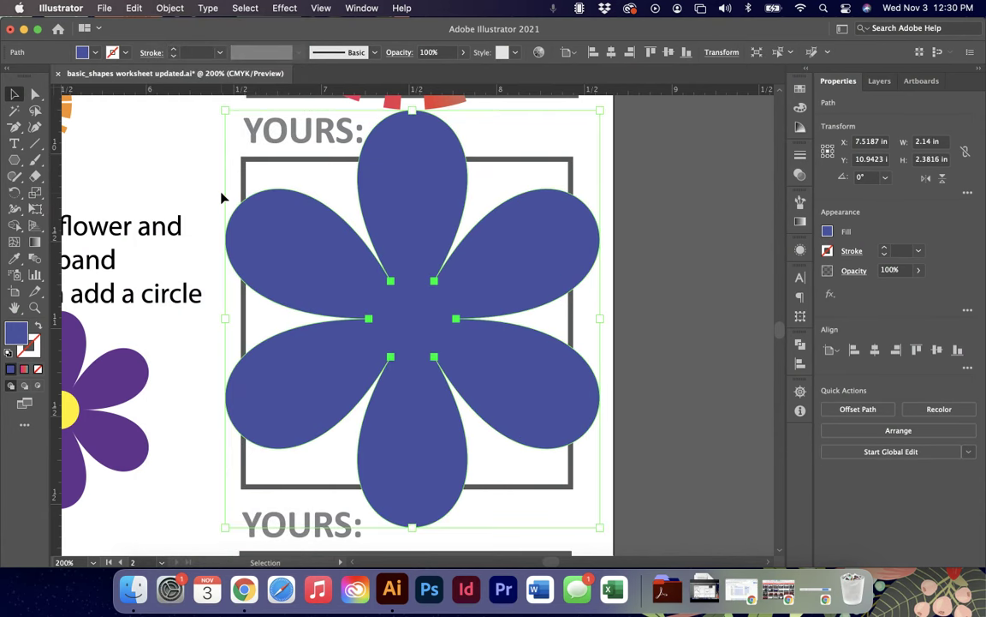
{"action": "left_click", "coordinate": [36, 95]}
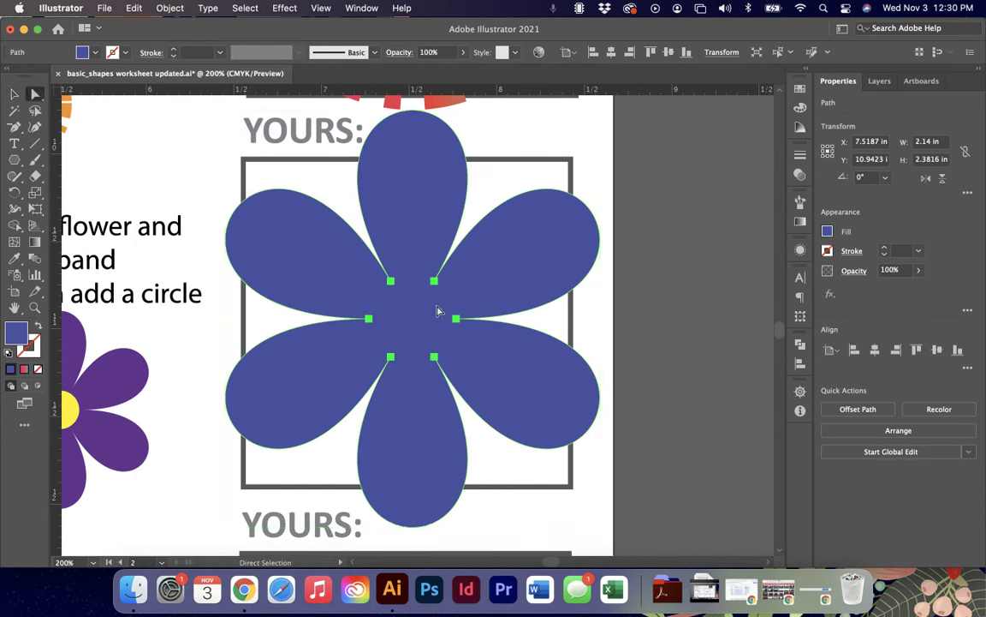
{"action": "left_click_drag", "start_coordinate": [389, 281], "coordinate": [410, 289]}
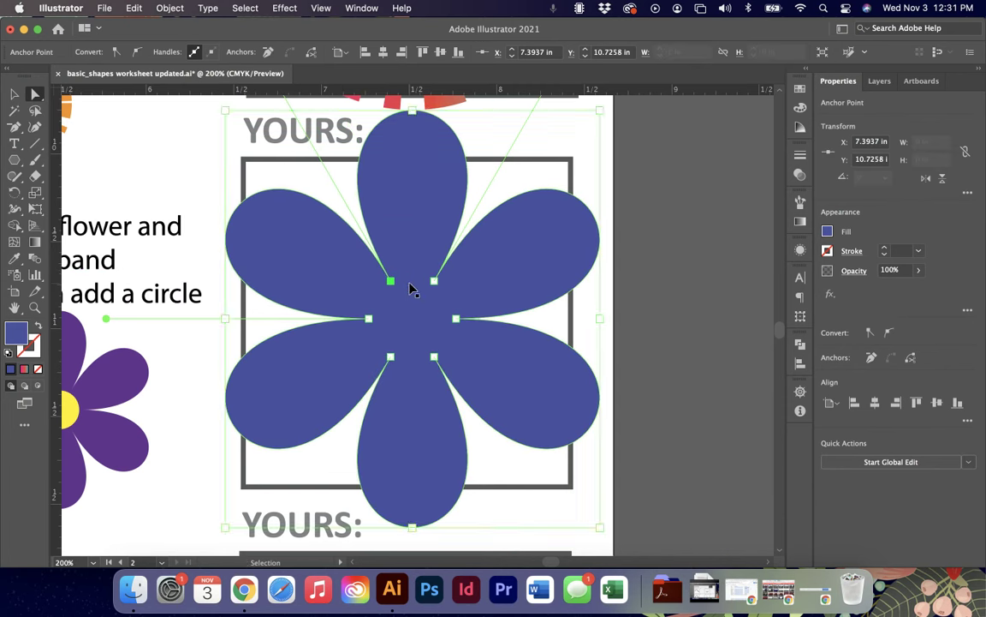
{"action": "left_click", "coordinate": [409, 289]}
Try reshaping the unexpanded flower from the upper-left corner of its underlying hexagon, and undo the change.
{"action": "left_click", "coordinate": [326, 167]}
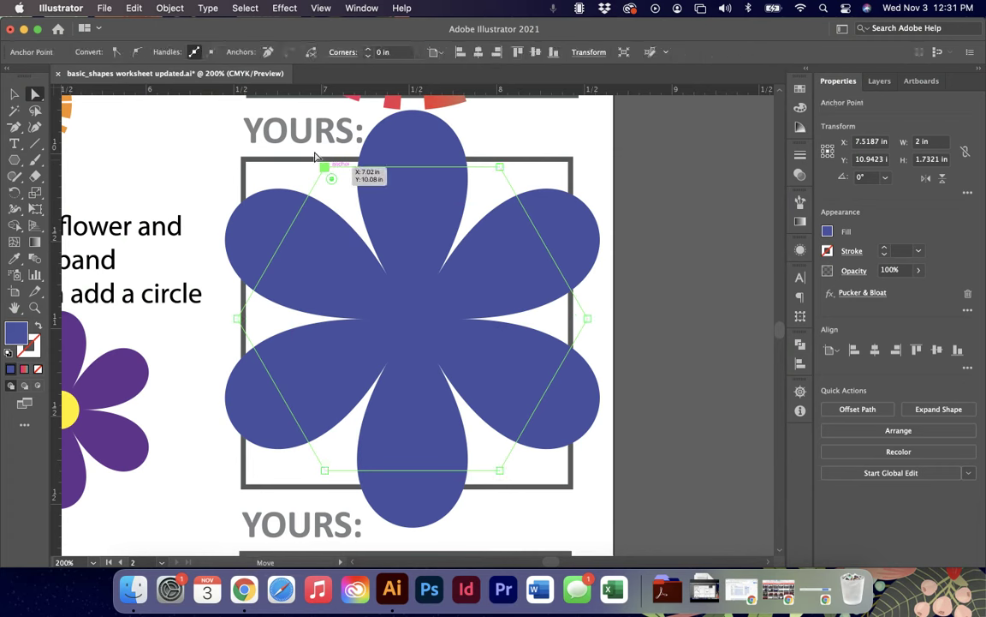
{"action": "left_click_drag", "start_coordinate": [331, 178], "coordinate": [351, 216]}
{"action": "key", "text": "super+z"}
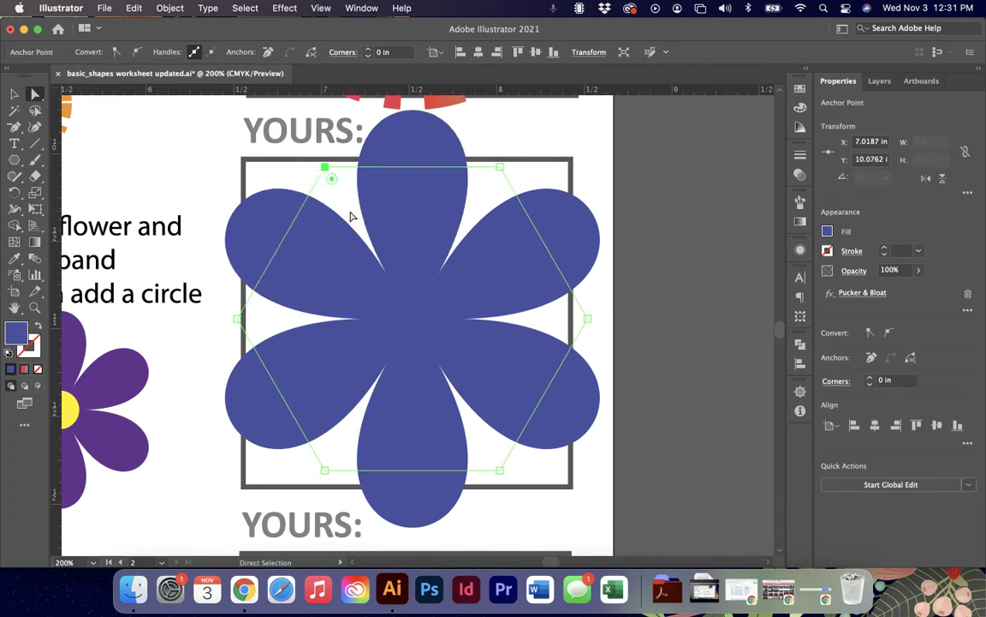
Expand the flower's appearance and scale it down proportionally to about 1.52 by 1.69 in inside the Flower answer box.
{"action": "left_click", "coordinate": [170, 8]}
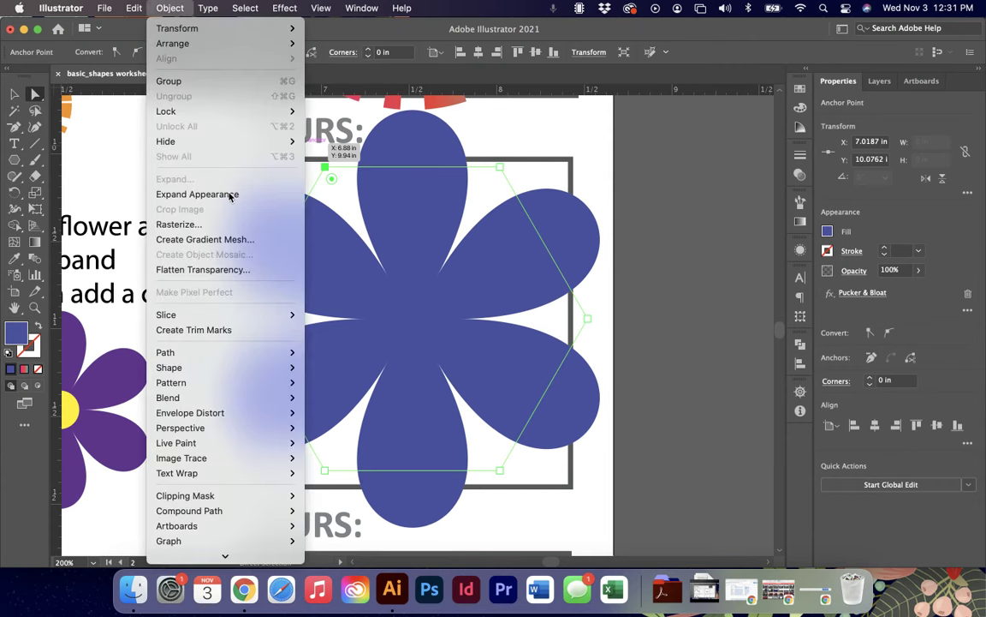
{"action": "left_click", "coordinate": [193, 193]}
{"action": "key", "text": "super+minus"}
{"action": "key", "text": "super+minus"}
{"action": "key", "text": "super+minus"}
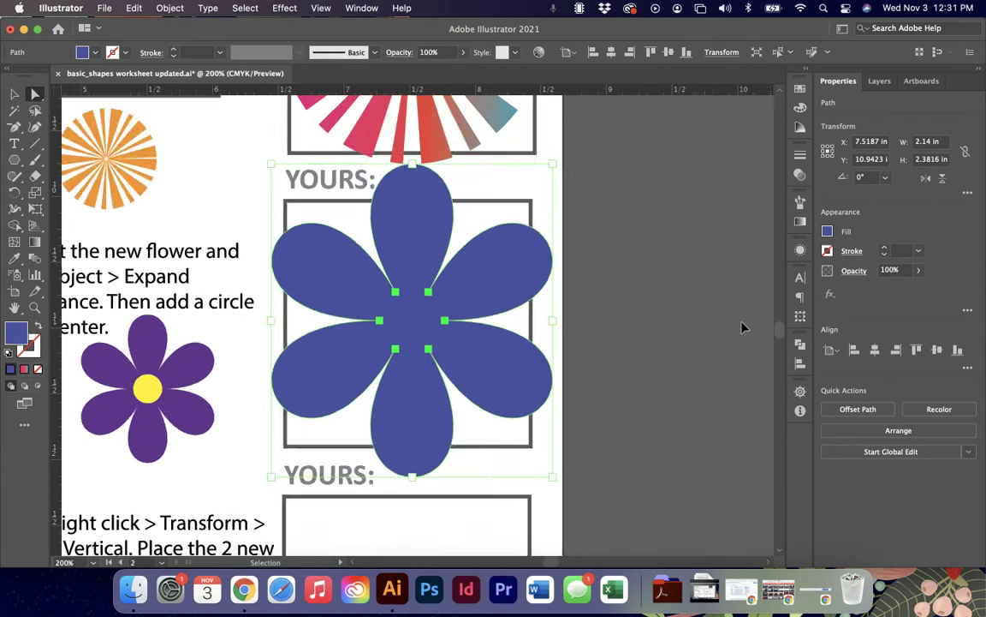
{"action": "key", "text": "v"}
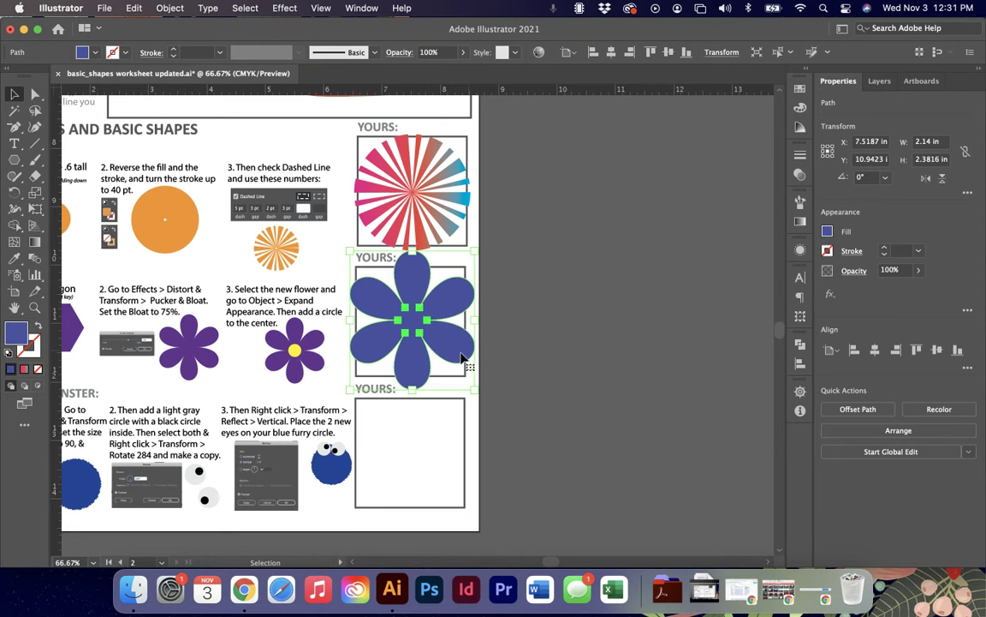
{"action": "left_click_drag", "start_coordinate": [471, 387], "coordinate": [458, 351]}
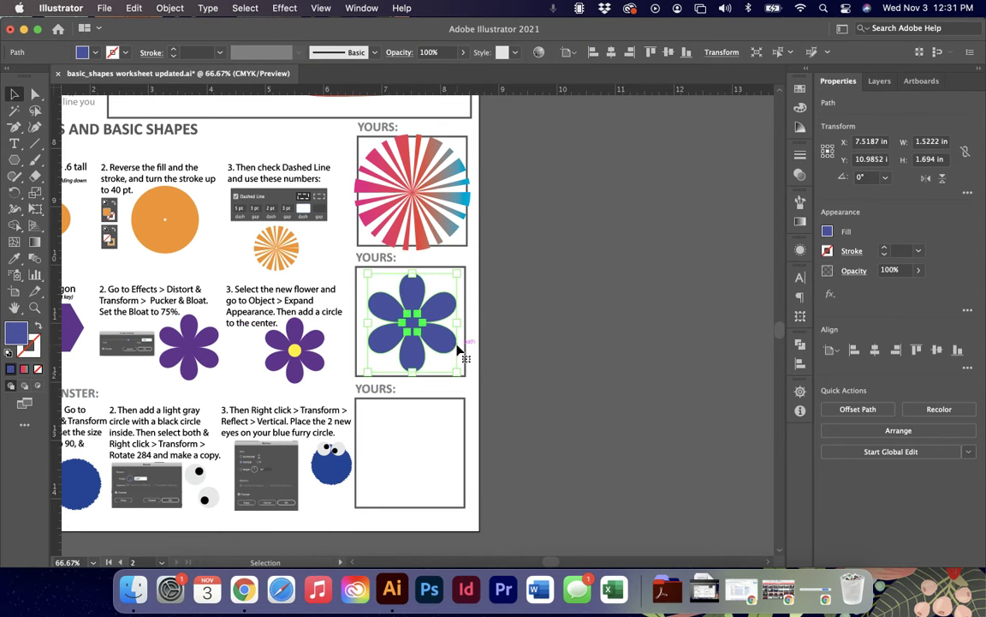
Draw a circle about 0.44 in across over the flower's center and fill it with orange.
{"action": "key", "text": "super+plus"}
{"action": "key", "text": "super+plus"}
{"action": "key", "text": "super+plus"}
{"action": "key", "text": "super+plus"}
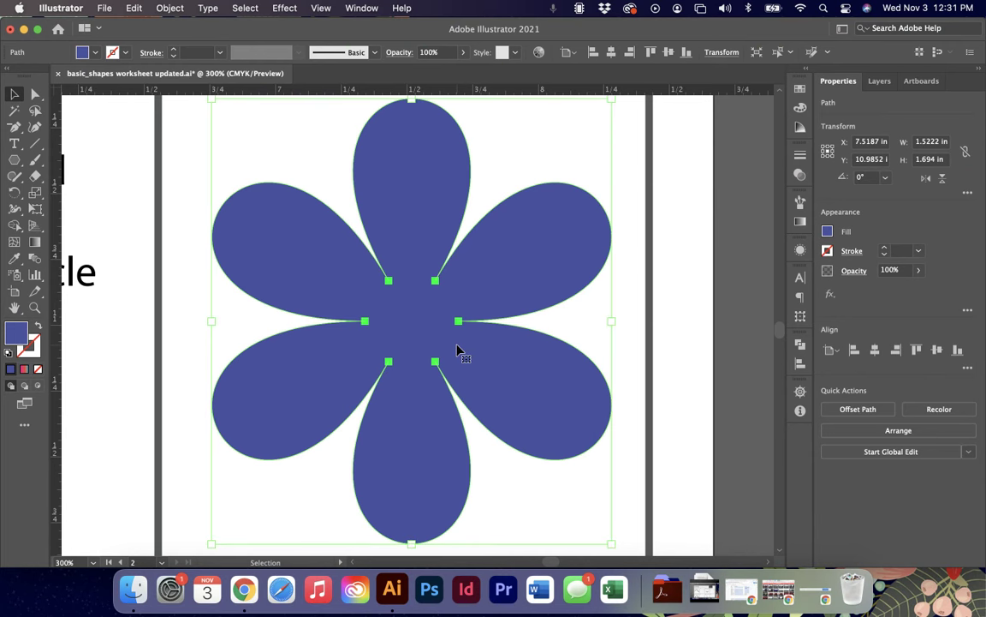
{"action": "key", "text": "l"}
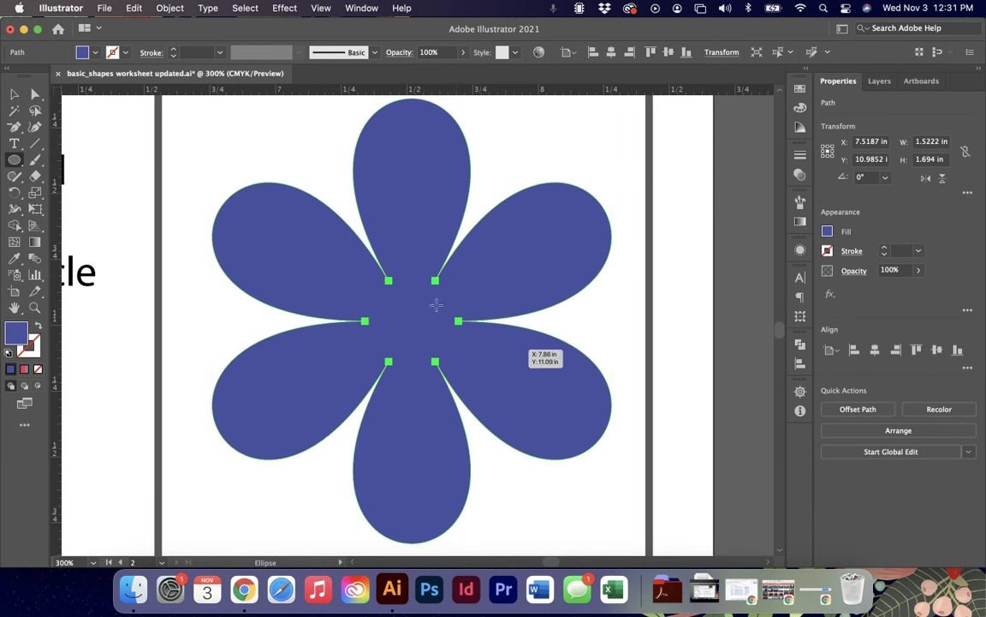
{"action": "left_click_drag", "start_coordinate": [357, 274], "coordinate": [471, 359]}
{"action": "key", "text": "v"}
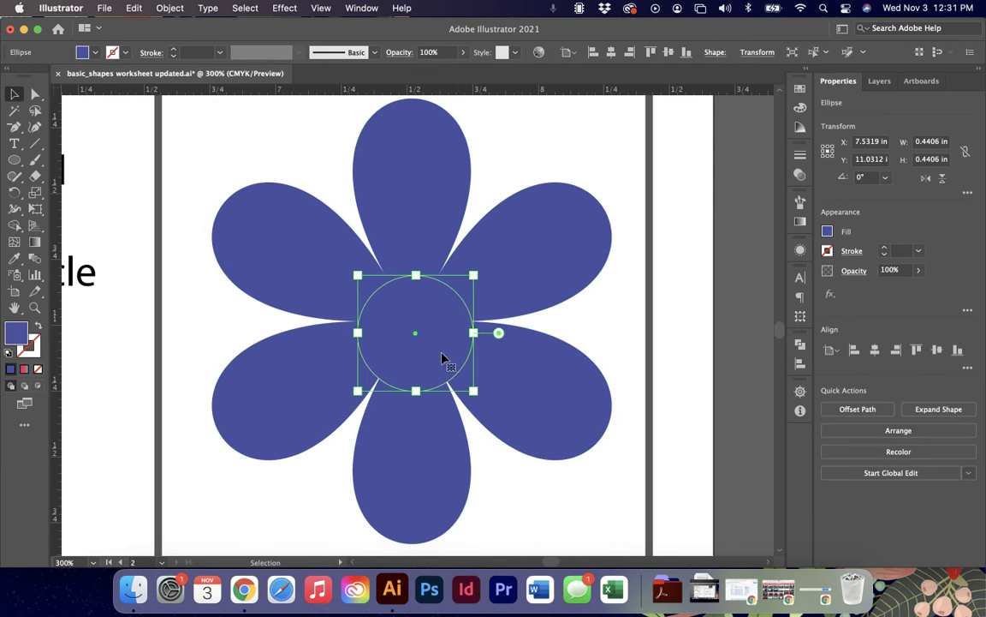
{"action": "left_click", "coordinate": [827, 232]}
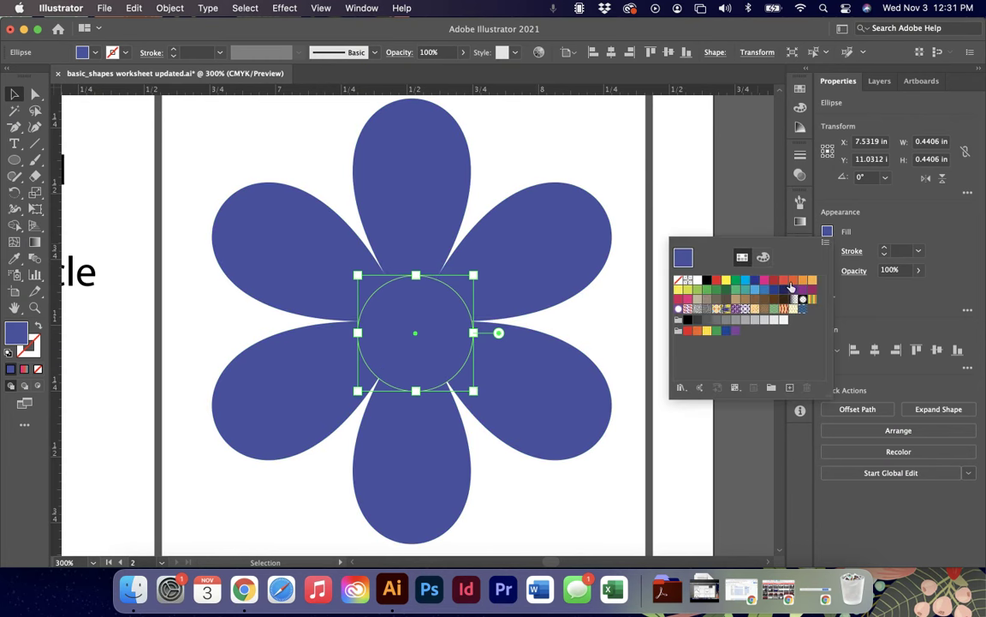
{"action": "left_click", "coordinate": [792, 281]}
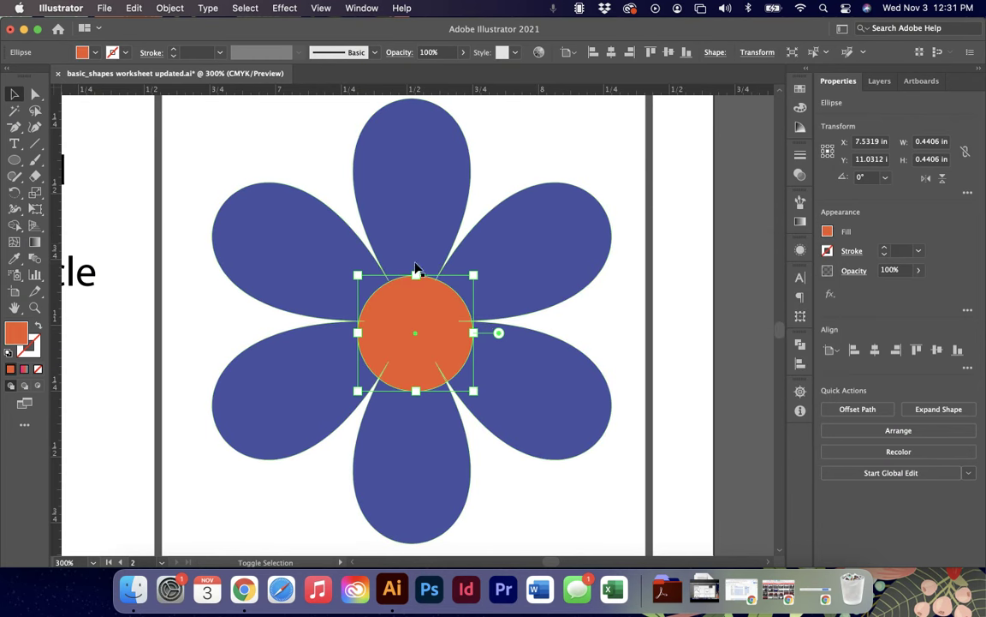
Align the orange circle and the flower to each other's horizontal and vertical centers, leaving nothing selected.
{"action": "left_click", "coordinate": [412, 213], "text": "shift"}
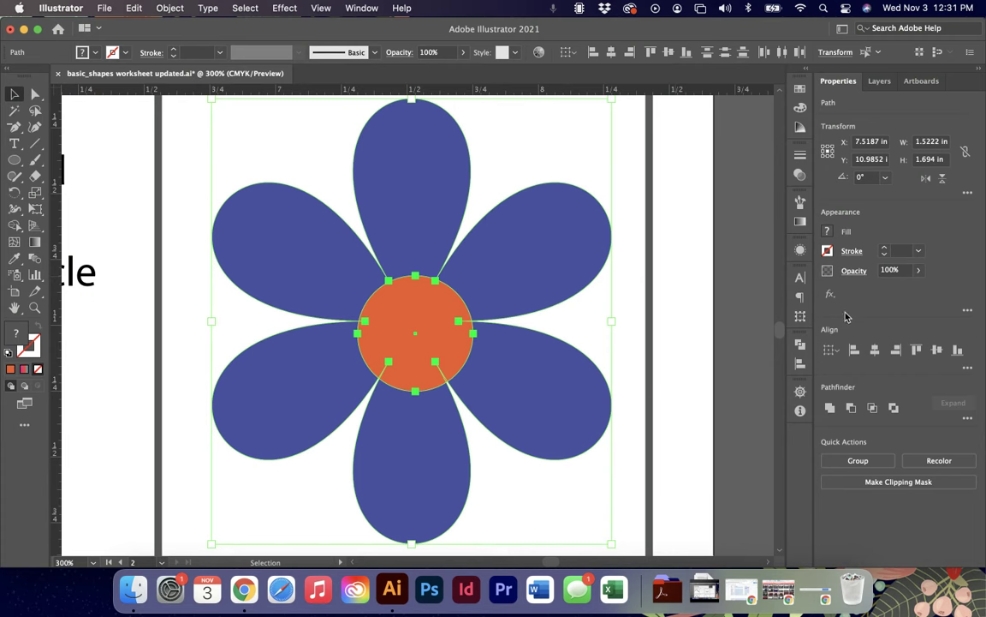
{"action": "left_click", "coordinate": [875, 350]}
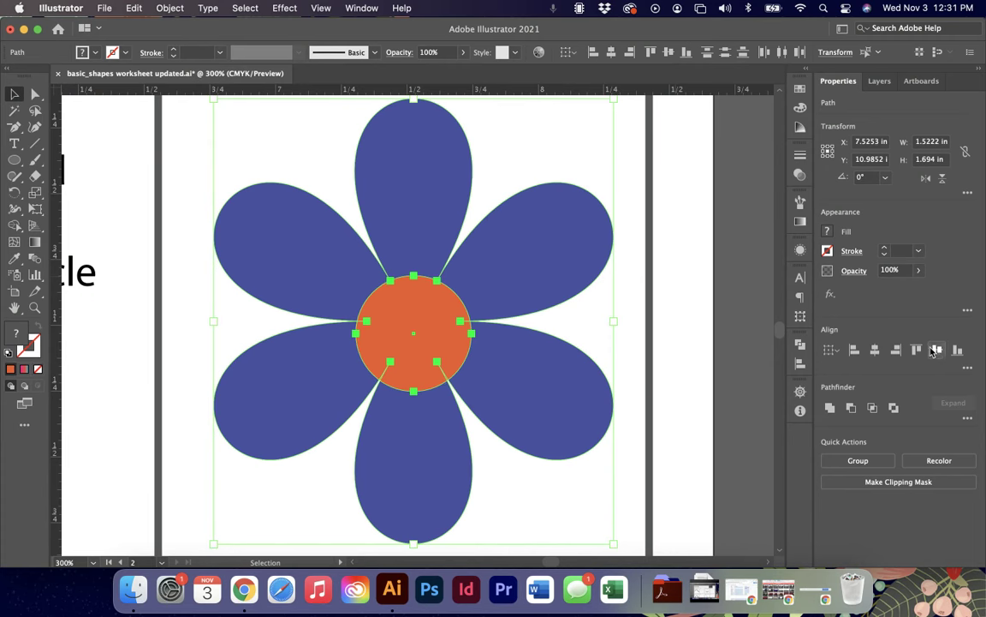
{"action": "left_click", "coordinate": [935, 349]}
{"action": "left_click", "coordinate": [687, 426]}
Draw a circle about 1.32 in across in the Cookie Monster answer box and move it to the middle of the box.
{"action": "key", "text": "super+minus"}
{"action": "key", "text": "super+minus"}
{"action": "key", "text": "super+minus"}
{"action": "key", "text": "super+minus"}
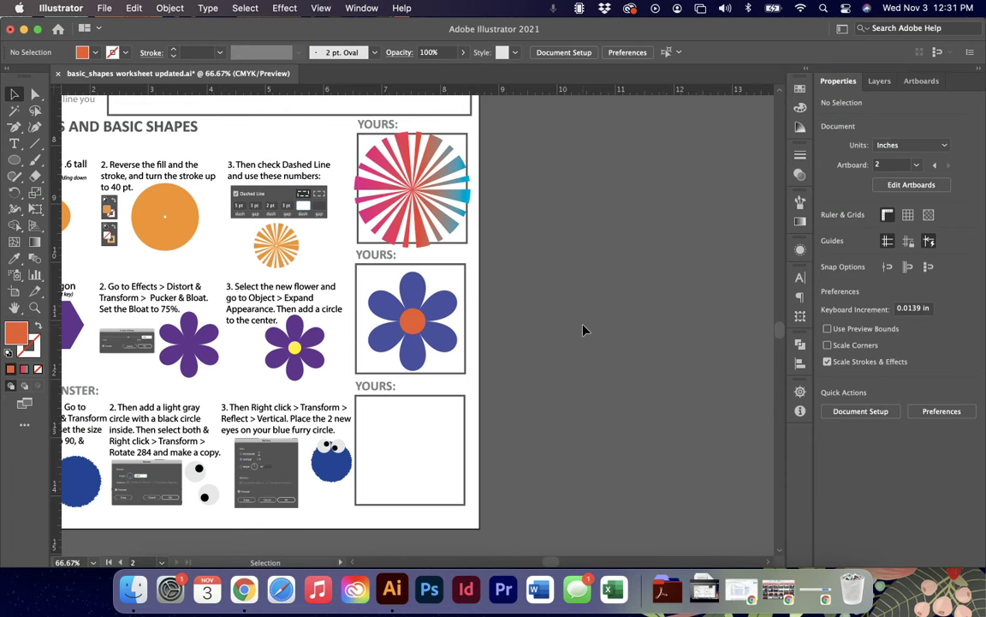
{"action": "scroll", "coordinate": [584, 330], "scroll_direction": "left", "scroll_amount": 5}
{"action": "scroll", "coordinate": [584, 329], "scroll_direction": "down", "scroll_amount": 3}
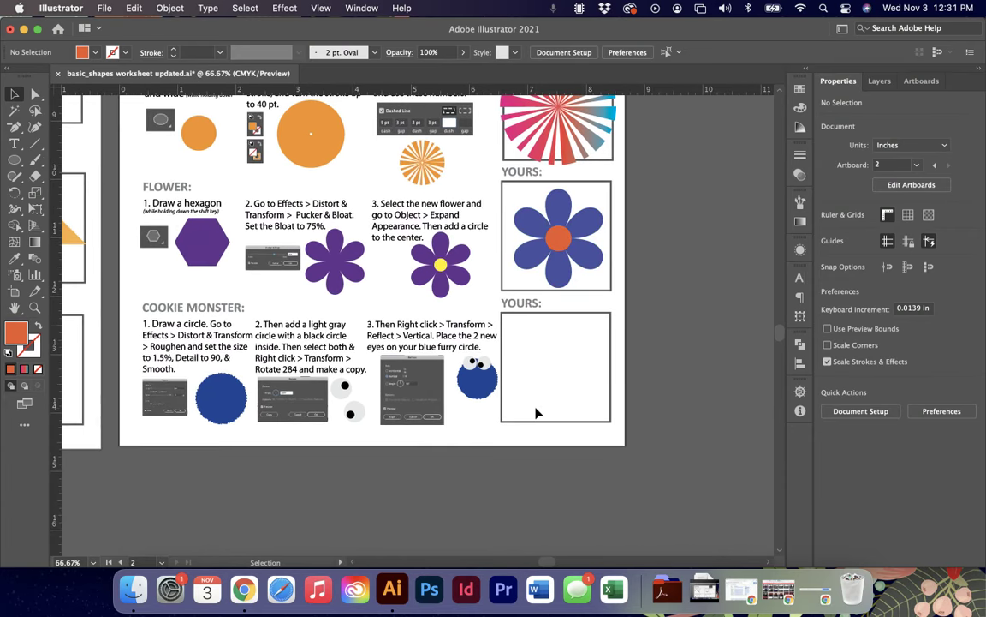
{"action": "key", "text": "super+equal"}
{"action": "key", "text": "super+equal"}
{"action": "key", "text": "super+equal"}
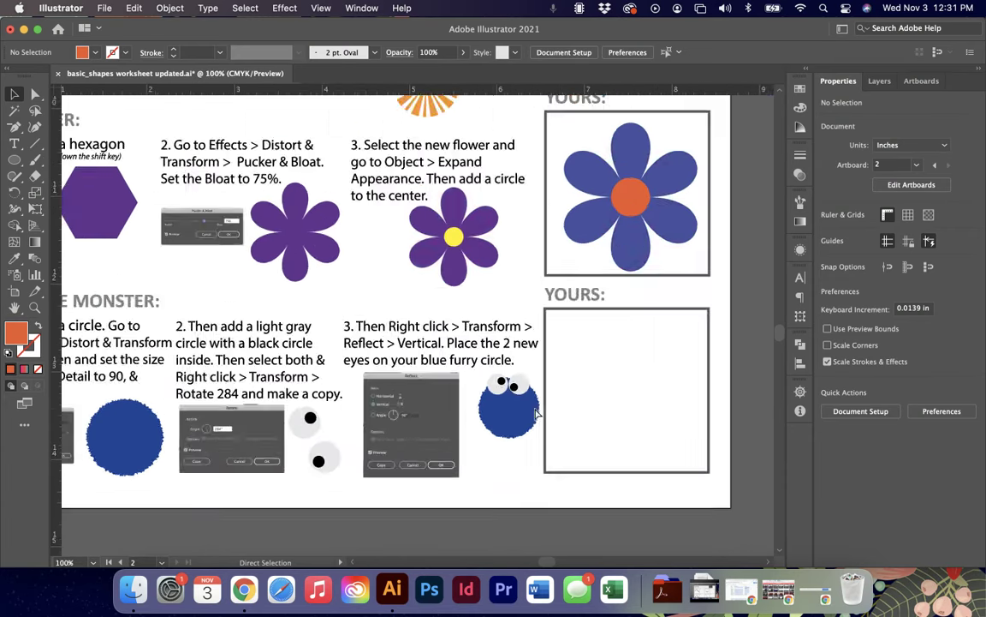
{"action": "scroll", "coordinate": [536, 415], "scroll_direction": "right", "scroll_amount": 5}
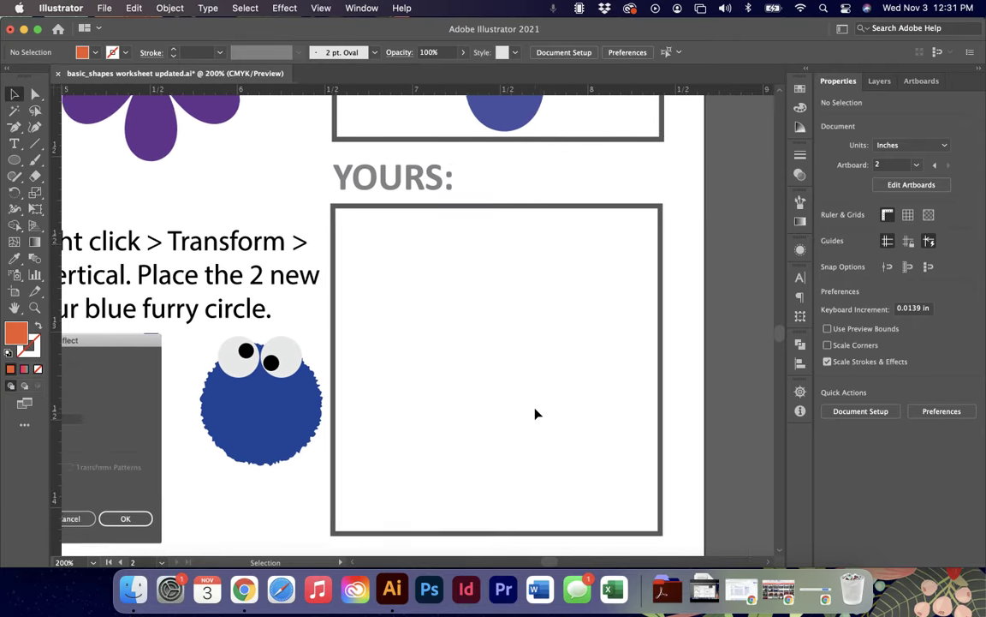
{"action": "key", "text": "super+minus"}
{"action": "key", "text": "l"}
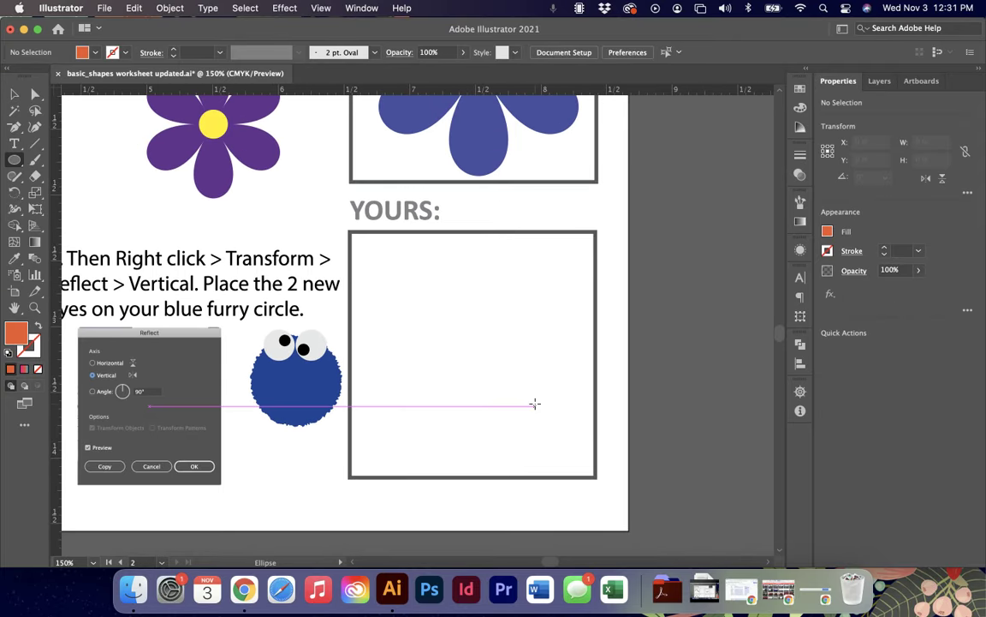
{"action": "left_click_drag", "start_coordinate": [487, 364], "coordinate": [574, 436]}
{"action": "key", "text": "v"}
{"action": "left_click_drag", "start_coordinate": [532, 401], "coordinate": [518, 393]}
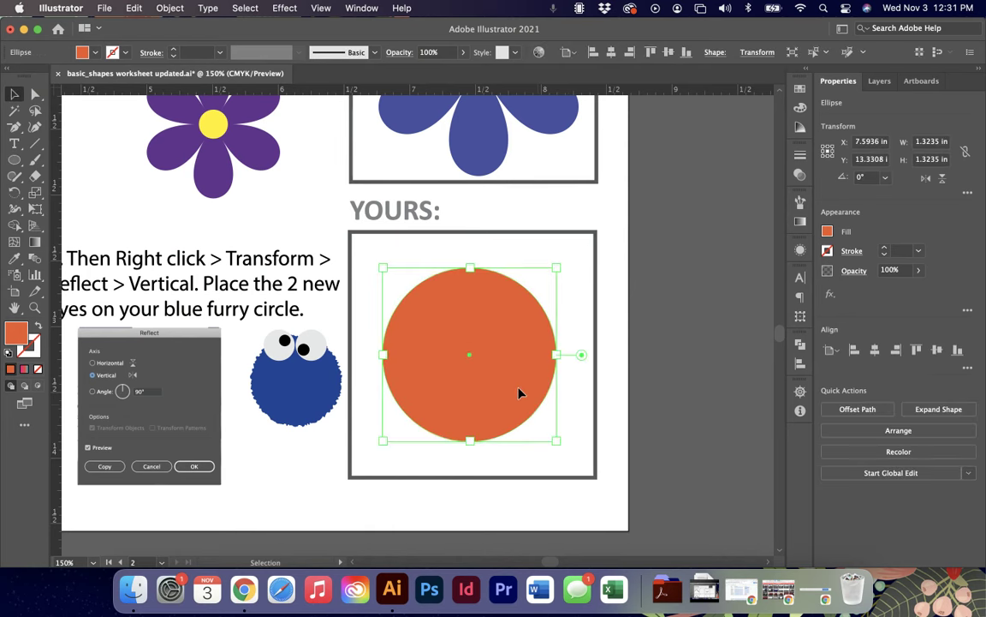
Start a Roughen effect on the Cookie Monster circle with a relative size of 1.5%.
{"action": "key", "text": "super+minus"}
{"action": "key", "text": "super+minus"}
{"action": "key", "text": "super+minus"}
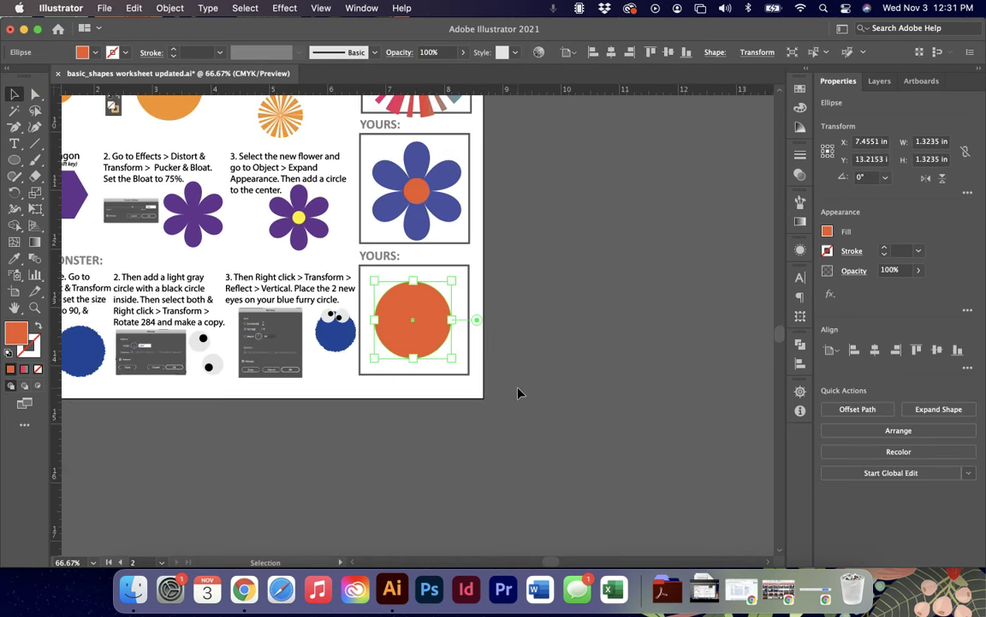
{"action": "left_click", "coordinate": [284, 7]}
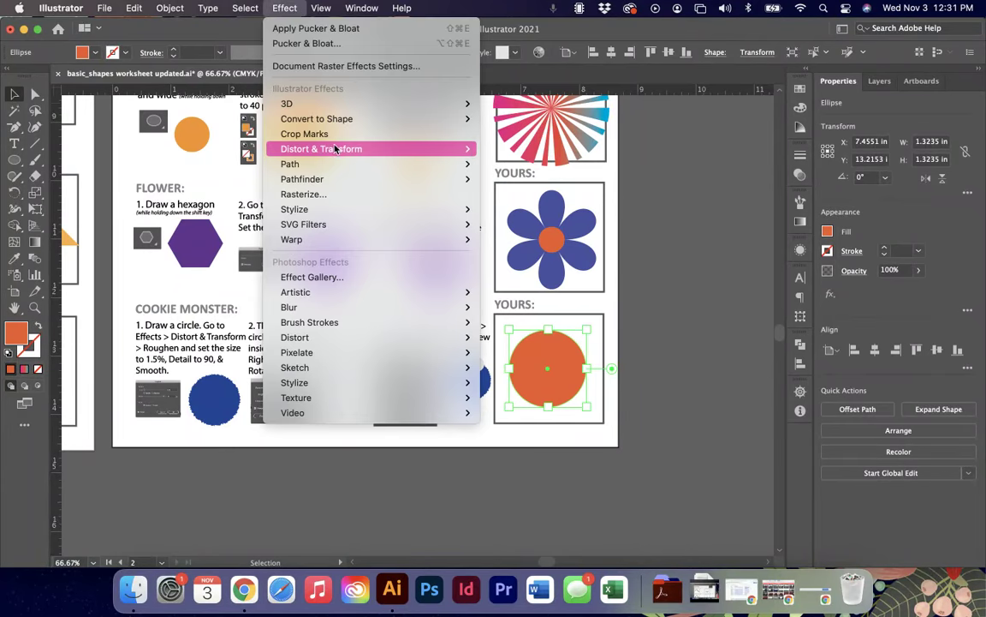
{"action": "mouse_move", "coordinate": [363, 149]}
{"action": "left_click", "coordinate": [514, 180]}
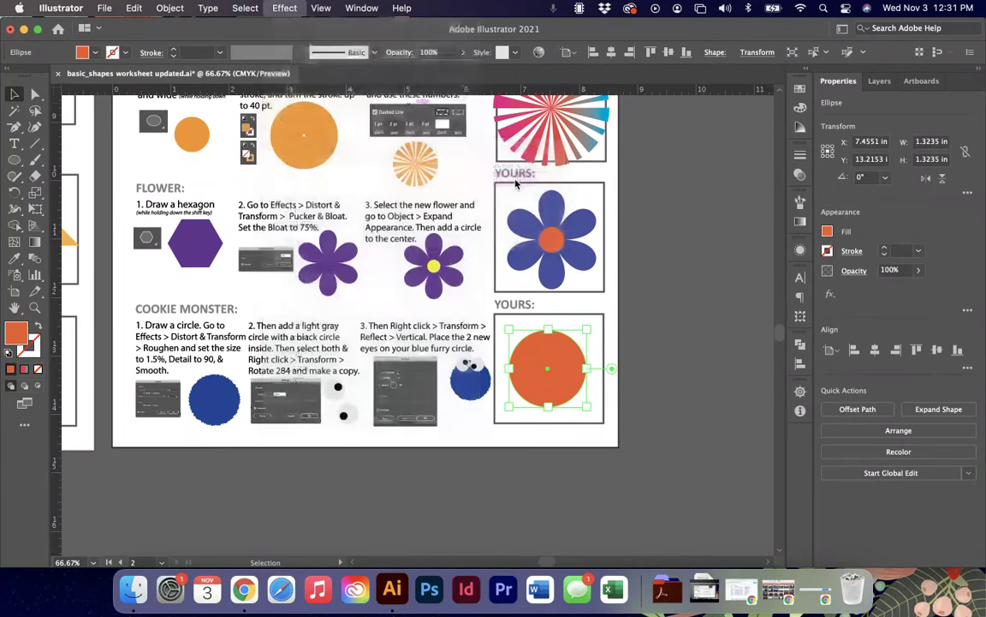
{"action": "left_click_drag", "start_coordinate": [554, 114], "coordinate": [585, 86]}
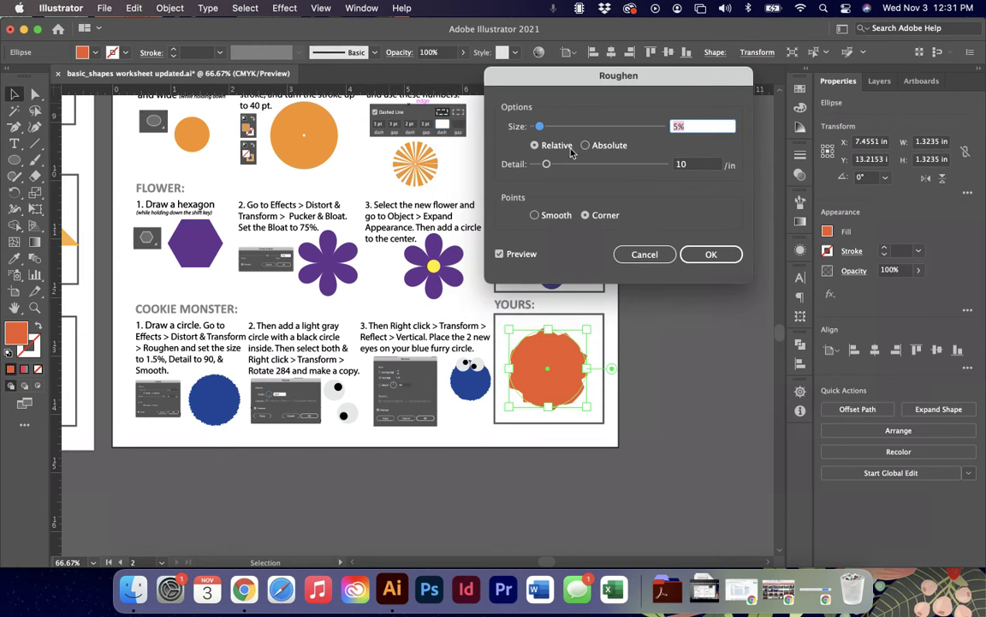
{"action": "mouse_move", "coordinate": [539, 127]}
{"action": "left_mouse_down"}
{"action": "mouse_move", "coordinate": [610, 127]}
{"action": "mouse_move", "coordinate": [533, 127]}
{"action": "left_mouse_up"}
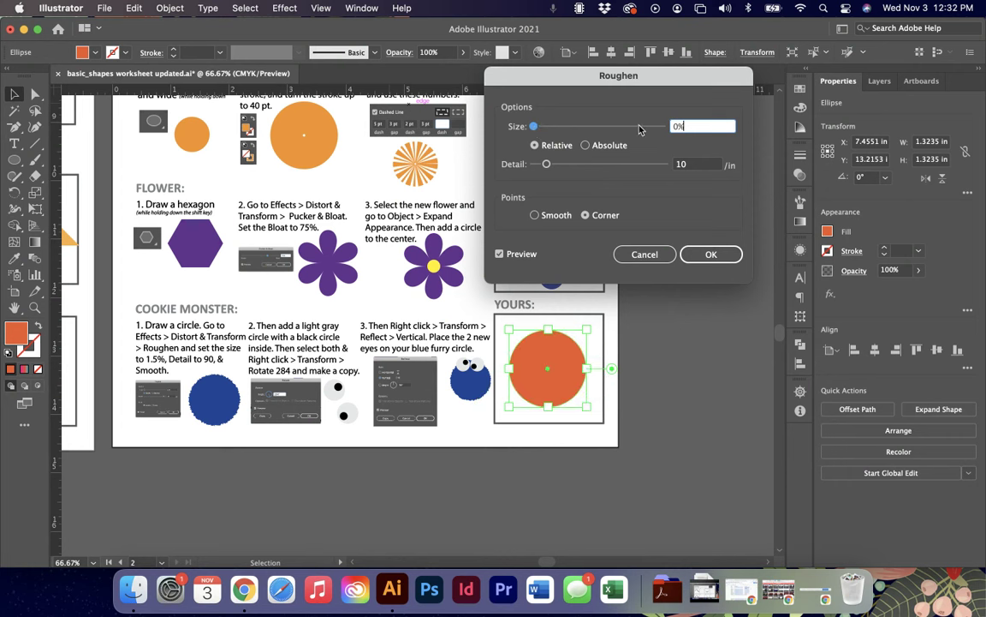
{"action": "double_click", "coordinate": [690, 125]}
{"action": "type", "text": "1.5"}
{"action": "key", "text": "Tab"}
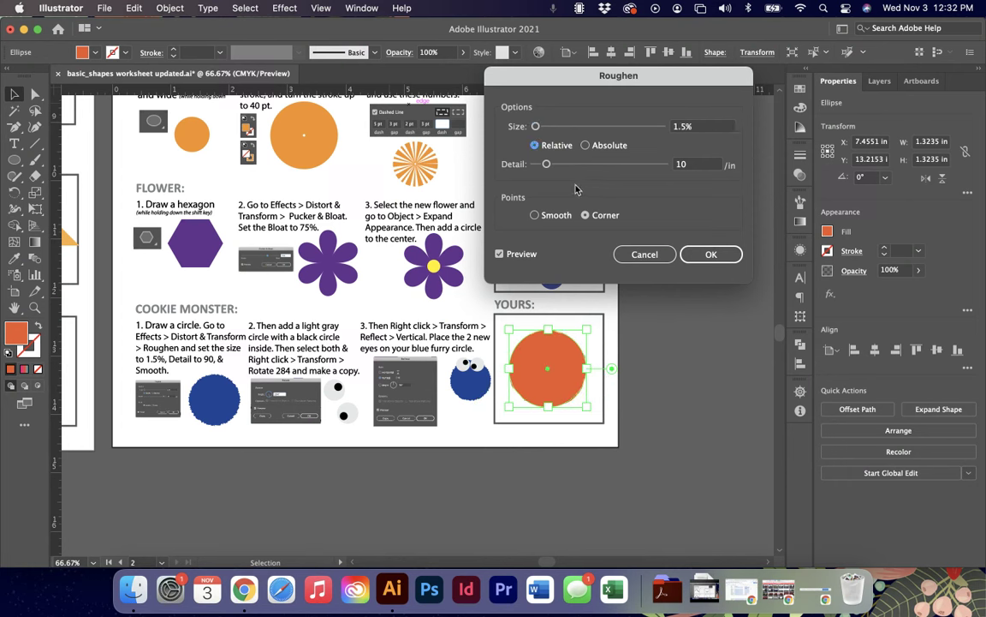
Set the Roughen detail to 91 per inch with smooth points and apply the effect.
{"action": "left_click_drag", "start_coordinate": [546, 164], "coordinate": [654, 167]}
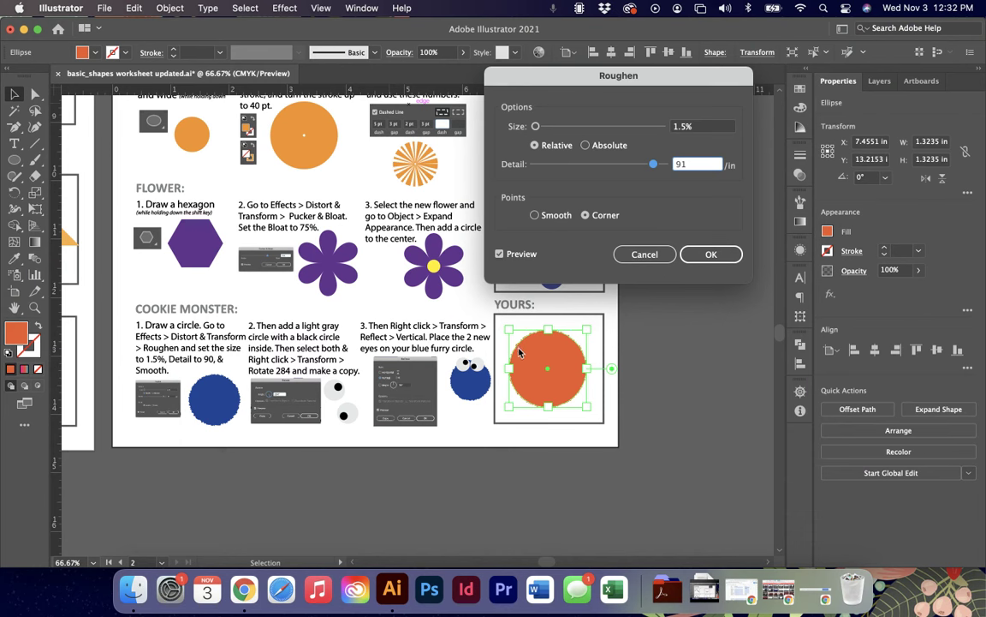
{"action": "left_click", "coordinate": [553, 220]}
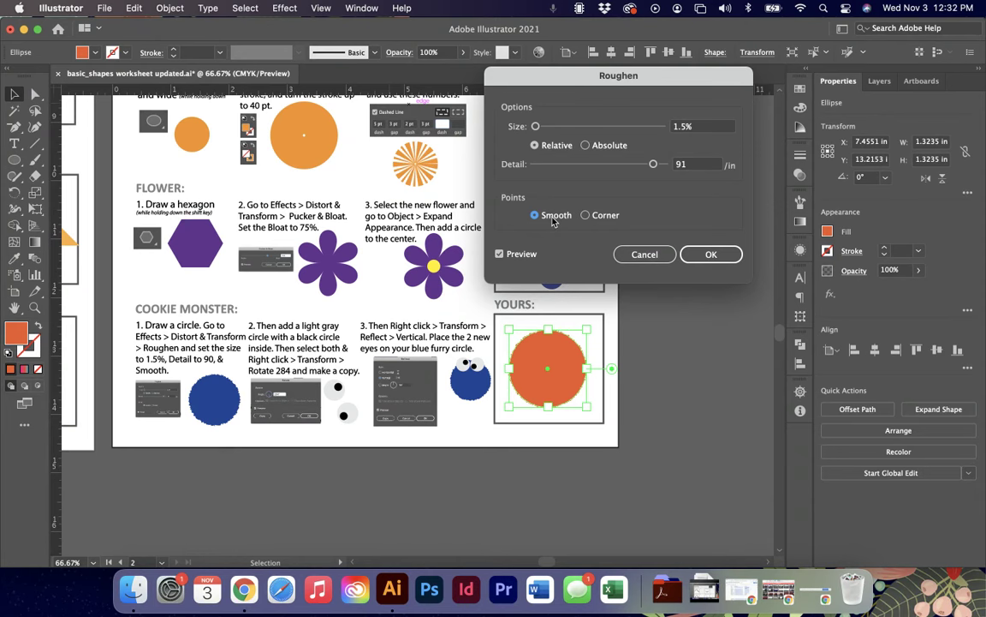
{"action": "left_click", "coordinate": [718, 262]}
Examine the circle's roughened edge up close and compare it with the worksheet's Cookie Monster example.
{"action": "key", "text": "super+equal"}
{"action": "key", "text": "super+equal"}
{"action": "key", "text": "super+equal"}
{"action": "key", "text": "super+equal"}
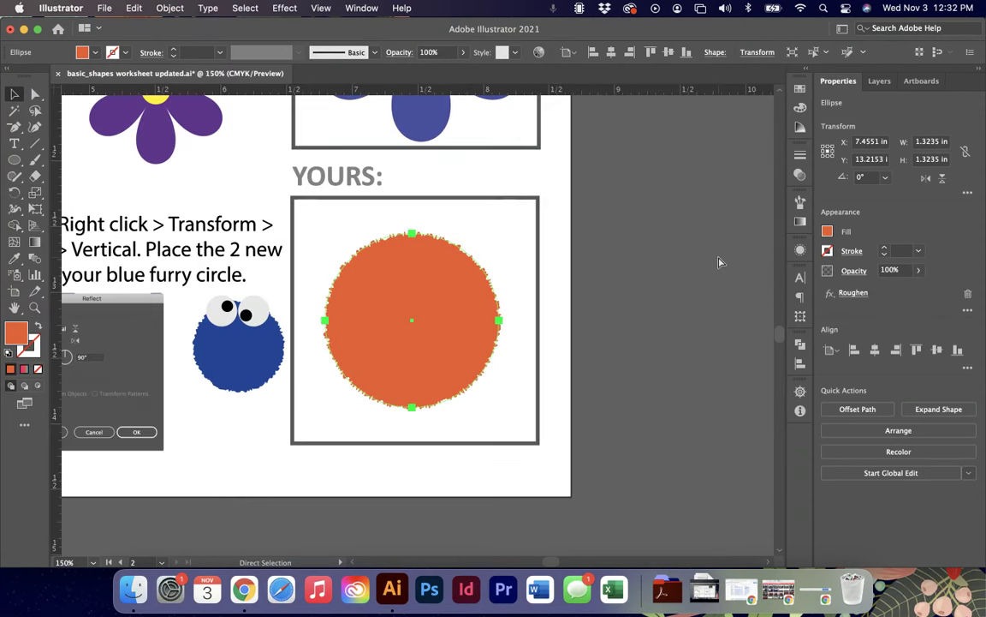
{"action": "key", "text": "super+minus"}
{"action": "key", "text": "super+minus"}
{"action": "key", "text": "super+minus"}
{"action": "key", "text": "v"}
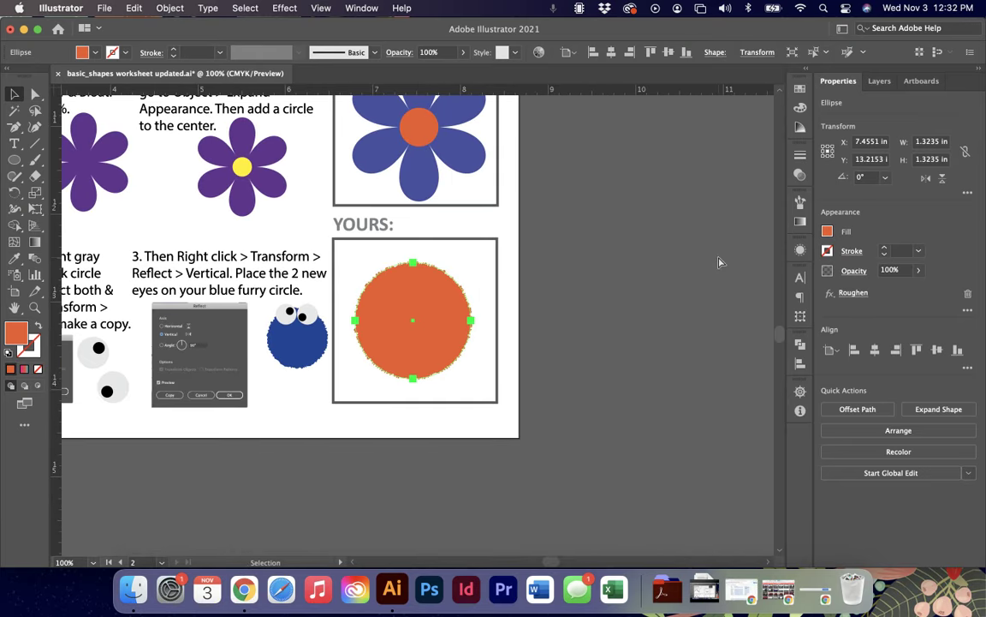
{"action": "key", "text": "super+equal"}
{"action": "key", "text": "super+minus"}
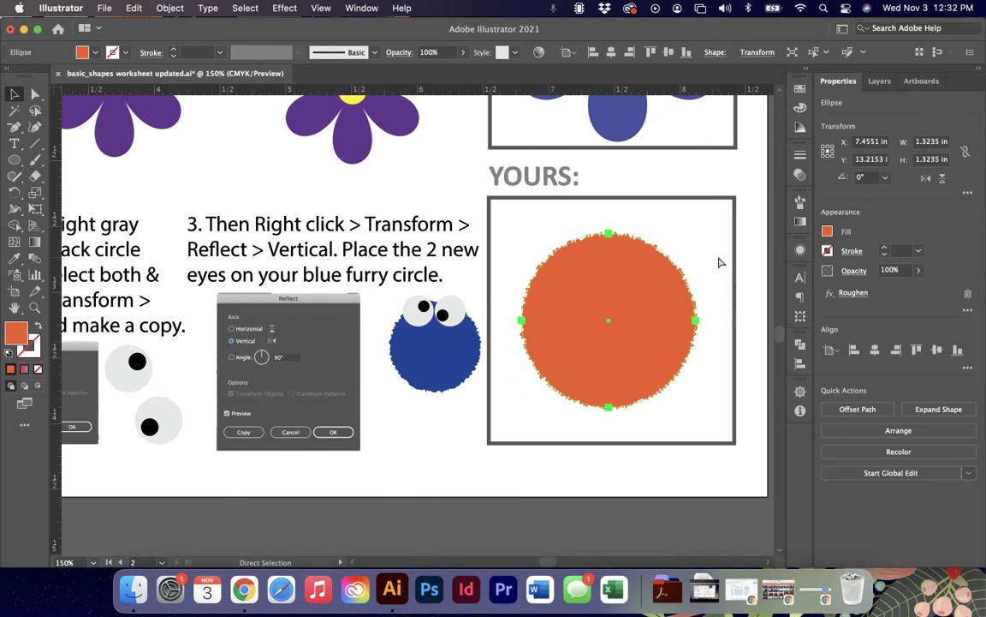
{"action": "key", "text": "super+minus"}
{"action": "scroll", "coordinate": [718, 262], "scroll_direction": "left", "scroll_amount": 5}
{"action": "scroll", "coordinate": [719, 262], "scroll_direction": "up", "scroll_amount": 2}
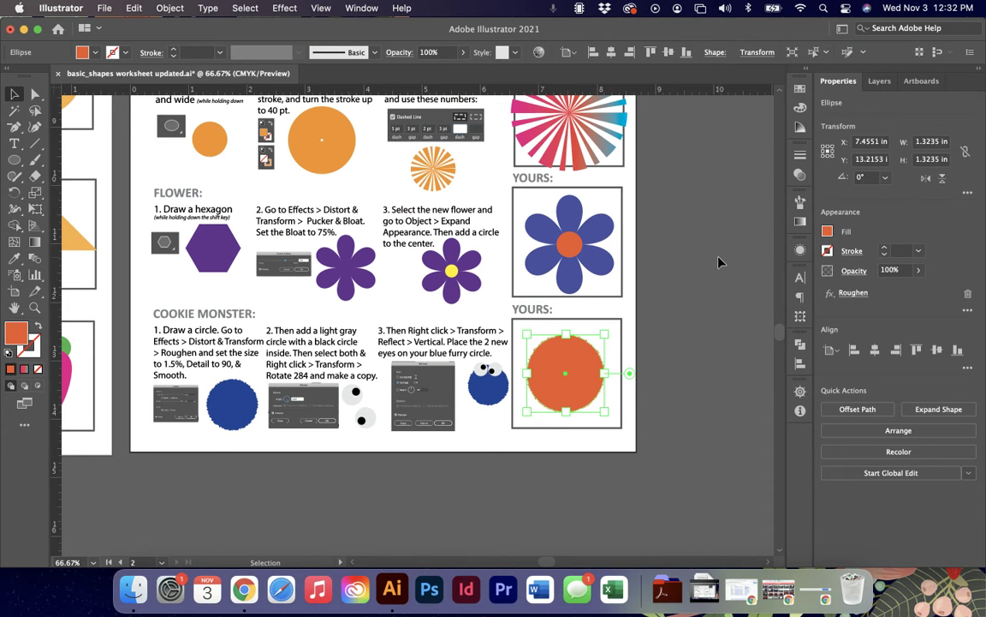
Draw a circle about 0.45 in across over the furry circle's upper-left part and fill it with light gray.
{"action": "left_click", "coordinate": [709, 299]}
{"action": "key", "text": "l"}
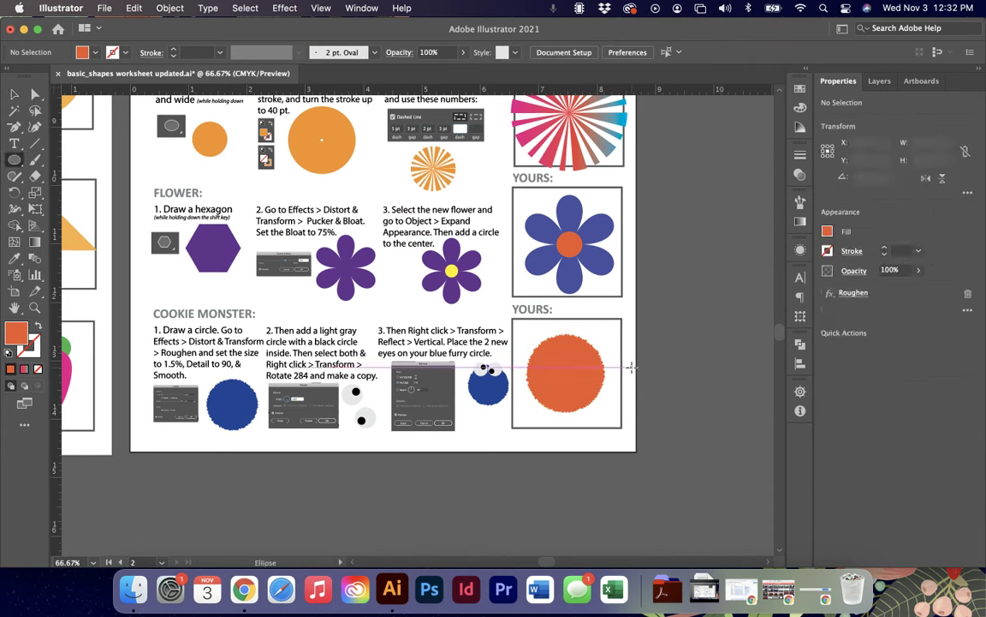
{"action": "left_click_drag", "start_coordinate": [538, 331], "coordinate": [562, 356]}
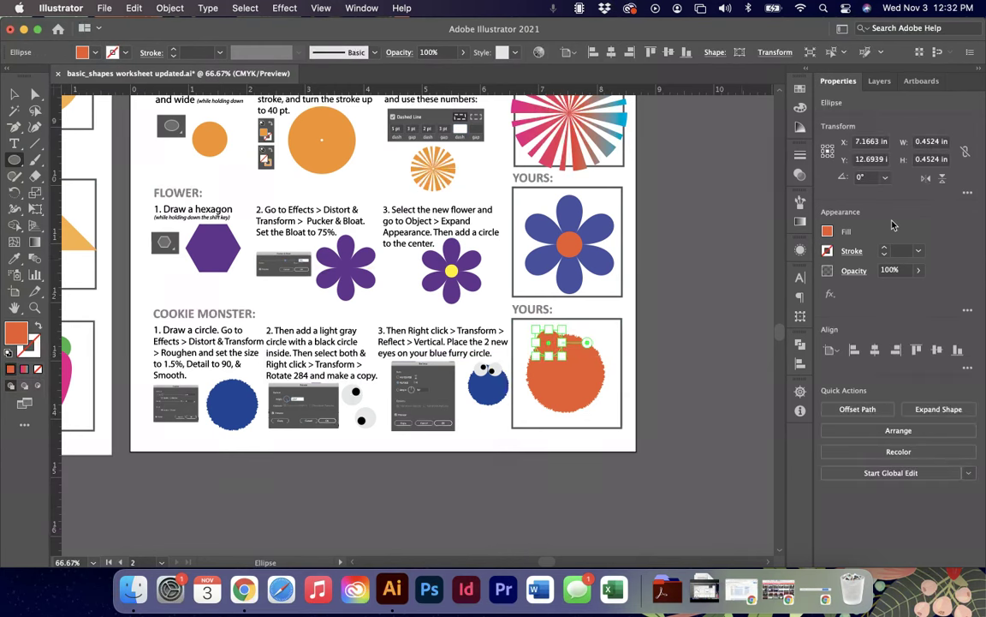
{"action": "left_click", "coordinate": [828, 231]}
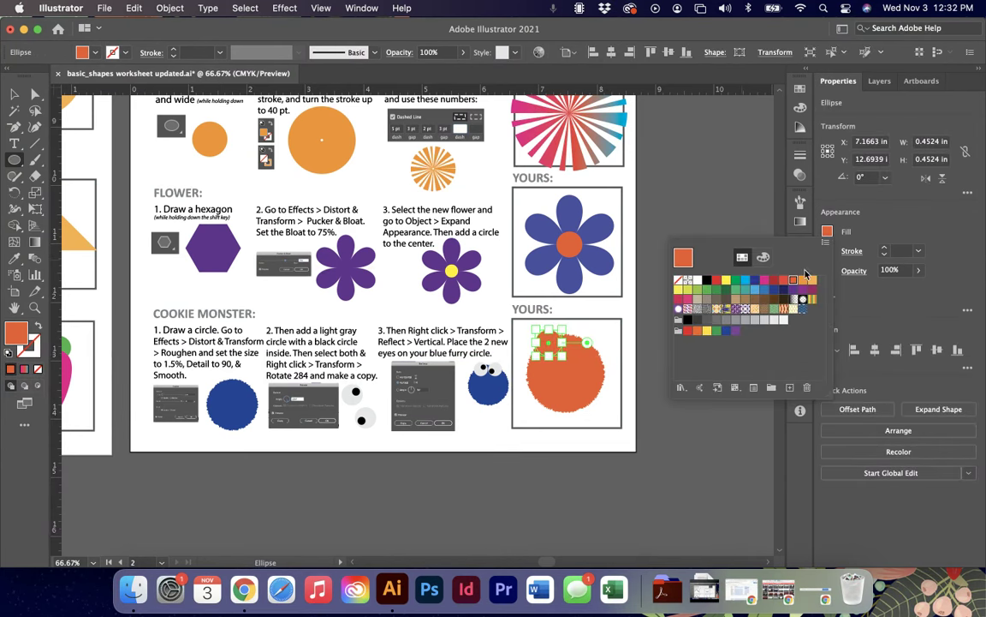
{"action": "left_click", "coordinate": [775, 322]}
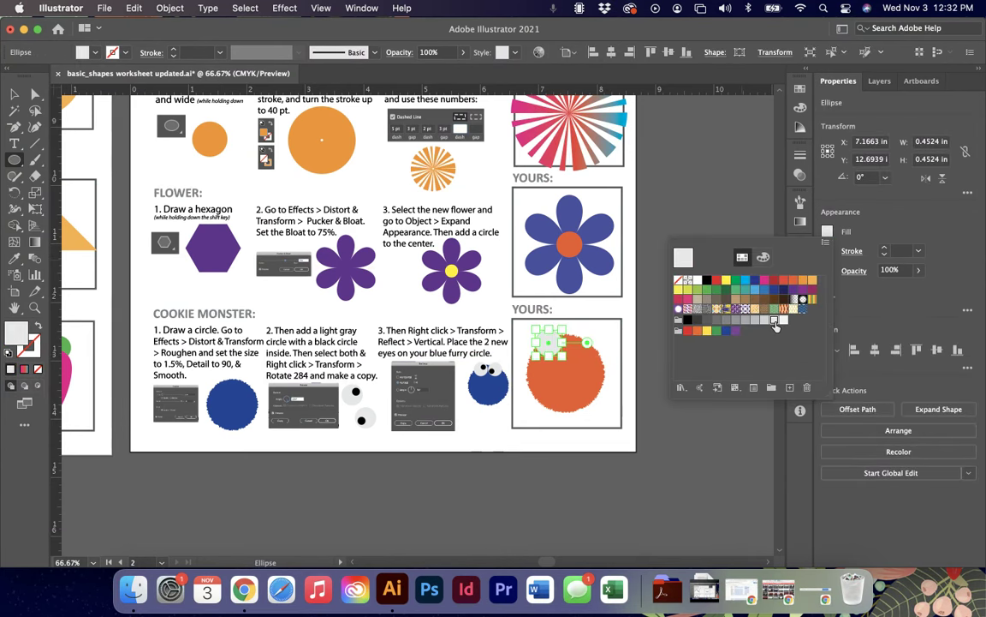
{"action": "key", "text": "Escape"}
Move the light gray circle up and outward so it overlaps the furry circle's upper-left edge.
{"action": "key", "text": "super+equal"}
{"action": "key", "text": "v"}
{"action": "mouse_move", "coordinate": [417, 327]}
{"action": "left_mouse_down"}
{"action": "mouse_move", "coordinate": [409, 321]}
{"action": "mouse_move", "coordinate": [418, 315]}
{"action": "left_mouse_up"}
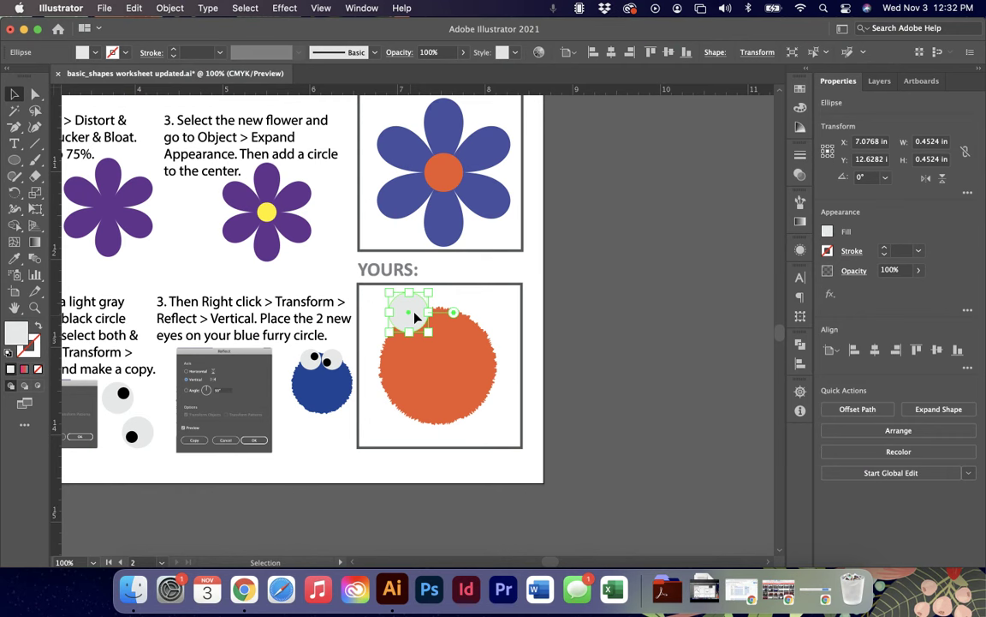
Draw a pupil circle about 0.15 in across inside the light gray eye and fill it with black, leaving nothing selected.
{"action": "key", "text": "l"}
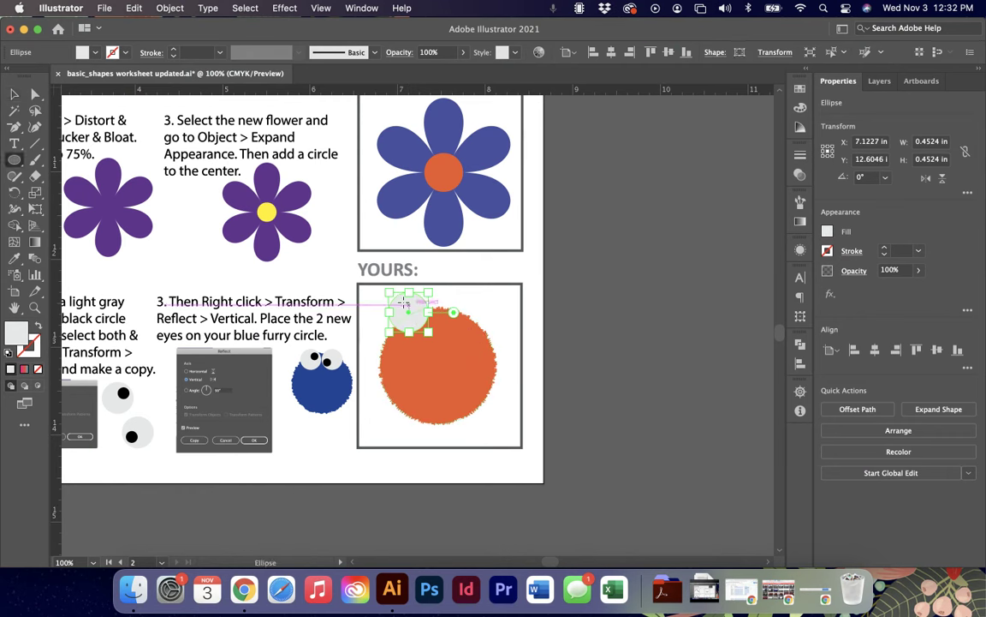
{"action": "left_click_drag", "start_coordinate": [407, 304], "coordinate": [420, 317]}
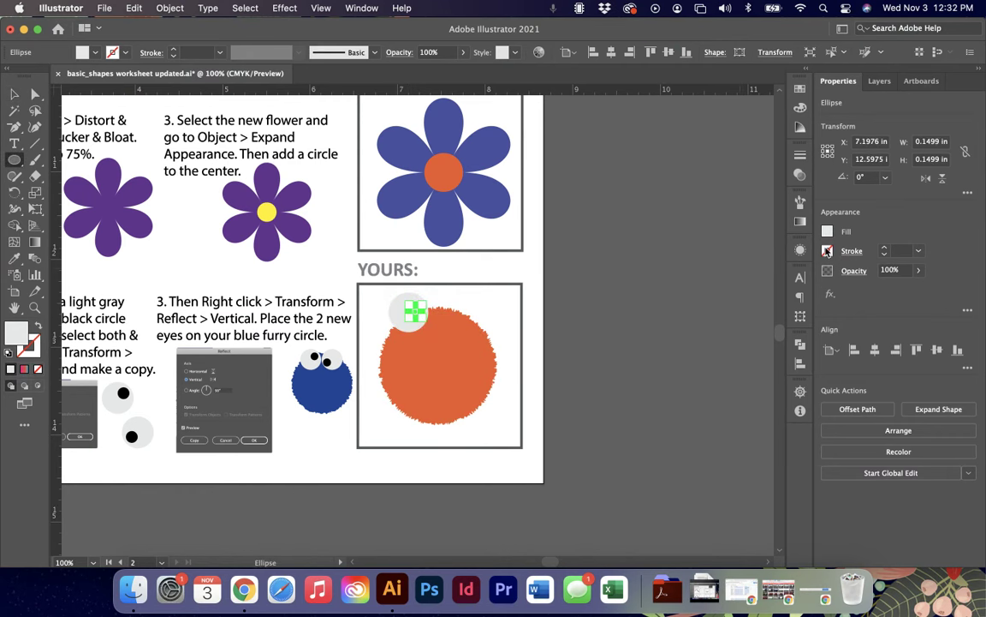
{"action": "left_click", "coordinate": [827, 231]}
{"action": "left_click", "coordinate": [706, 281]}
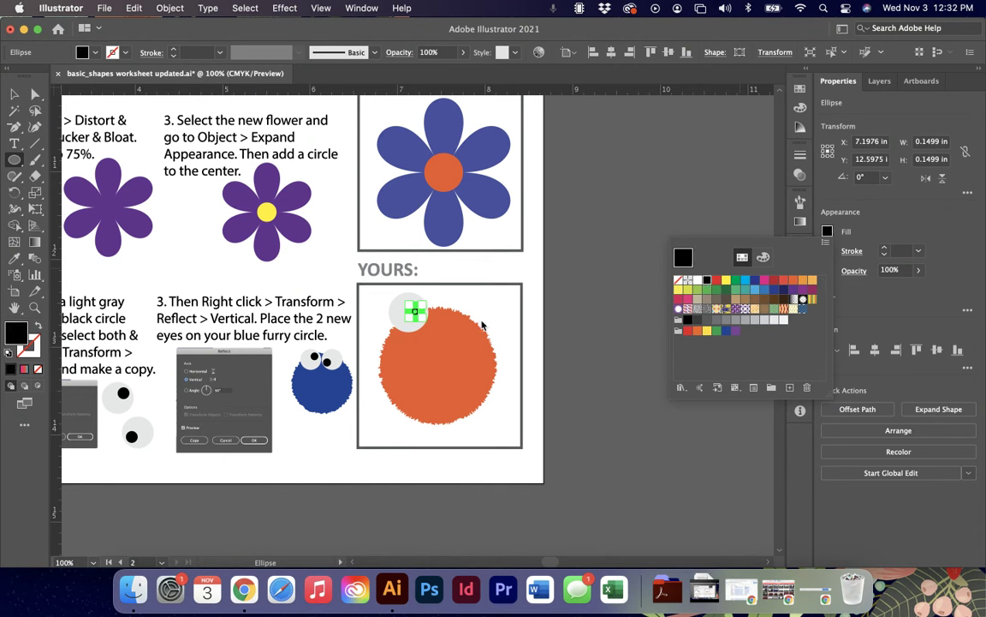
{"action": "left_click", "coordinate": [491, 326]}
{"action": "left_click", "coordinate": [560, 321]}
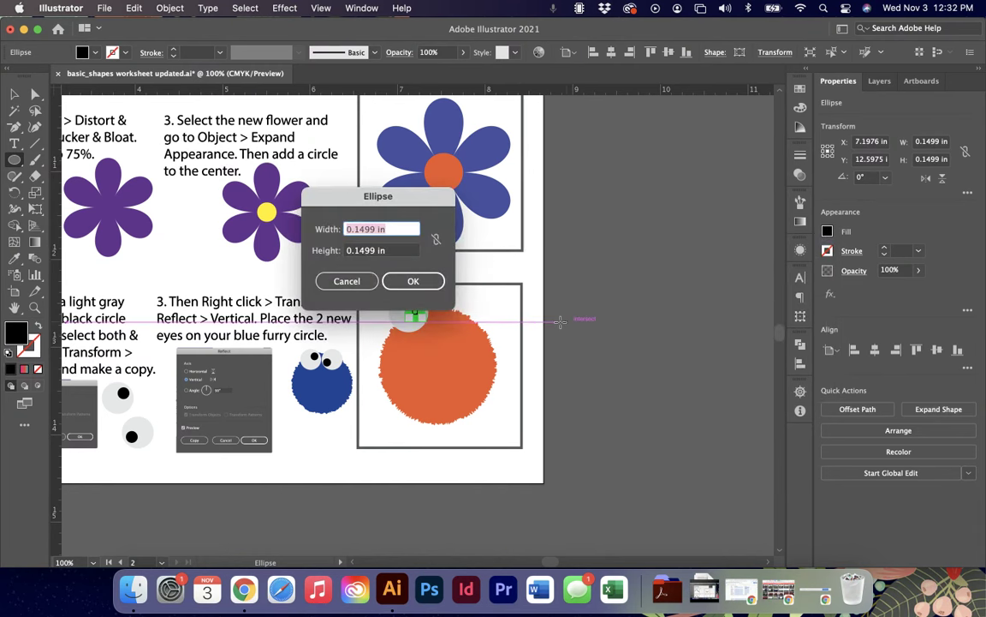
{"action": "key", "text": "Escape"}
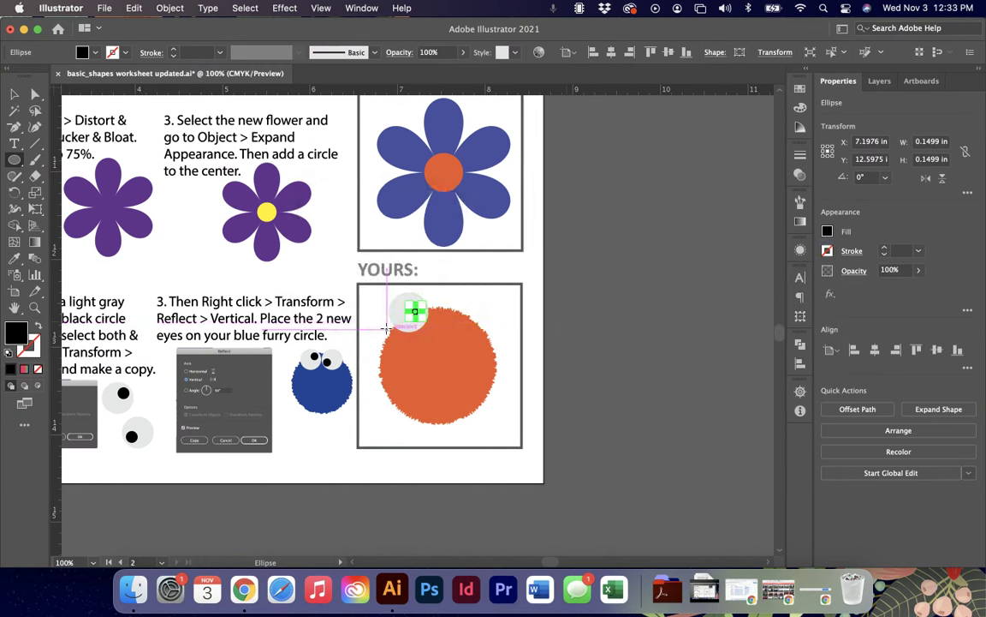
{"action": "key", "text": "v"}
{"action": "left_click", "coordinate": [434, 317]}
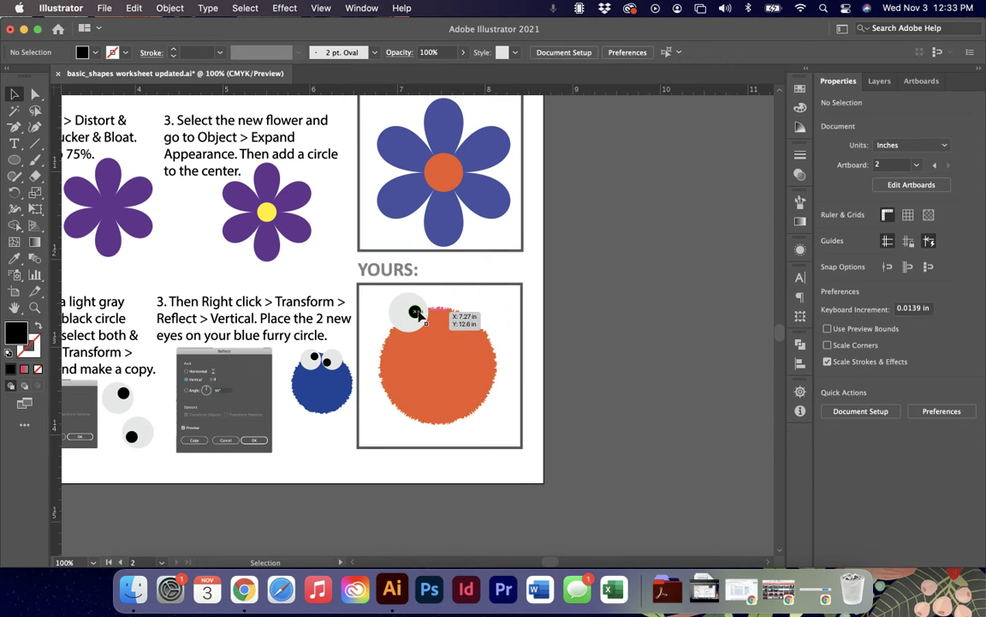
Make a copy of the gray eye and its pupil rotated 284° and place it to the right of the first eye.
{"action": "left_click", "coordinate": [414, 311]}
{"action": "left_click", "coordinate": [399, 312], "text": "shift"}
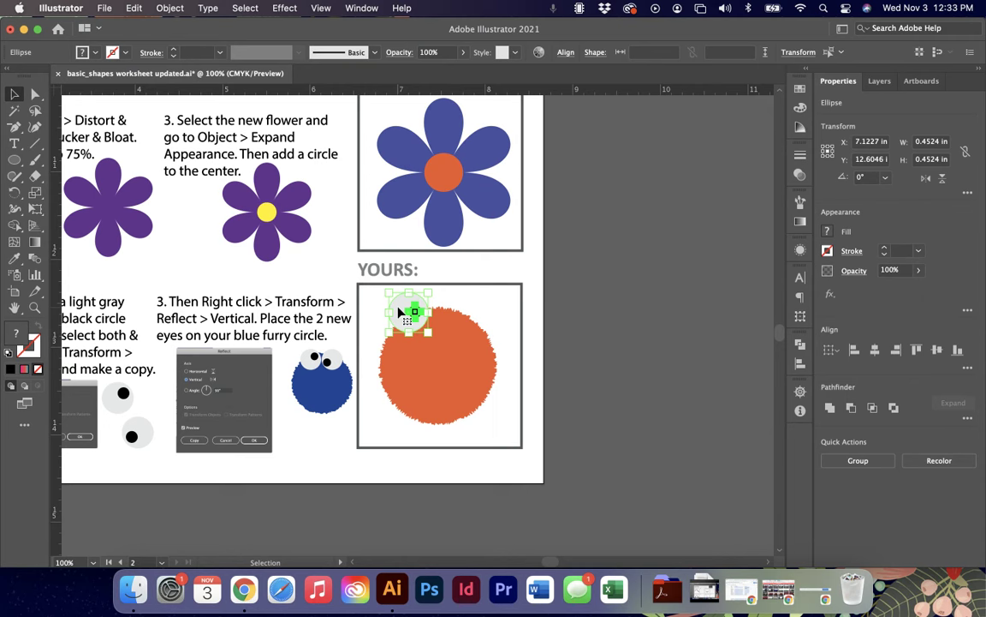
{"action": "right_click", "coordinate": [399, 311]}
{"action": "mouse_move", "coordinate": [431, 482]}
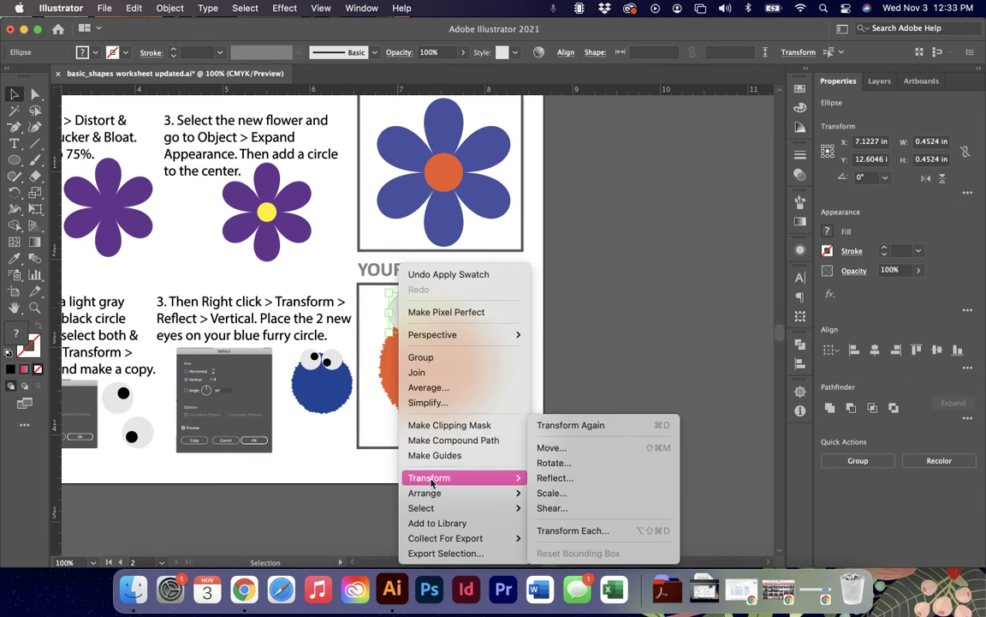
{"action": "left_click", "coordinate": [392, 443]}
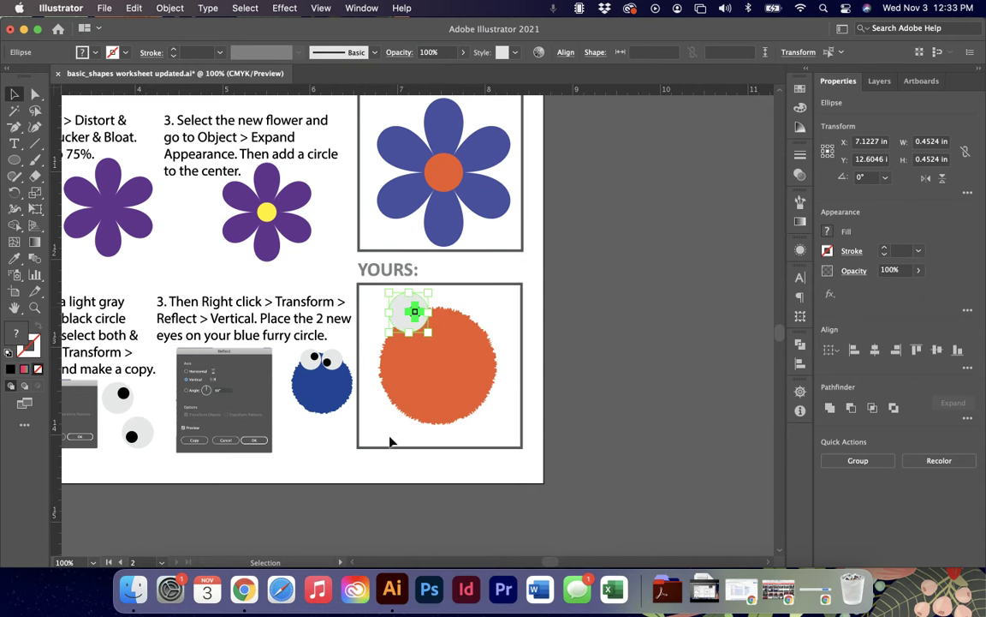
{"action": "scroll", "coordinate": [360, 426], "scroll_direction": "left", "scroll_amount": 5}
{"action": "scroll", "coordinate": [359, 426], "scroll_direction": "left", "scroll_amount": 5}
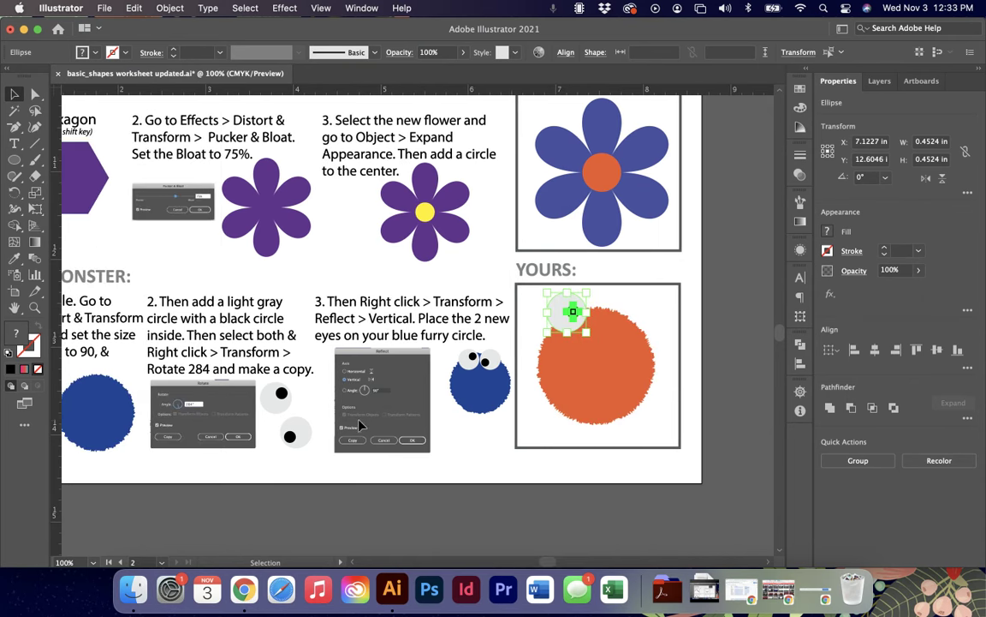
{"action": "right_click", "coordinate": [568, 313]}
{"action": "mouse_move", "coordinate": [666, 477]}
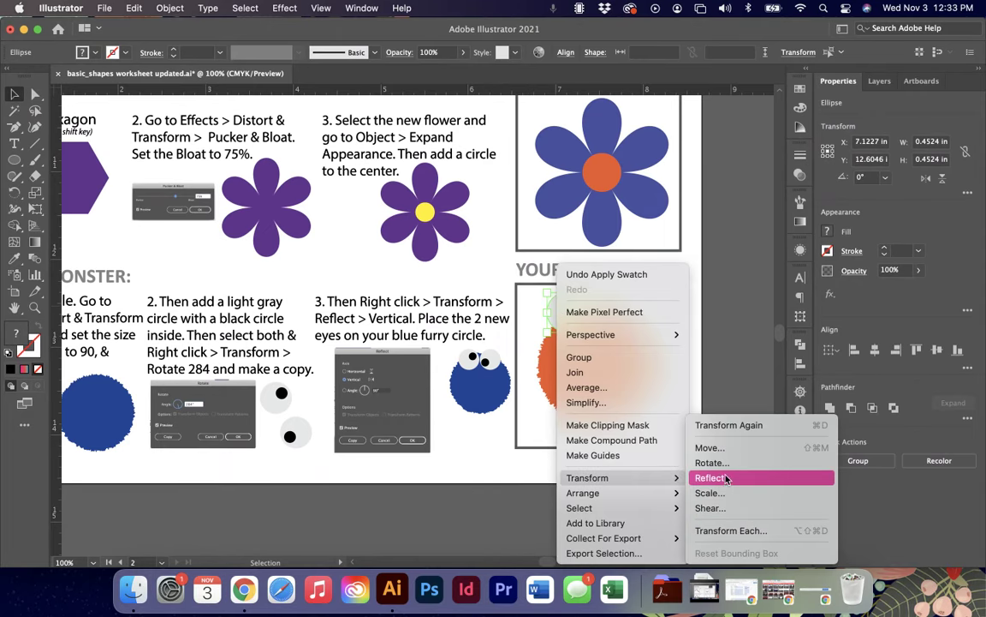
{"action": "left_click", "coordinate": [710, 464]}
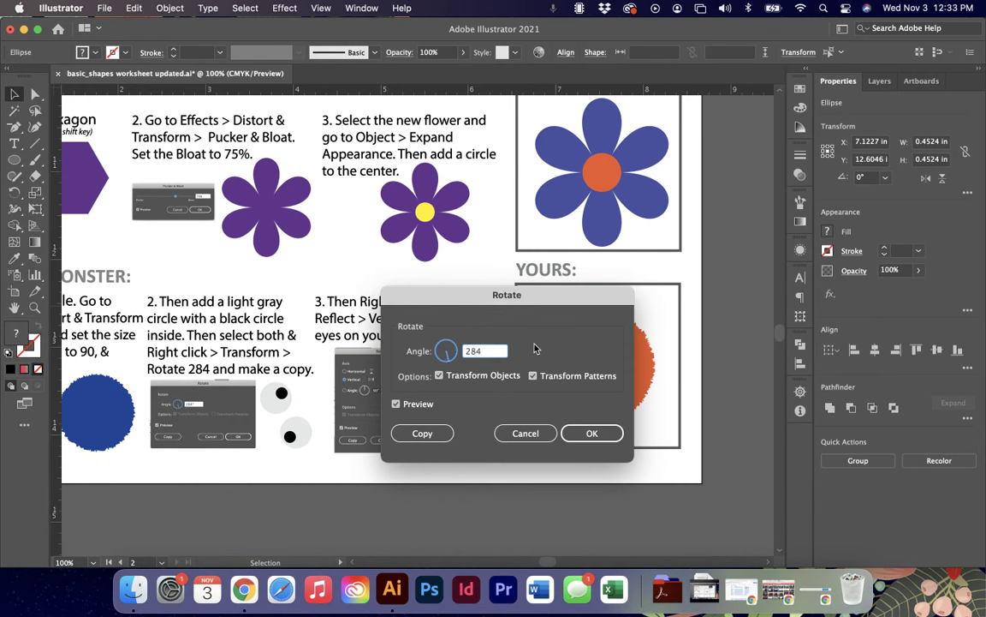
{"action": "left_click", "coordinate": [426, 433]}
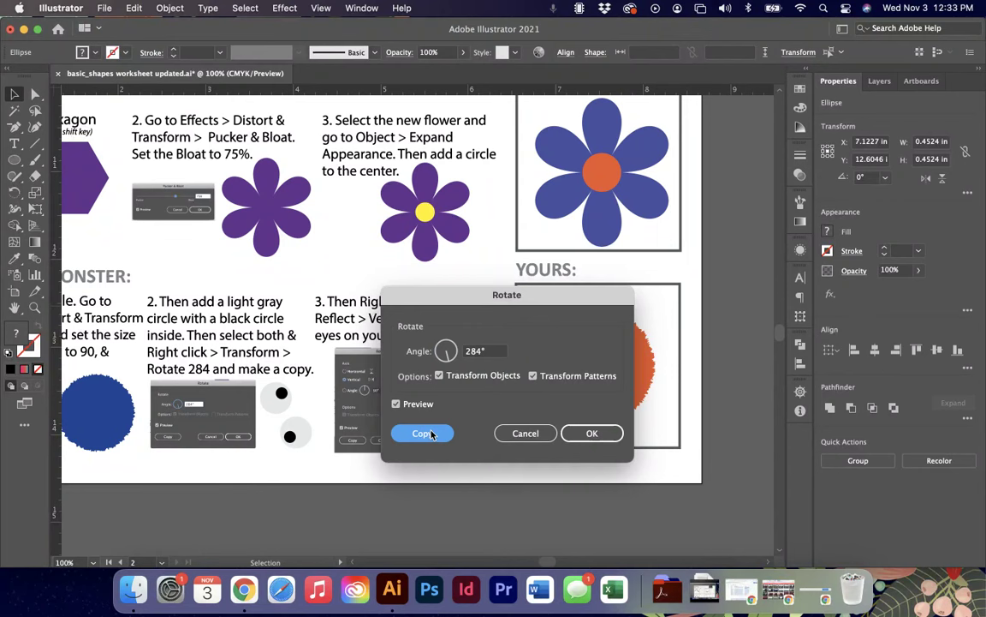
{"action": "key", "text": "Return"}
{"action": "left_click_drag", "start_coordinate": [568, 314], "coordinate": [615, 310]}
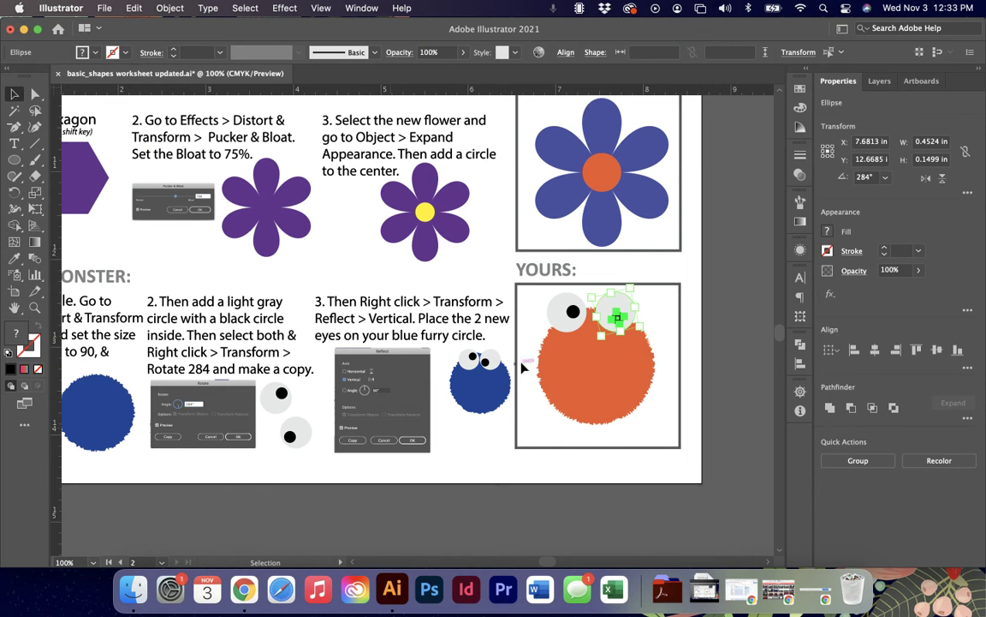
Reflect the right eye and its pupil across the vertical axis, leaving nothing selected.
{"action": "right_click", "coordinate": [618, 312]}
{"action": "left_click", "coordinate": [616, 310]}
{"action": "right_click", "coordinate": [616, 310]}
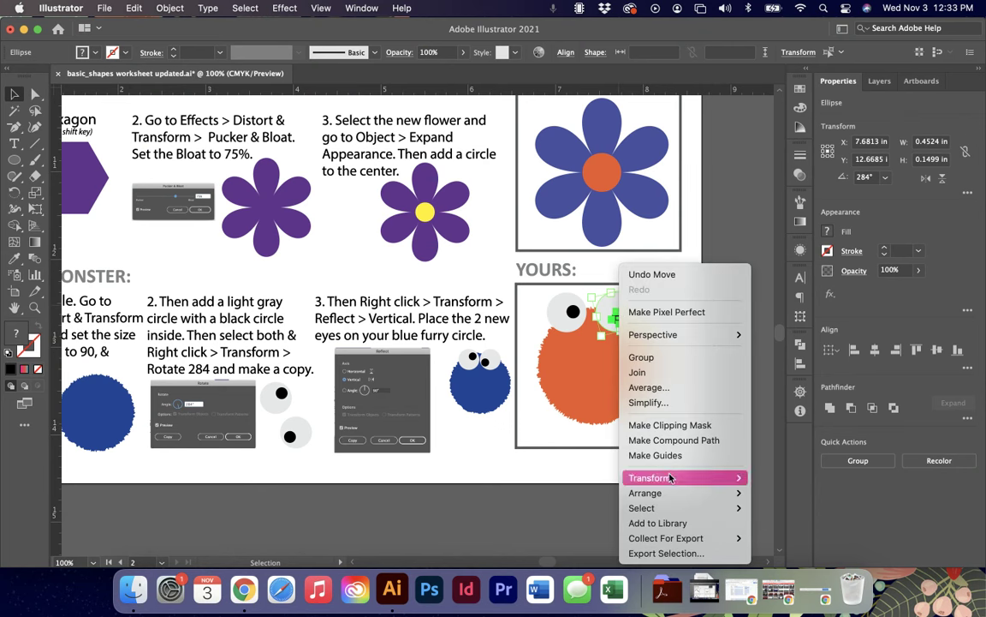
{"action": "mouse_move", "coordinate": [670, 477]}
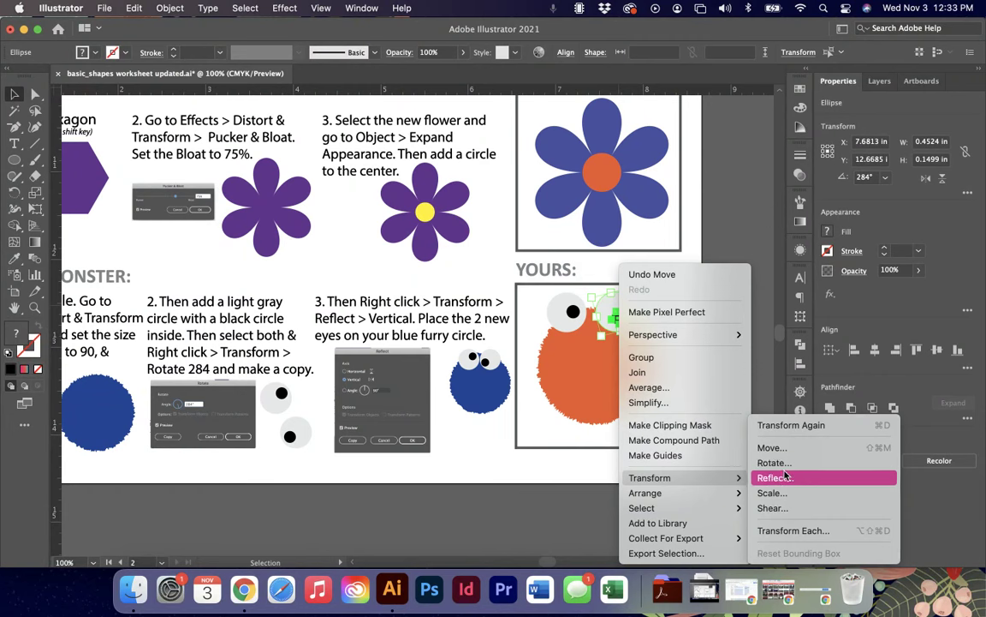
{"action": "left_click", "coordinate": [786, 475]}
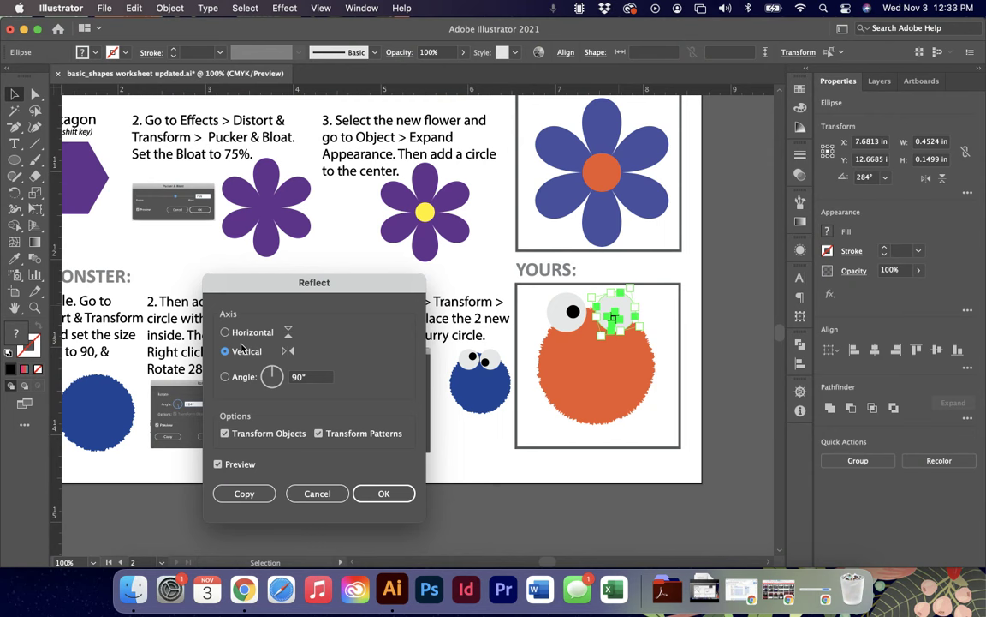
{"action": "left_click_drag", "start_coordinate": [257, 286], "coordinate": [197, 279]}
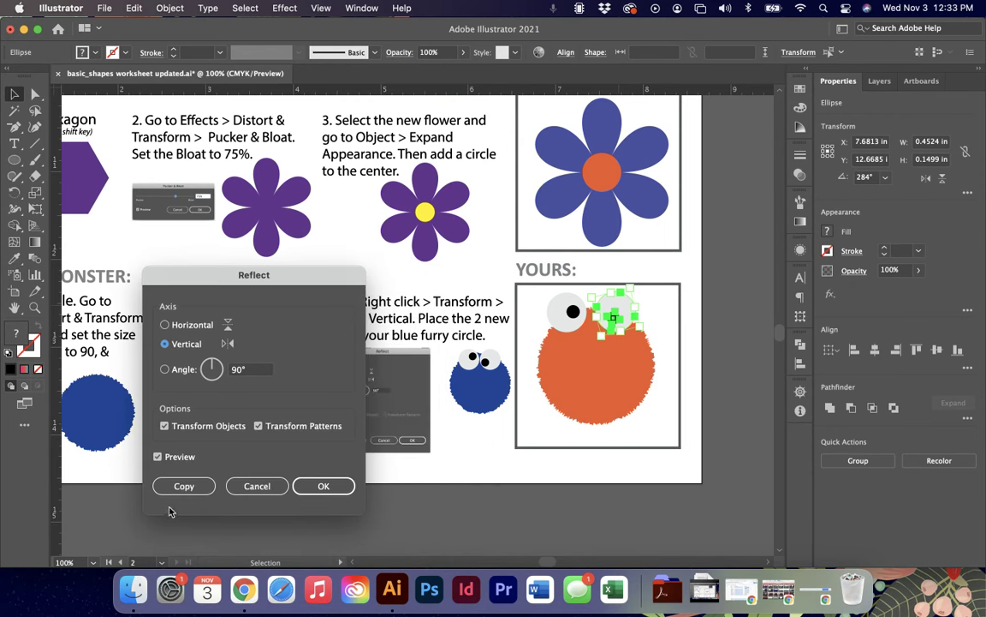
{"action": "left_click", "coordinate": [346, 486]}
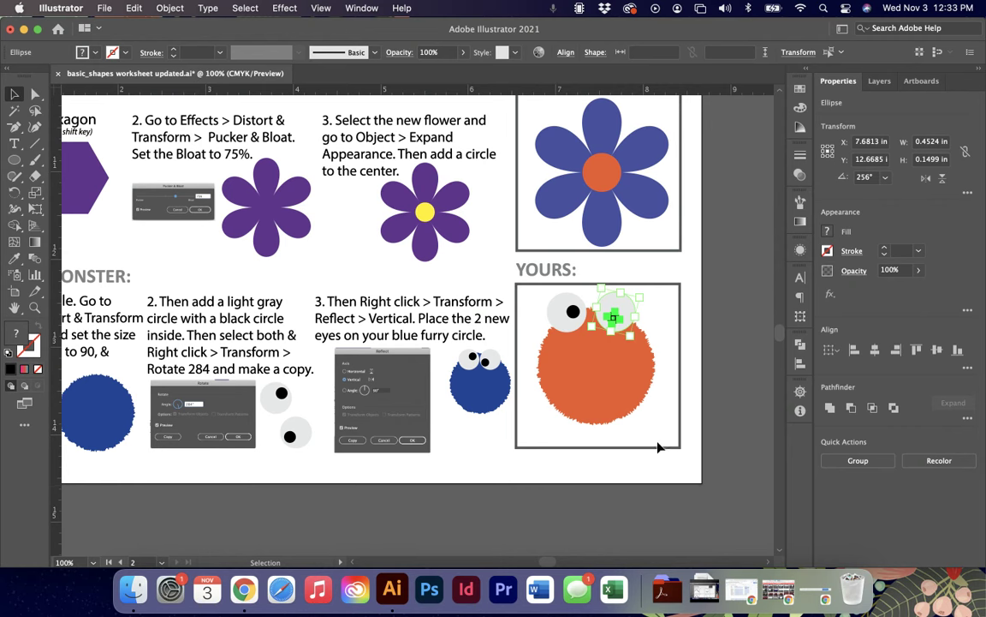
{"action": "left_click", "coordinate": [687, 434]}
{"action": "key", "text": "a"}
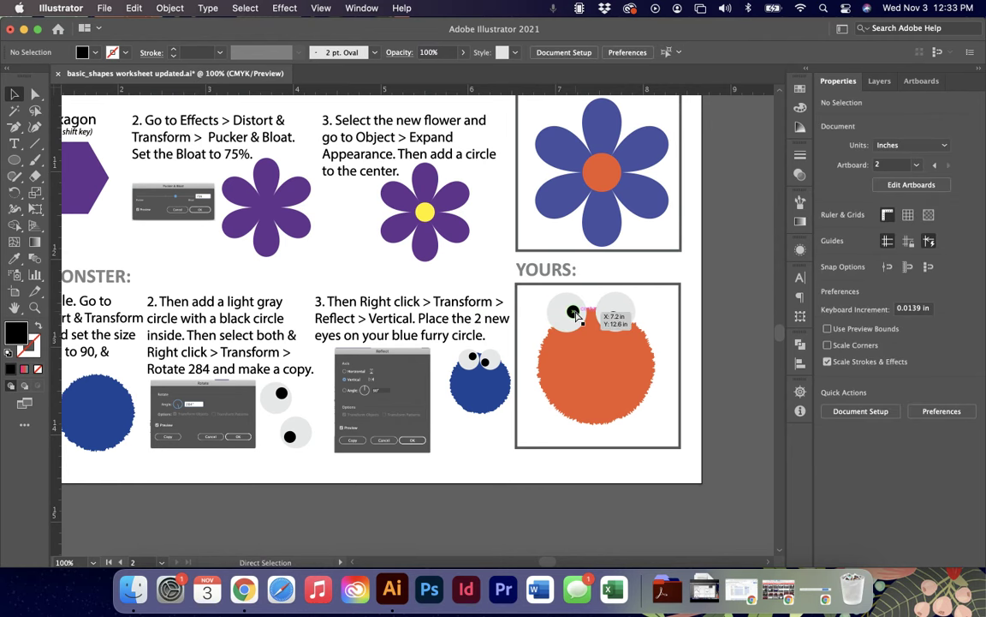
Shift the left eye's pupil slightly up and to the right, and move that eye with its pupil closer to the right eye.
{"action": "key", "text": "super+equal"}
{"action": "key", "text": "super+equal"}
{"action": "key", "text": "super+equal"}
{"action": "key", "text": "super+equal"}
{"action": "scroll", "coordinate": [578, 317], "scroll_direction": "right", "scroll_amount": 3}
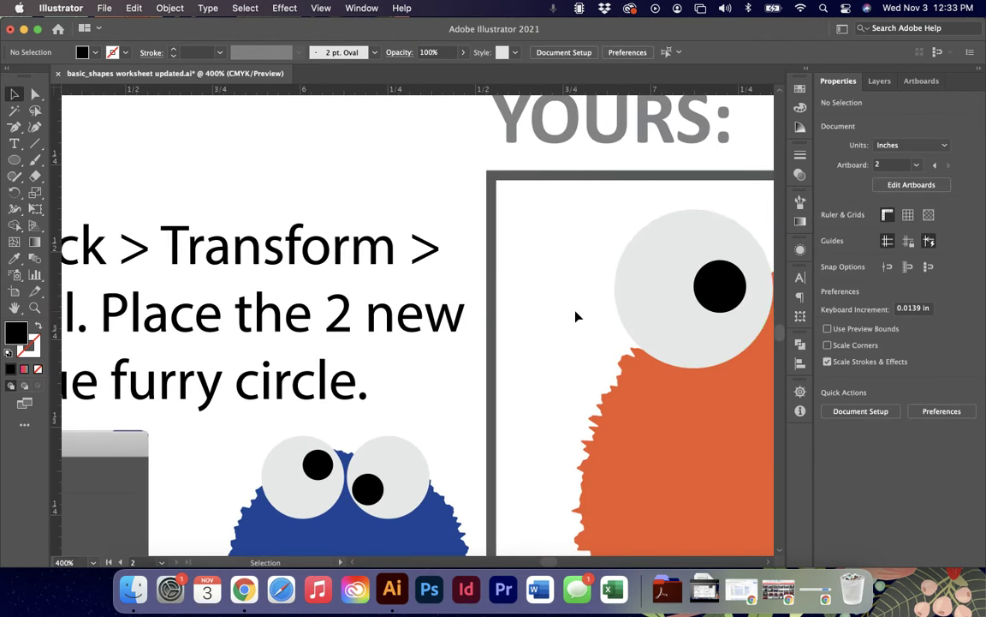
{"action": "scroll", "coordinate": [578, 317], "scroll_direction": "right", "scroll_amount": 3}
{"action": "left_click_drag", "start_coordinate": [540, 286], "coordinate": [553, 275]}
{"action": "left_click", "coordinate": [545, 325]}
{"action": "left_click_drag", "start_coordinate": [545, 326], "coordinate": [573, 337]}
{"action": "left_click", "coordinate": [550, 294], "text": "shift"}
Move the right eye's pupil slightly down and to the left within its gray circle, leaving nothing selected.
{"action": "left_click_drag", "start_coordinate": [695, 310], "coordinate": [682, 314]}
{"action": "left_click", "coordinate": [734, 311]}
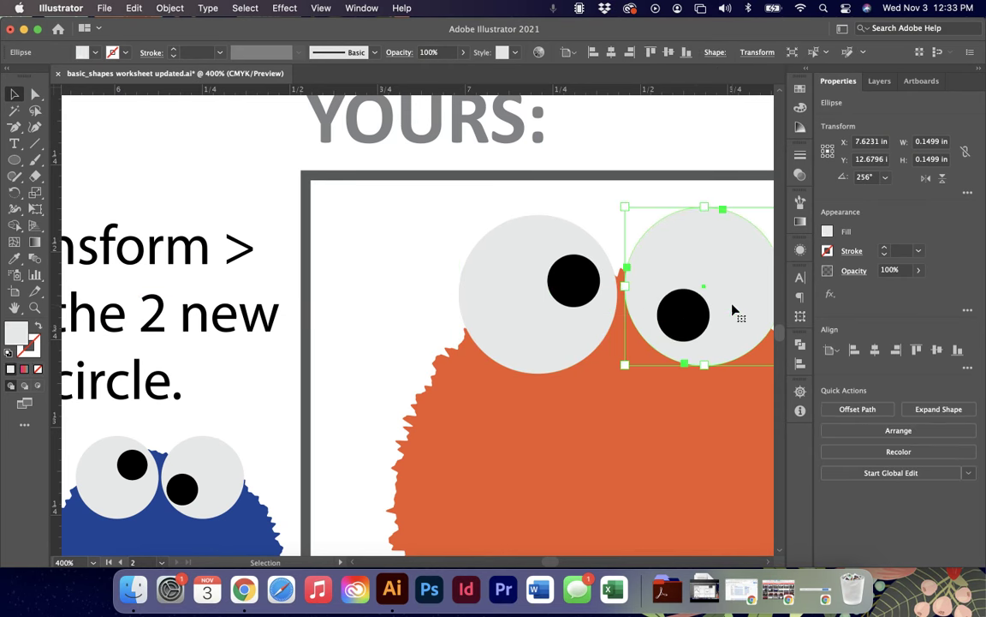
{"action": "left_click", "coordinate": [405, 262]}
{"action": "key", "text": "super+minus"}
{"action": "key", "text": "super+minus"}
{"action": "key", "text": "super+0"}
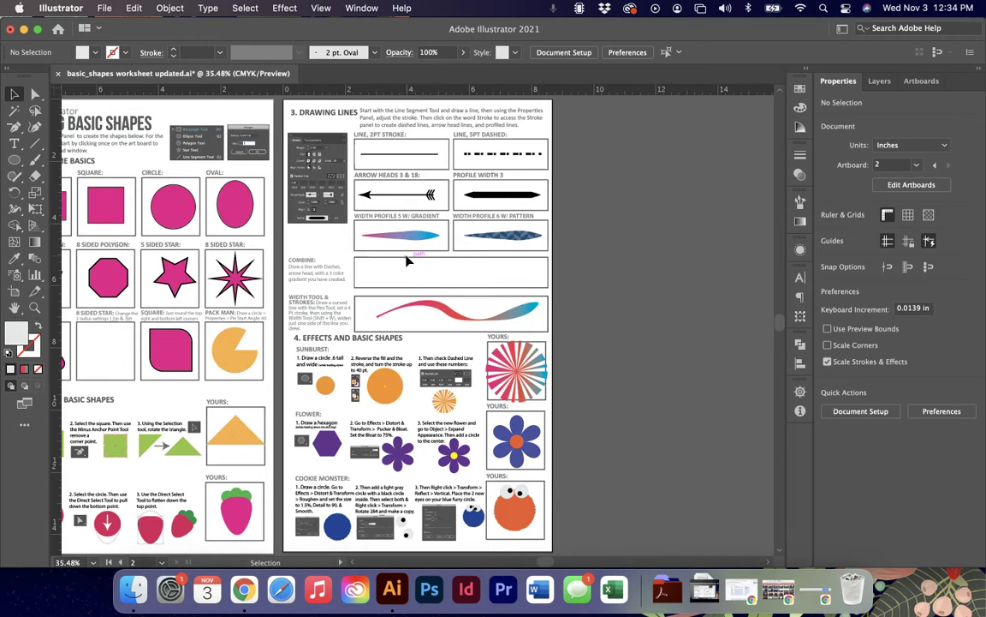
{"action": "scroll", "coordinate": [535, 293], "scroll_direction": "left", "scroll_amount": 5}
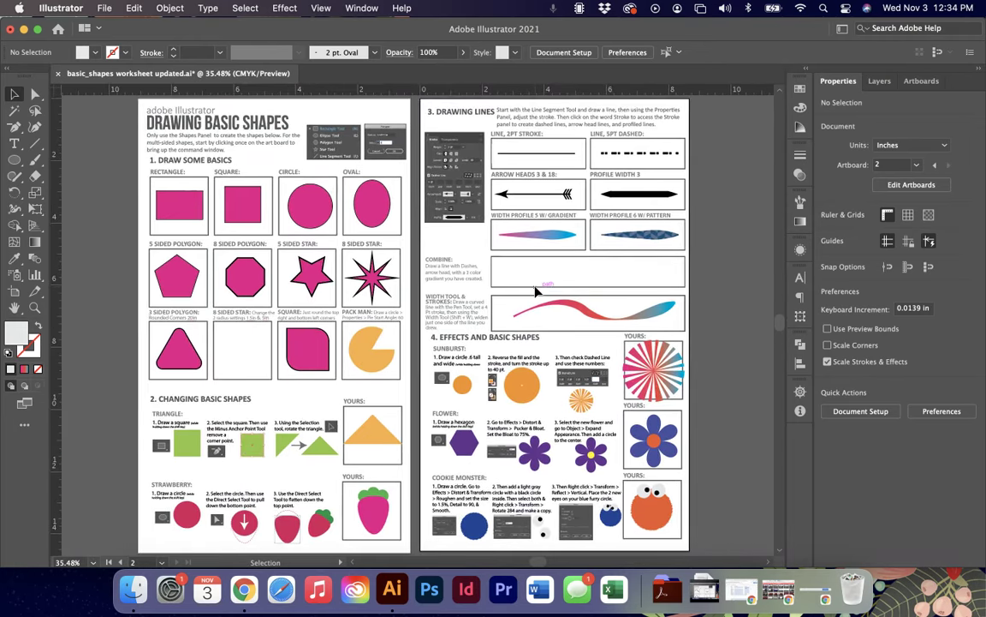